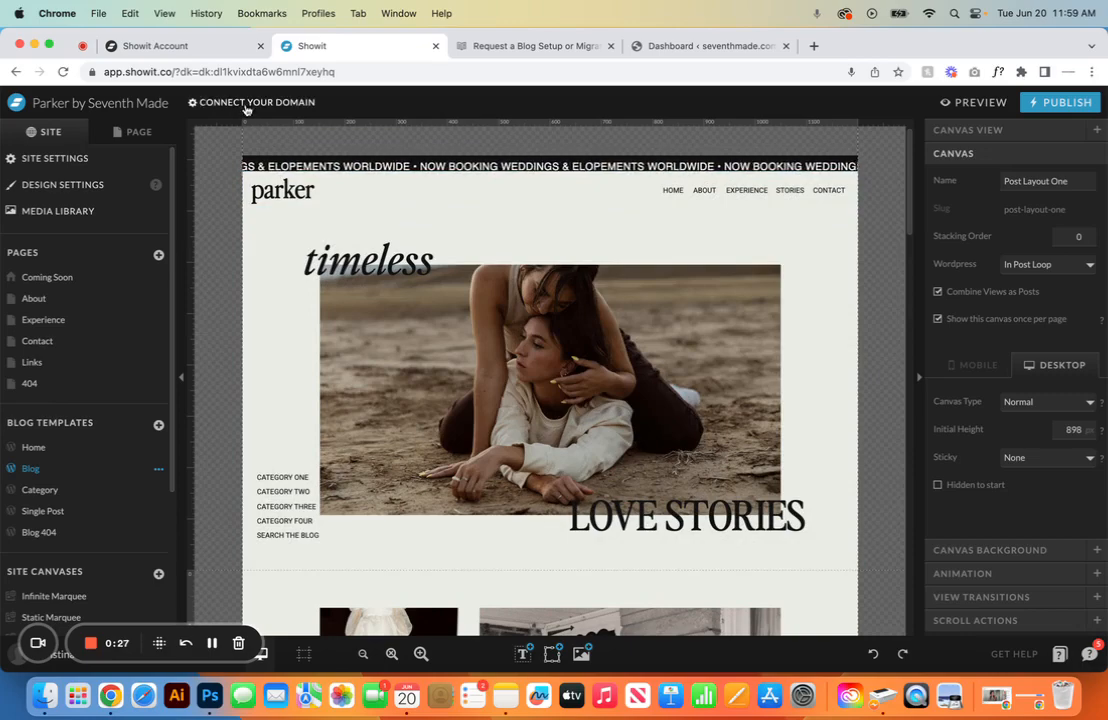
Step: Open the site settings and review the help article on requesting a blog setup or migration
left_click(65, 161)
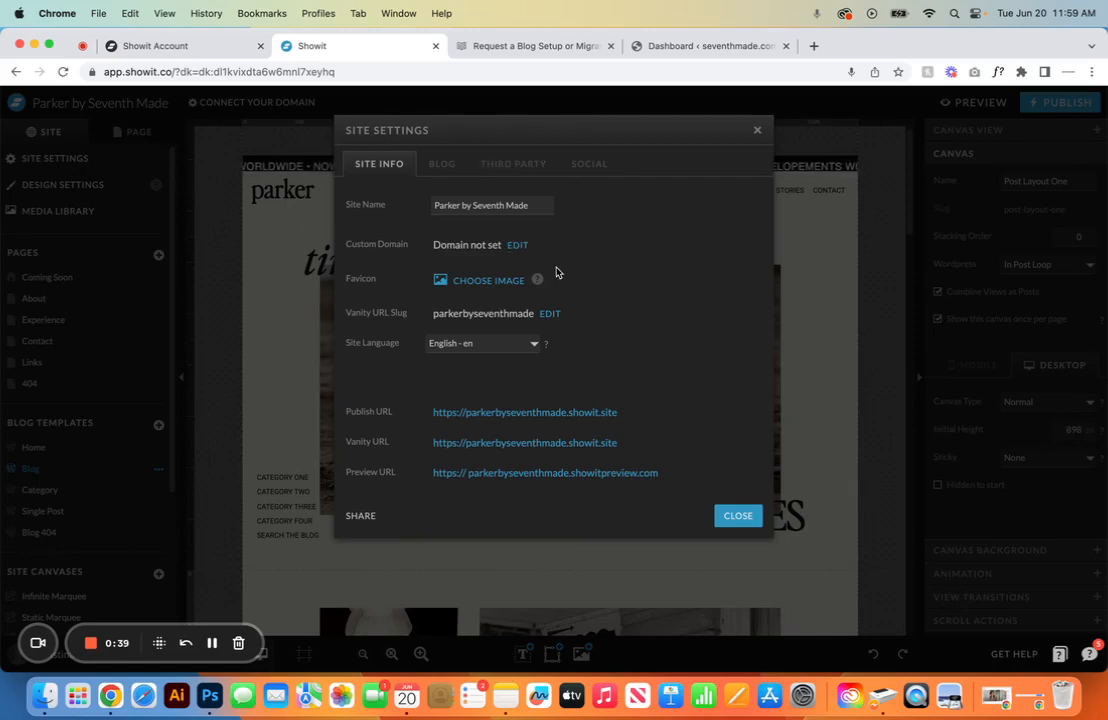
left_click(532, 48)
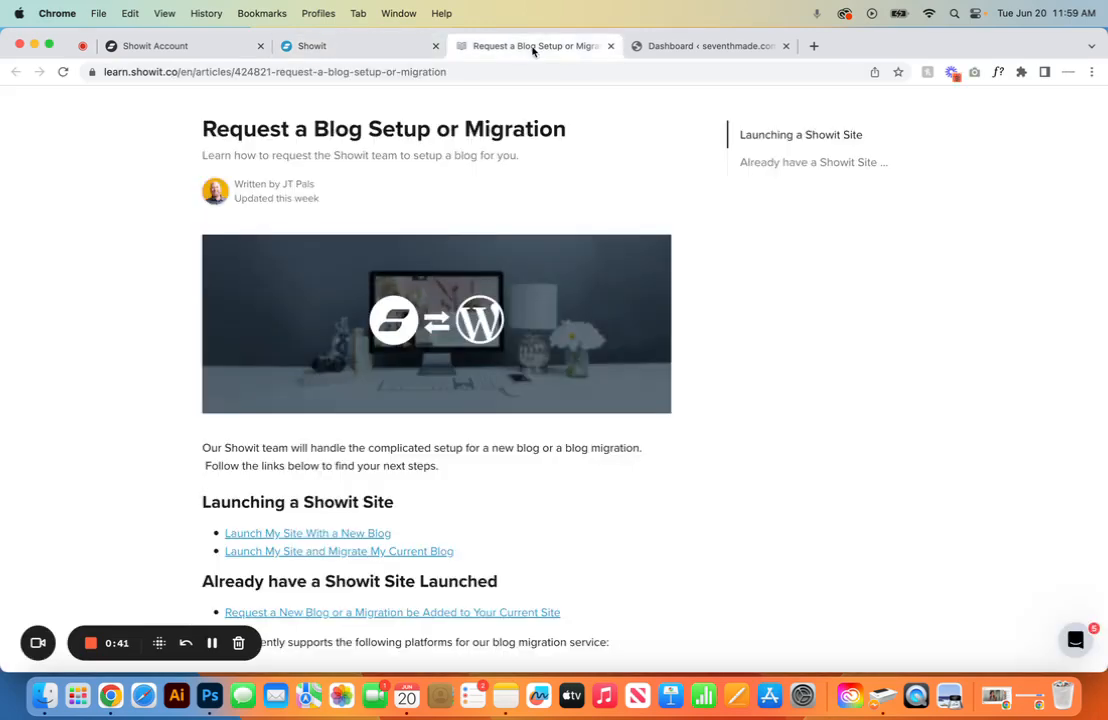
scroll(541, 245, "down", 5)
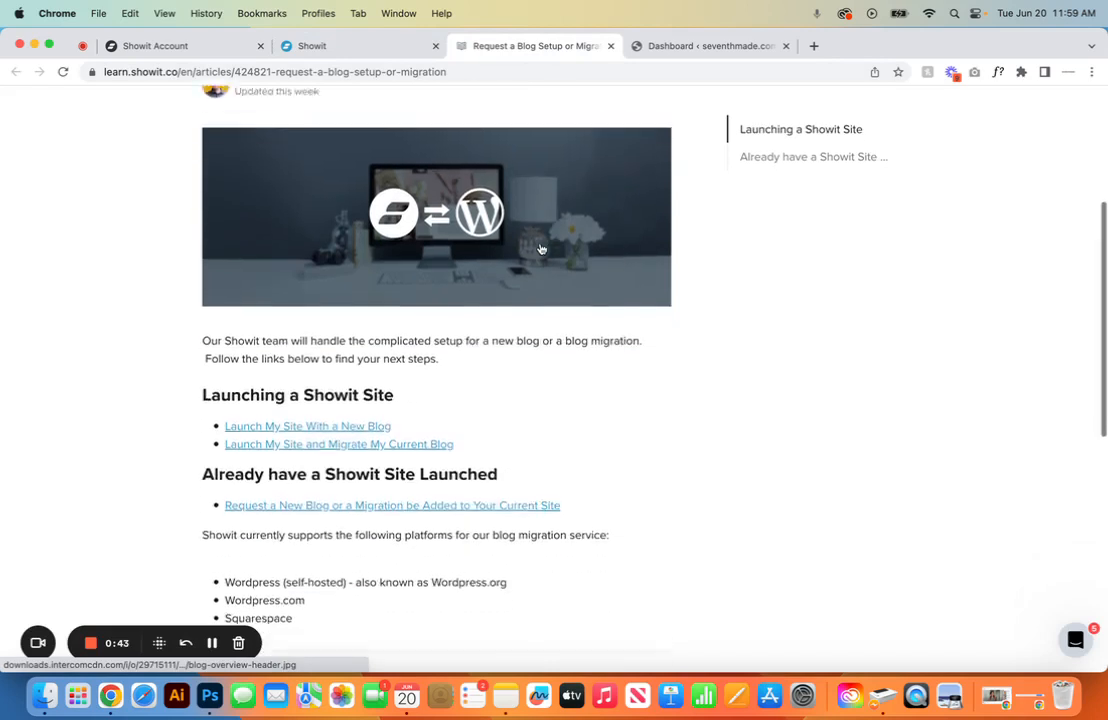
scroll(541, 245, "down", 2)
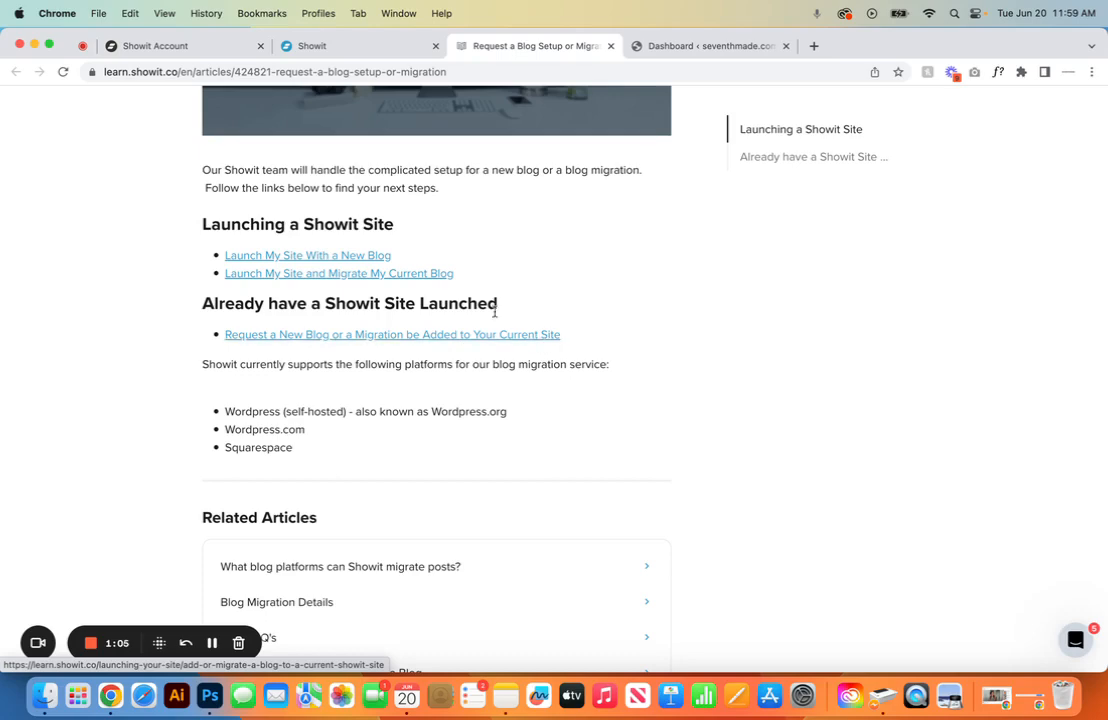
Step: Open the Launch My Site With a New Blog guide and read its domain setup instructions
left_click(367, 257)
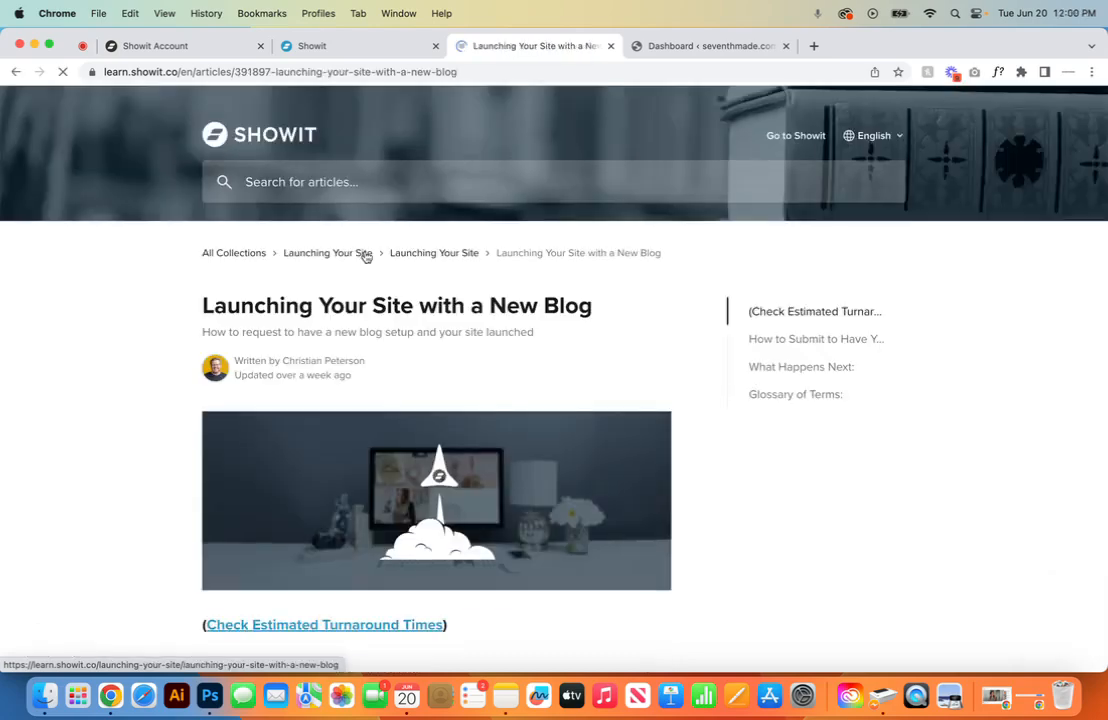
scroll(440, 368, "down", 3)
scroll(440, 368, "down", 1)
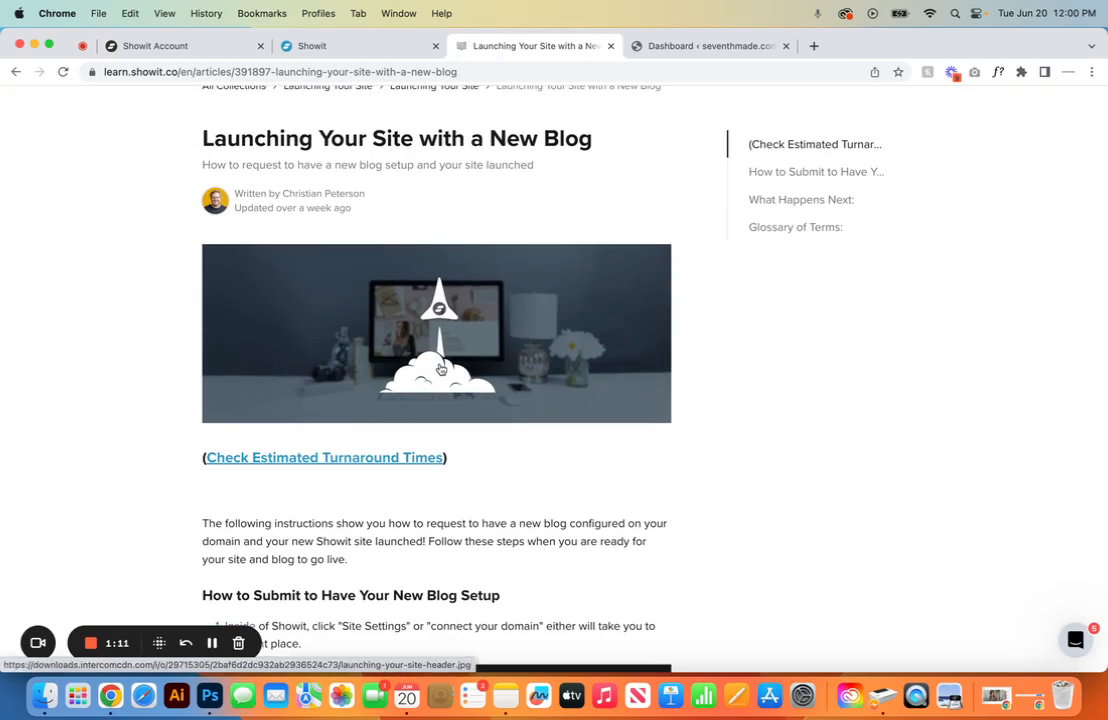
scroll(440, 368, "down", 8)
scroll(440, 368, "down", 6)
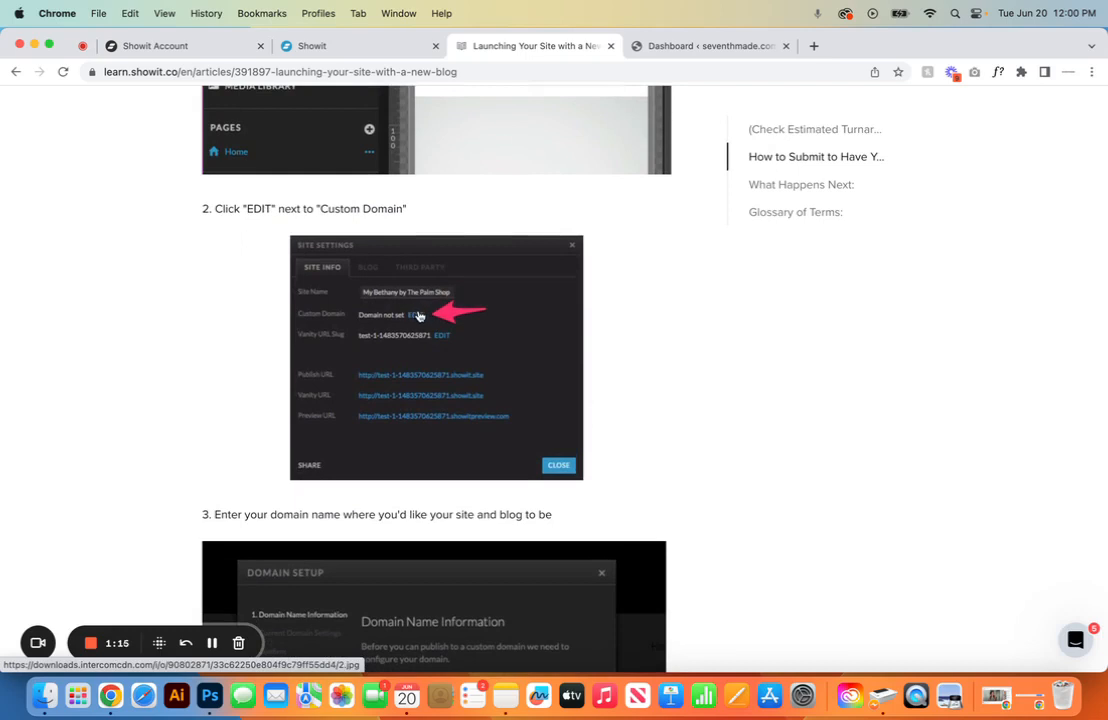
scroll(410, 312, "down", 6)
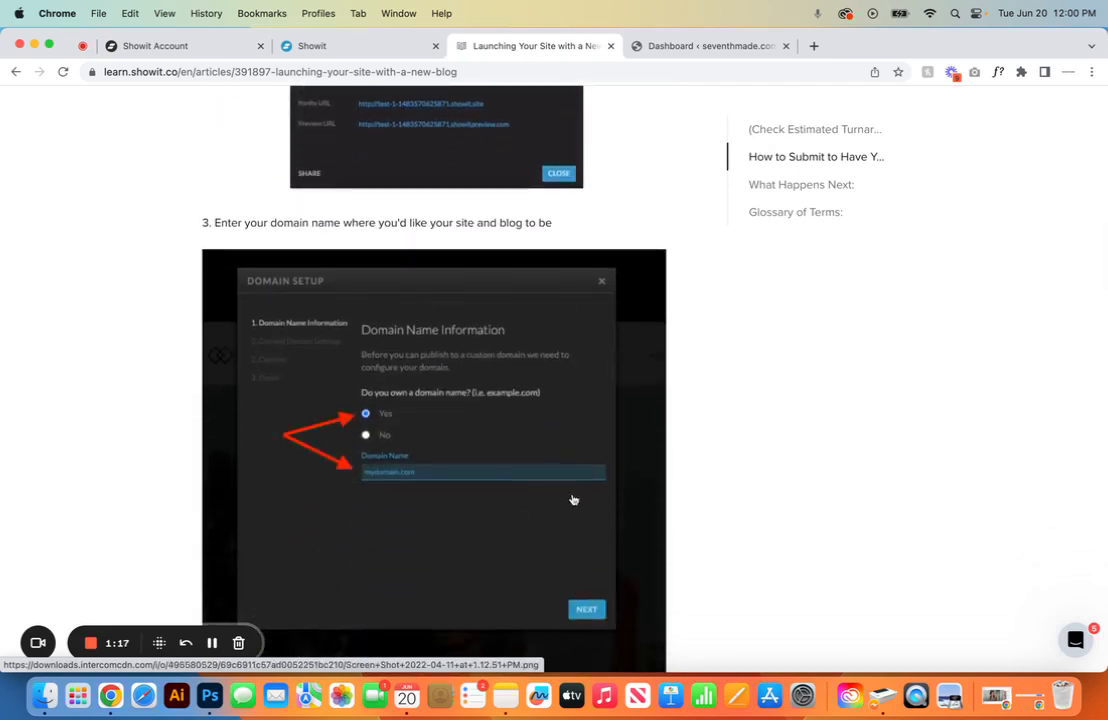
scroll(584, 494, "down", 9)
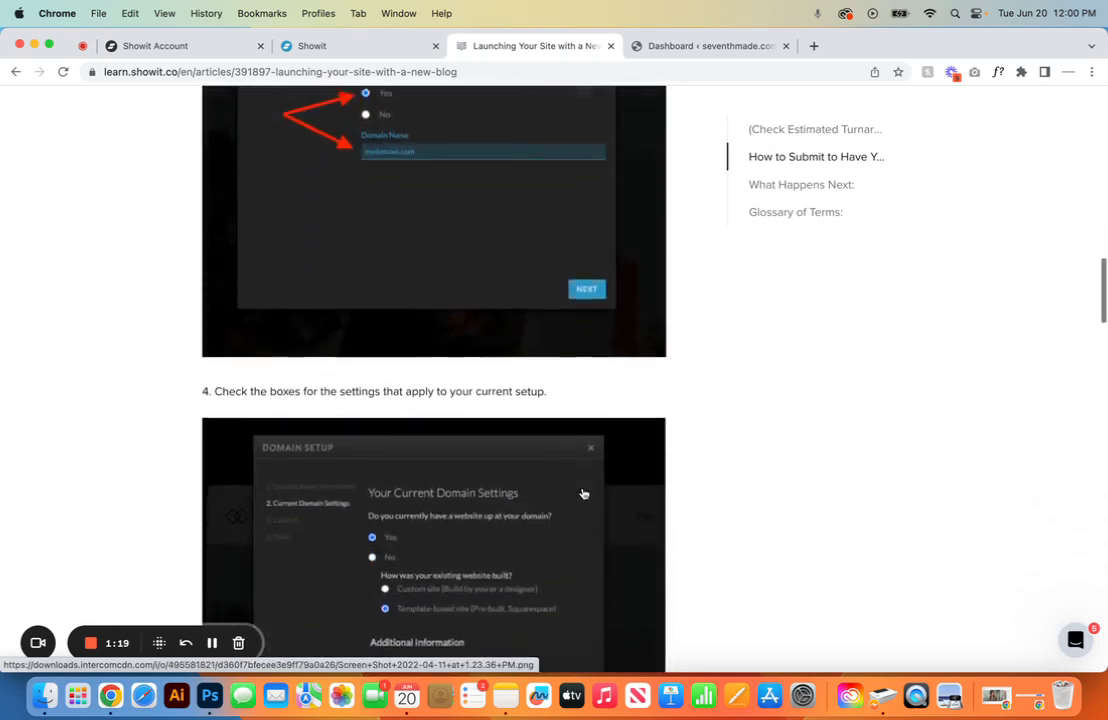
scroll(584, 494, "down", 7)
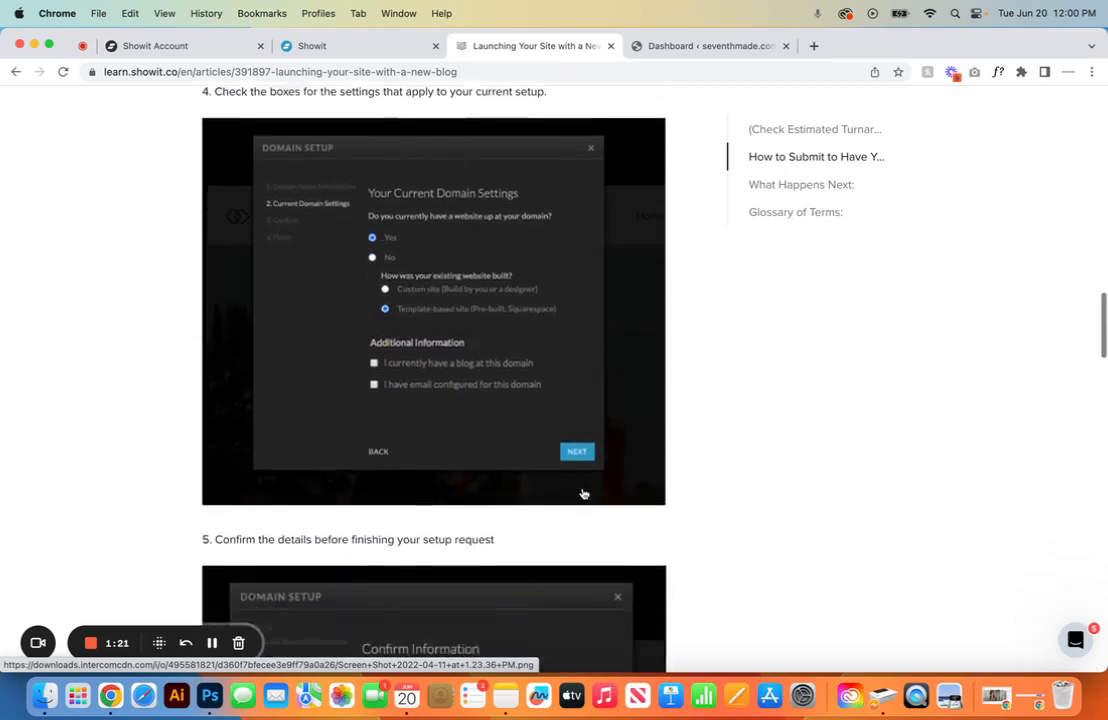
scroll(584, 494, "down", 3)
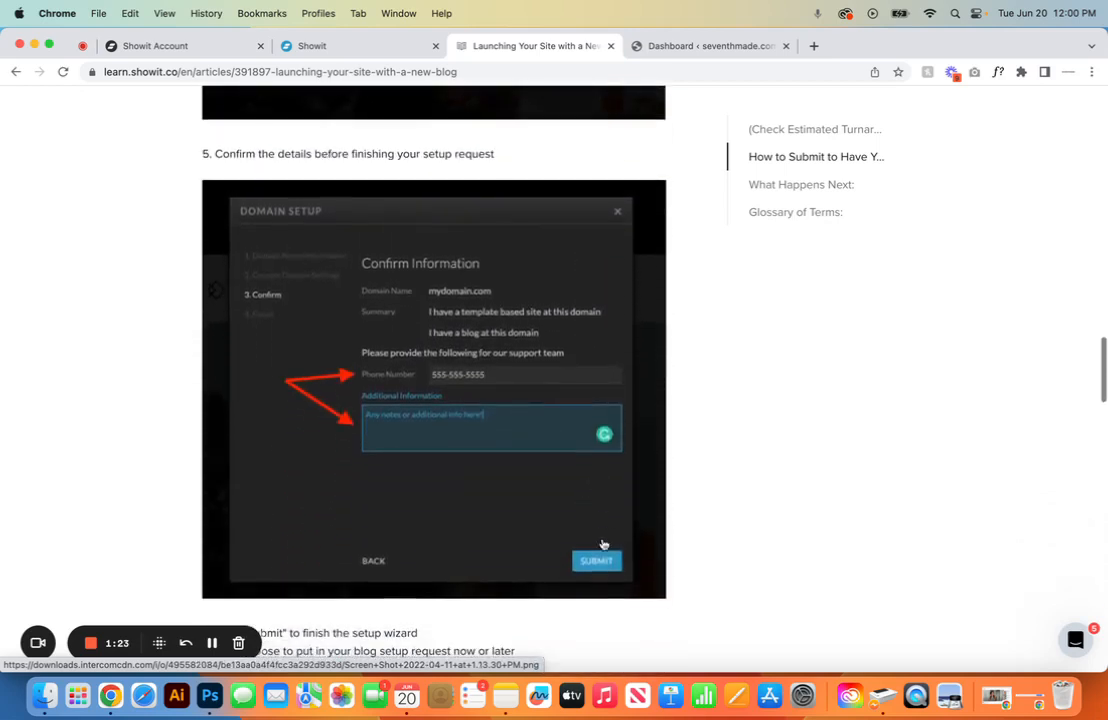
Step: Read the guide's instructions for submitting the blog setup request and its What Happens Next section
scroll(598, 563, "down", 9)
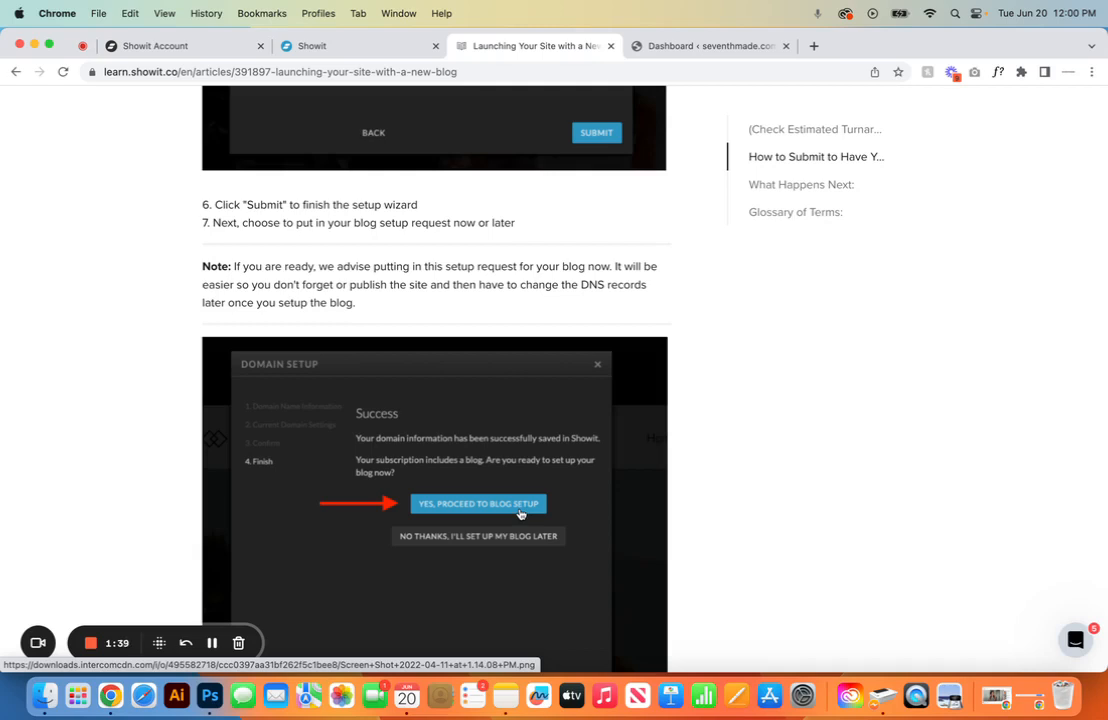
scroll(520, 514, "down", 10)
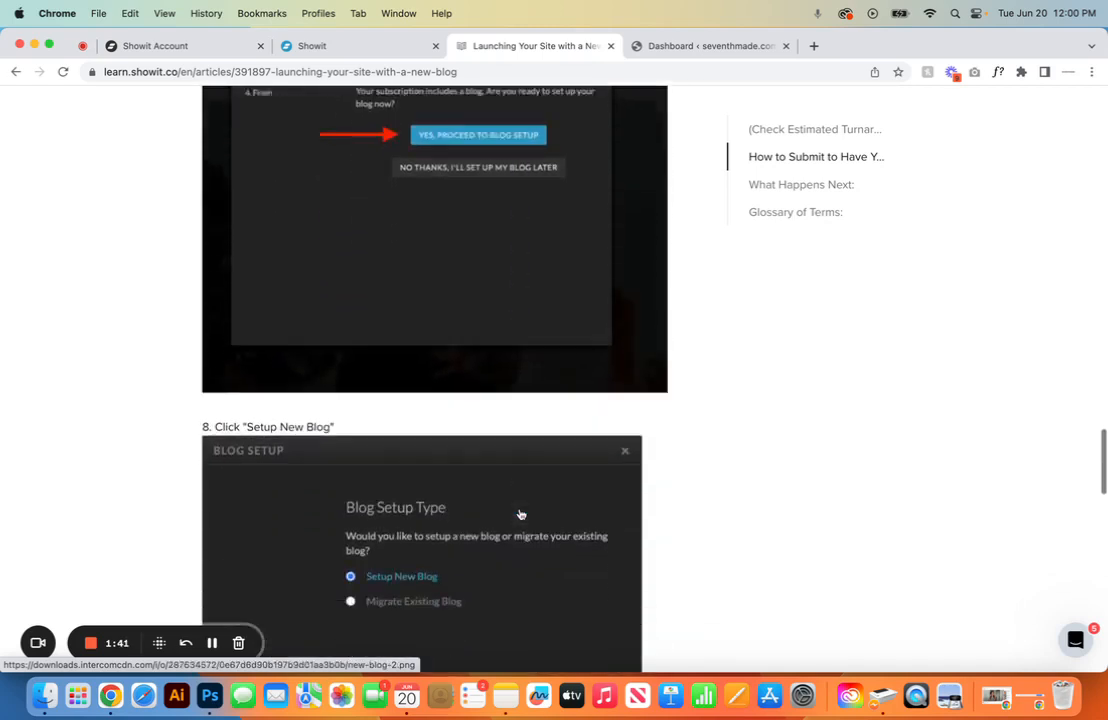
scroll(520, 514, "down", 1)
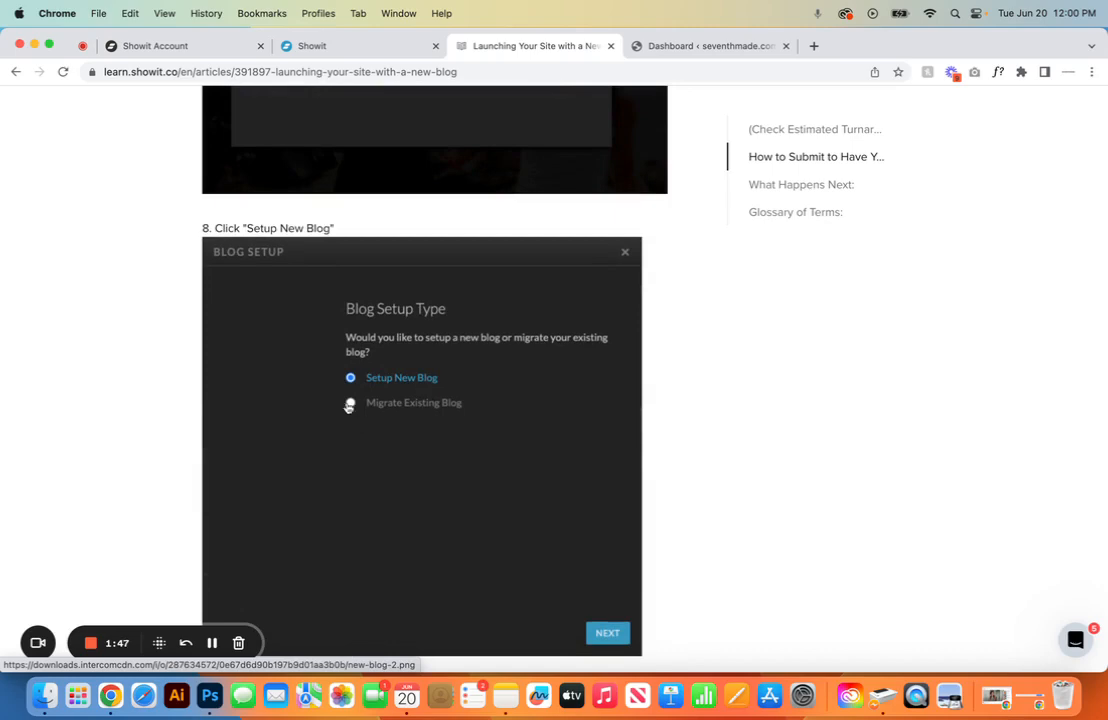
scroll(347, 410, "down", 12)
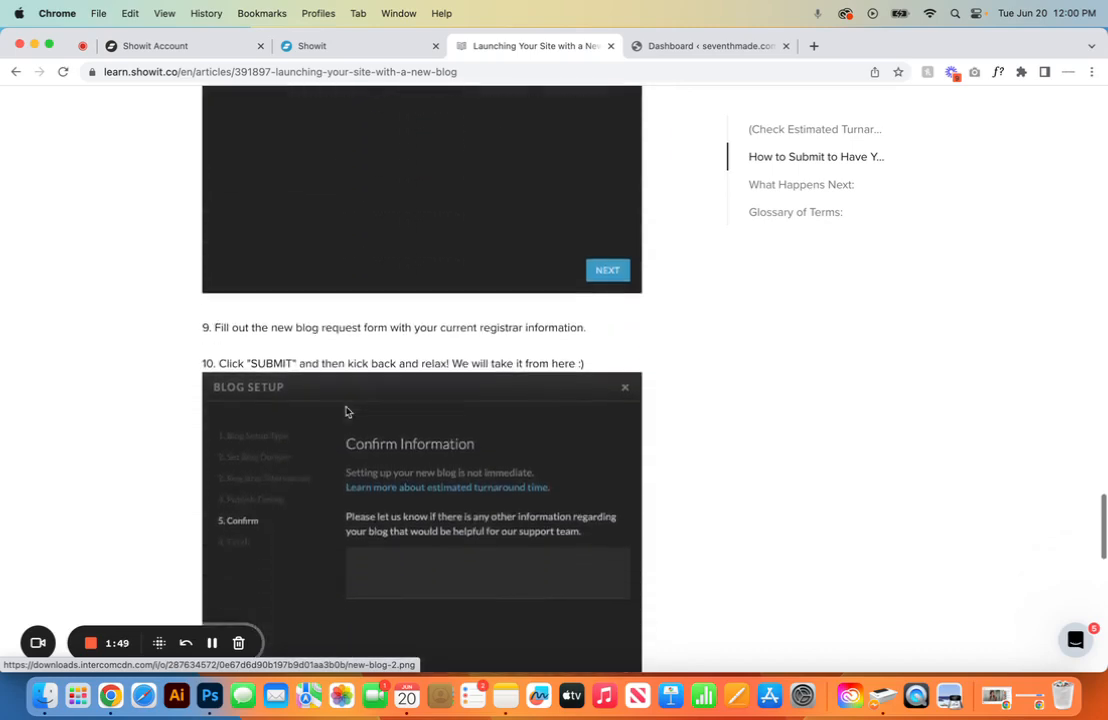
scroll(482, 425, "down", 10)
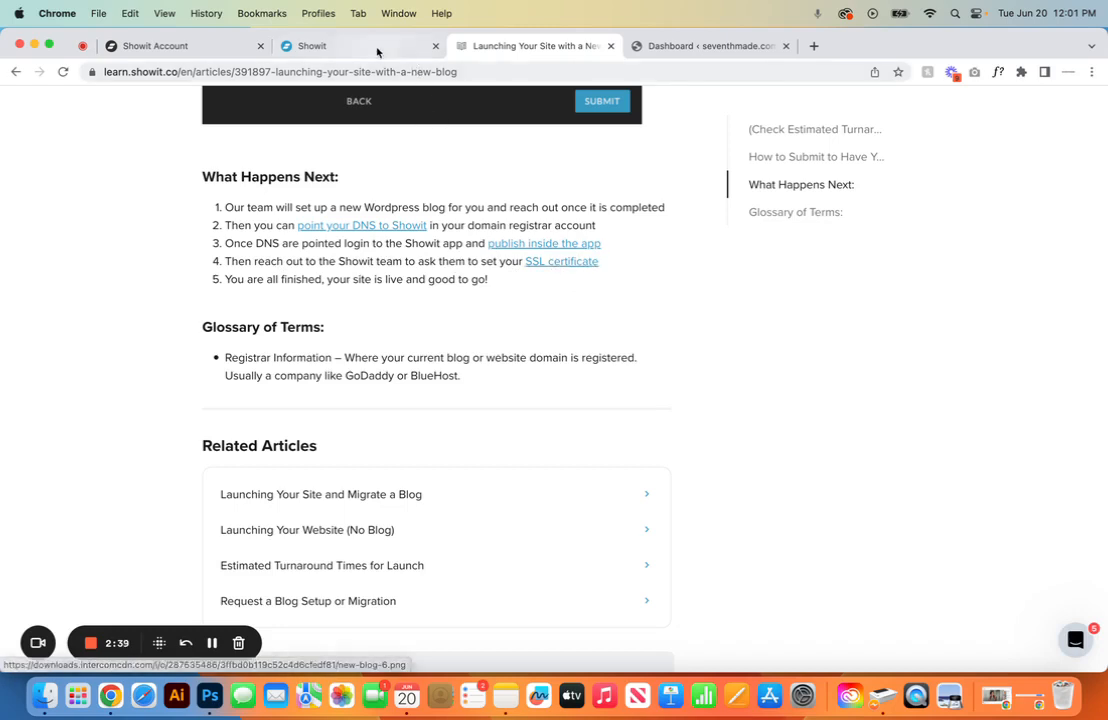
Step: Return to the Showit design, close the site settings, and check the support messenger
key("ctrl+shift+Tab")
left_click(738, 515)
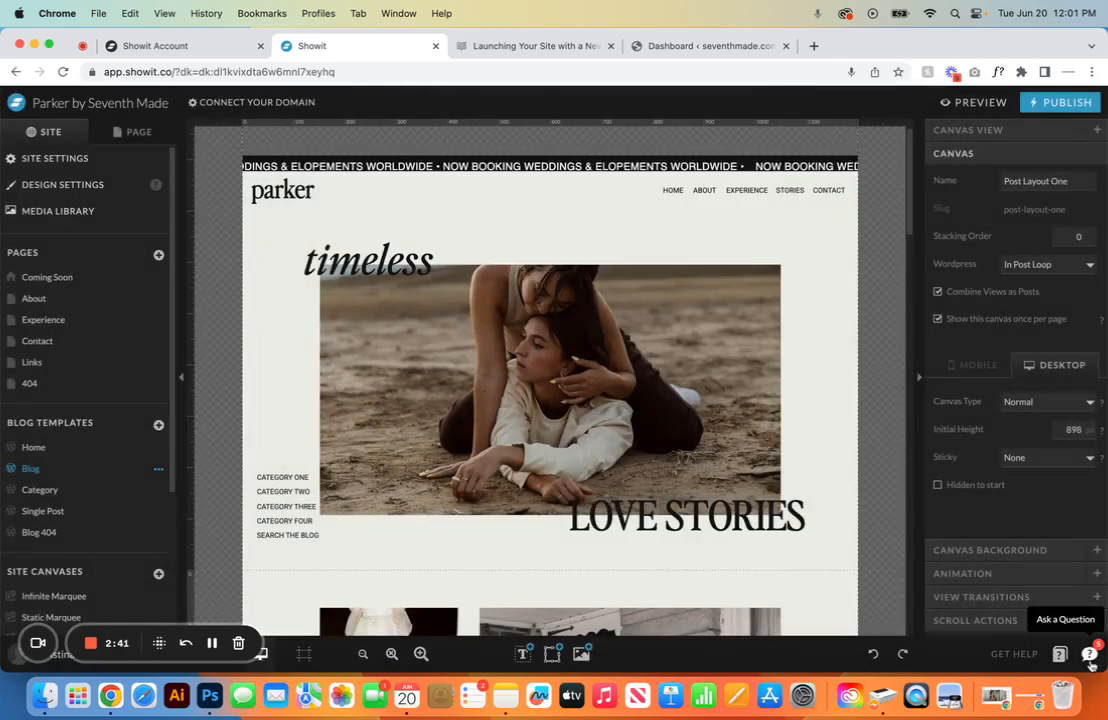
left_click(1093, 657)
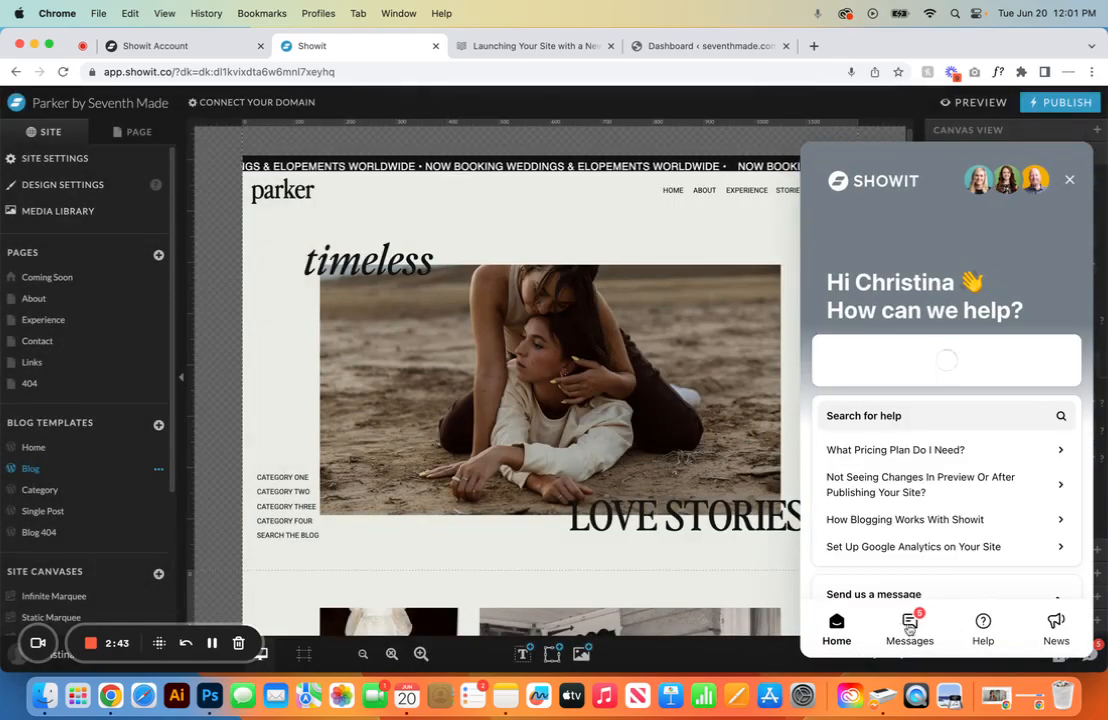
left_click(1069, 179)
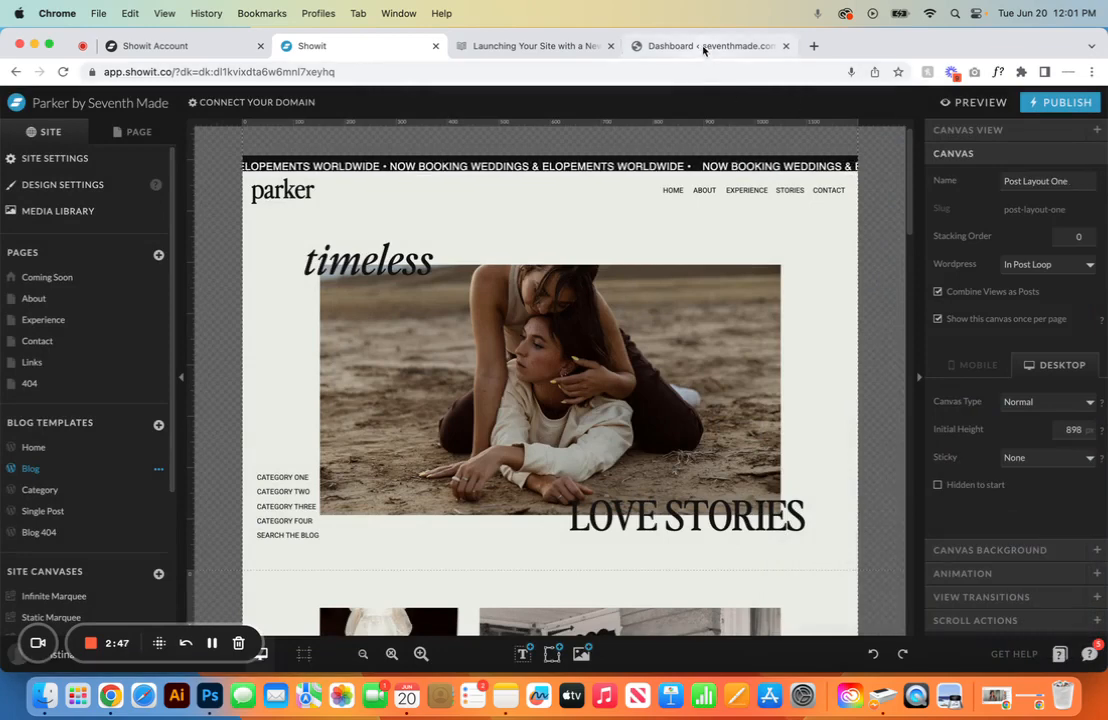
Step: Revisit the launch guide and view the WordPress dashboard alongside the Showit design
left_click(540, 46)
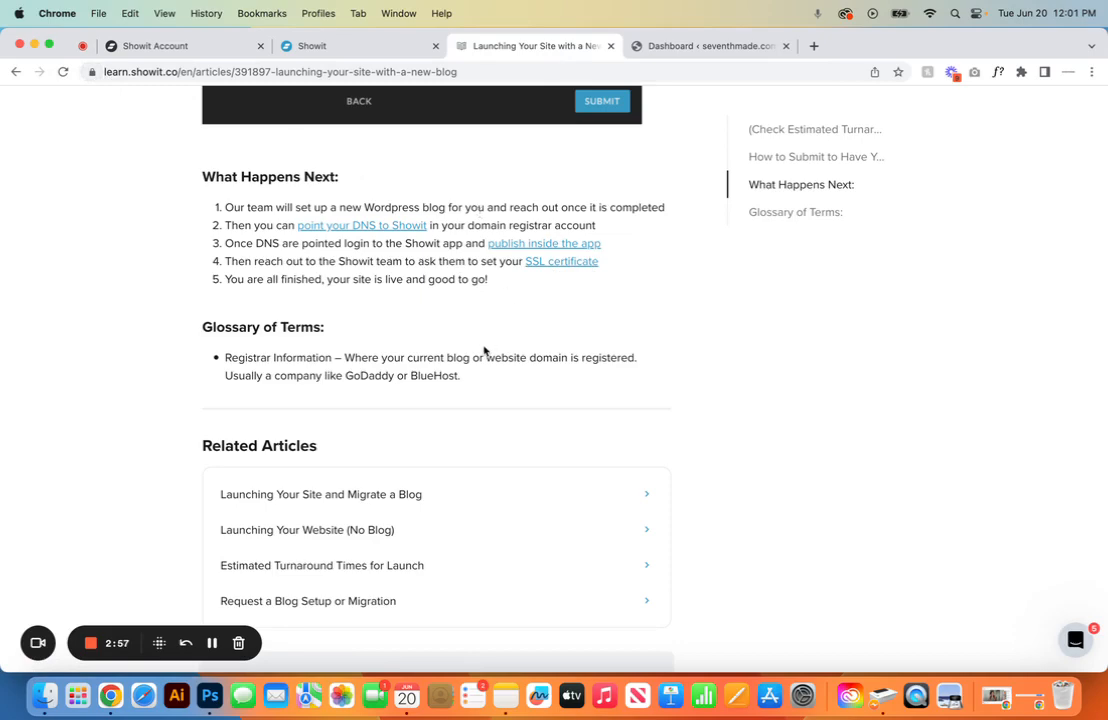
left_click(383, 45)
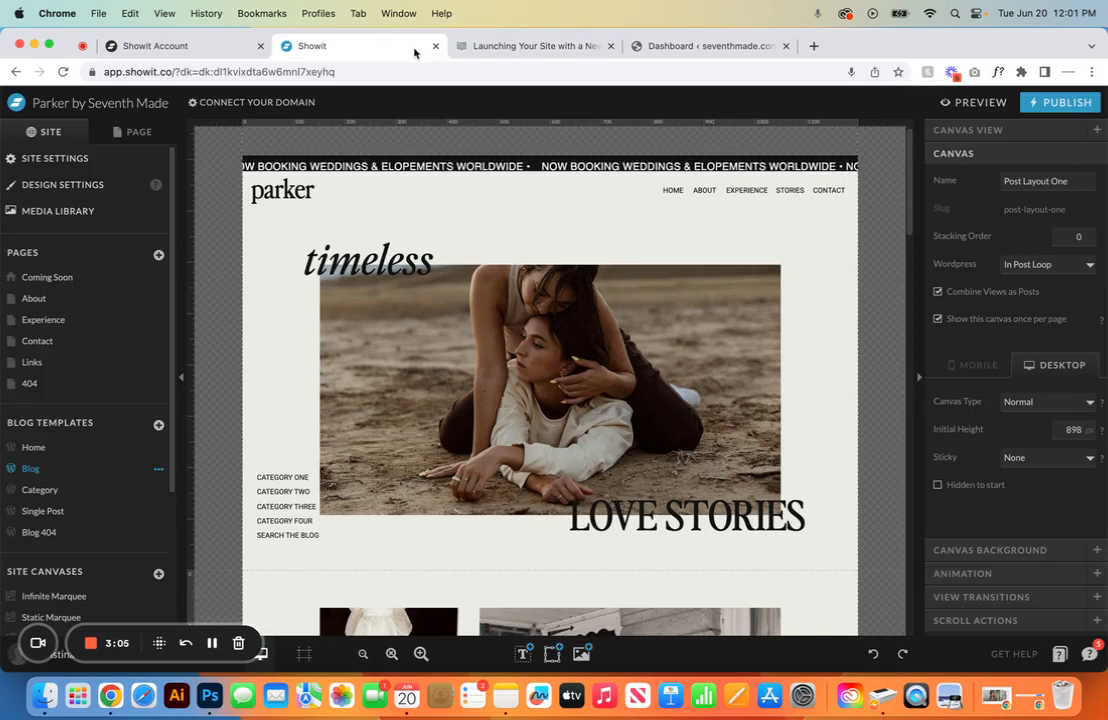
left_click(669, 45)
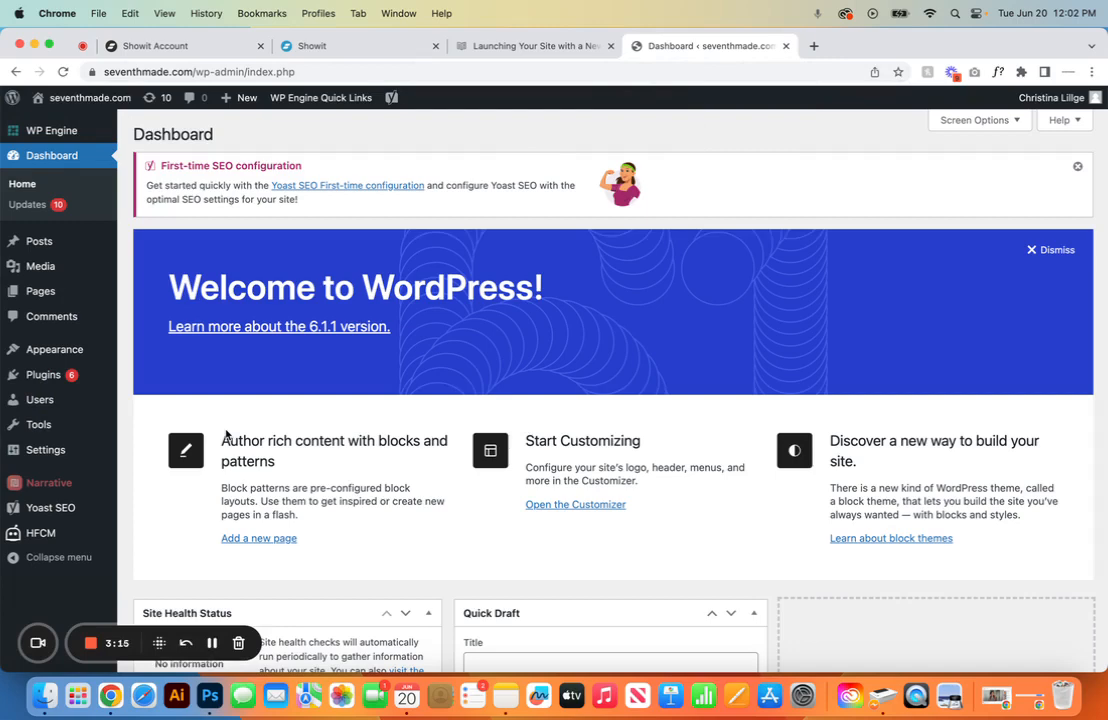
left_click(331, 46)
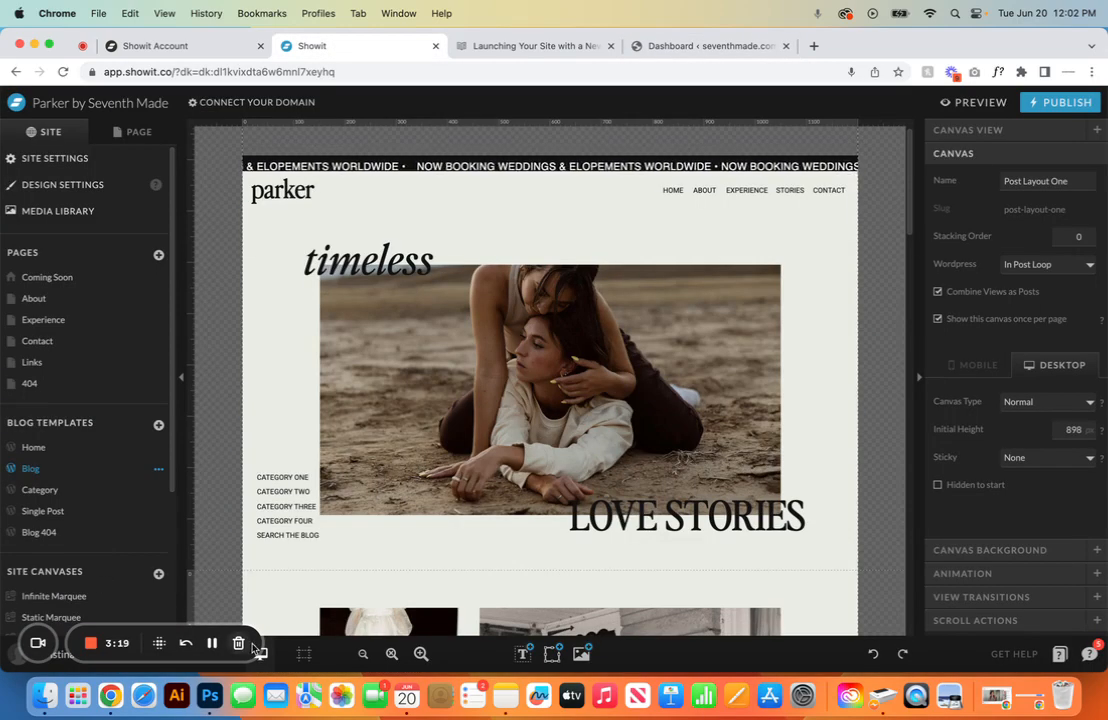
Step: Go to the Showit account home page and view the WordPress site through its Blog Admin link
left_click_drag(253, 651, 631, 108)
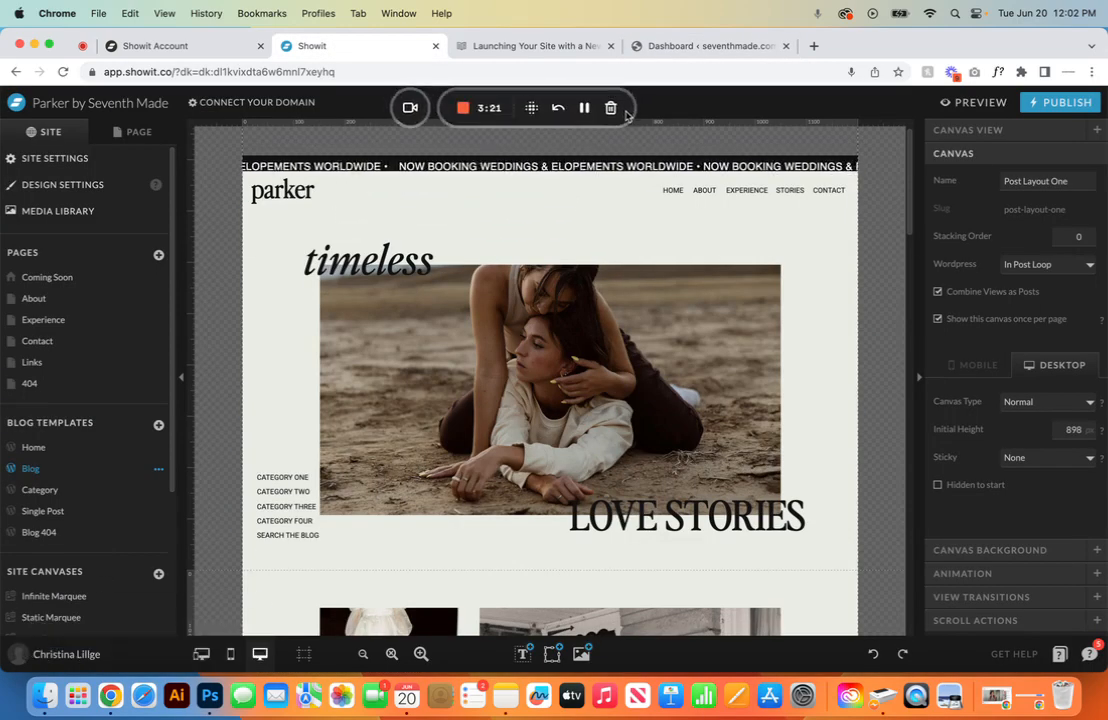
left_click(40, 654)
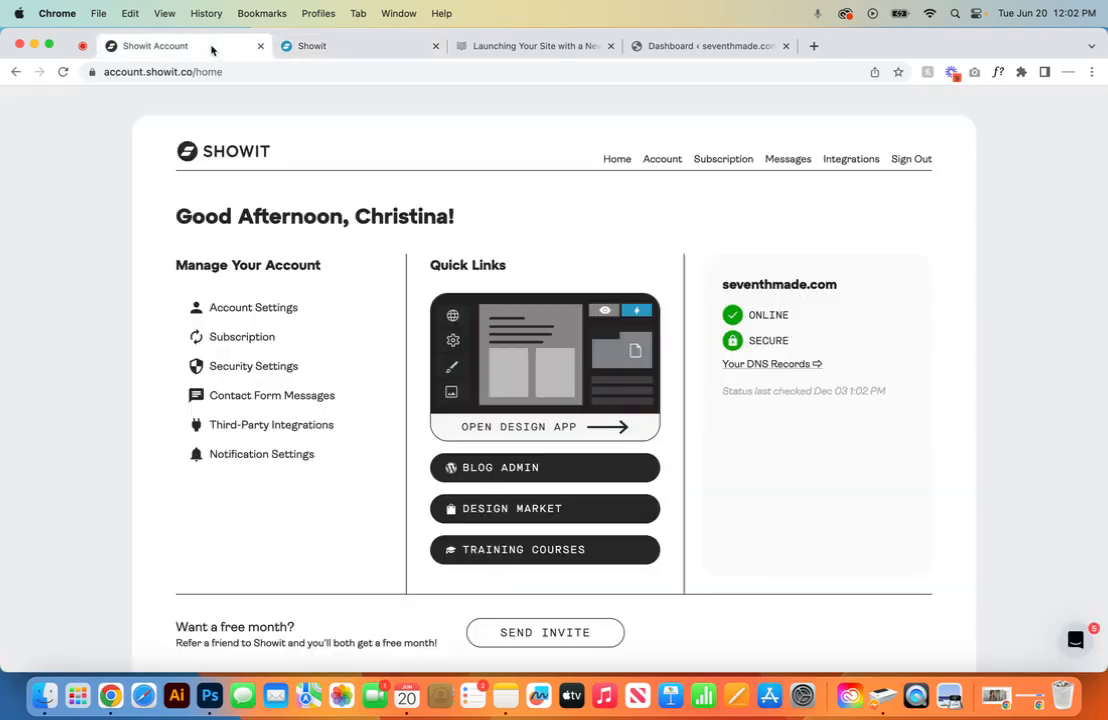
left_click(212, 46)
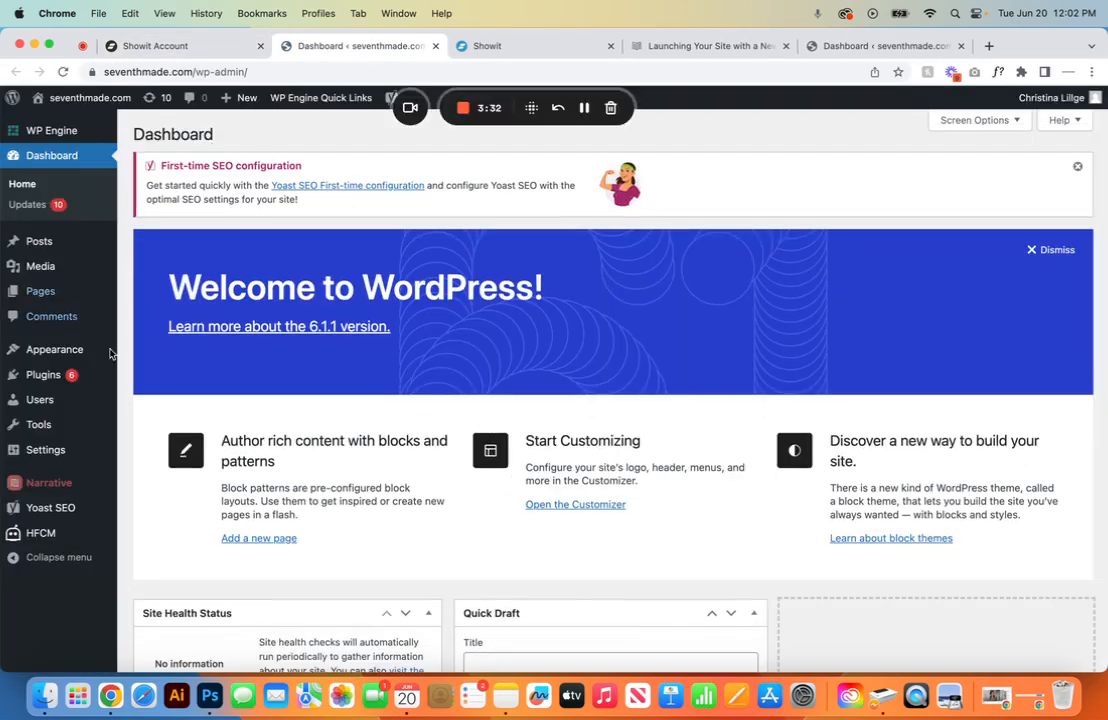
left_click(436, 46)
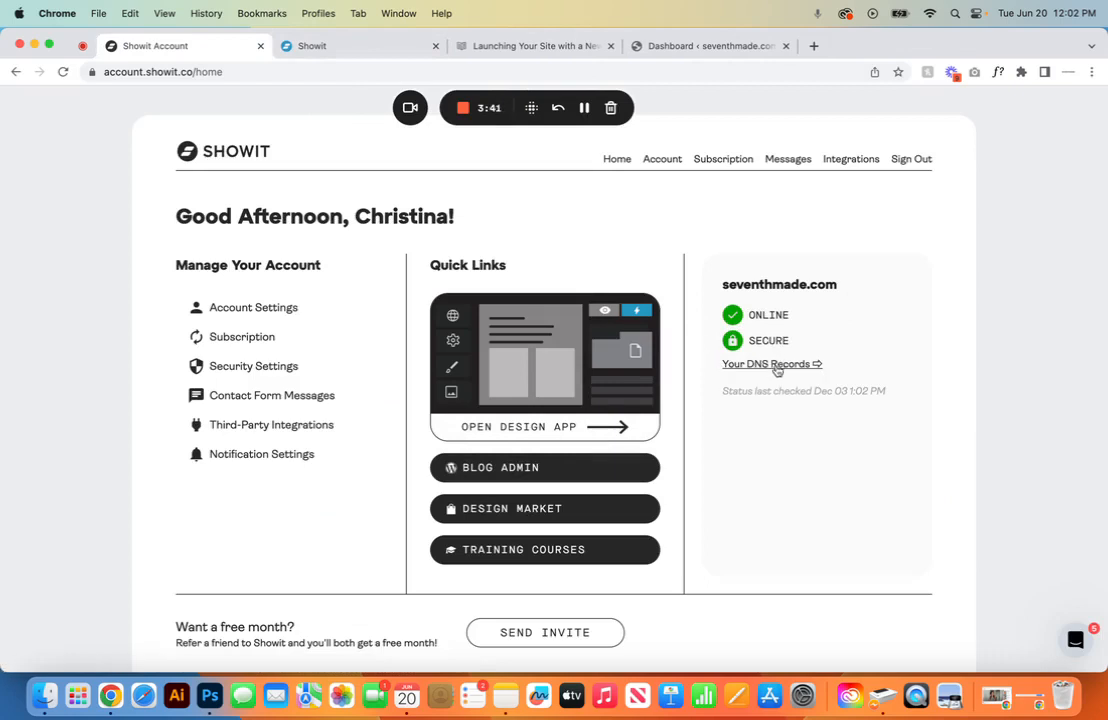
Step: View the DNS records page for seventhmade.com and return to the Showit design, closing the account dialog
left_click(777, 358)
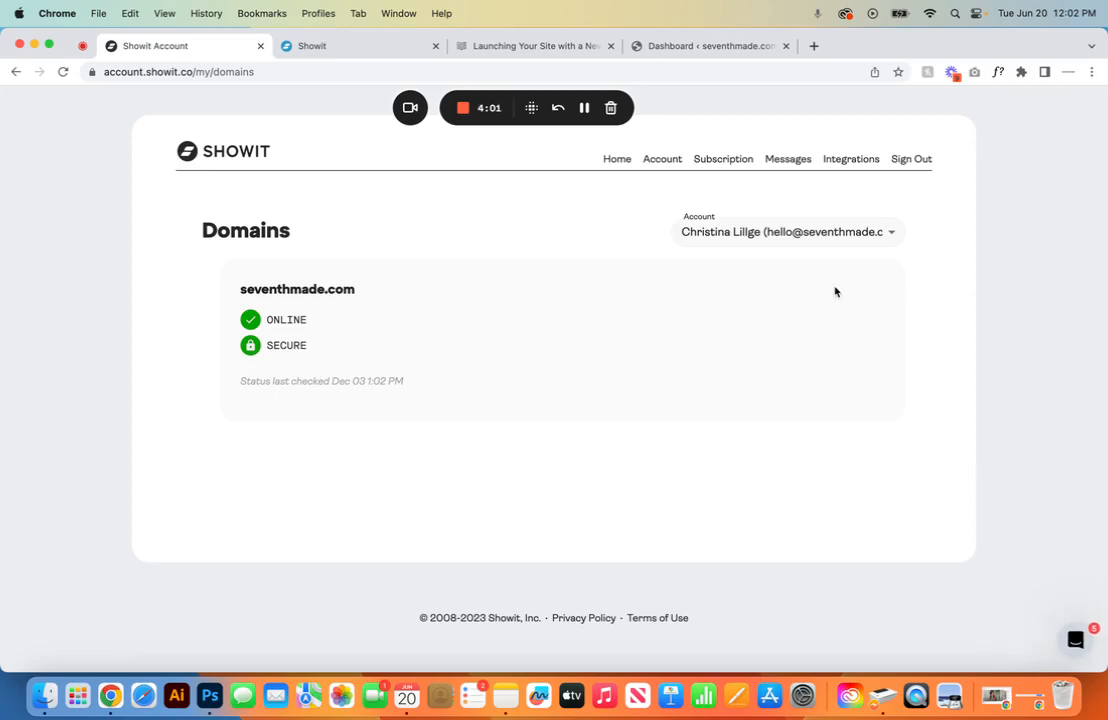
left_click(358, 44)
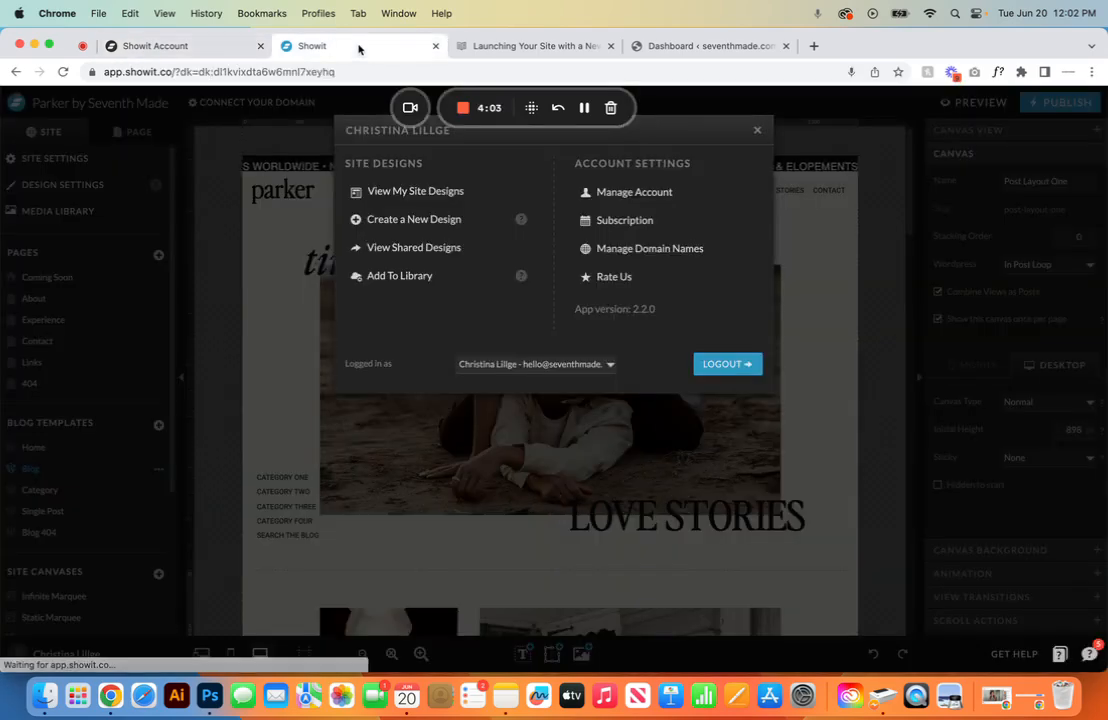
left_click(755, 130)
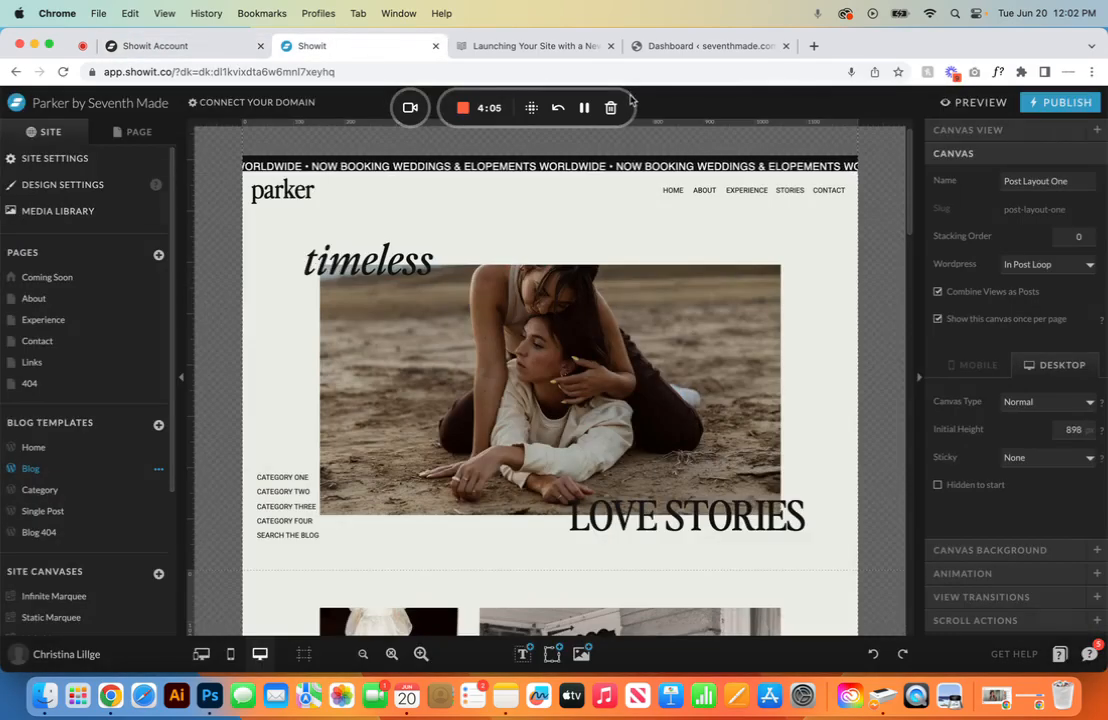
left_click_drag(629, 107, 257, 643)
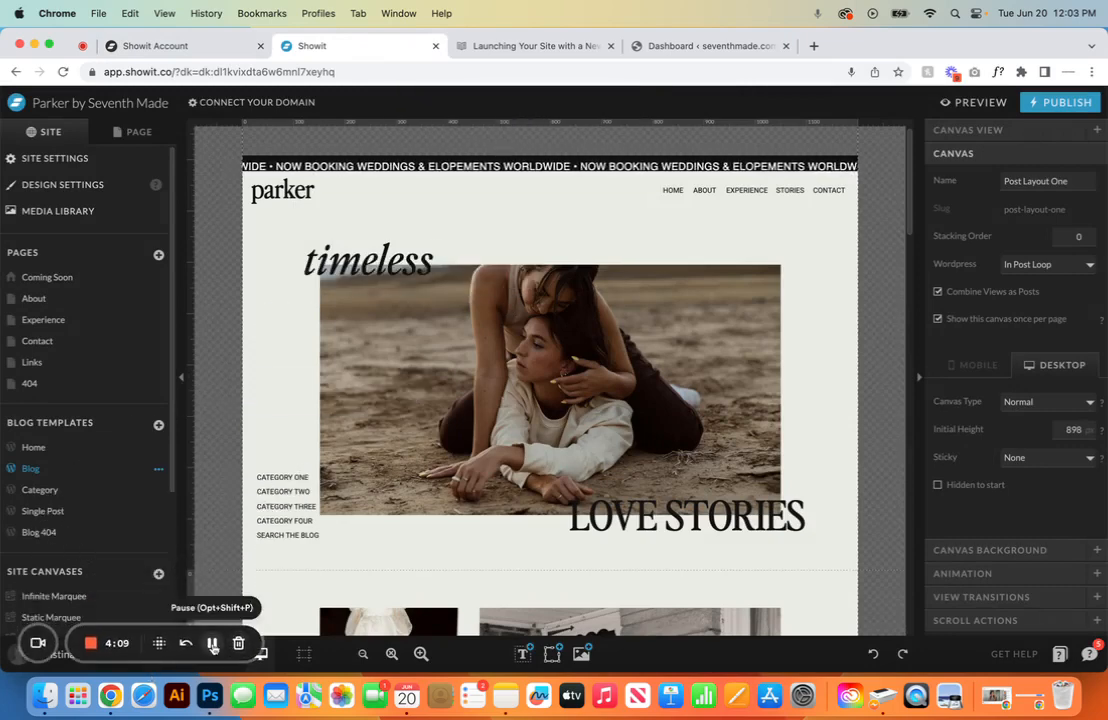
Step: View the WordPress dashboard and examine the post layouts in the Showit design's Blog template
left_click(710, 46)
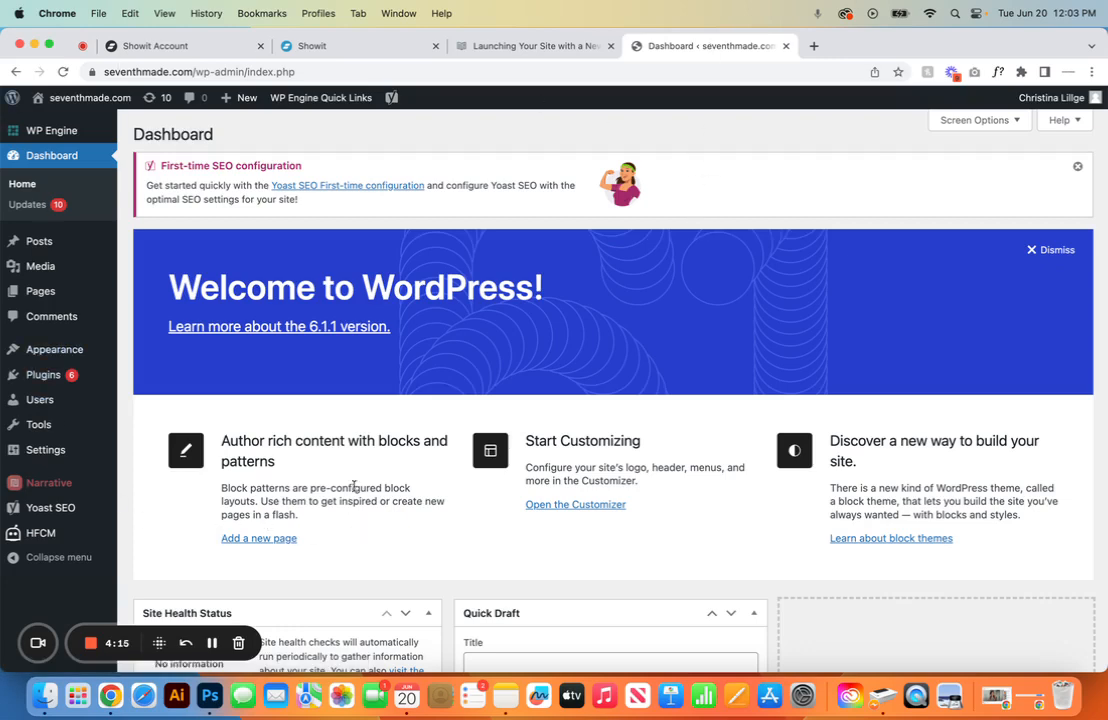
left_click(389, 54)
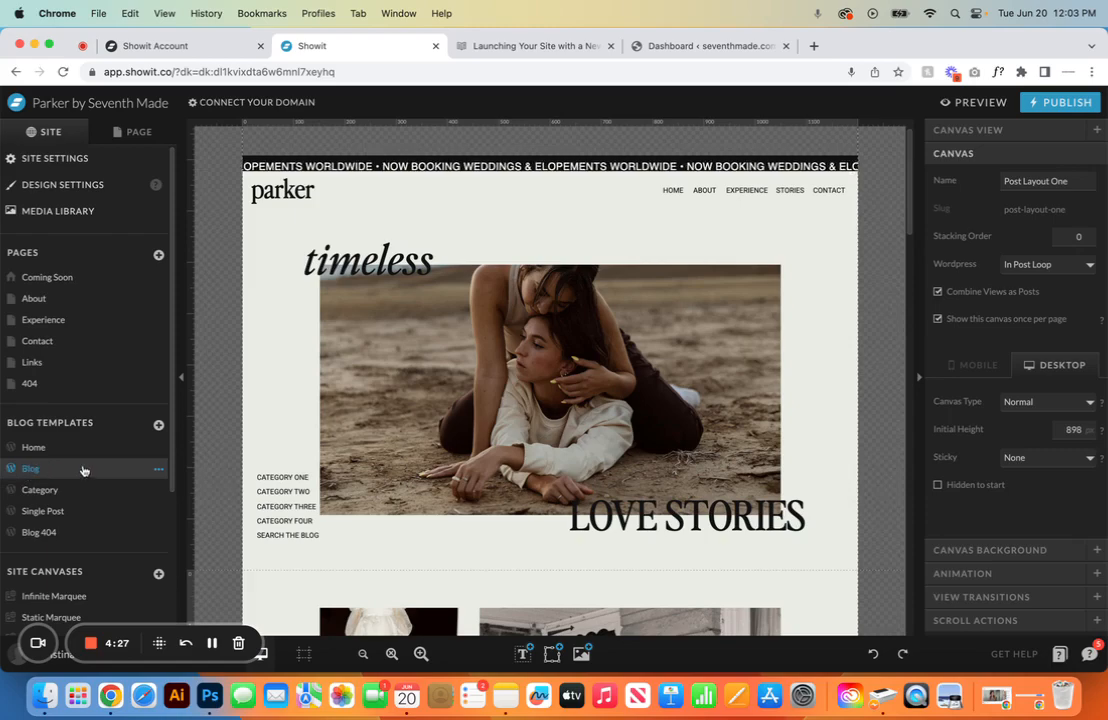
scroll(460, 388, "down", 8)
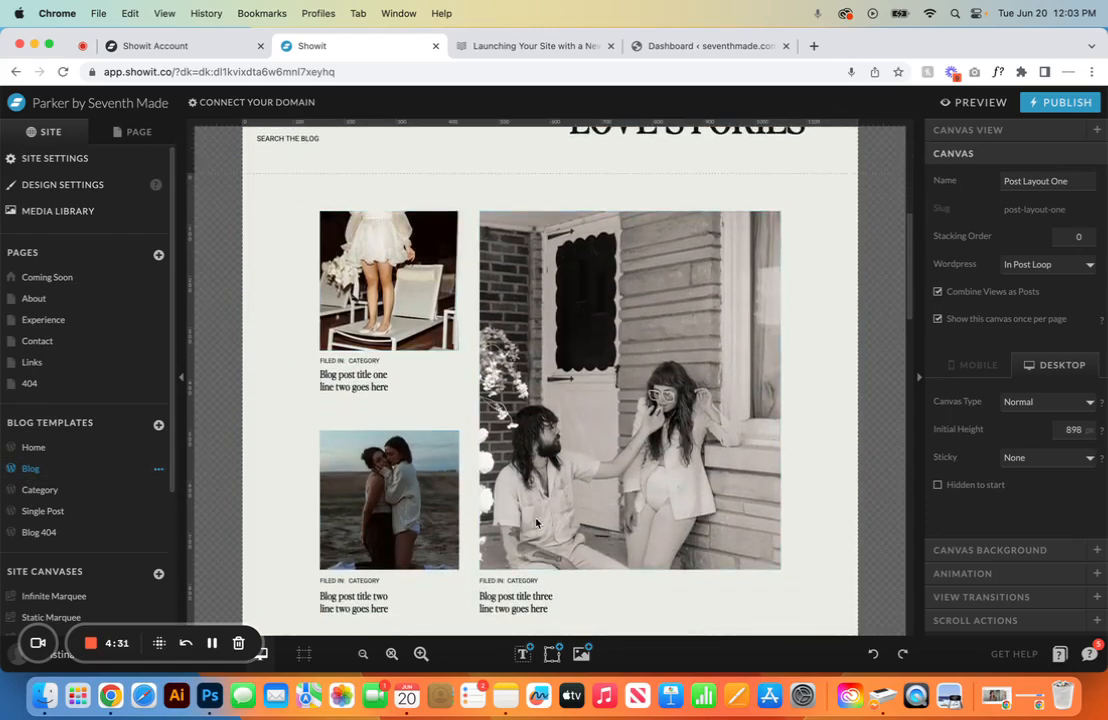
scroll(622, 520, "down", 2)
scroll(622, 520, "down", 5)
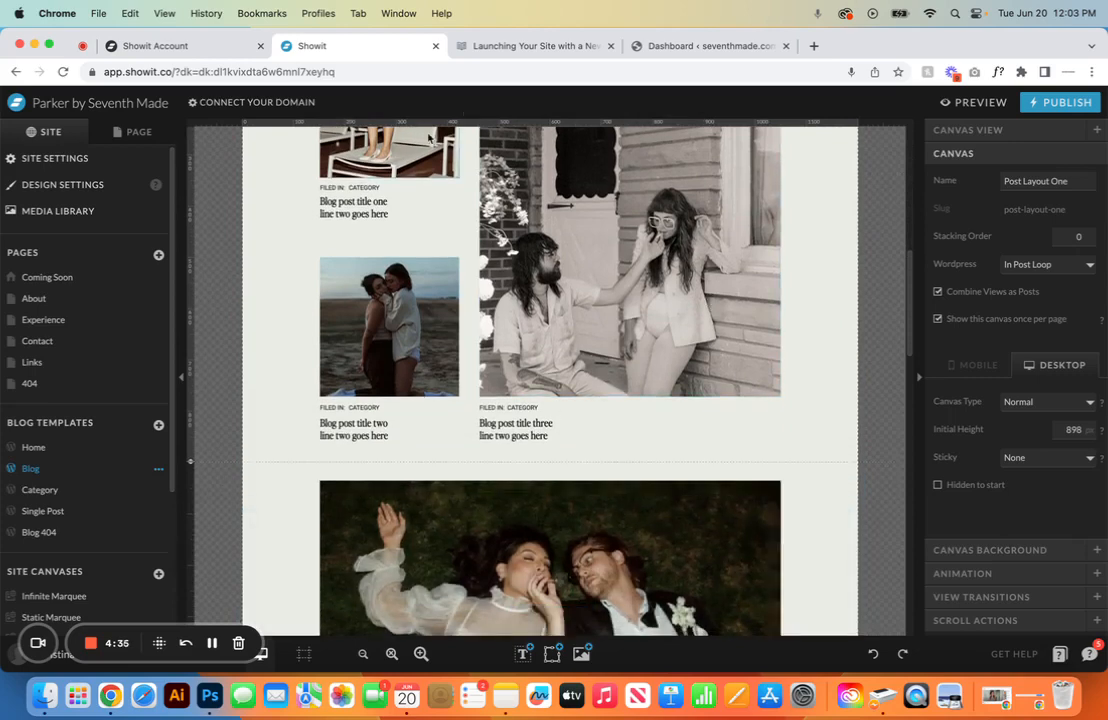
Step: Inspect the category text, title and image placeholder of the first post in Post Layout One
left_click(371, 190)
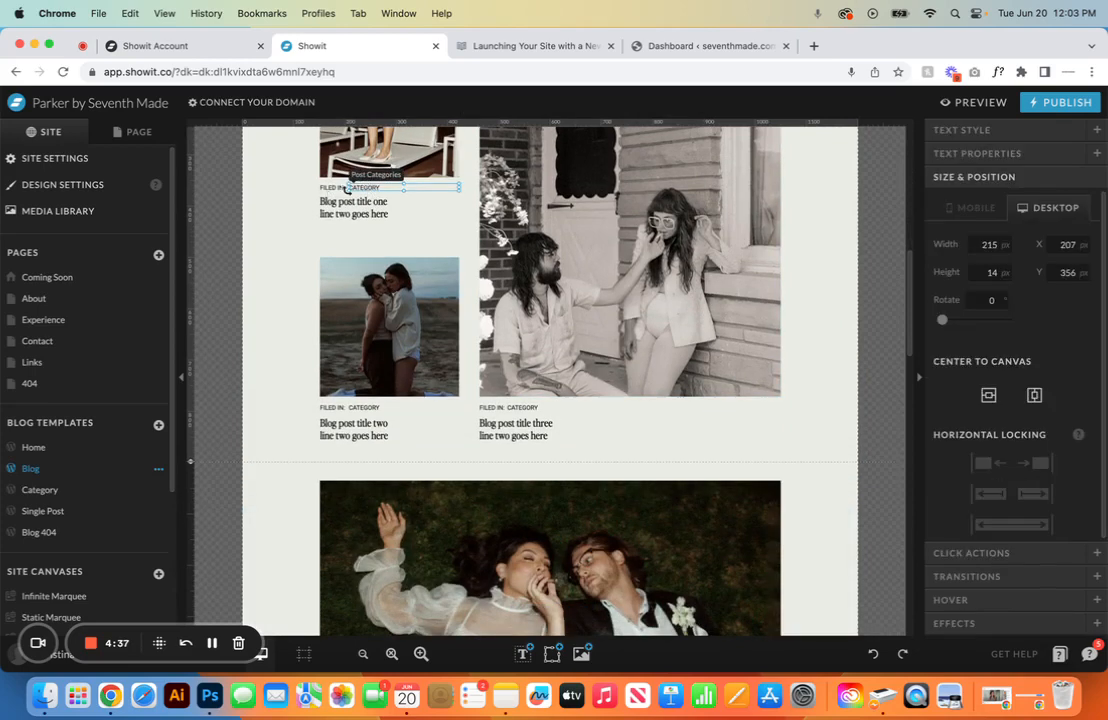
left_click(377, 208)
scroll(377, 208, "up", 3)
left_click(377, 208)
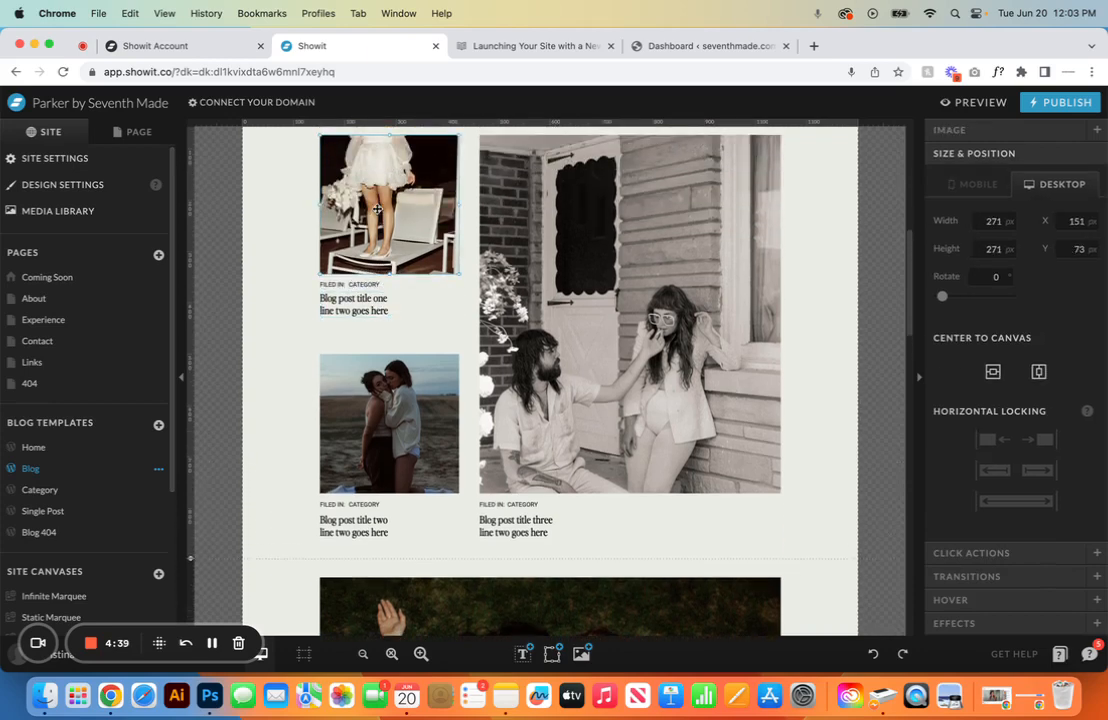
Step: View the Blog template's canvas list and the elements inside Post Layout One's three views
left_click(118, 130)
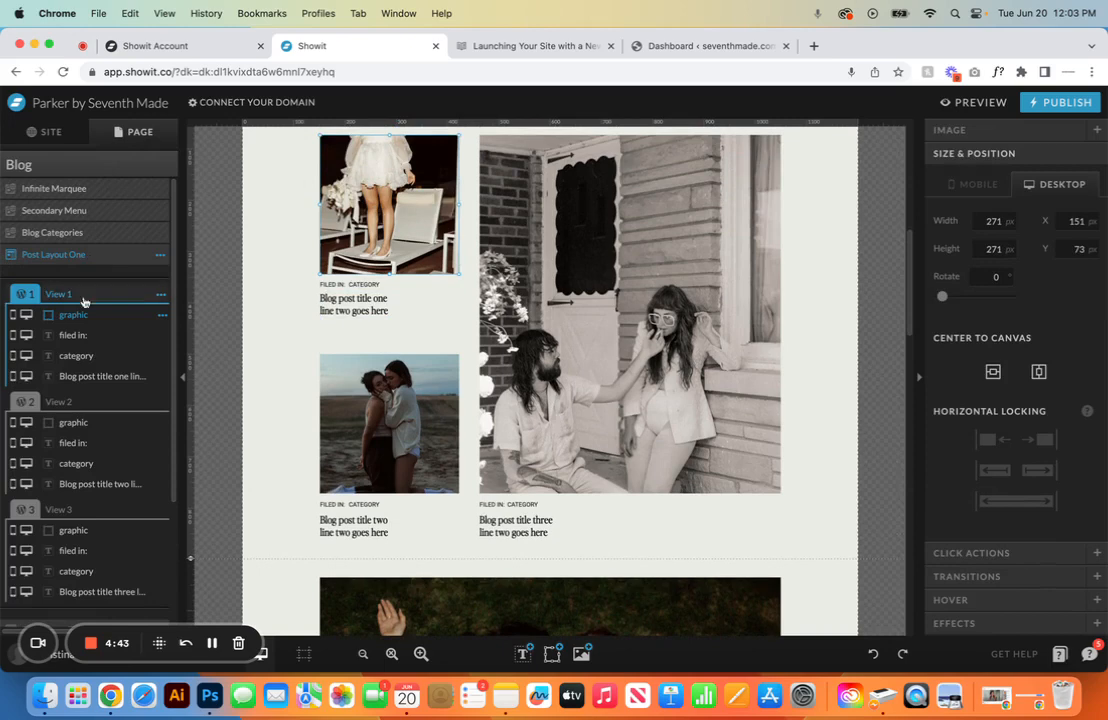
scroll(84, 369, "down", 3)
scroll(84, 369, "down", 1)
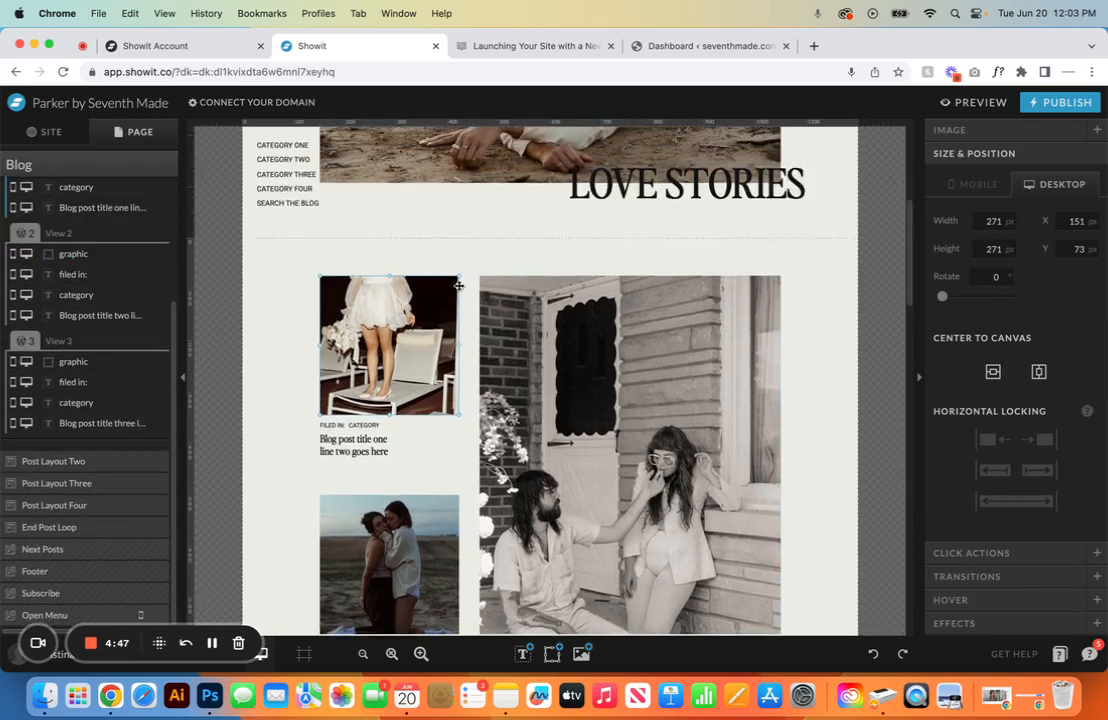
scroll(395, 252, "up", 3)
left_click(390, 266)
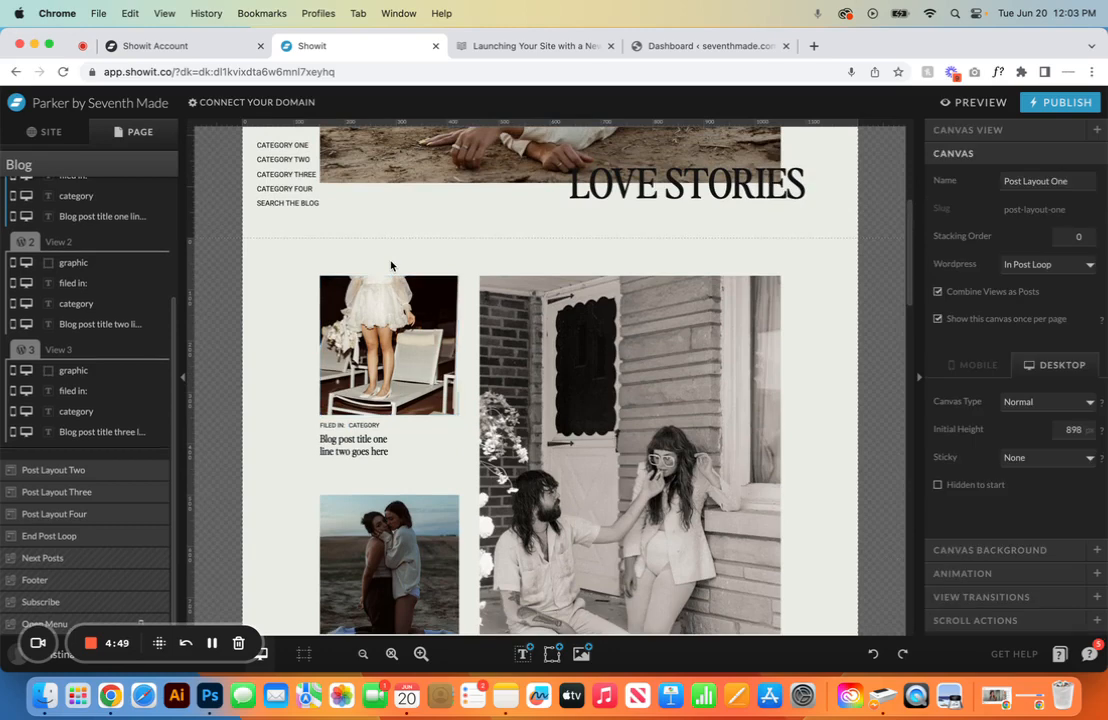
scroll(390, 266, "up", 1)
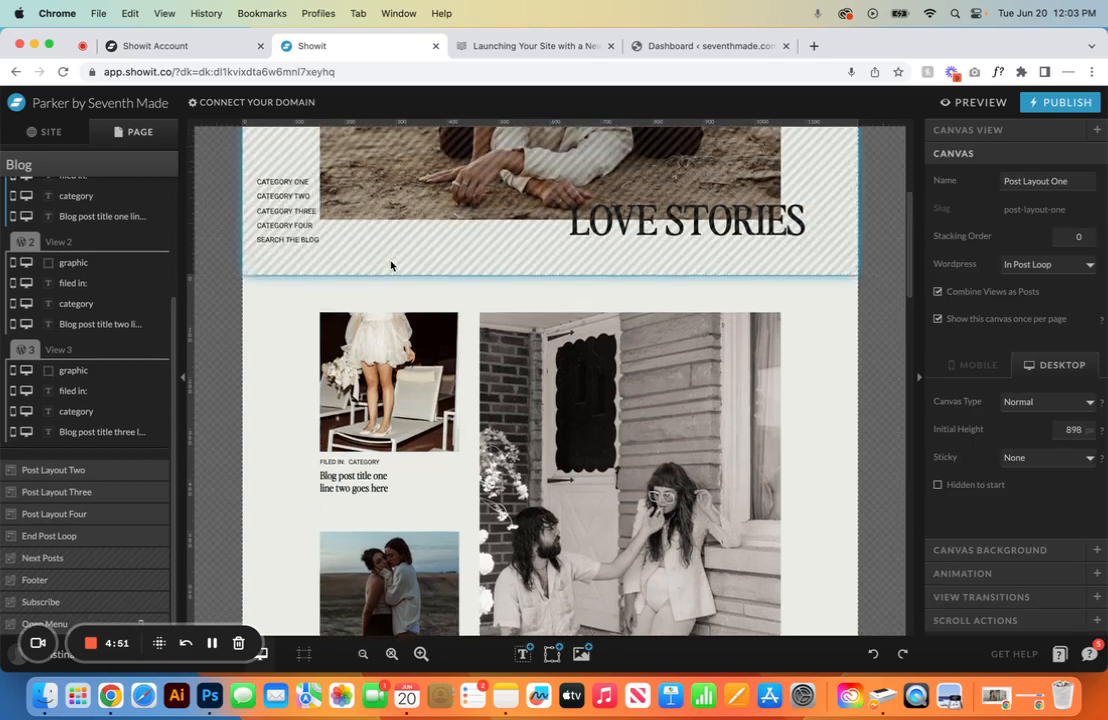
scroll(155, 300, "up", 3)
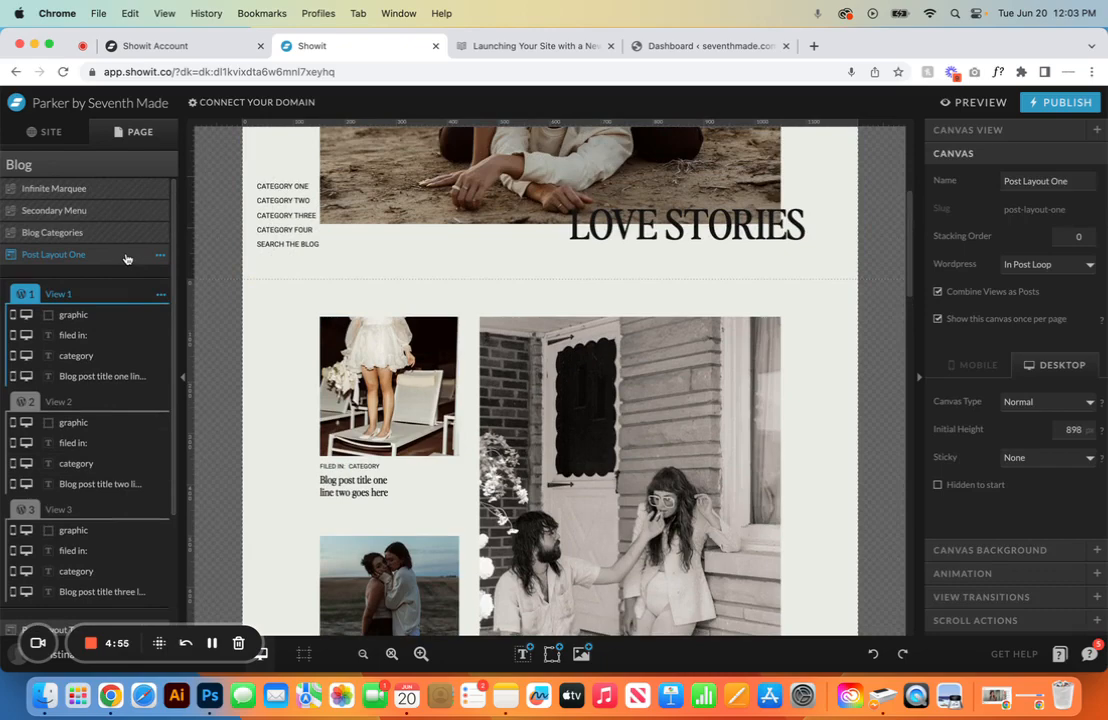
Step: Open the Blog Categories site canvas for editing and inspect its headings, image, category links and search text
scroll(347, 157, "up", 3)
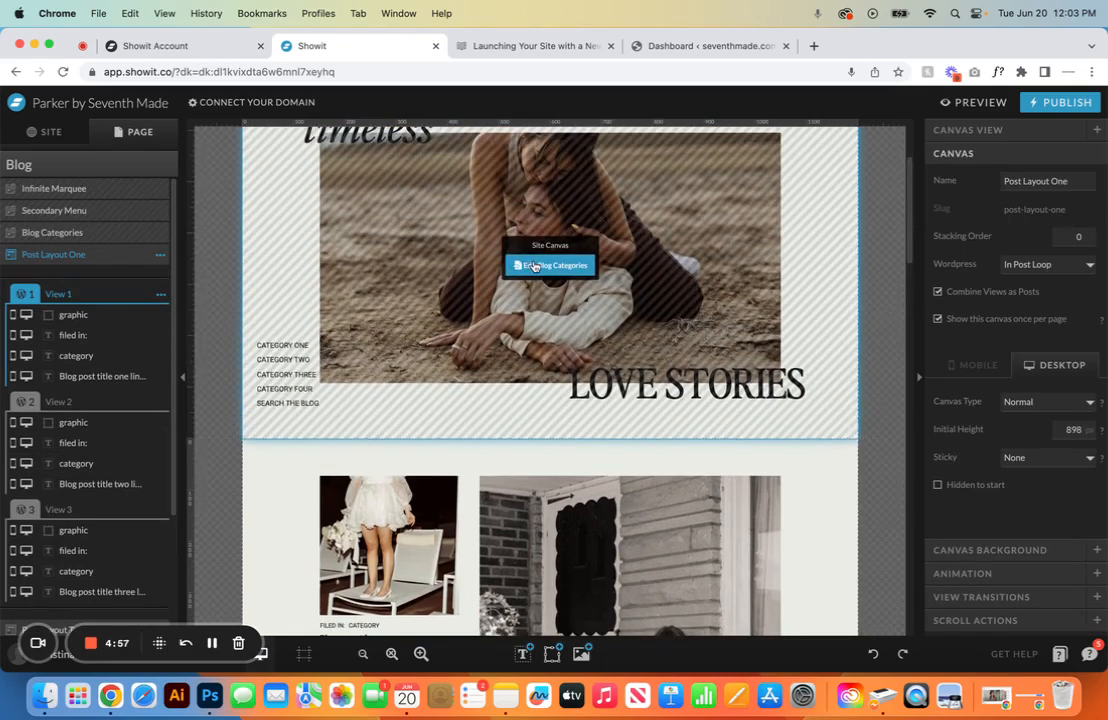
left_click(525, 263)
left_click(348, 208)
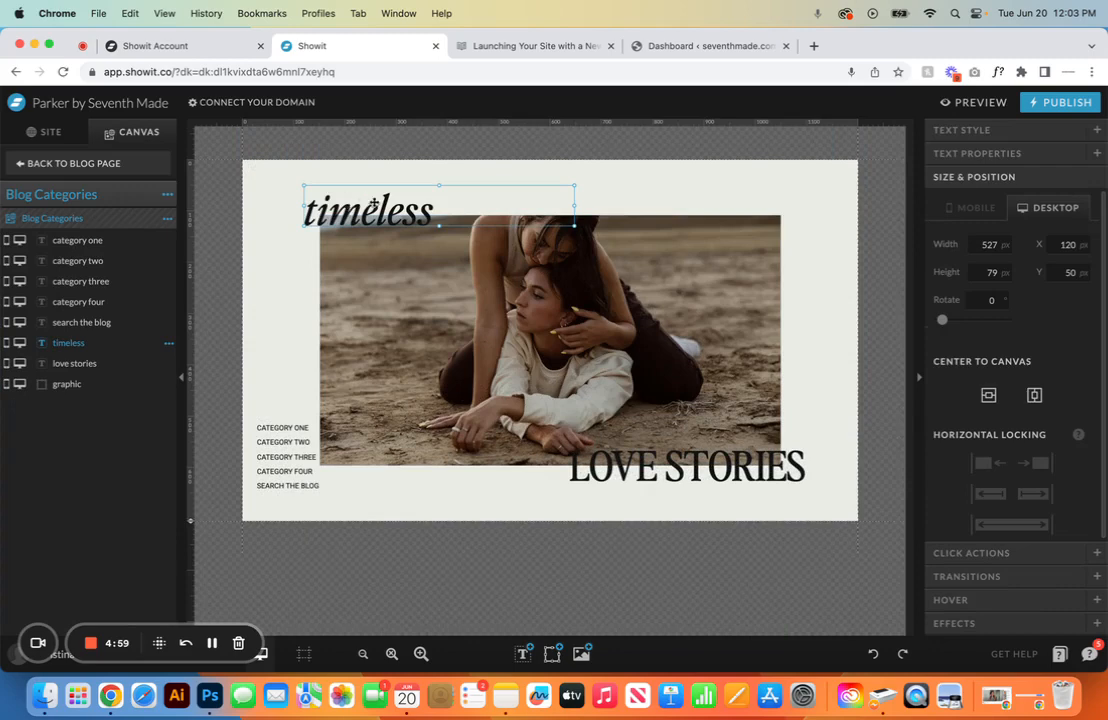
left_click(600, 464)
left_click(625, 330)
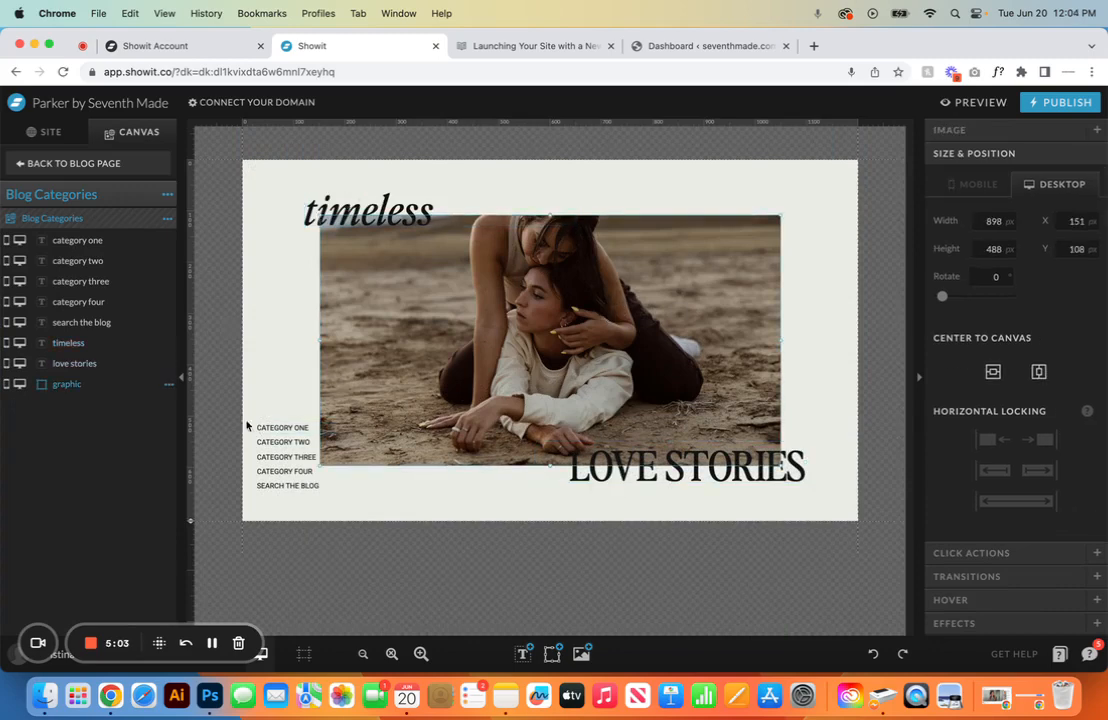
left_click_drag(253, 404, 268, 493)
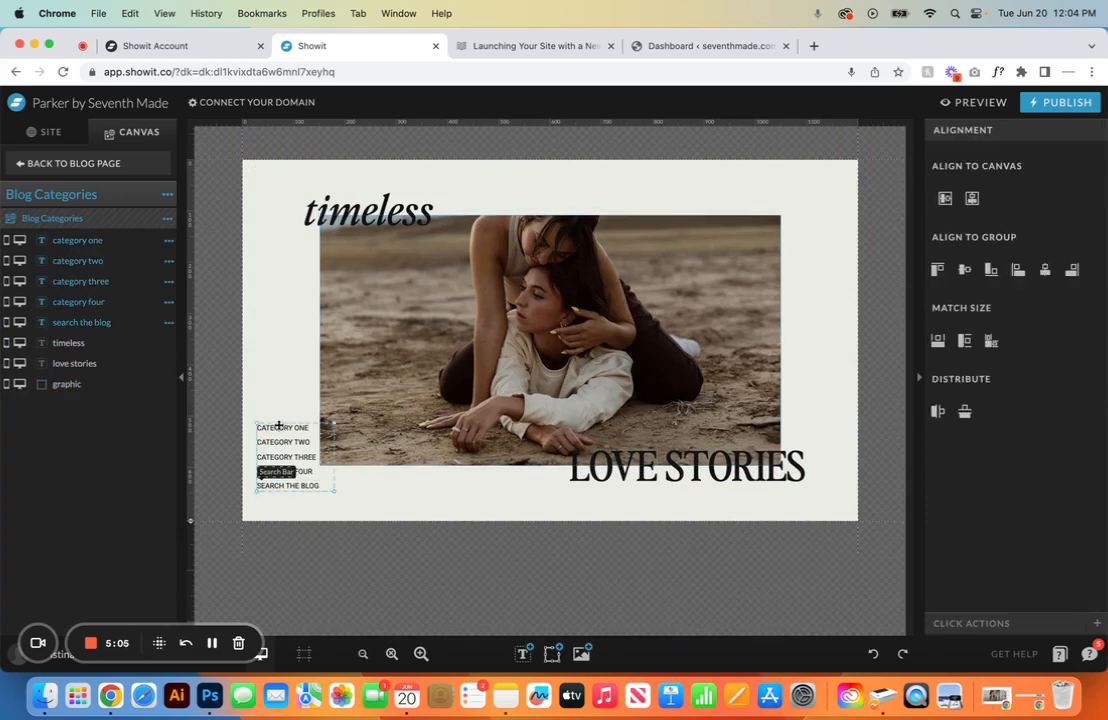
left_click(292, 329)
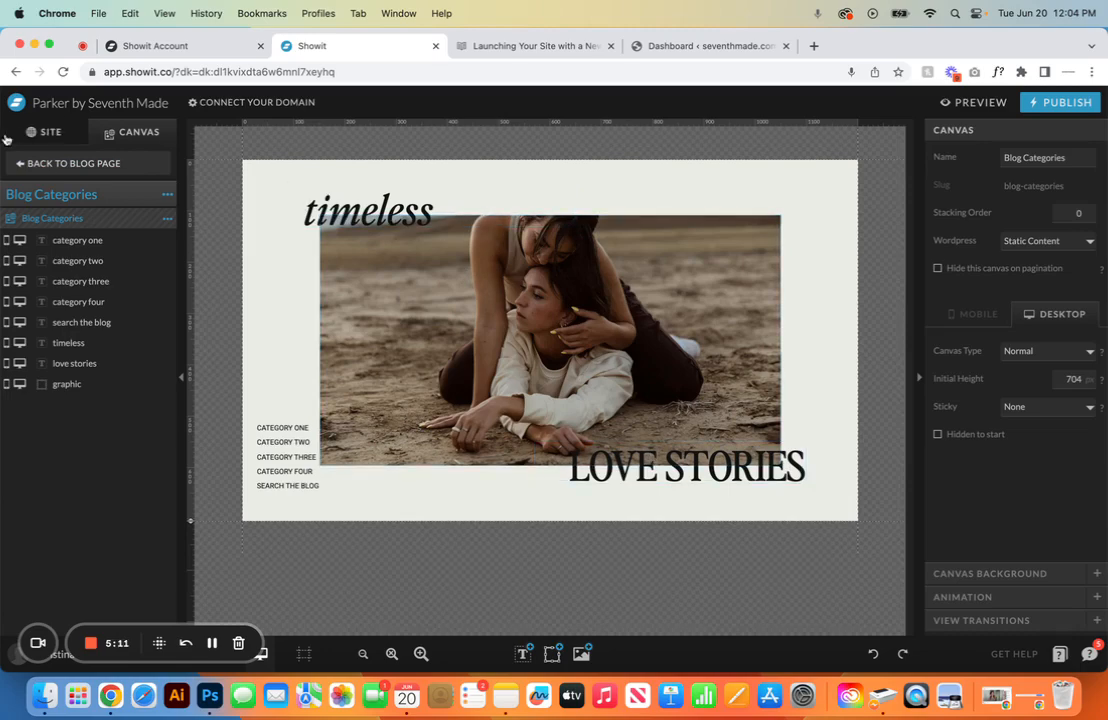
Step: Return to the Blog page and select the first post's image in Post Layout One
left_click(30, 164)
scroll(338, 381, "down", 5)
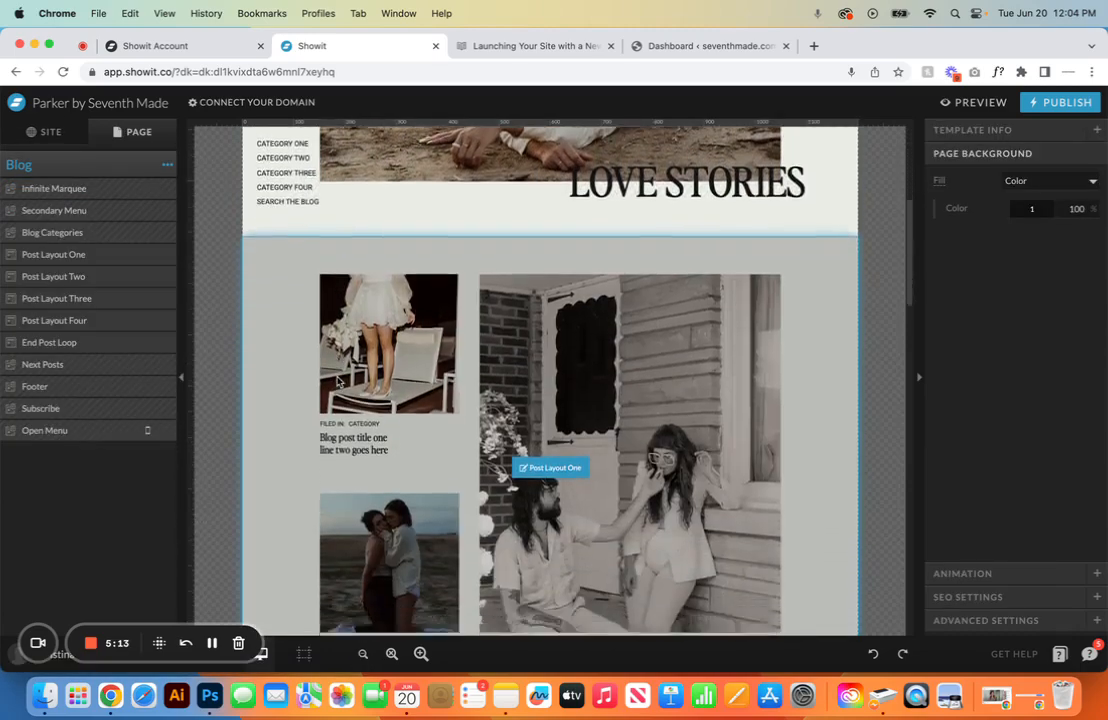
left_click(405, 250)
left_click(376, 253)
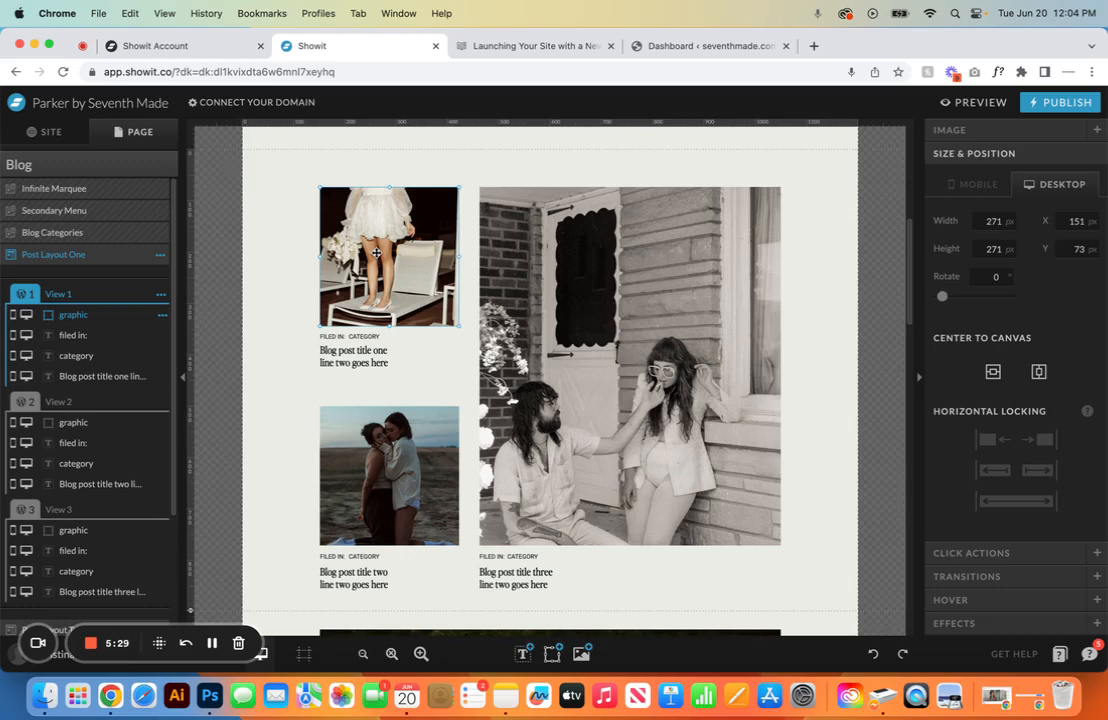
Step: Inspect the first post's category and title placeholders and view the rest of Post Layout One
scroll(376, 253, "down", 2)
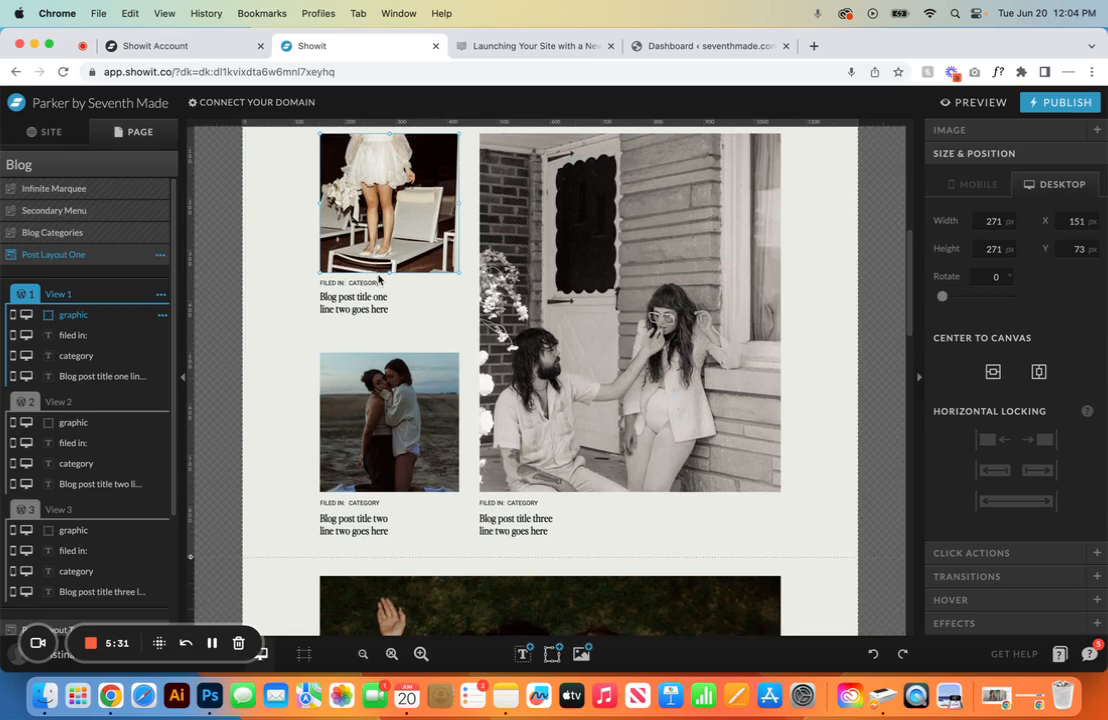
left_click(363, 283)
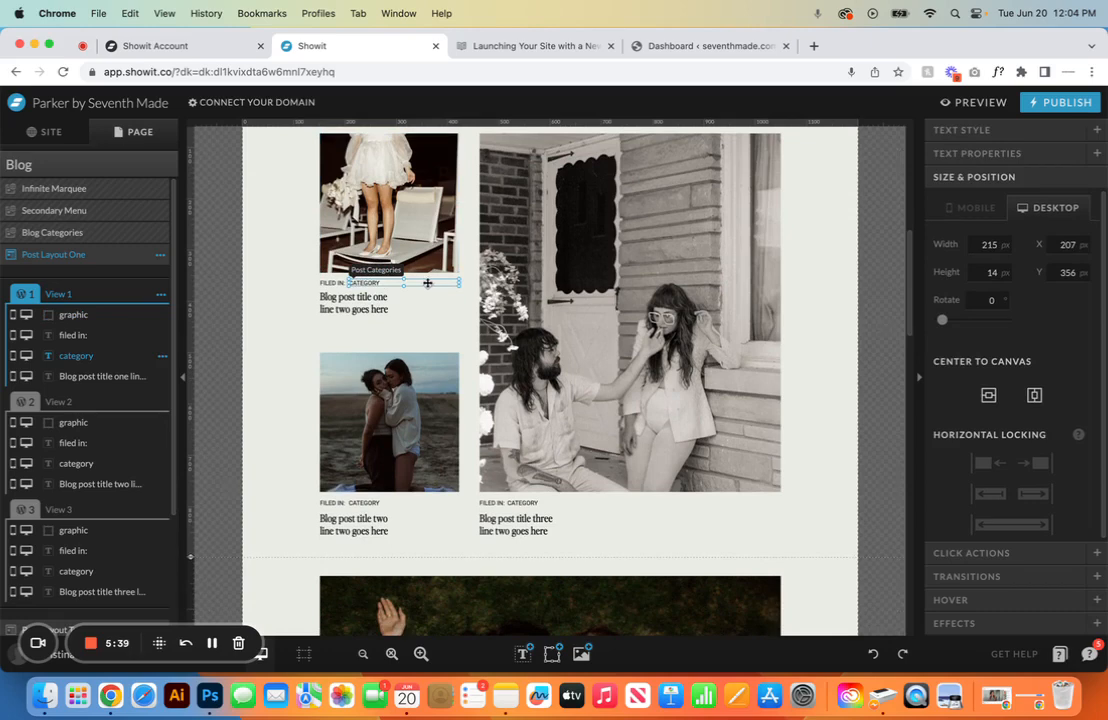
scroll(425, 276, "up", 5)
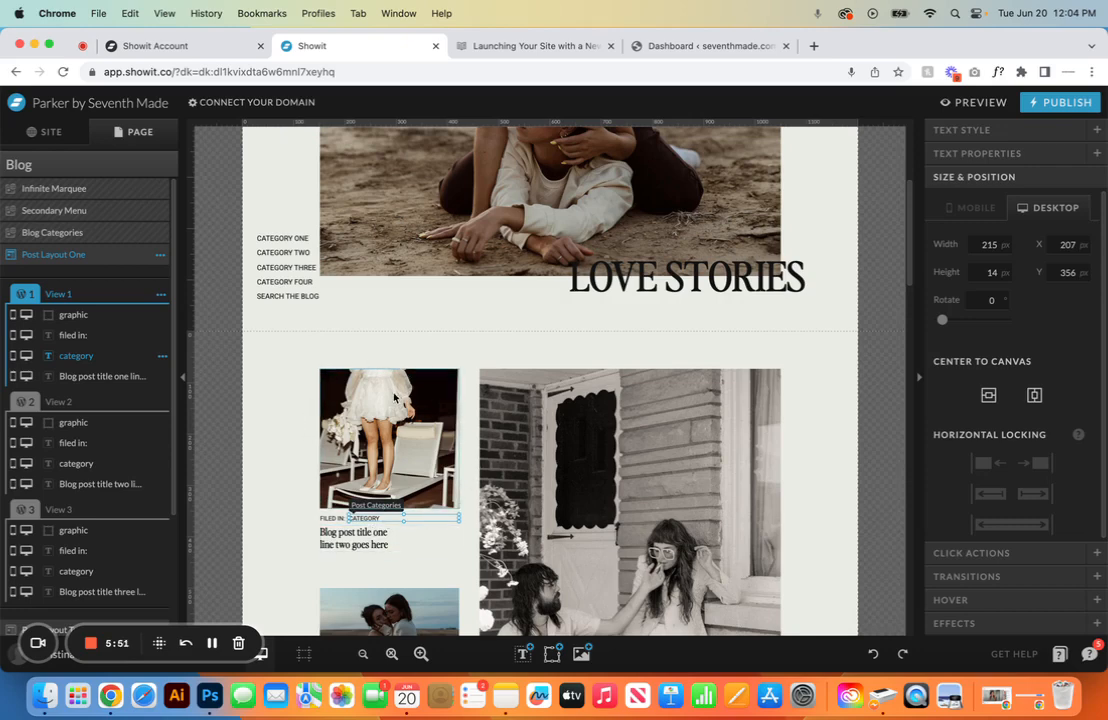
scroll(388, 401, "down", 3)
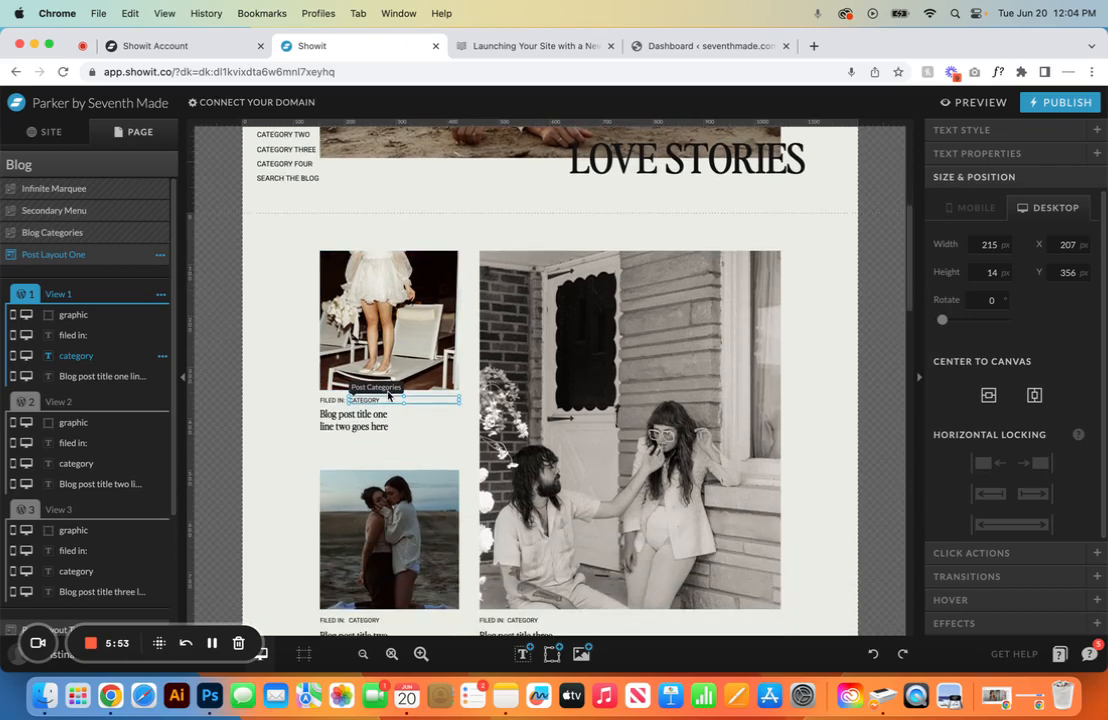
left_click(357, 417)
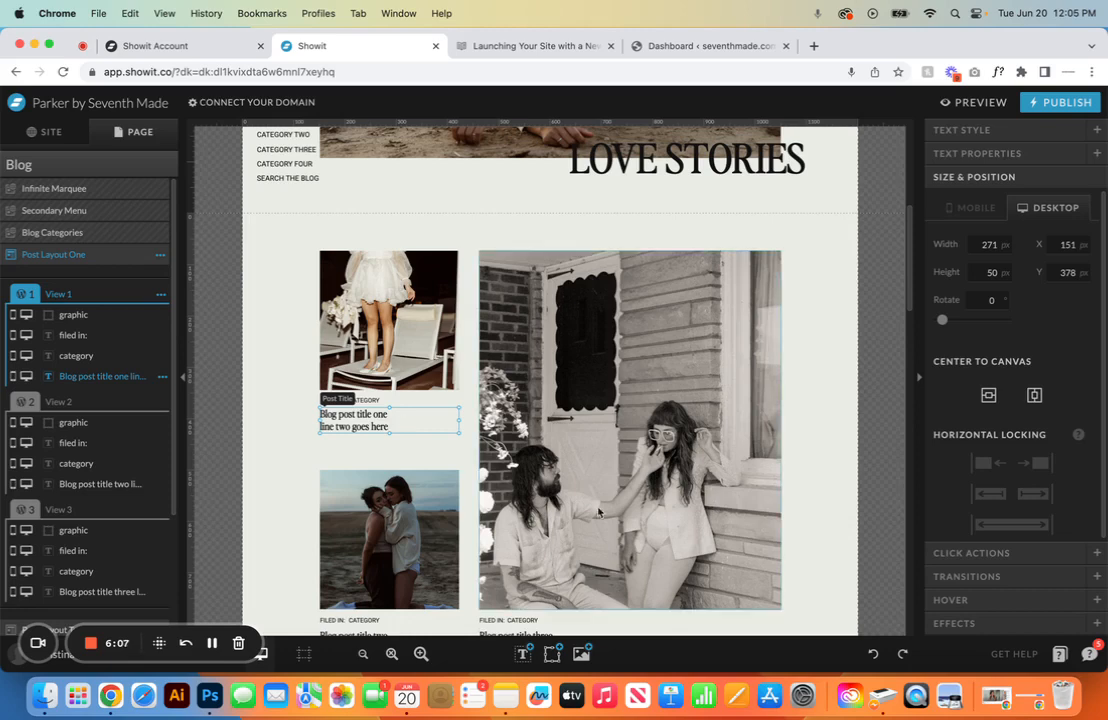
scroll(510, 531, "down", 5)
scroll(510, 531, "down", 1)
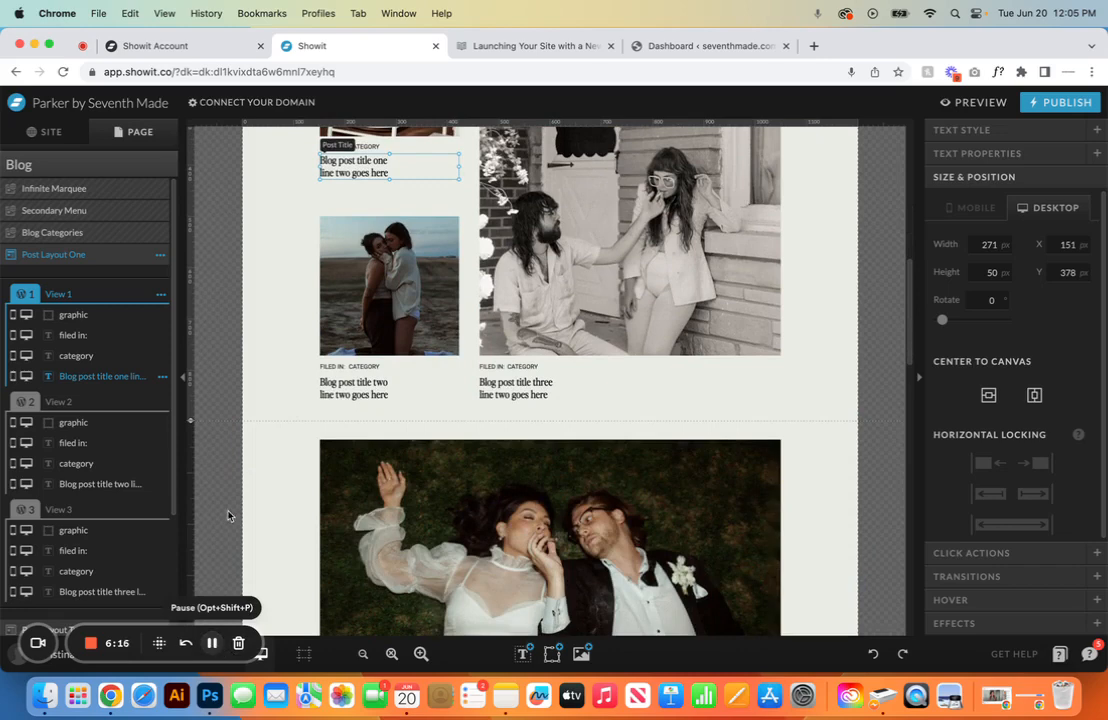
Step: Set the first post's "Filed in:" text in the desktop Post Layout One to green site color 2
scroll(300, 335, "up", 3)
left_click(386, 258)
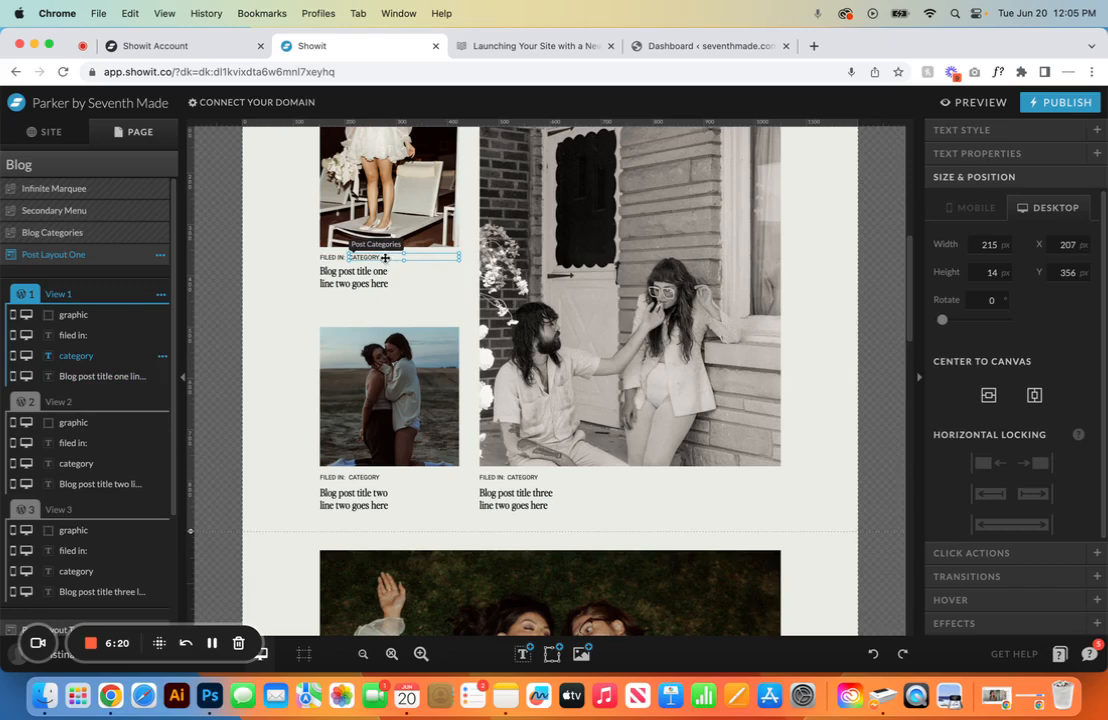
left_click(328, 257)
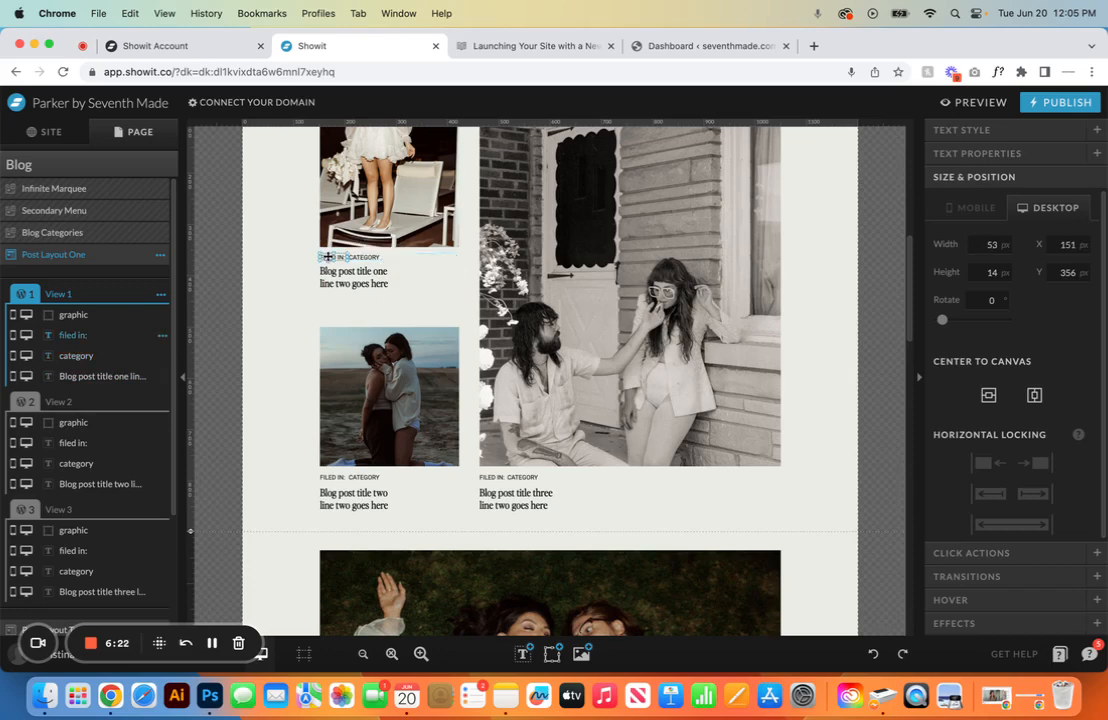
scroll(328, 257, "up", 2)
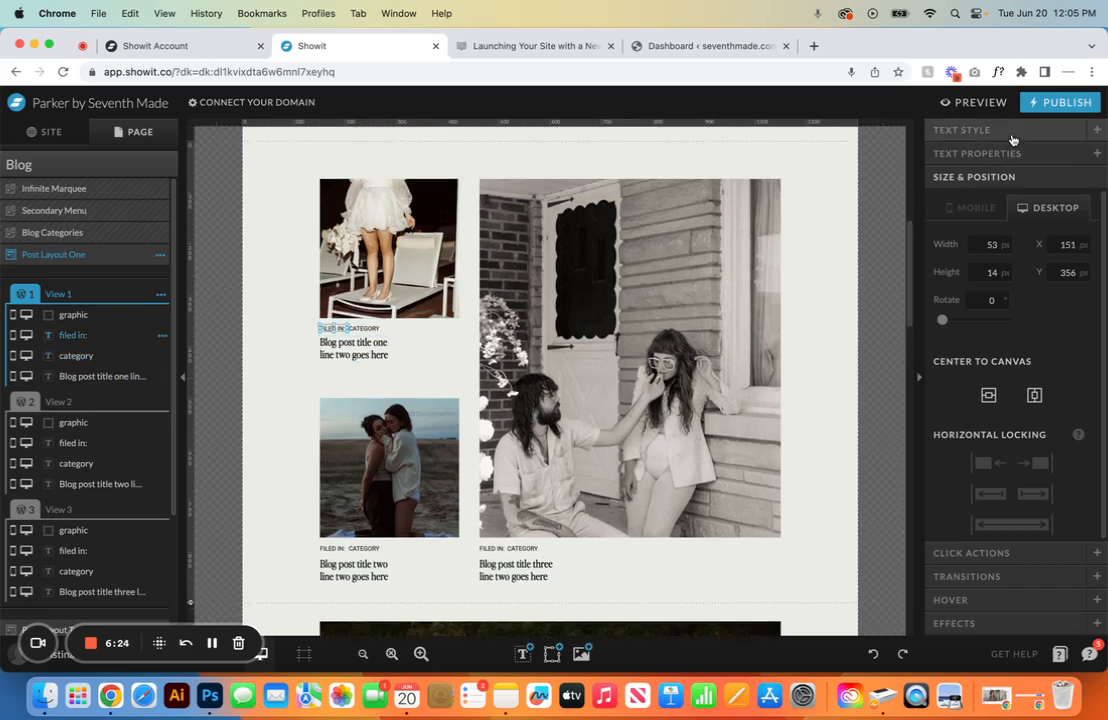
left_click(1005, 132)
left_click(1022, 225)
left_click(946, 265)
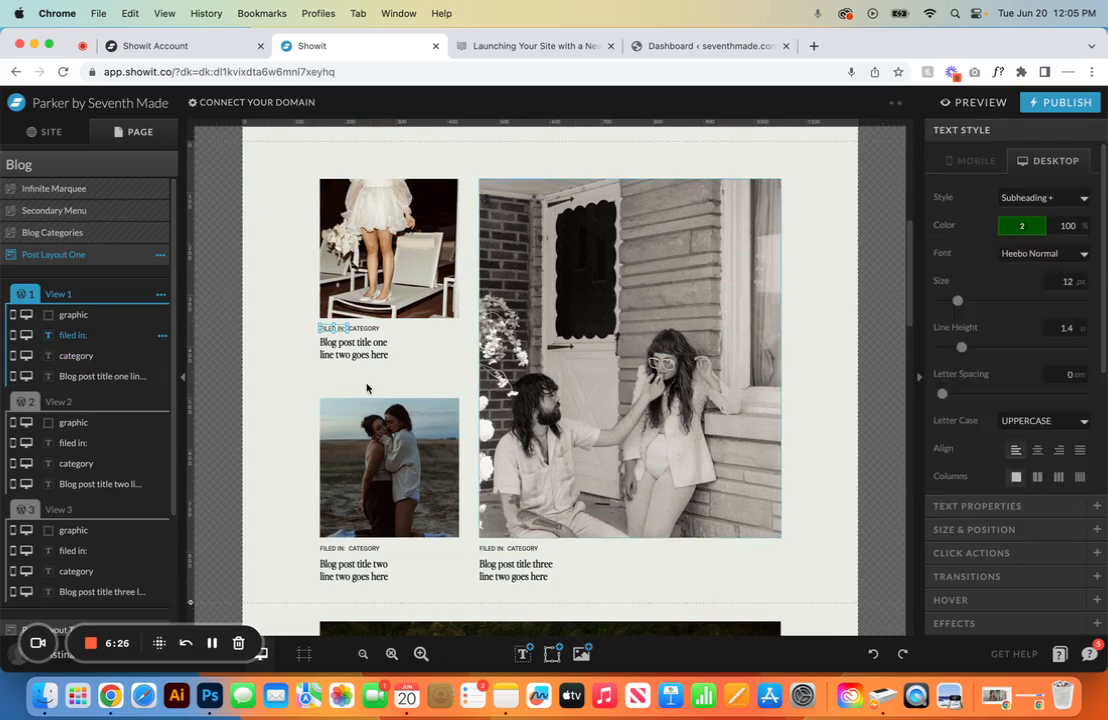
left_click(290, 384)
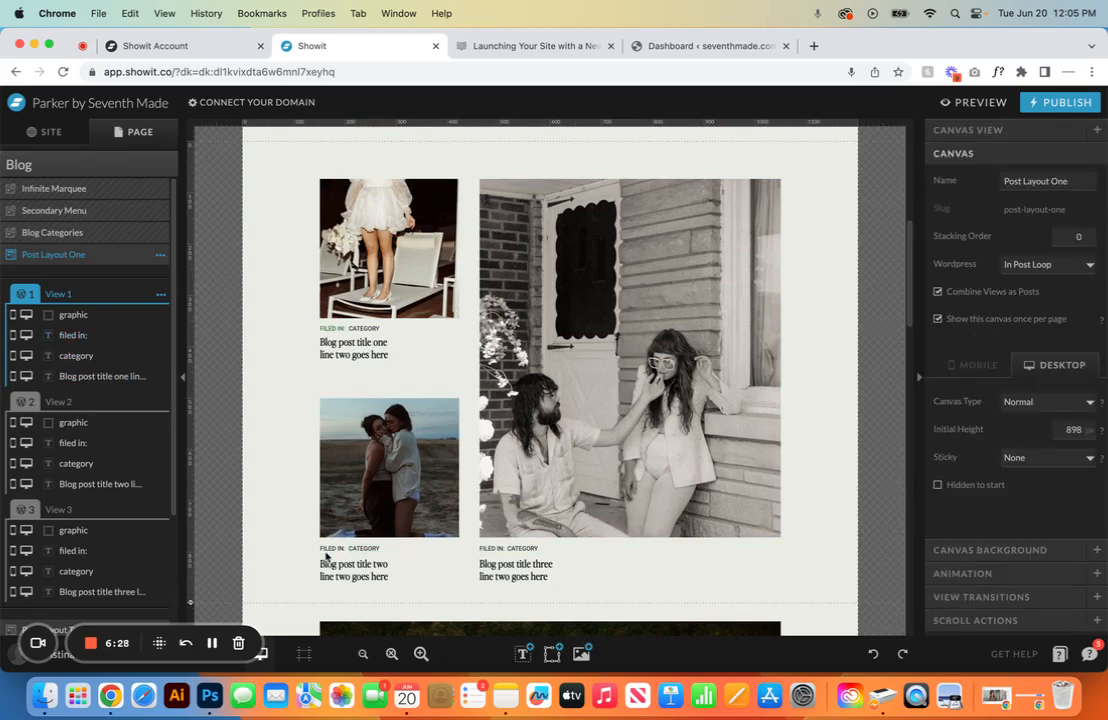
Step: Set the second post's "Filed in:" text in the desktop layout to green site color 2
left_click(329, 548)
left_click(1021, 224)
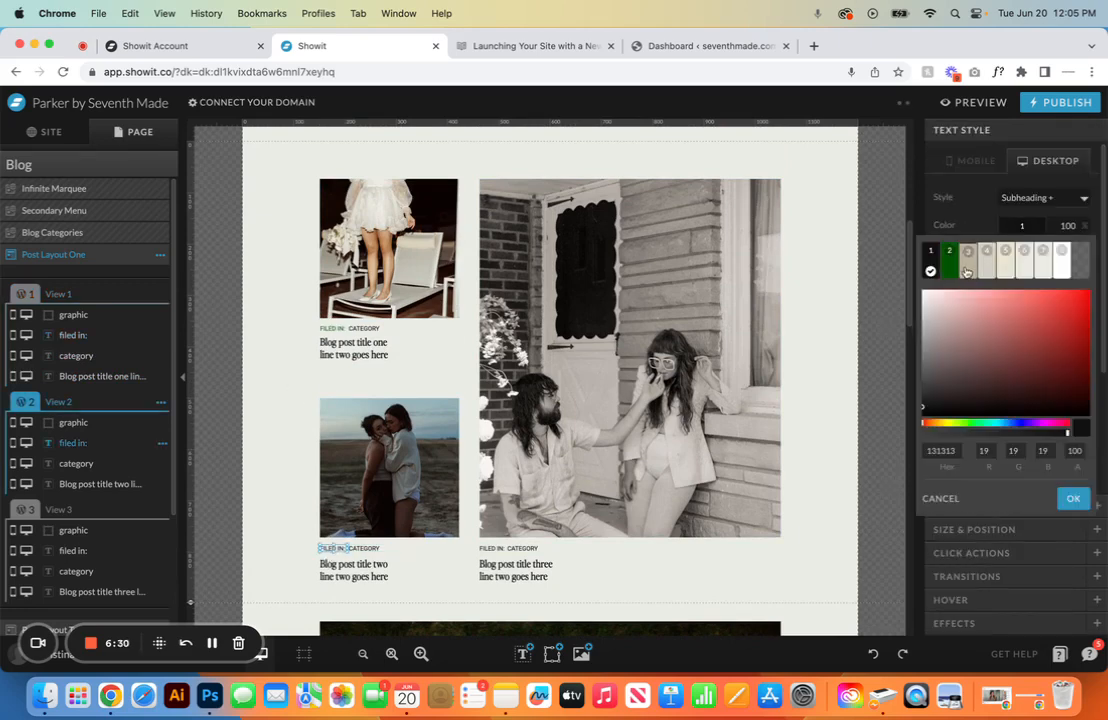
left_click(949, 268)
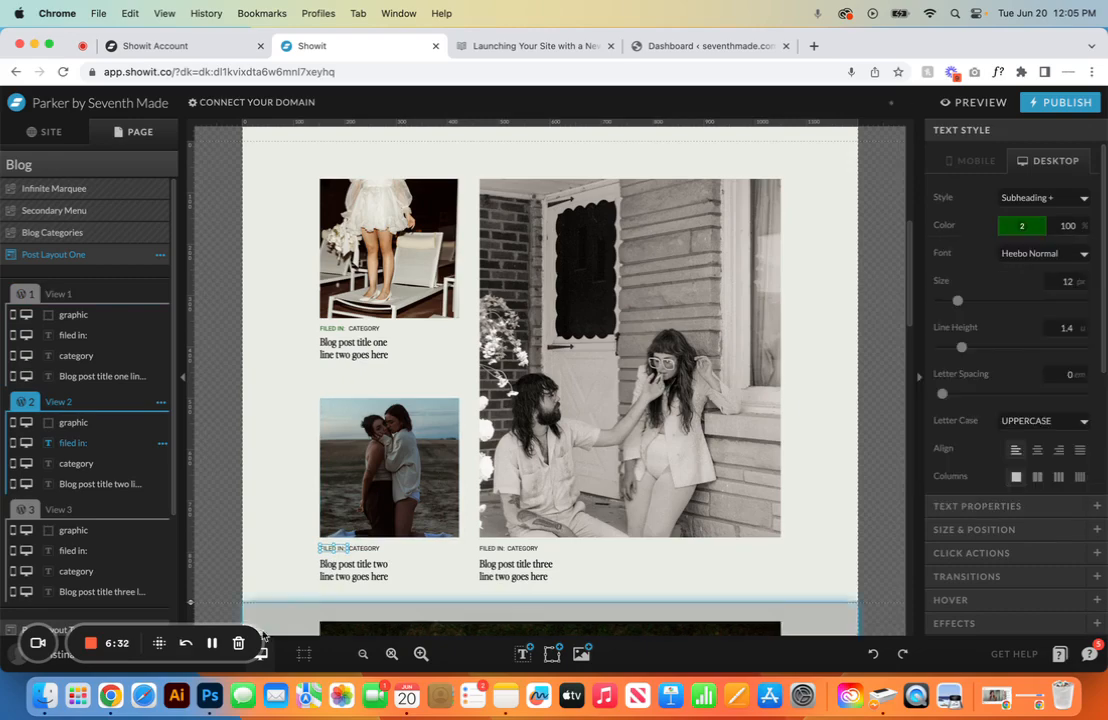
Step: Show the mobile layout beside the desktop one and set the first post's mobile "Filed in:" text to green color 2
left_click(200, 669)
scroll(300, 400, "down", 5)
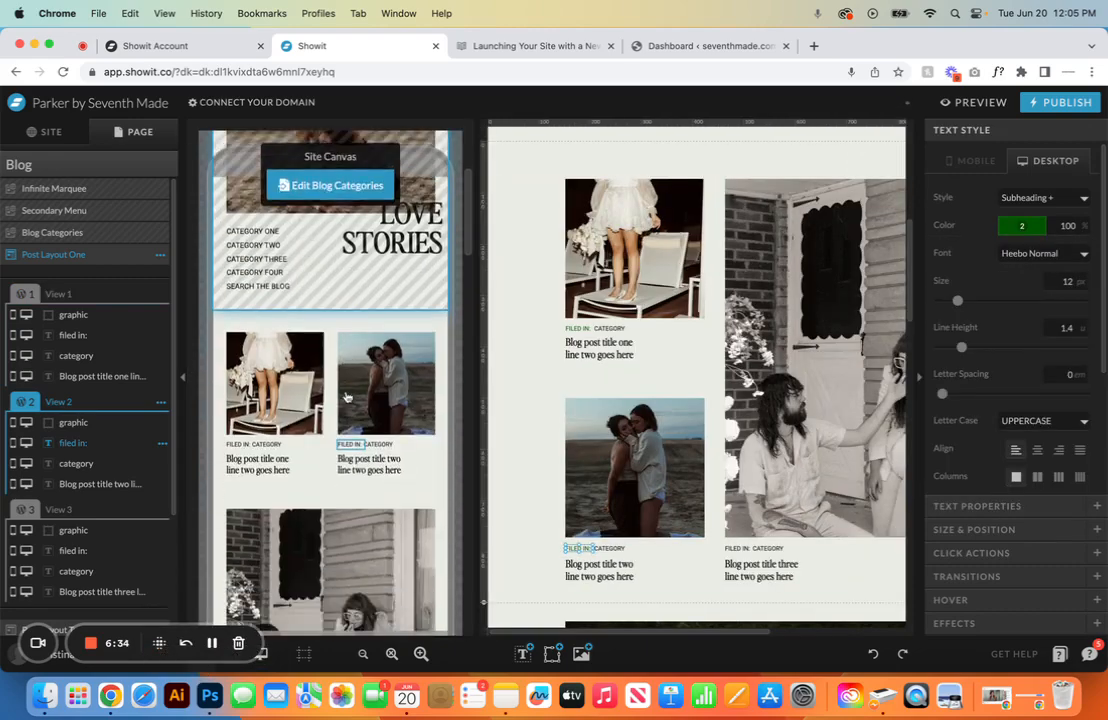
left_click(238, 444)
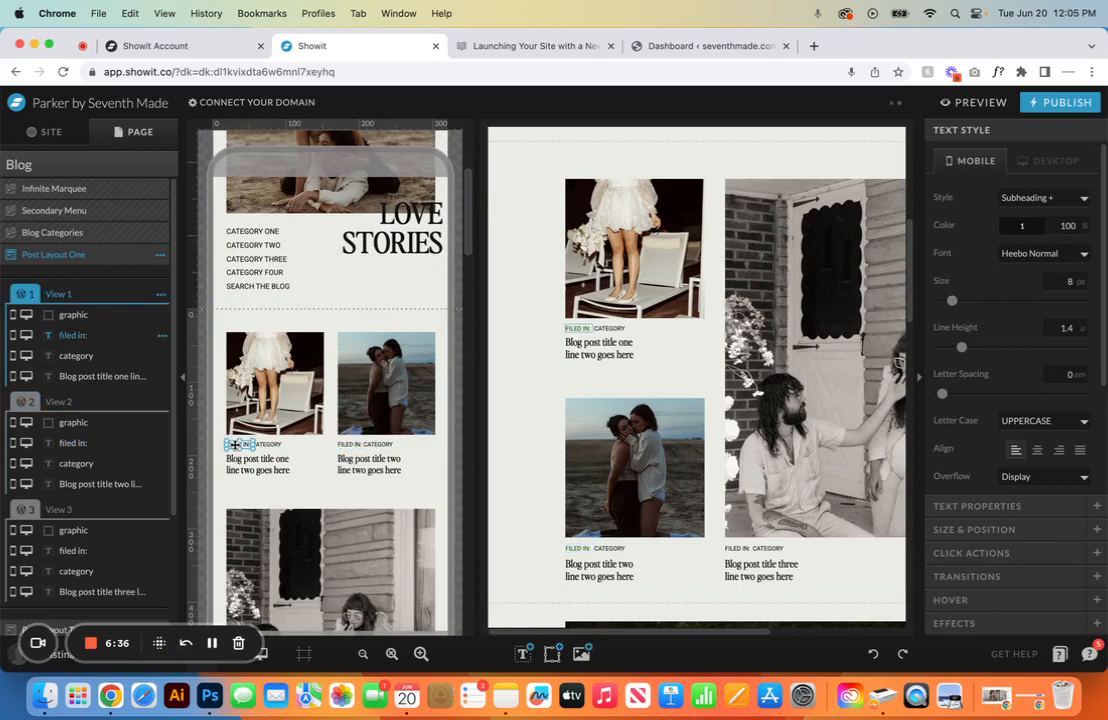
left_click(1025, 225)
left_click(950, 273)
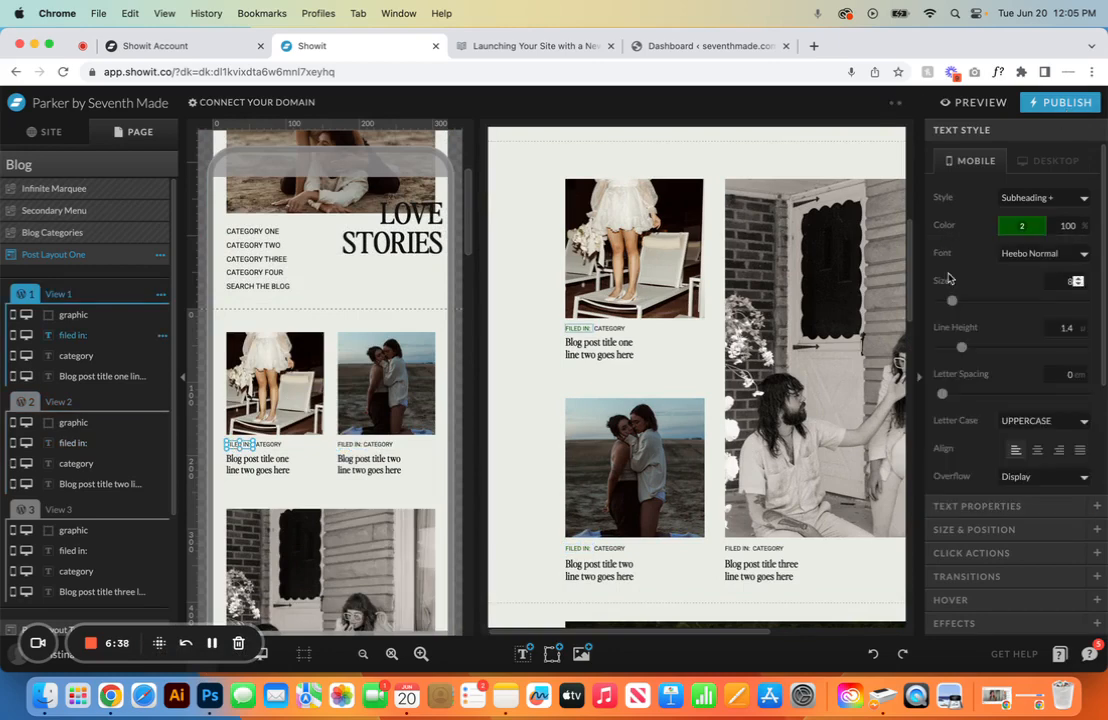
Step: Set the second post's "Filed in:" text in the mobile layout to green site color 2
left_click(346, 446)
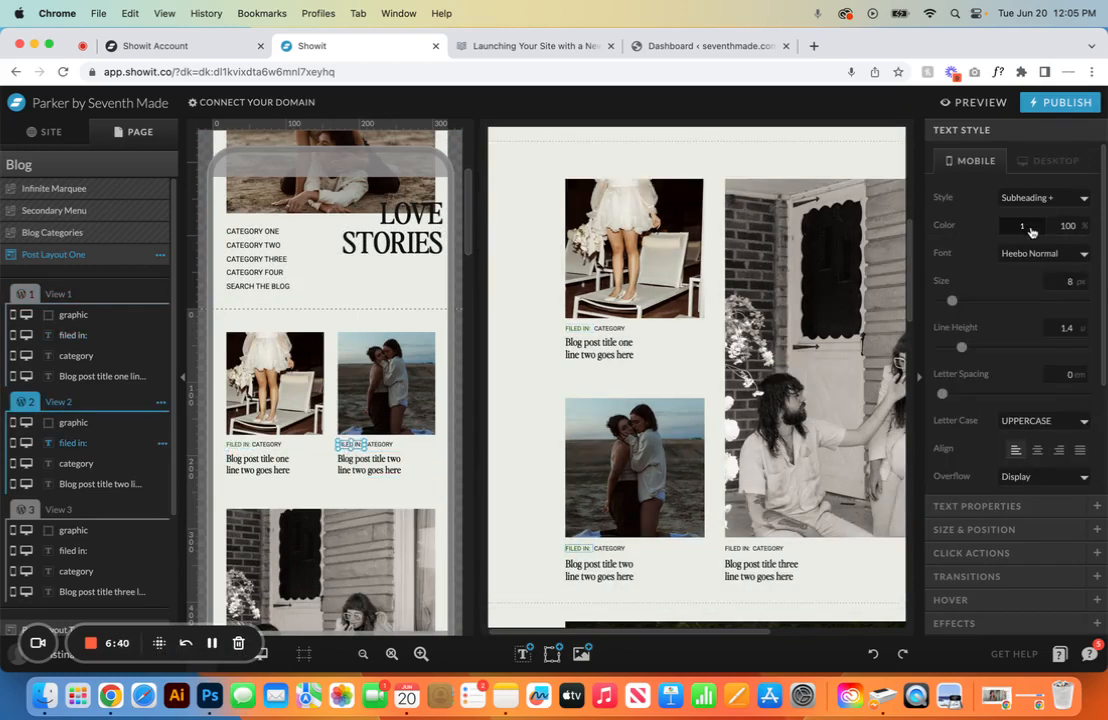
left_click(1030, 226)
left_click(948, 270)
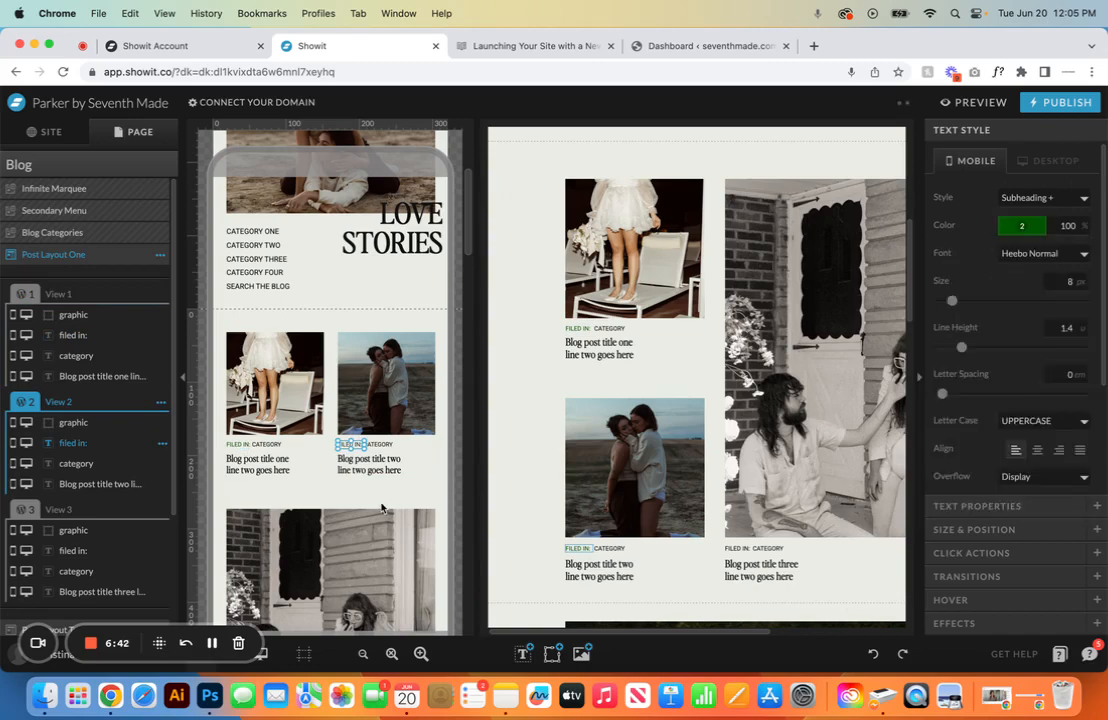
left_click(381, 509)
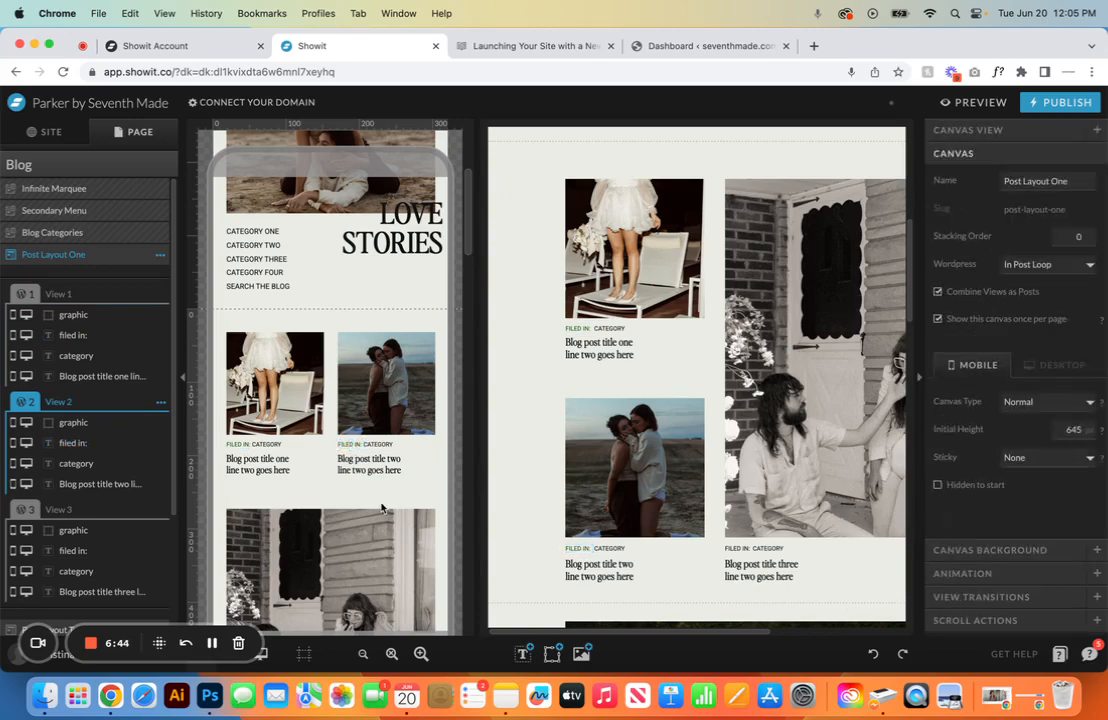
Step: Undo the color changes to both posts' "Filed in:" texts in the mobile and desktop layouts
left_click(873, 654)
left_click(873, 654)
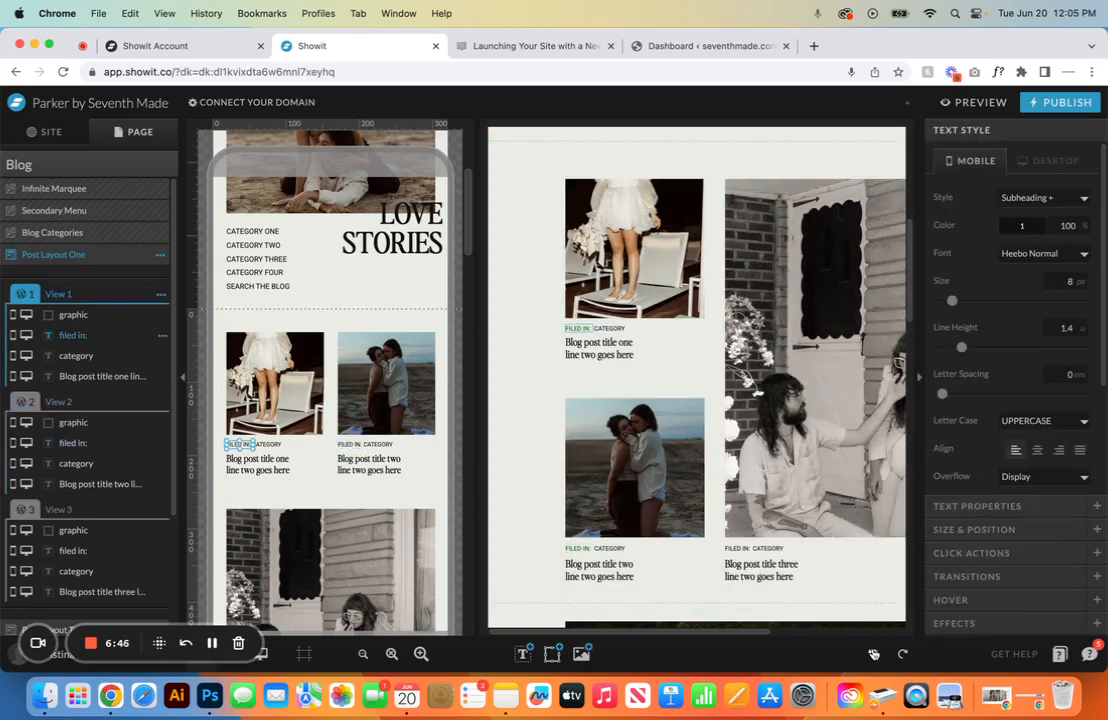
left_click(873, 654)
left_click(873, 654)
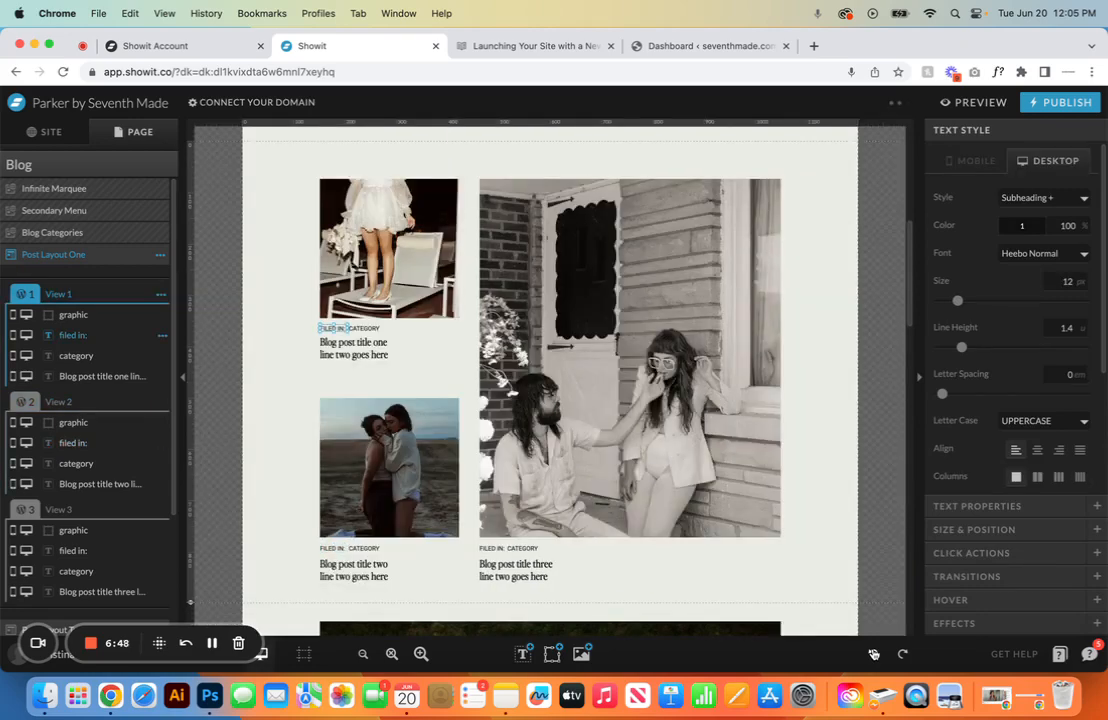
Step: Set the font of the first post's category text to Perfectly Nineties in the desktop layout
left_click(360, 329)
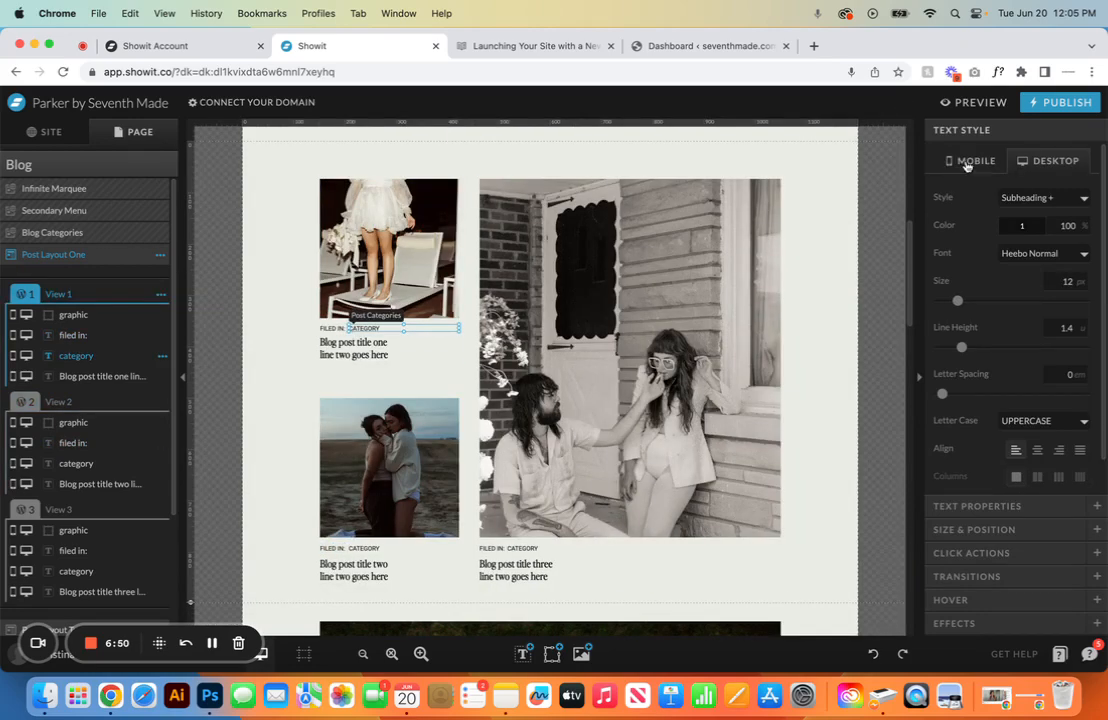
left_click(329, 328)
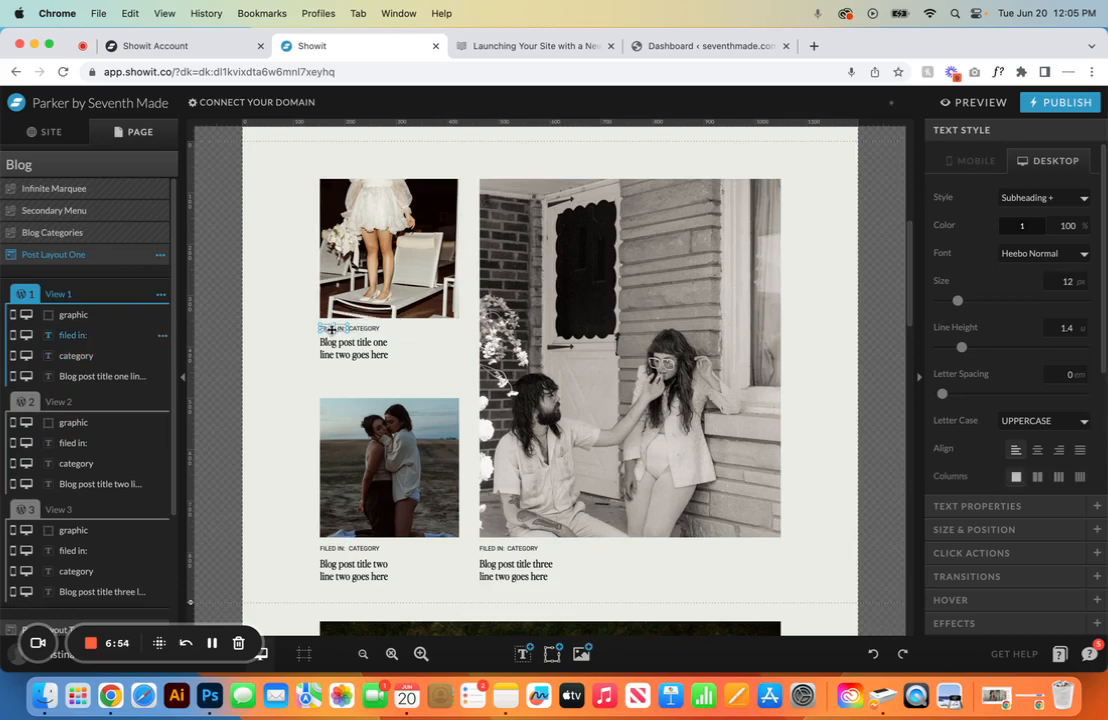
left_click(365, 328)
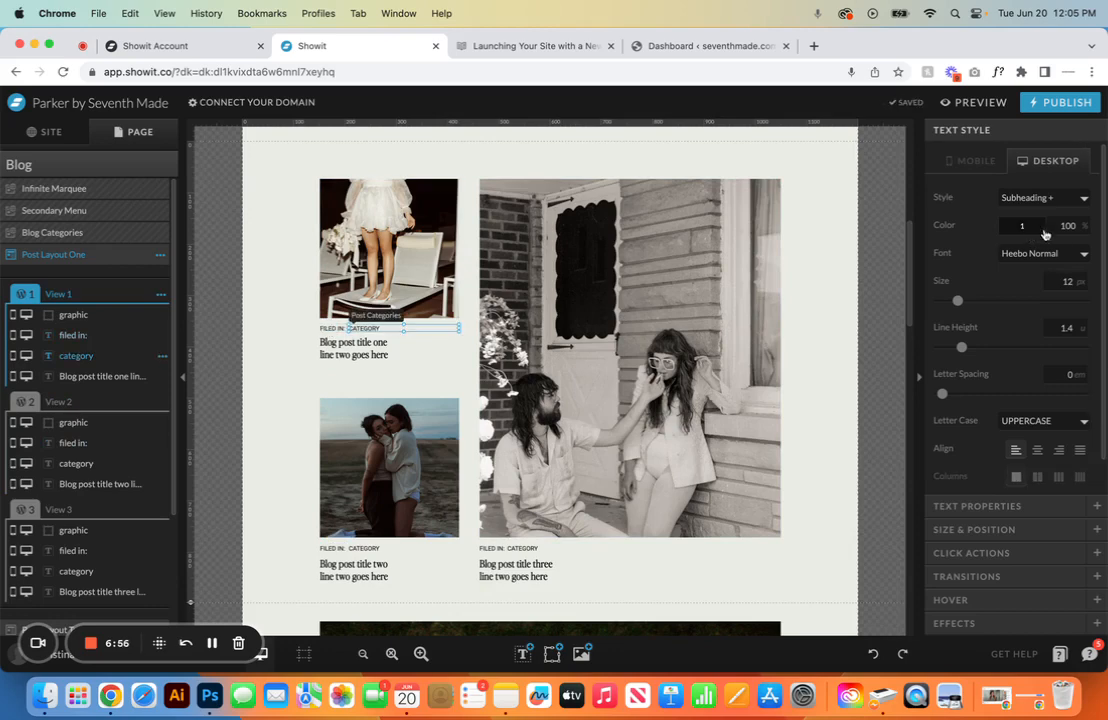
left_click(1080, 253)
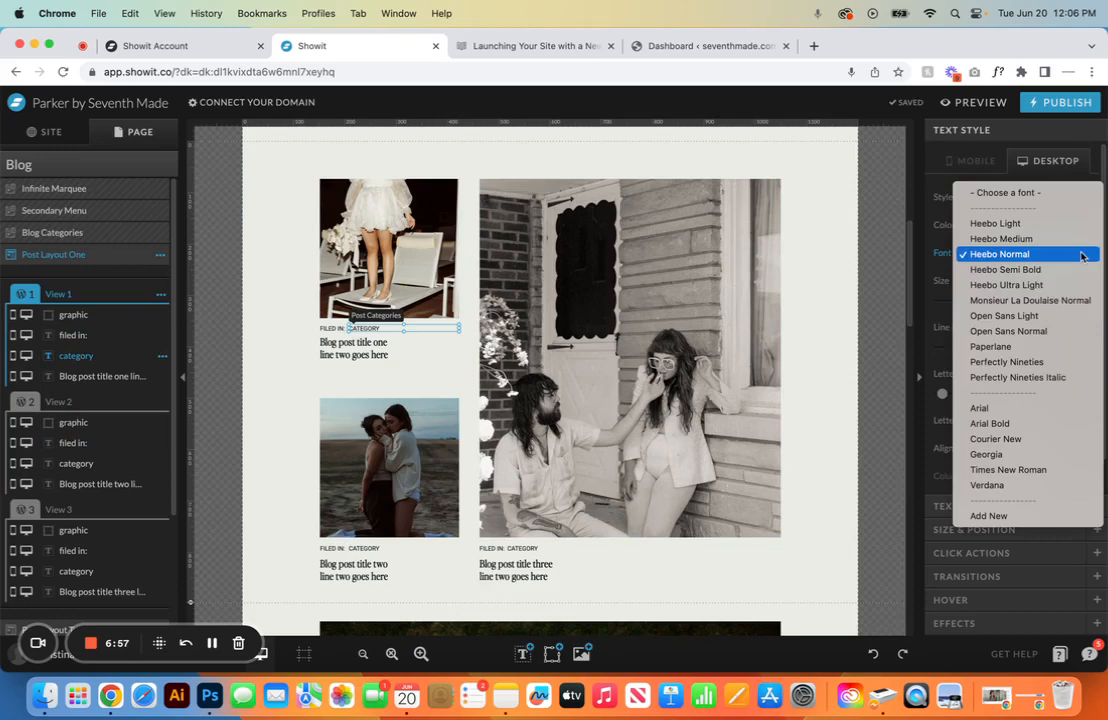
left_click(1041, 362)
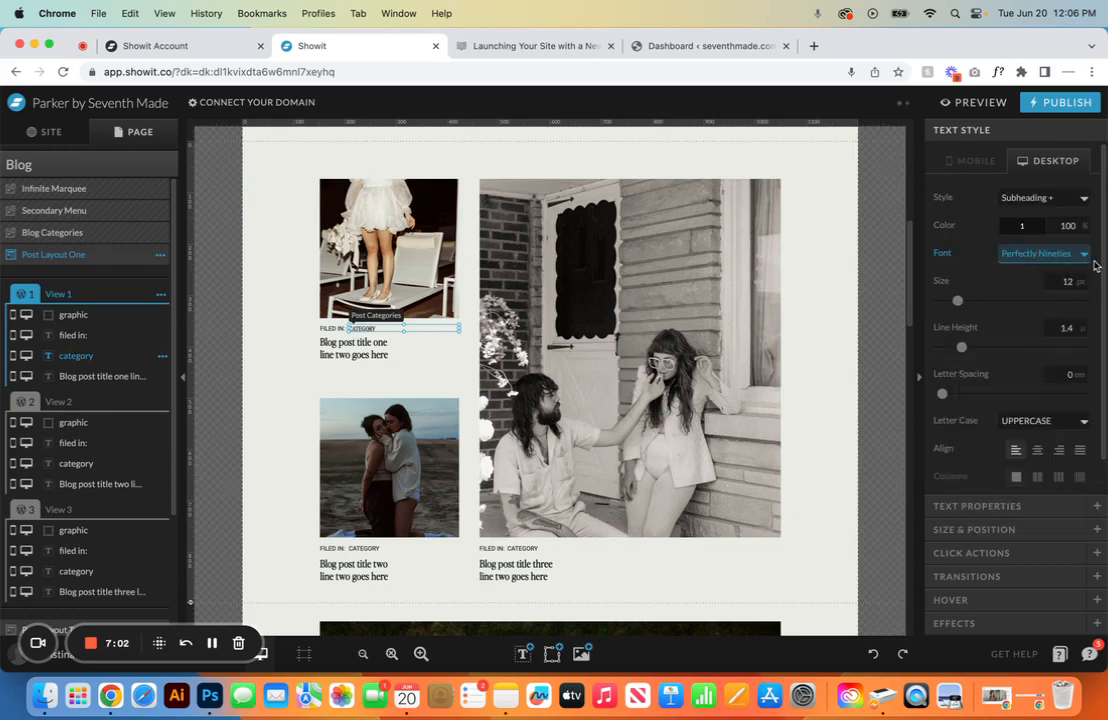
Step: Try green site color 2 on the first post's category text, and return it to color 1
left_click(1013, 230)
left_click(951, 272)
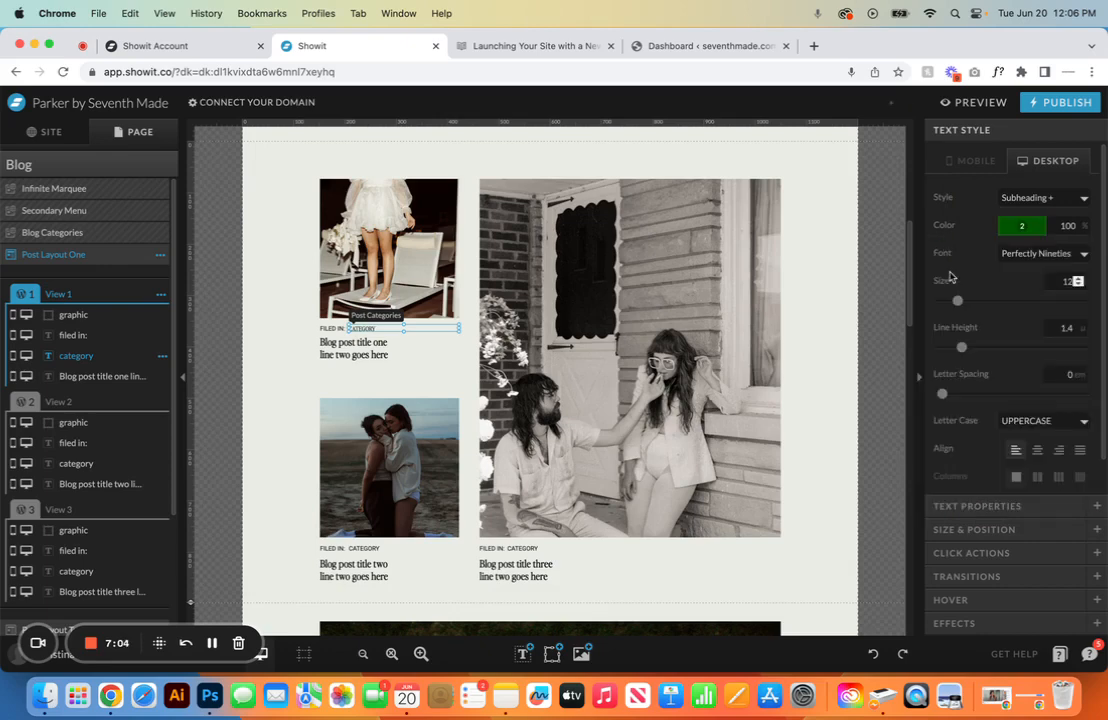
left_click(1013, 226)
left_click(940, 252)
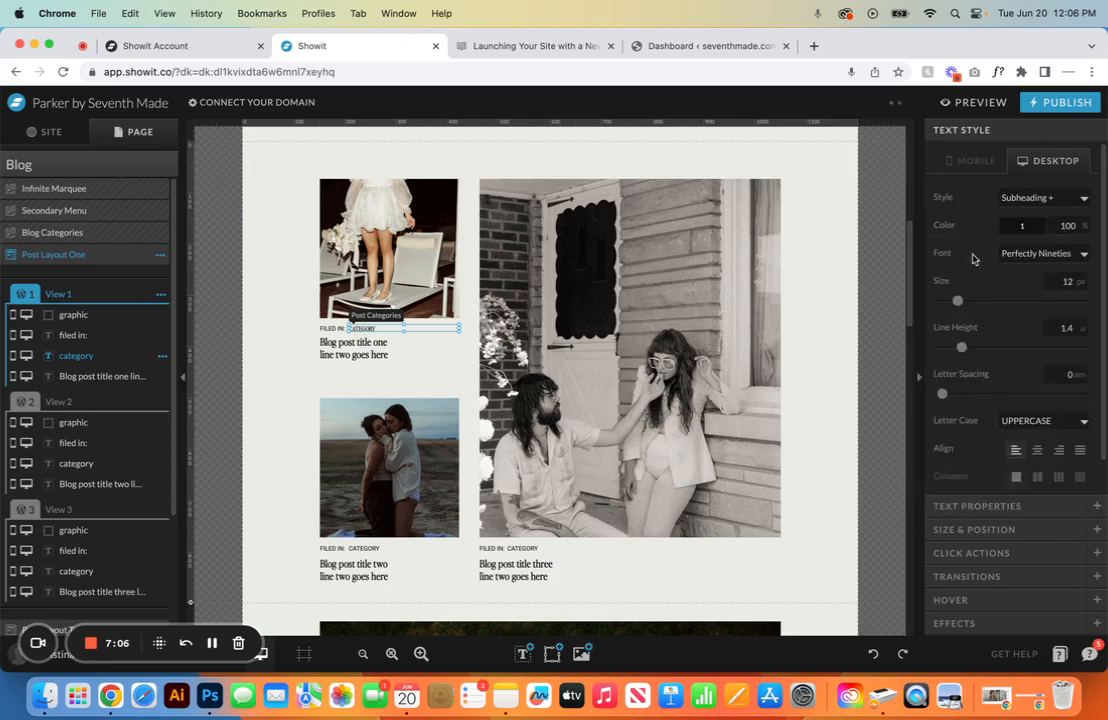
Step: Set the font size of the first post's category text to 17 px
left_click(1079, 280)
left_click(1079, 280)
left_click(1079, 280)
left_click(1079, 280)
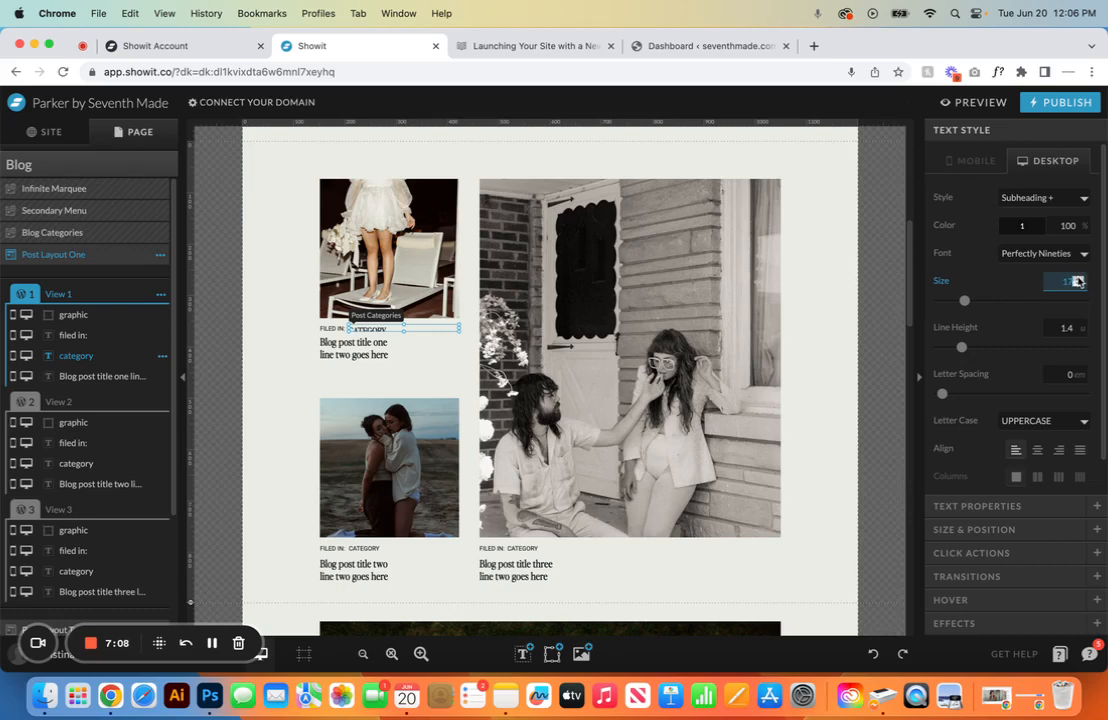
left_click(373, 388)
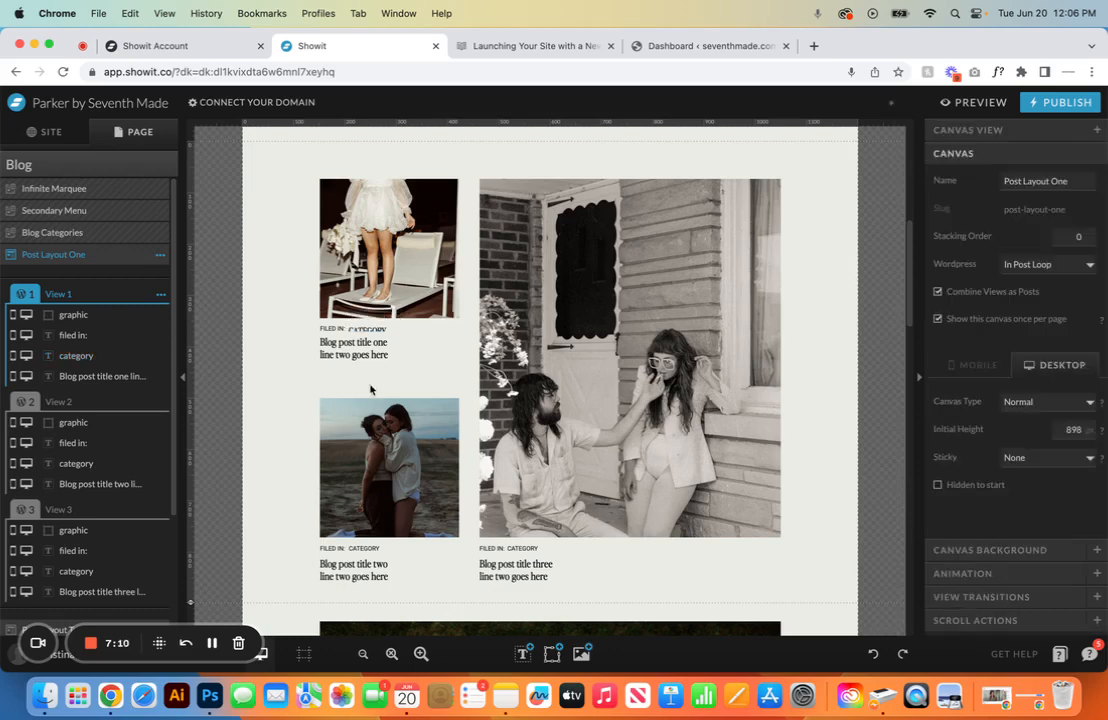
Step: Extend the first post's category text box slightly downward so the enlarged text is not cropped
left_click(376, 328)
scroll(945, 400, "down", 2)
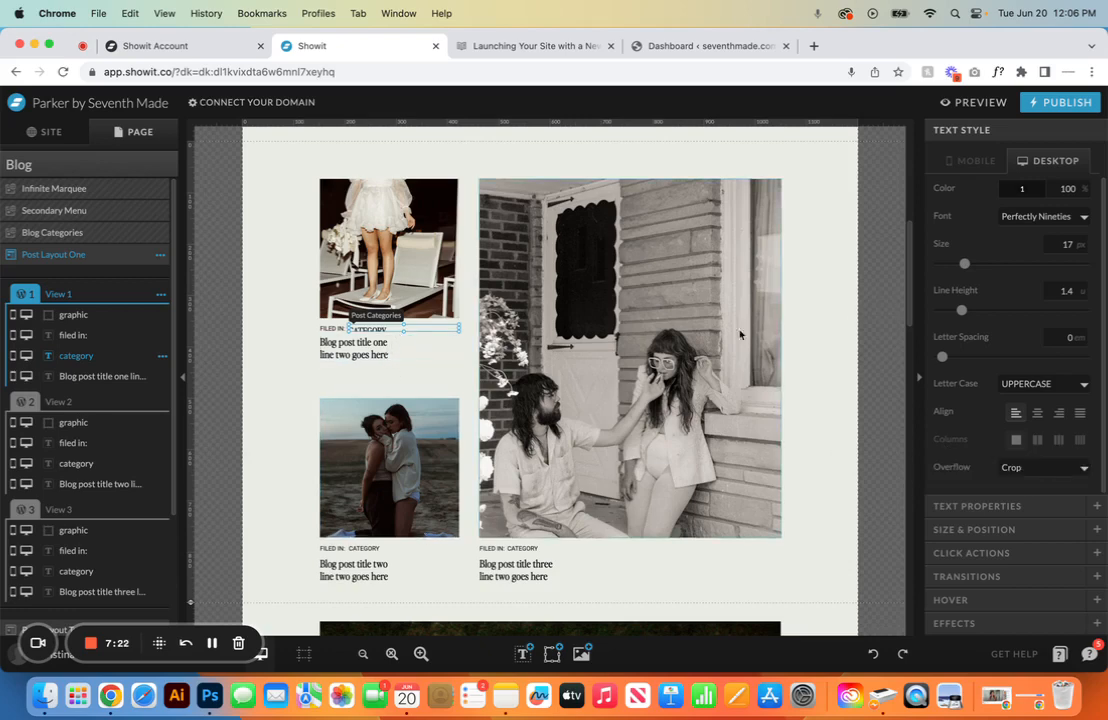
left_click_drag(404, 333, 404, 336)
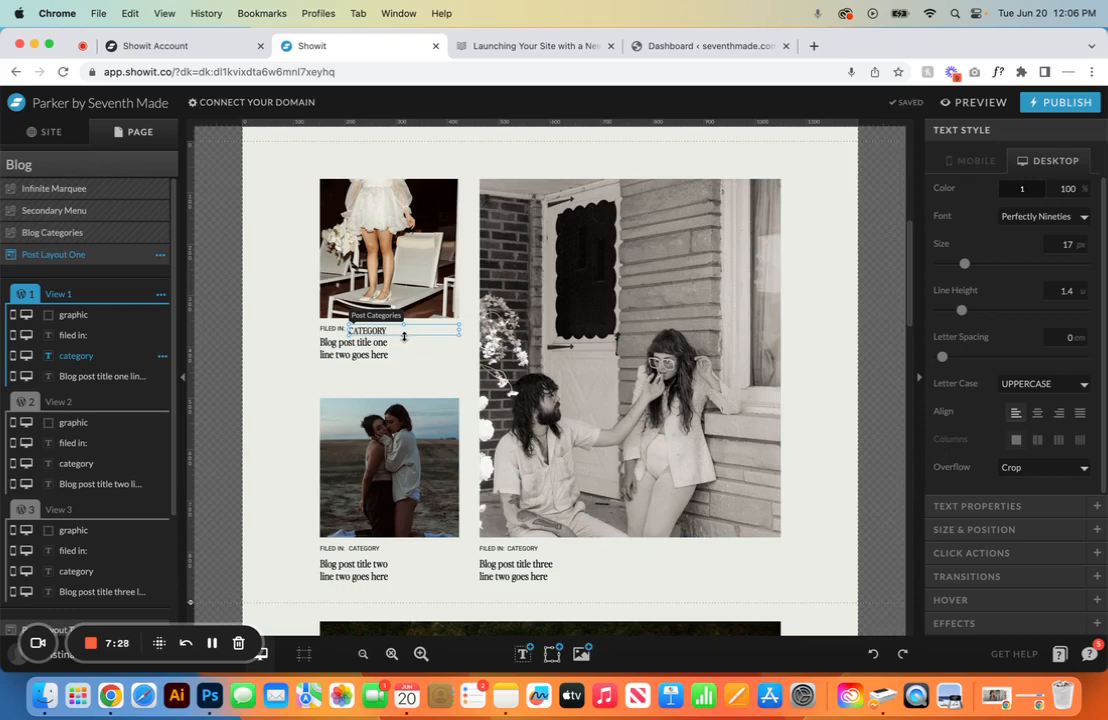
Step: Undo the box height, font size and font changes to the first post's category text
left_click(874, 654)
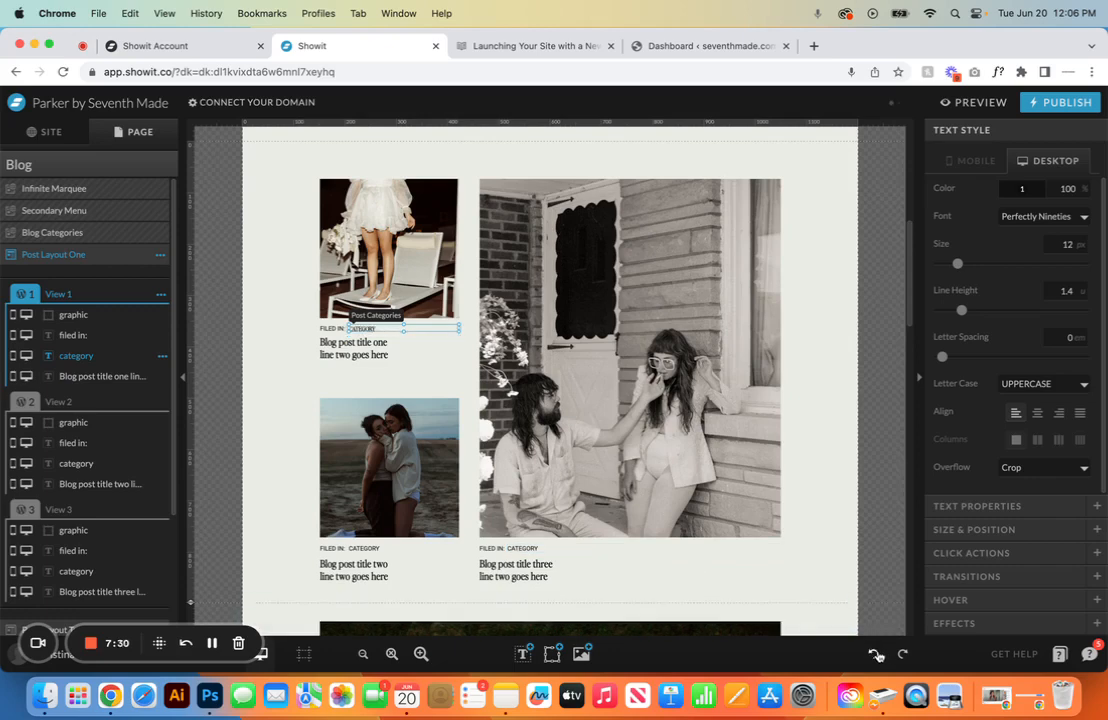
left_click(876, 655)
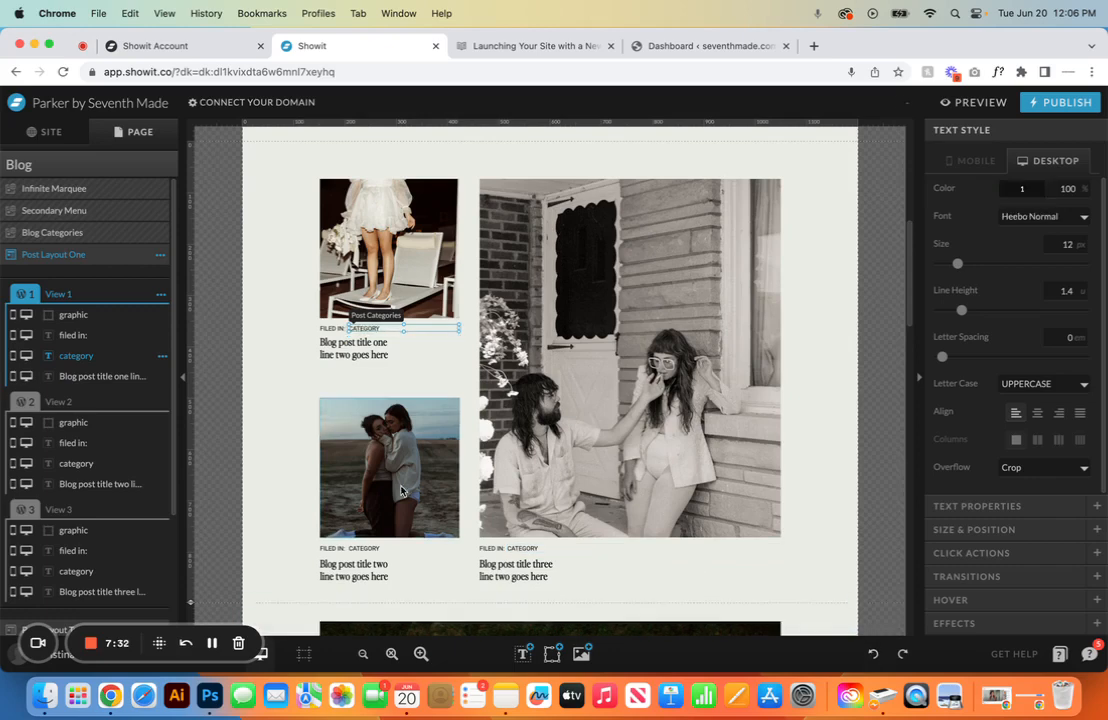
left_click(320, 383)
Step: Set the font size of the first post's title to 25 px in the desktop layout
left_click(368, 345)
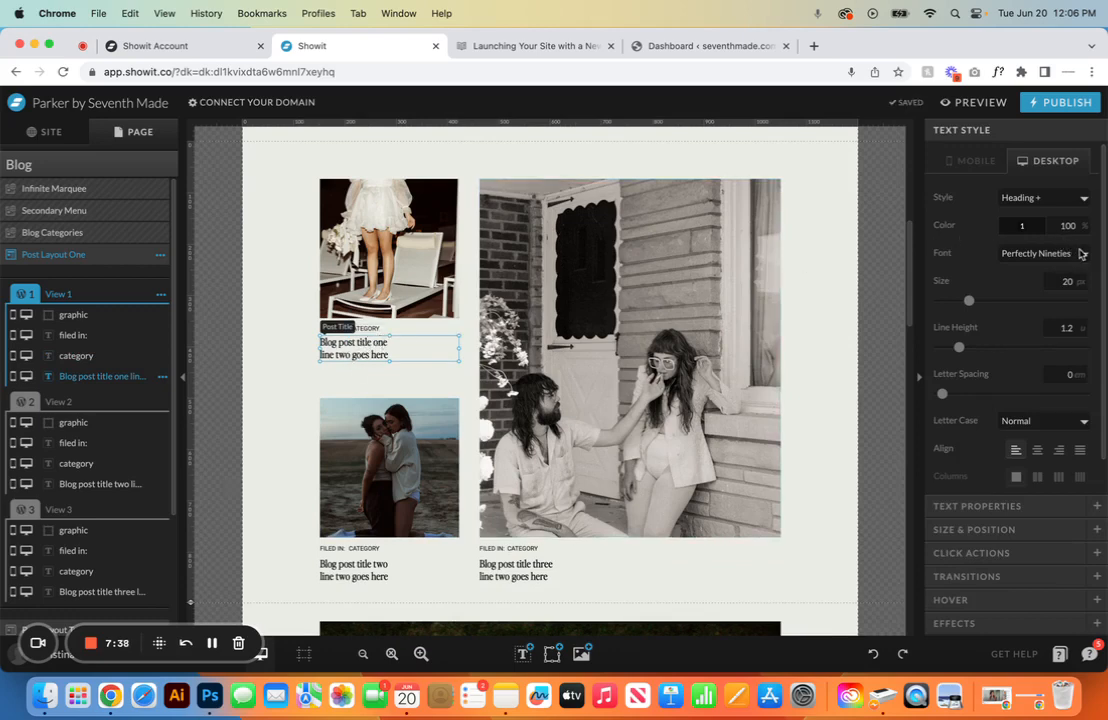
left_click(1078, 279)
left_click(1078, 279)
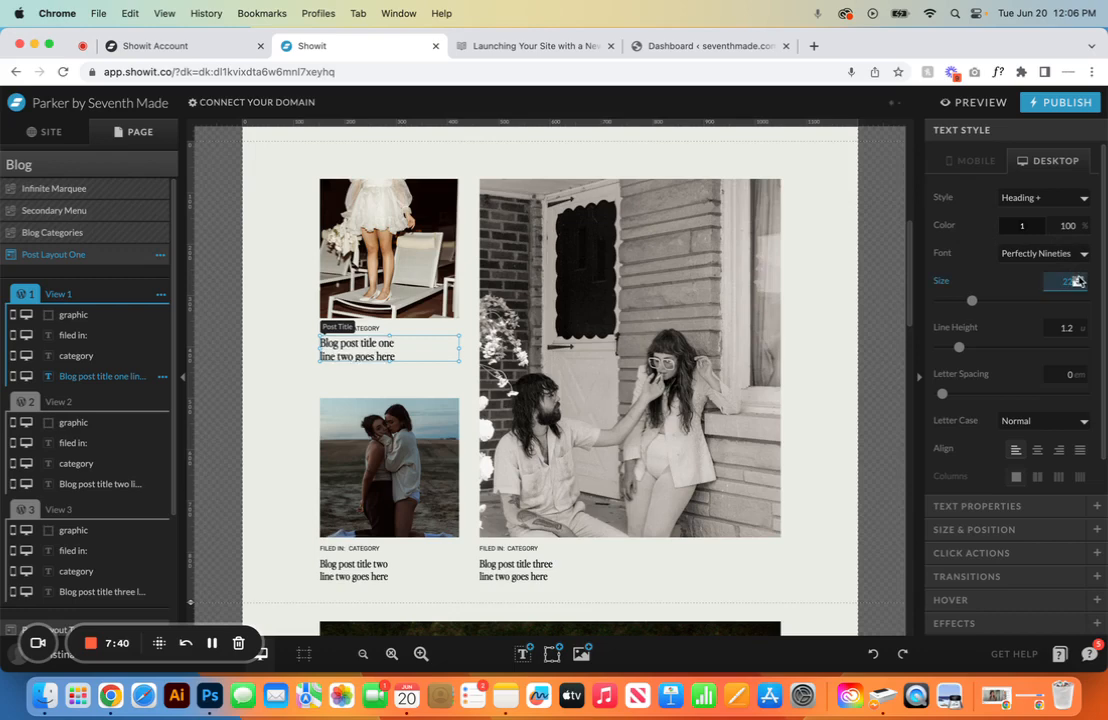
left_click(1078, 279)
left_click(1078, 279)
left_click(372, 383)
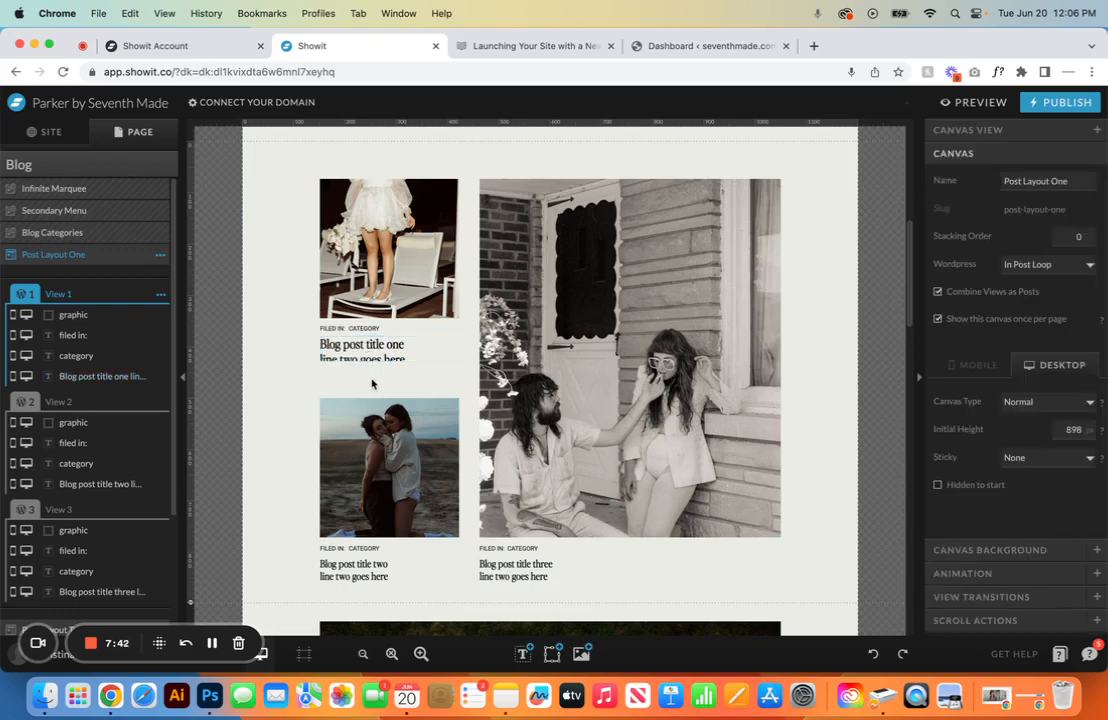
Step: Undo the font size change on the first post's title
left_click(425, 345)
scroll(1047, 411, "down", 1)
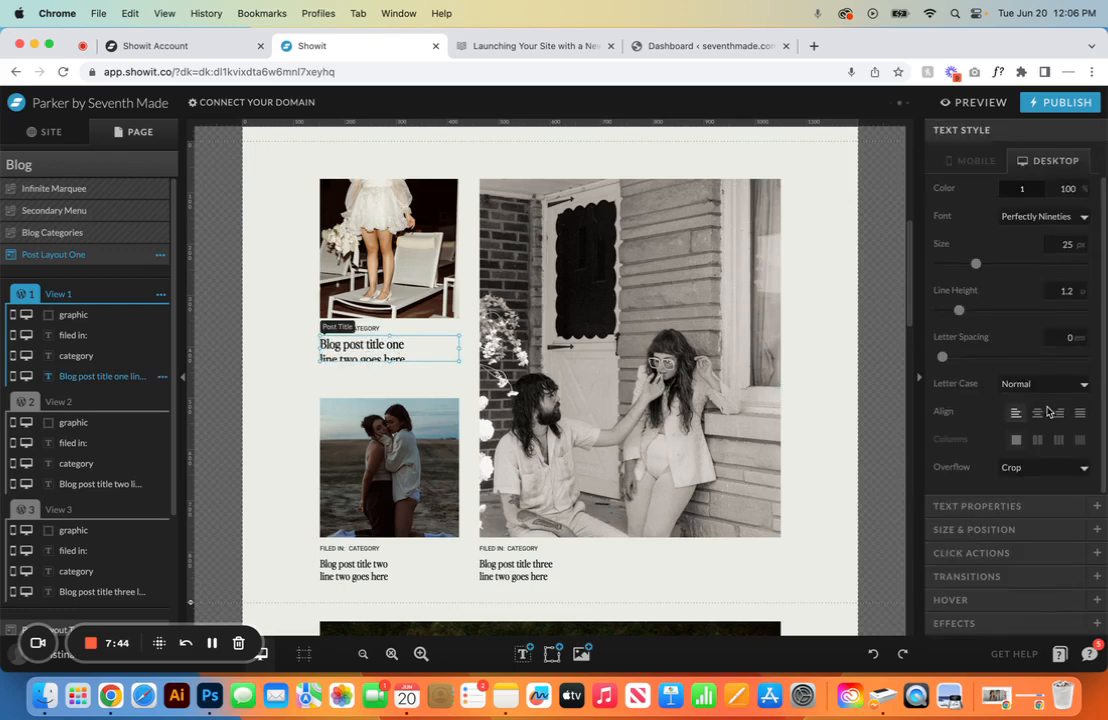
left_click(873, 654)
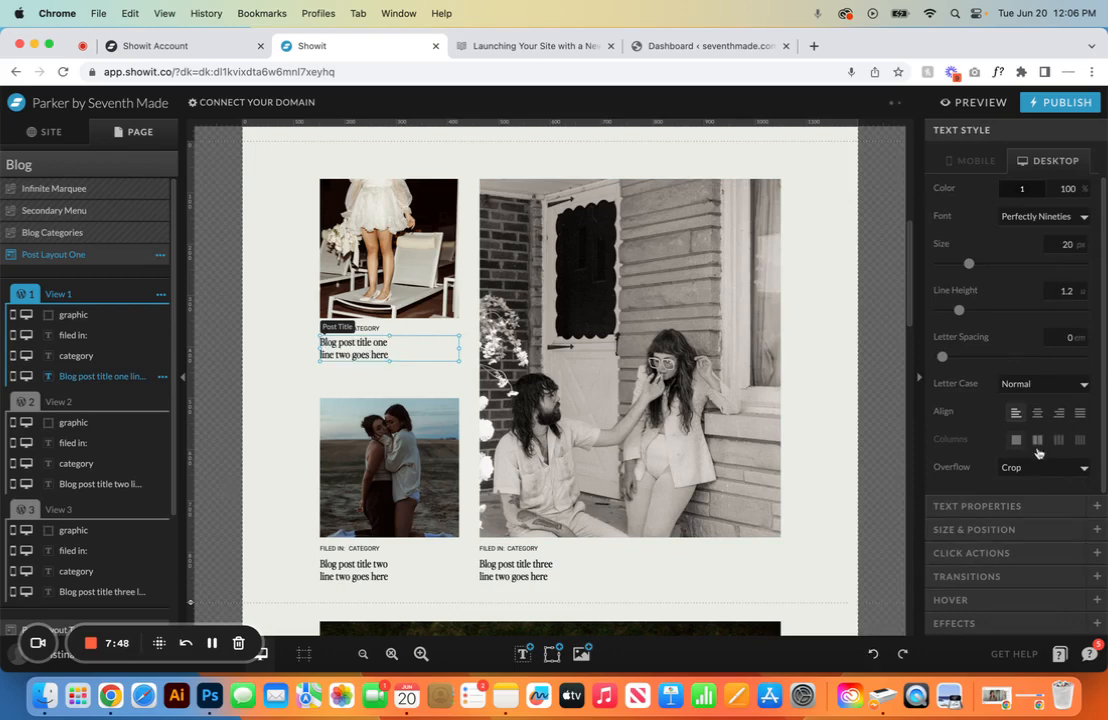
Step: Try the first post's title at 23 px with a slightly taller text box, and undo both changes
left_click(1078, 242)
left_click(1078, 242)
left_click(1078, 242)
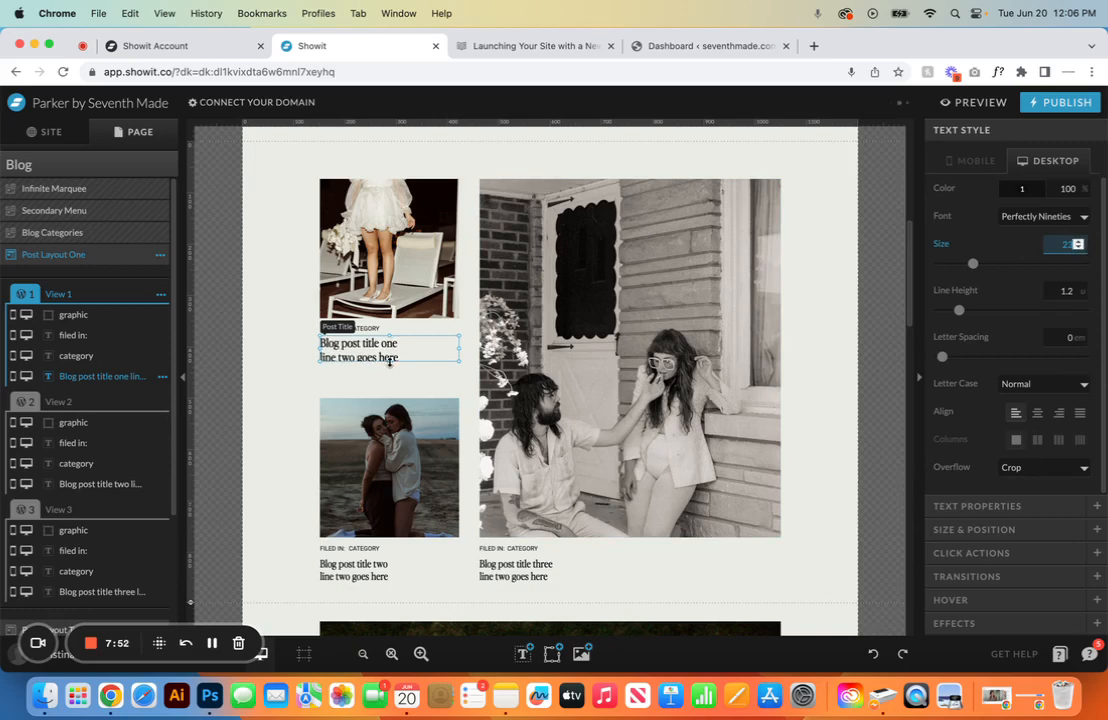
left_click_drag(390, 362, 389, 365)
left_click(873, 653)
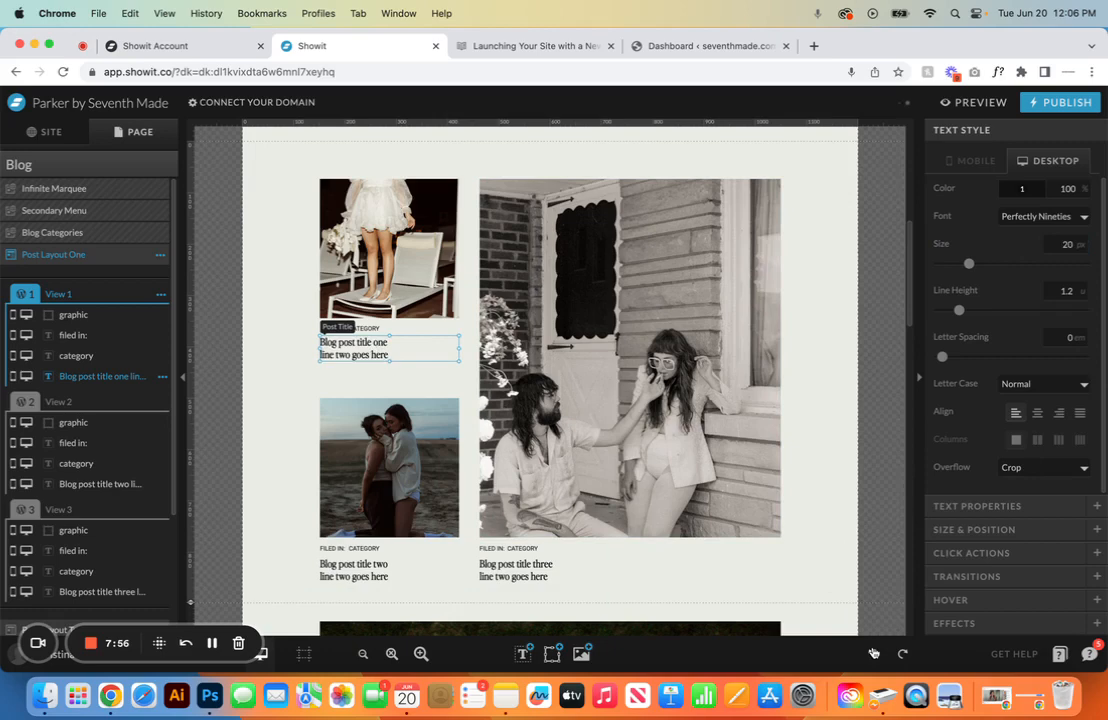
left_click(296, 394)
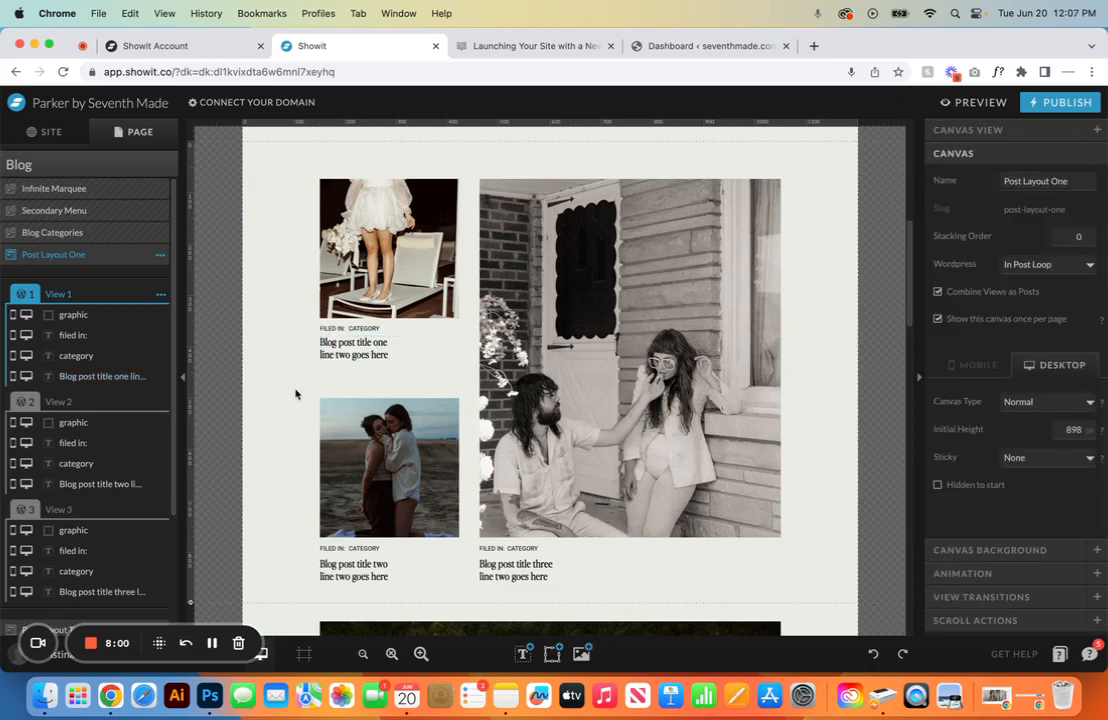
Step: Select the first post's elements as a group, and stretch only its image upward to about 345 px high
left_click_drag(300, 234, 346, 328)
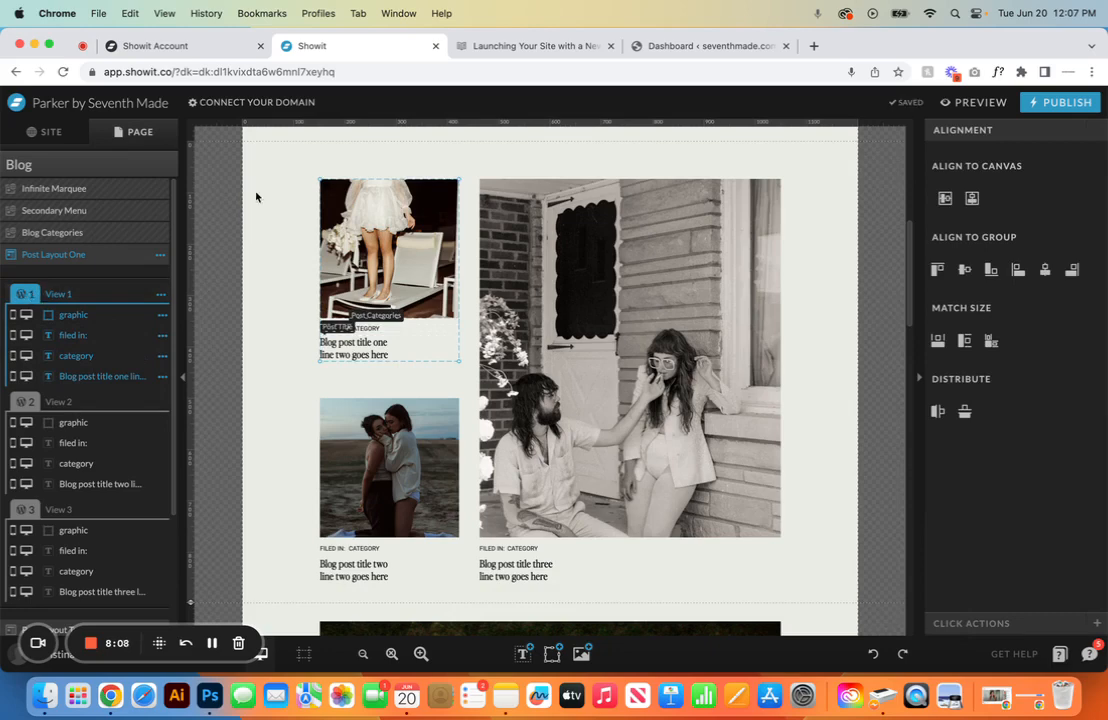
left_click(255, 238)
left_click(332, 217)
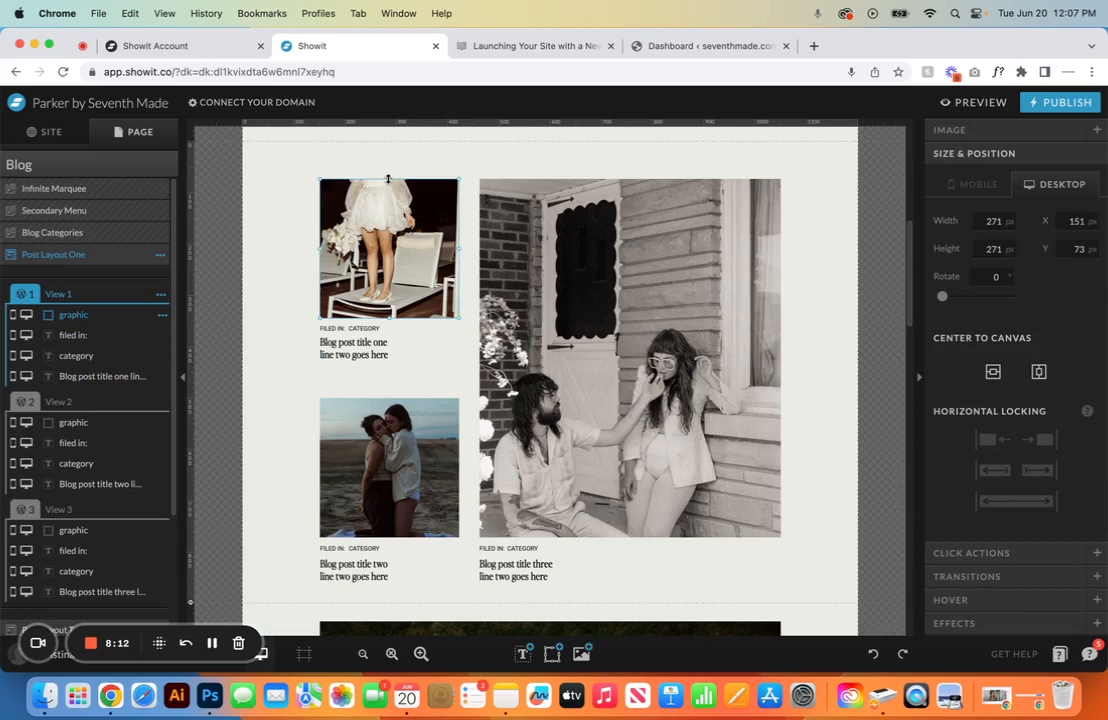
left_click_drag(389, 178, 389, 141)
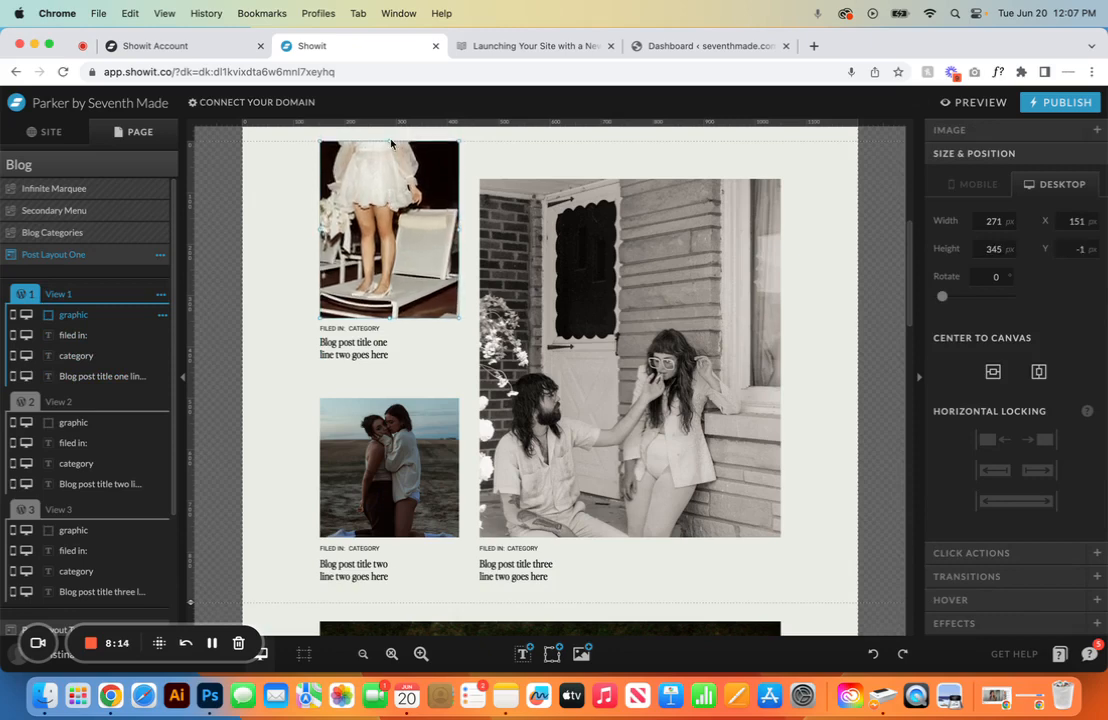
Step: Select all of the first post's elements together, and undo the height change of its image
left_click(256, 253)
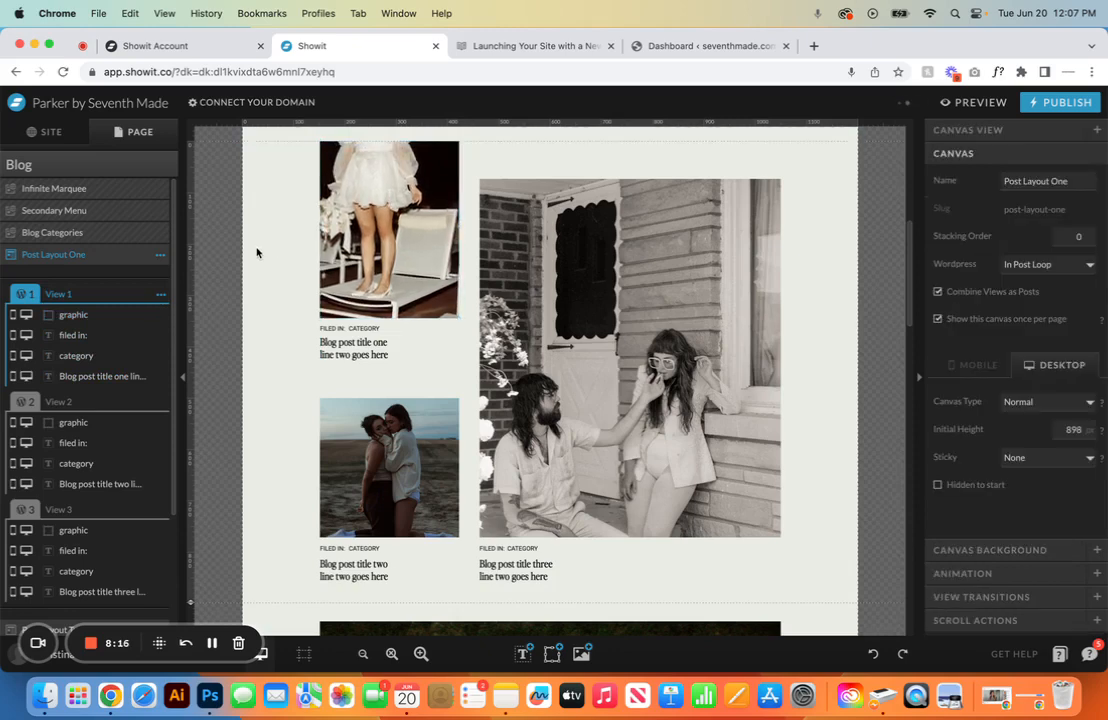
left_click_drag(222, 213, 322, 316)
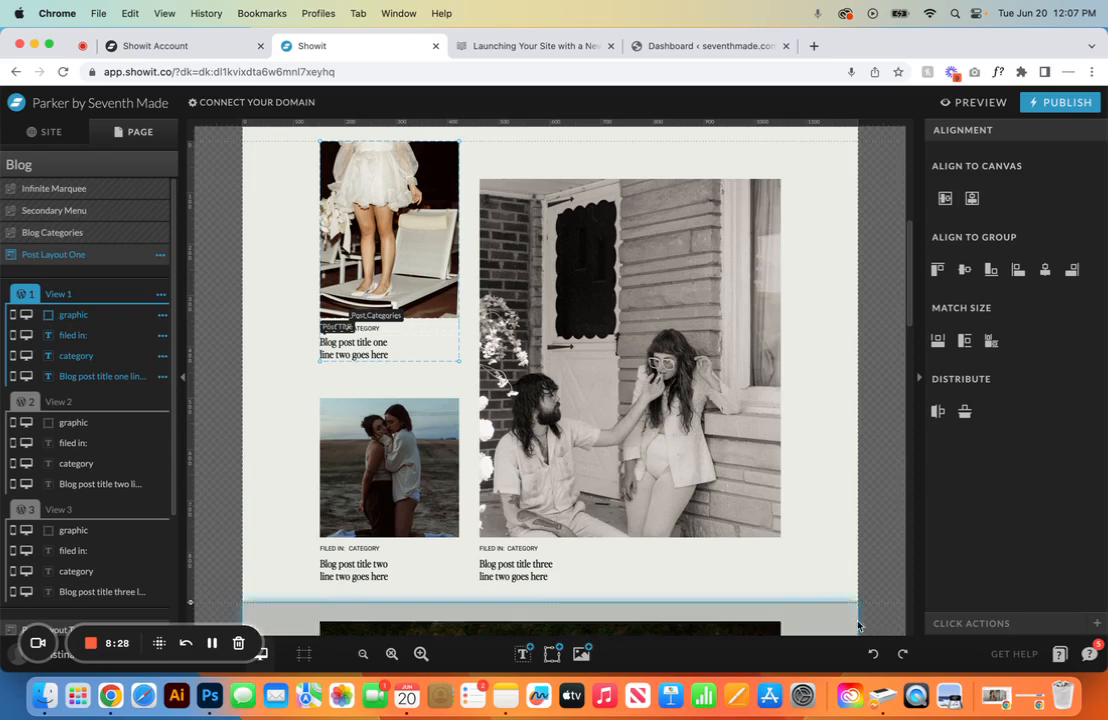
left_click(870, 658)
left_click(297, 394)
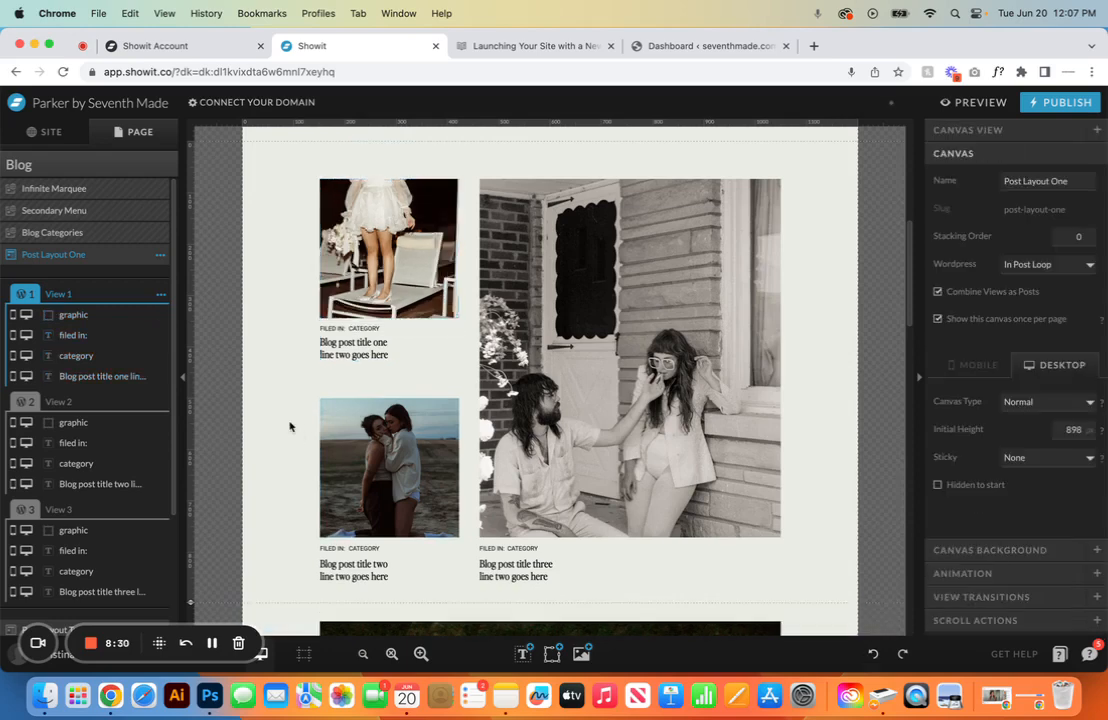
Step: Try narrowing the first post's image to about 198 px wide from its outer side, and undo it
left_click(447, 259)
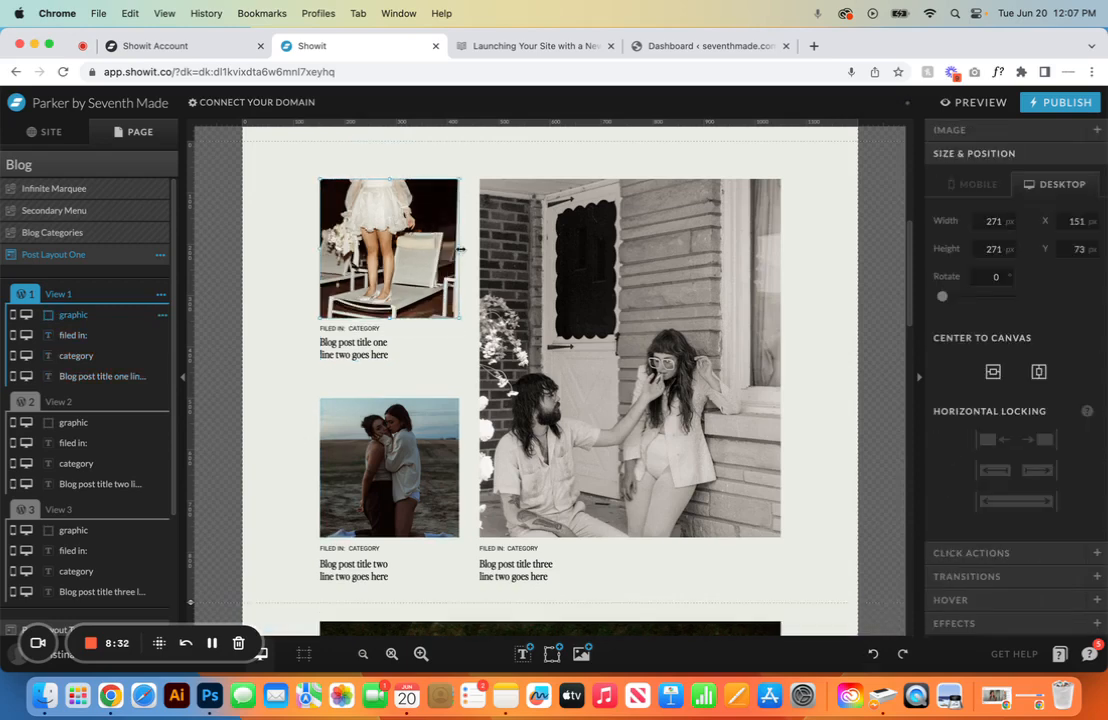
left_click_drag(459, 249, 421, 255)
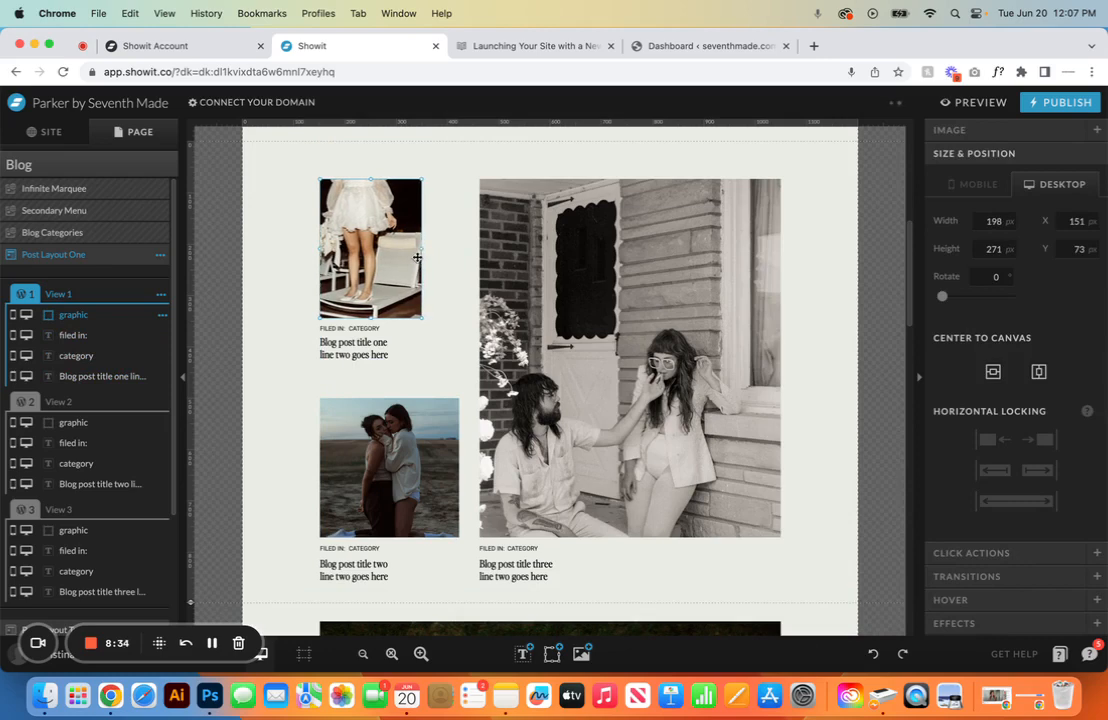
left_click(873, 653)
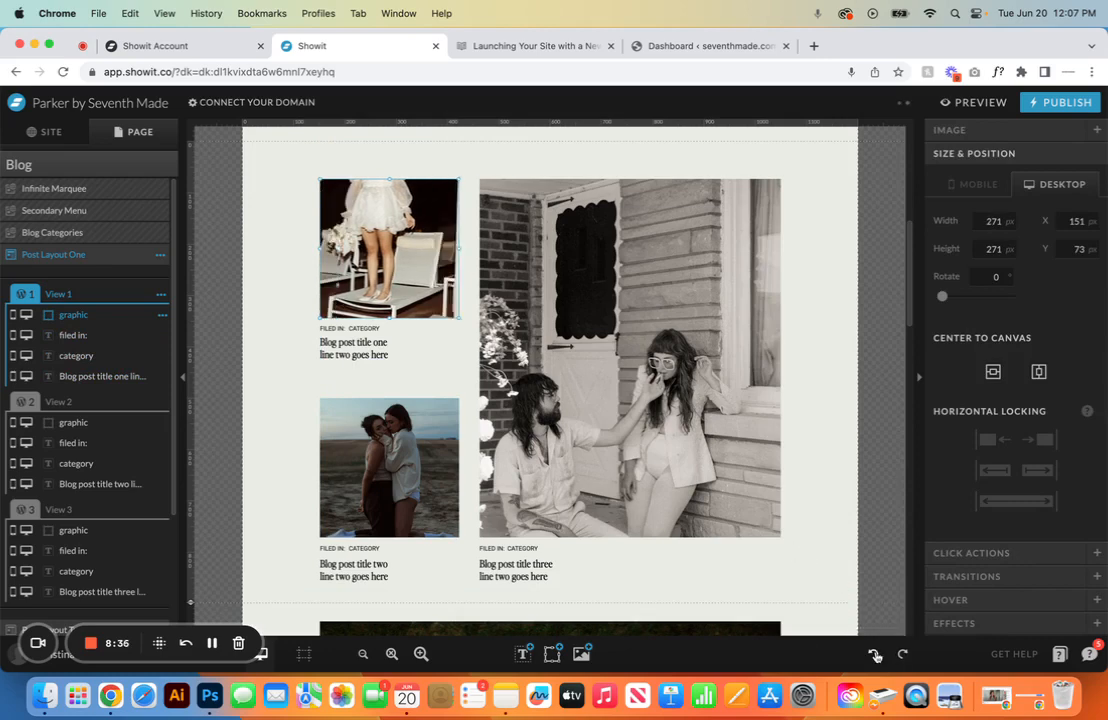
Step: Enlarge the third post's image to the canvas's upper and outer edges, about 740 px wide and 771 px high
left_click(597, 440)
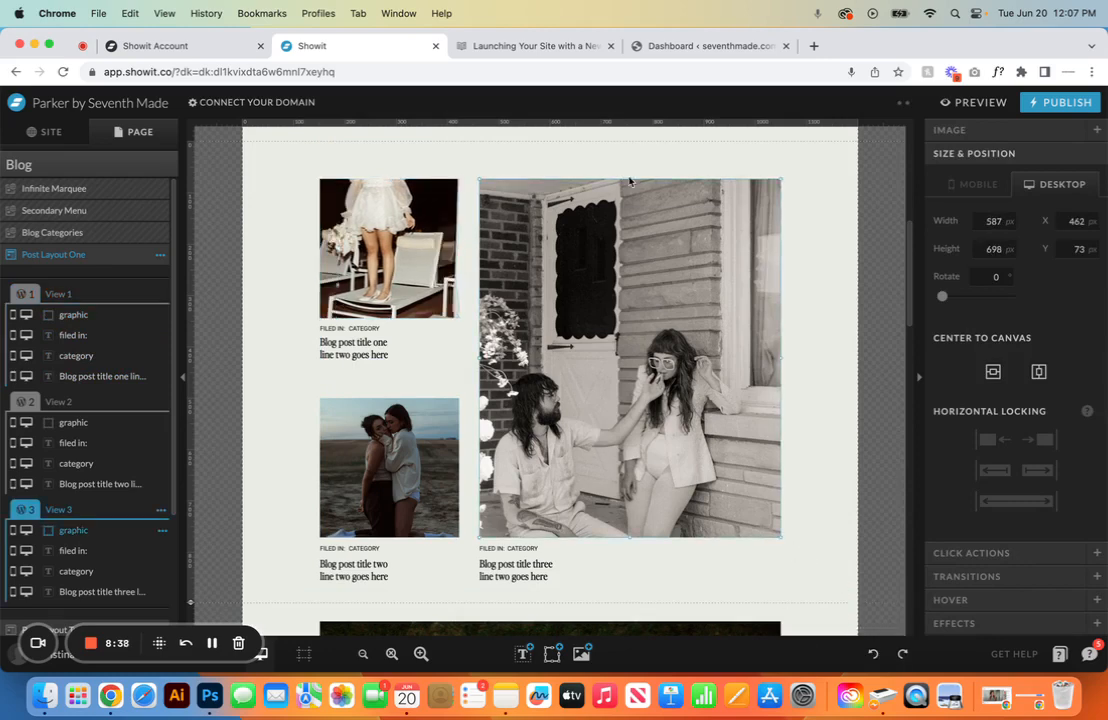
left_click_drag(630, 179, 628, 141)
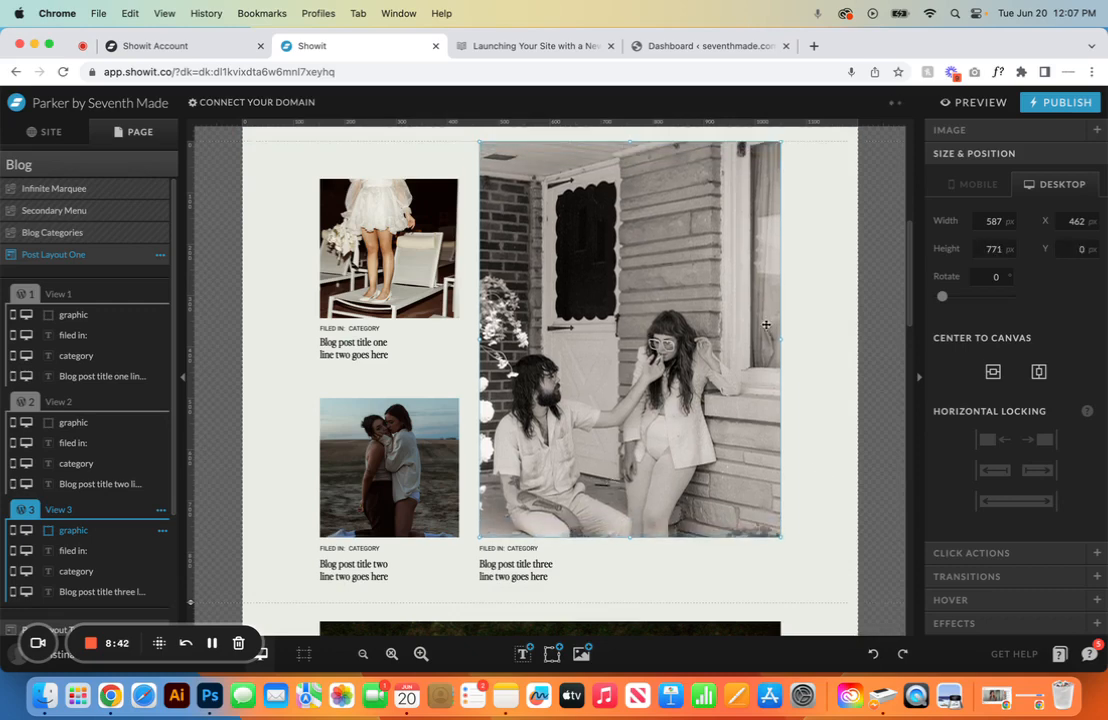
left_click_drag(781, 340, 860, 347)
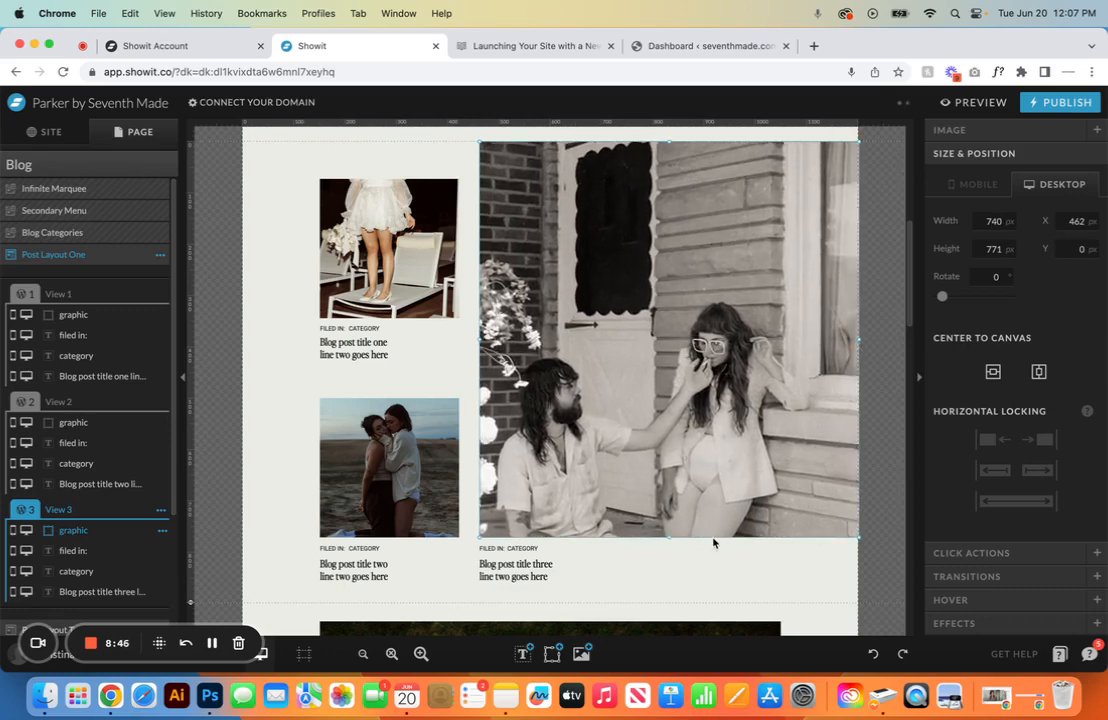
Step: Undo the width and height changes to the third post's image
left_click(873, 653)
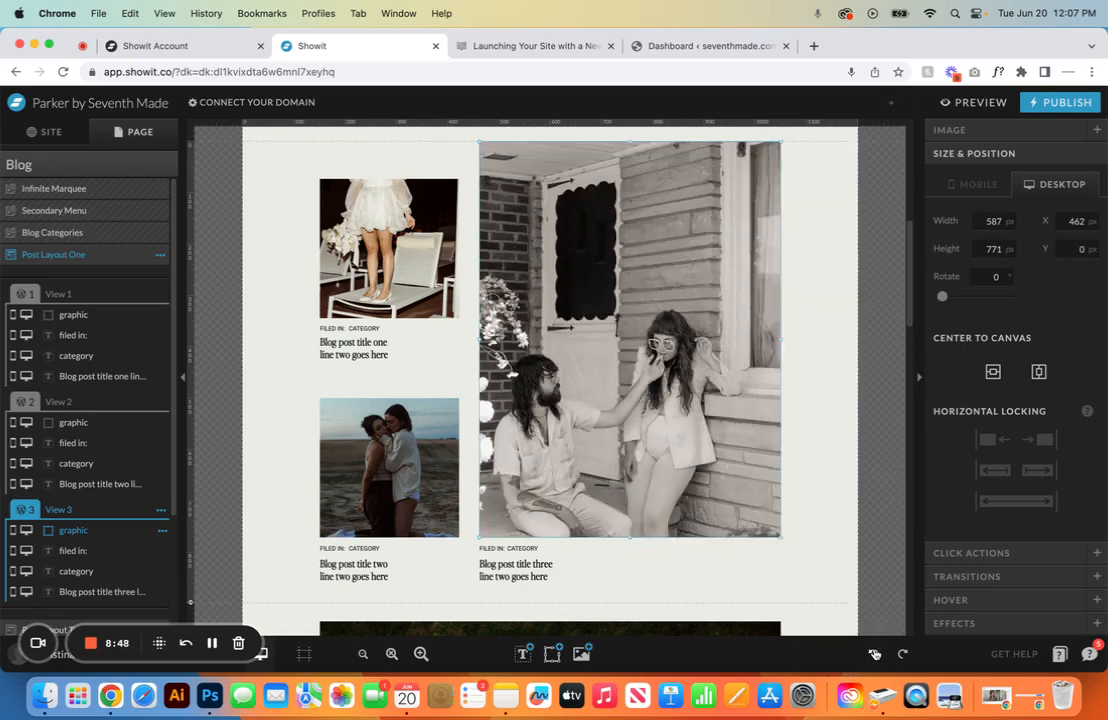
left_click(873, 653)
left_click(594, 588)
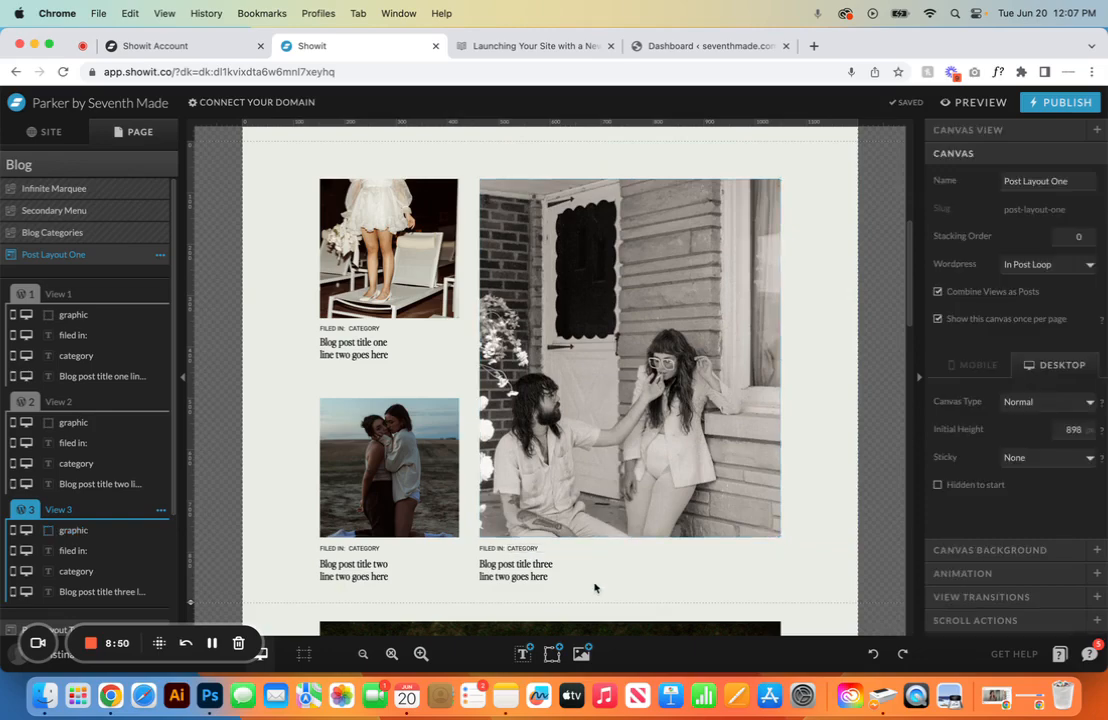
Step: Review Post Layouts Two to Four of the Blog template, and select the eighth post's category label, title and image in turn
scroll(594, 588, "down", 5)
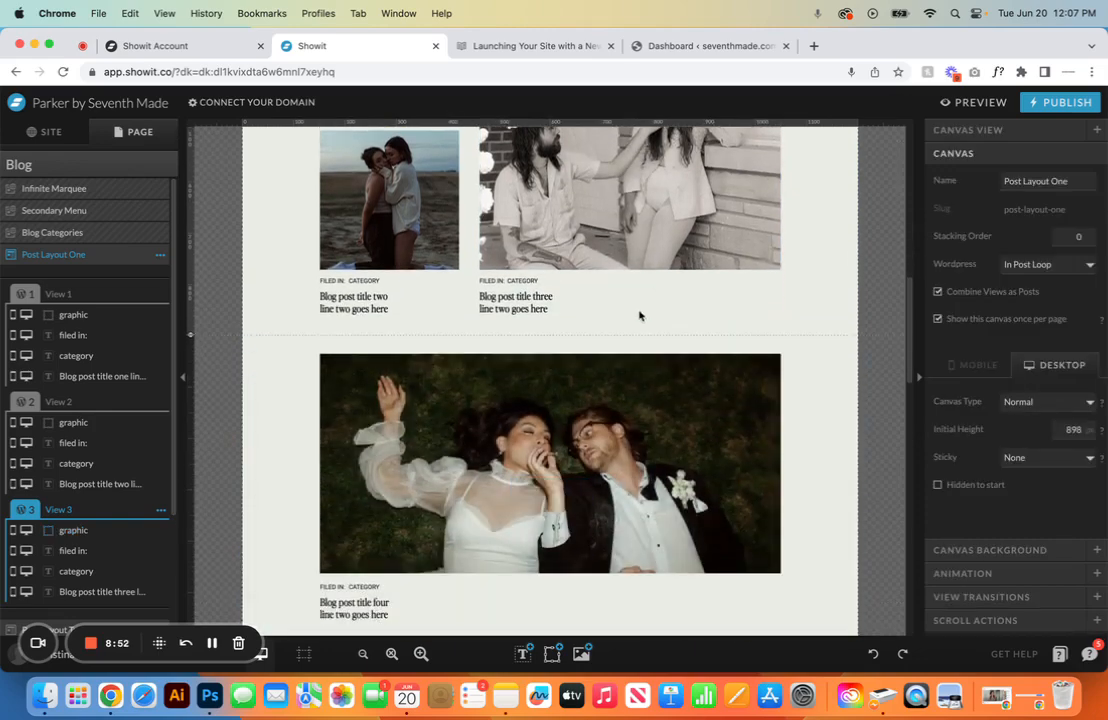
scroll(640, 316, "down", 5)
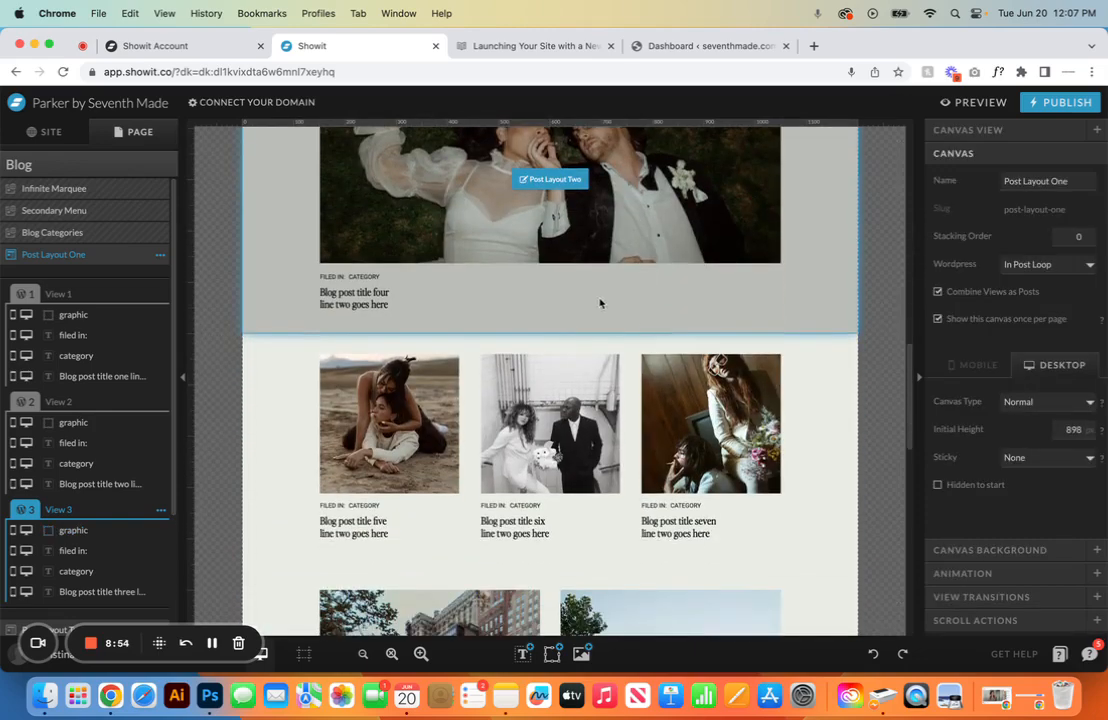
scroll(600, 440, "down", 7)
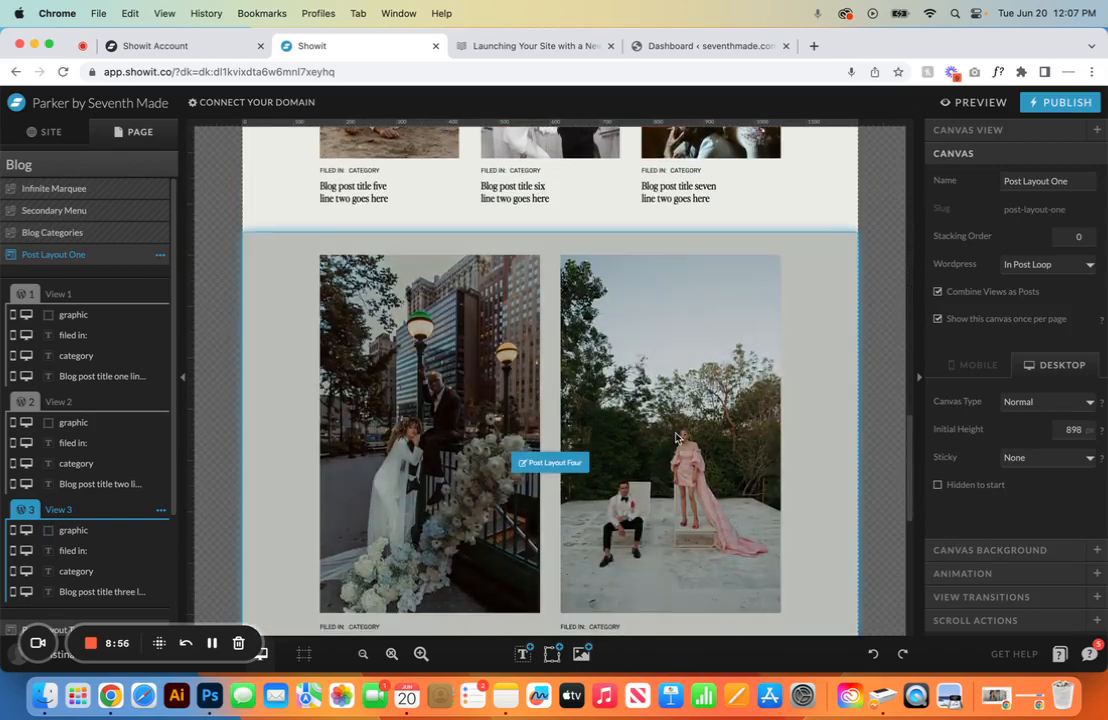
scroll(614, 449, "down", 2)
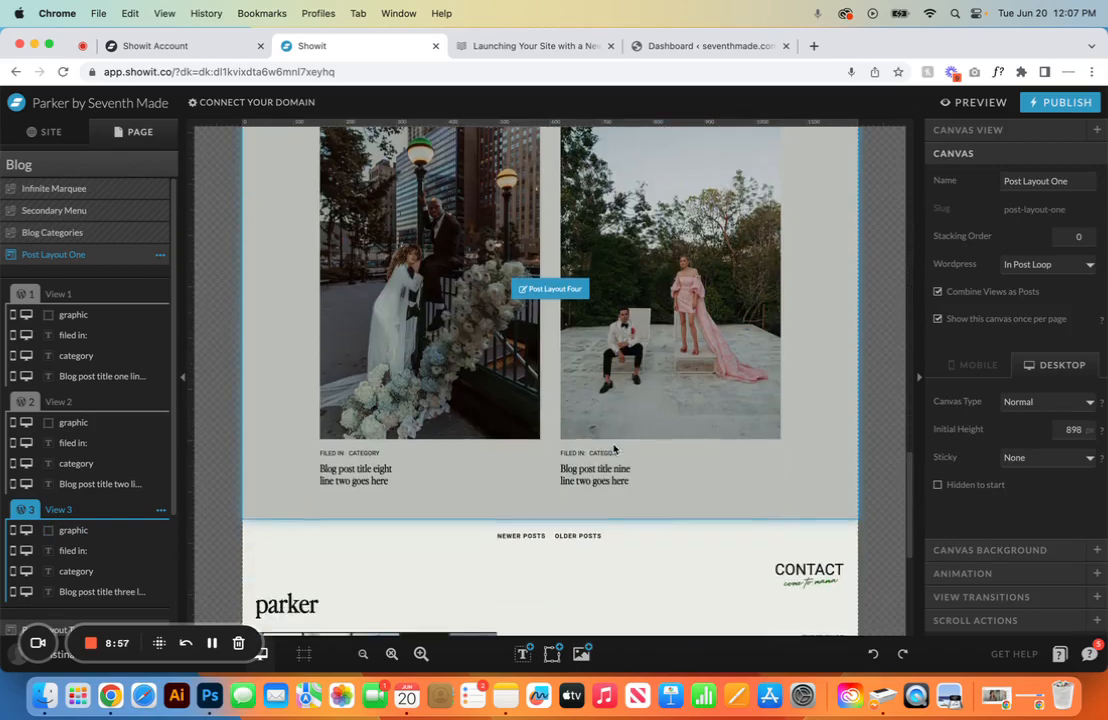
left_click(329, 454)
left_click(331, 454)
left_click(364, 454)
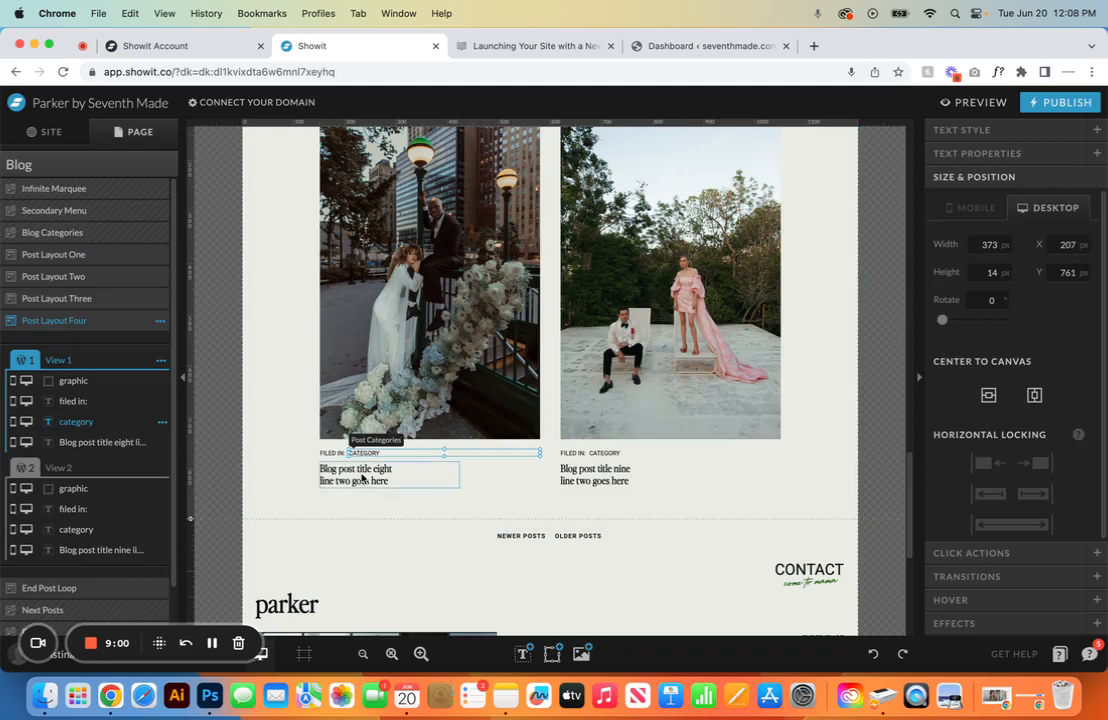
left_click(362, 479)
left_click(418, 295)
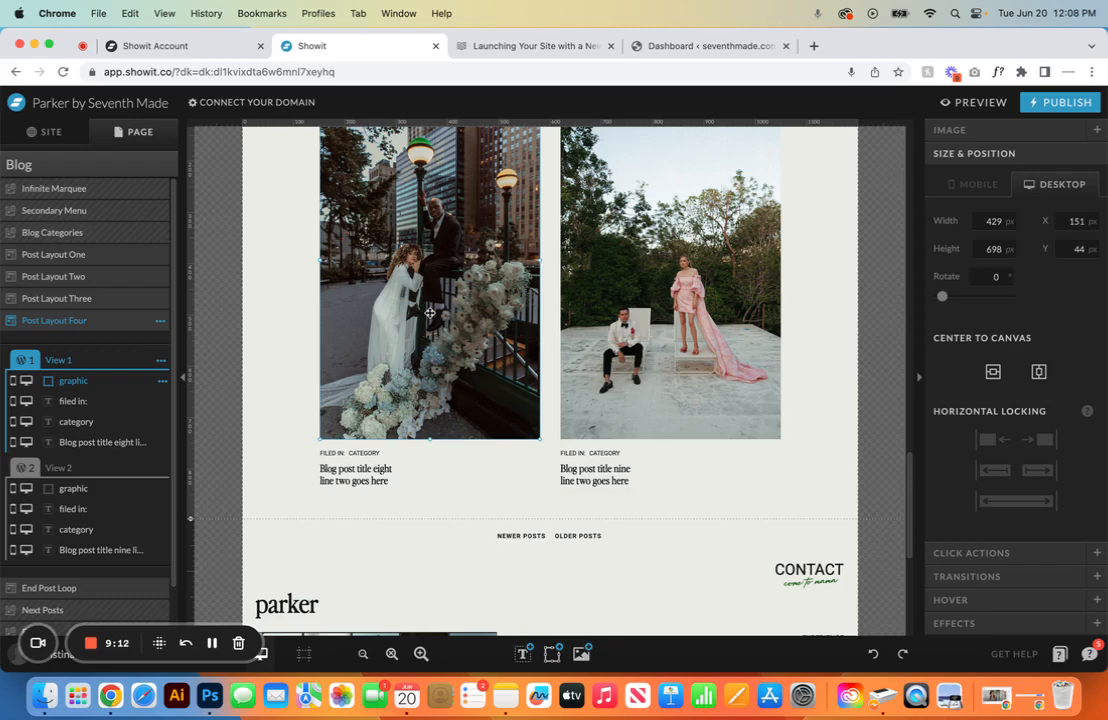
Step: Open the Single Post blog template and select its Post Title canvas
scroll(349, 338, "up", 10)
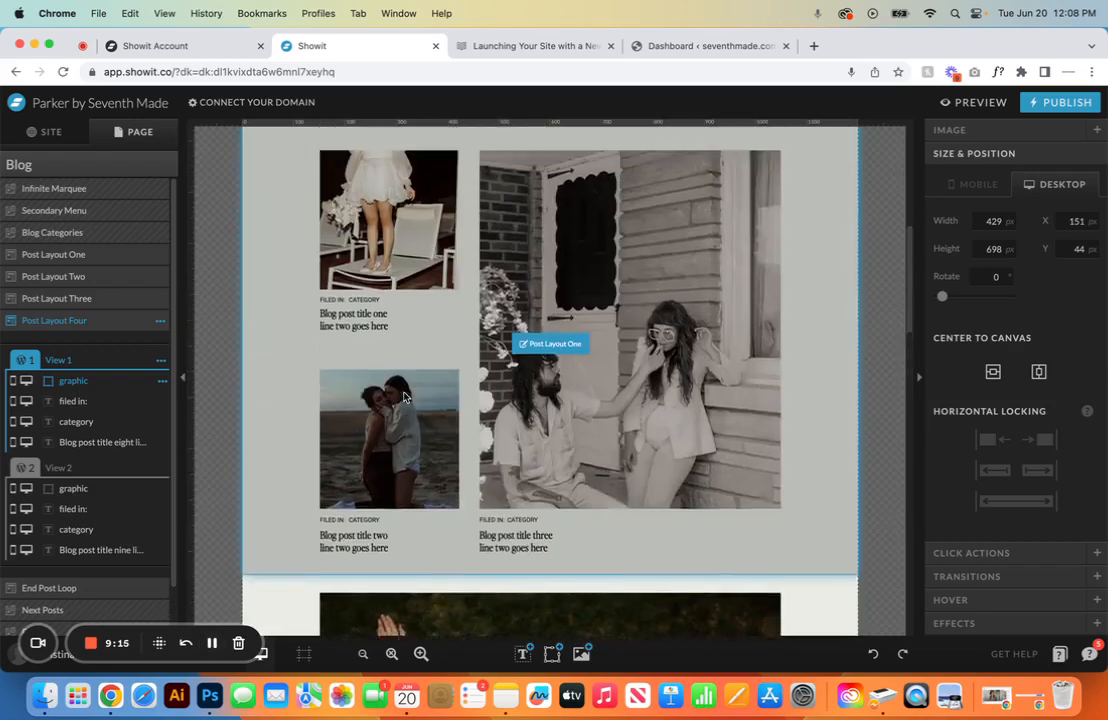
scroll(404, 397, "up", 5)
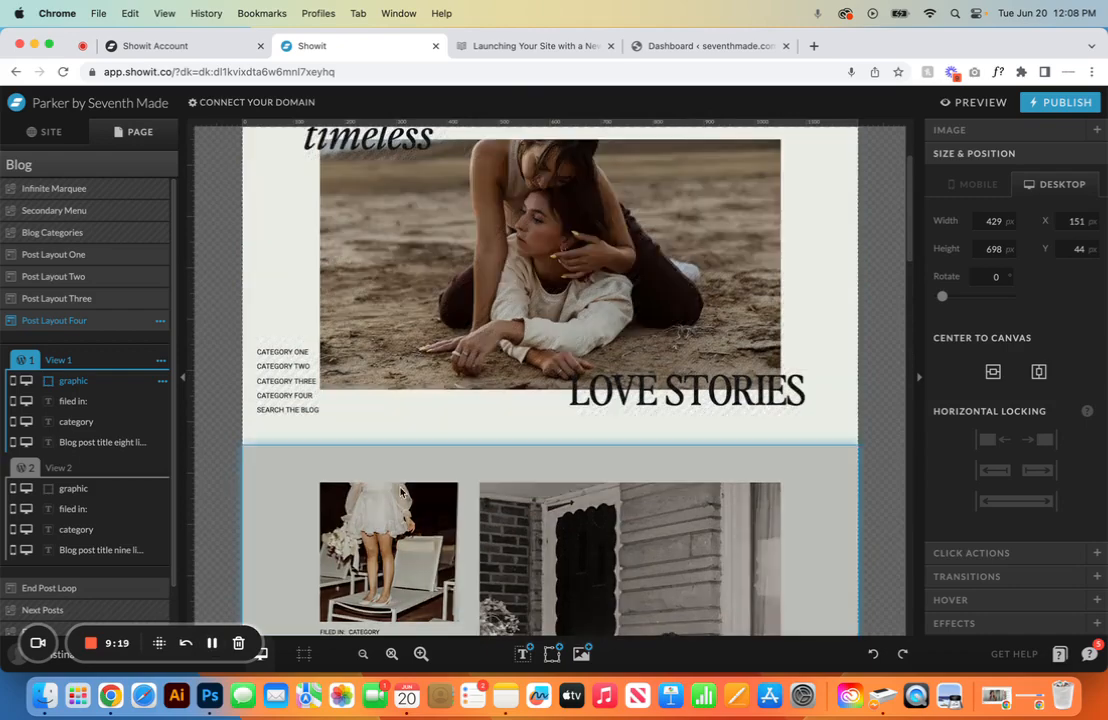
scroll(404, 397, "down", 5)
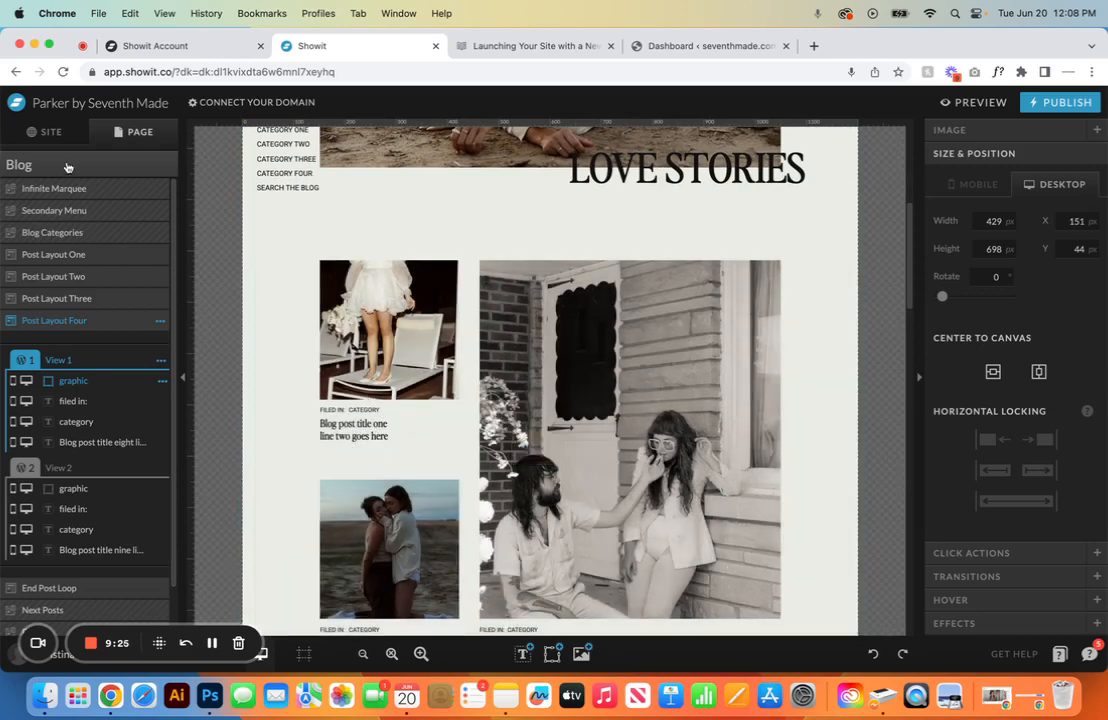
left_click(46, 132)
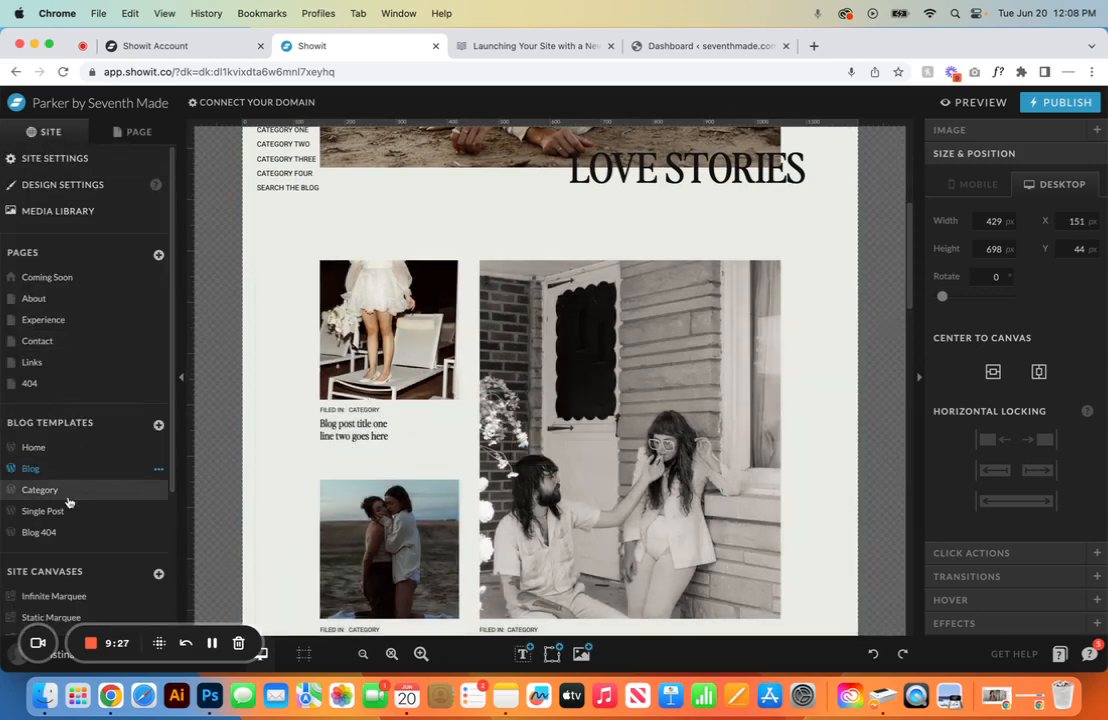
left_click(33, 516)
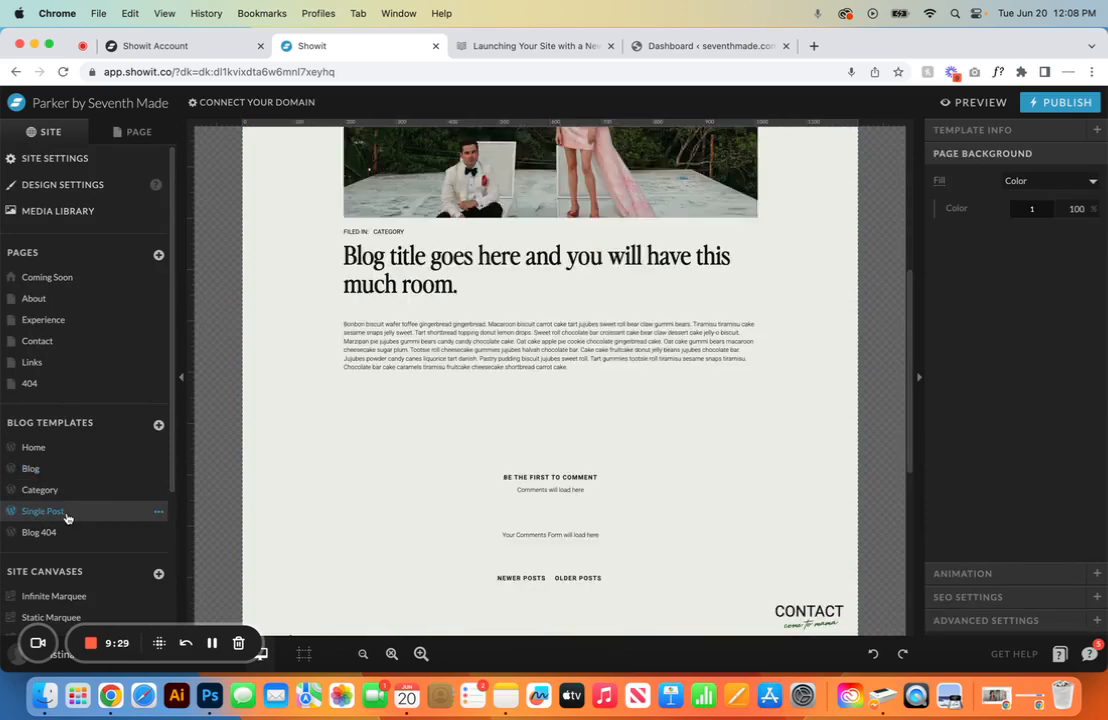
scroll(516, 233, "up", 5)
scroll(516, 233, "up", 2)
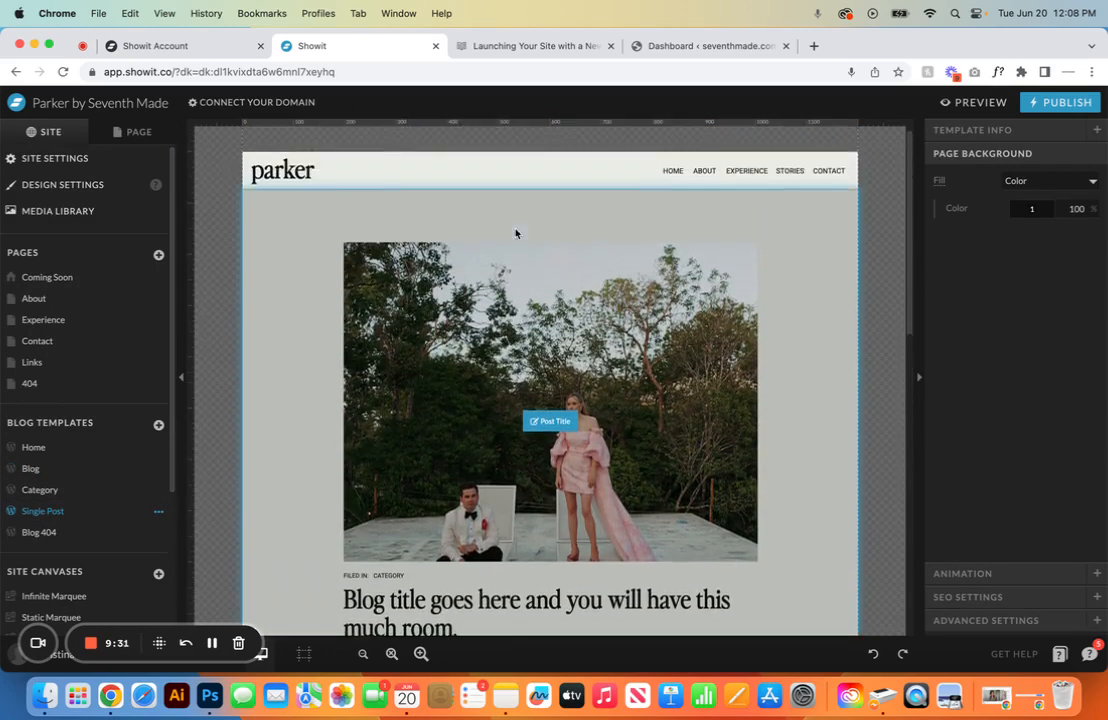
left_click(487, 401)
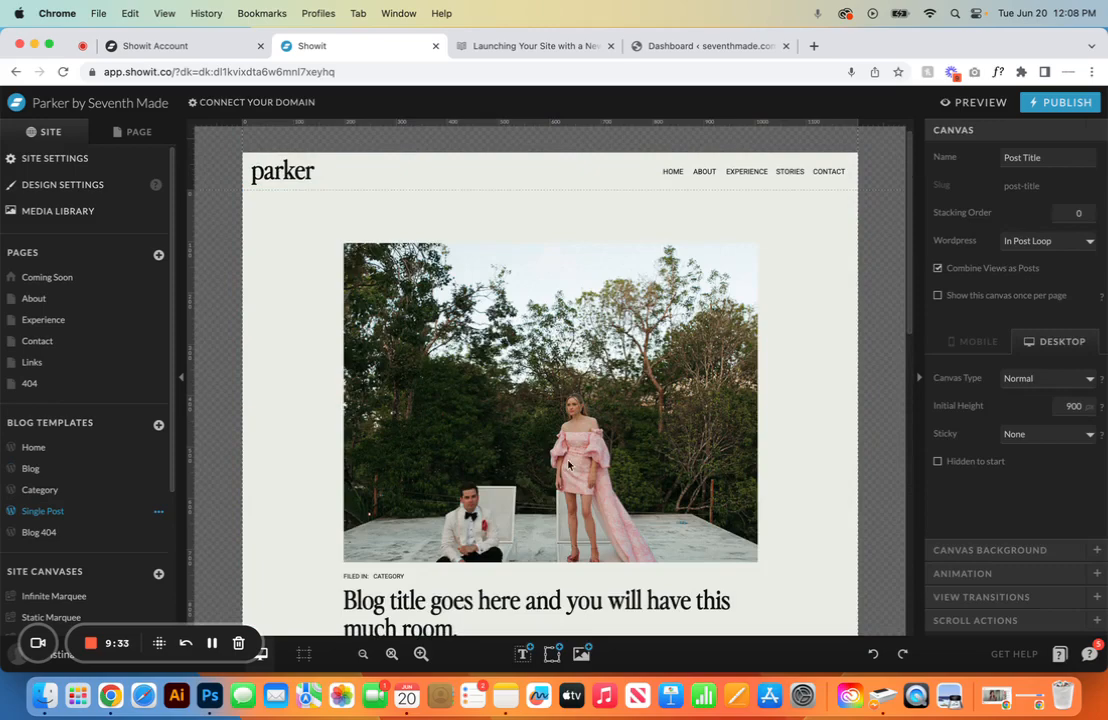
Step: Revisit the Blog template's first post layout for comparison, and return to the Single Post template's Post Title canvas
left_click(114, 470)
scroll(380, 286, "down", 7)
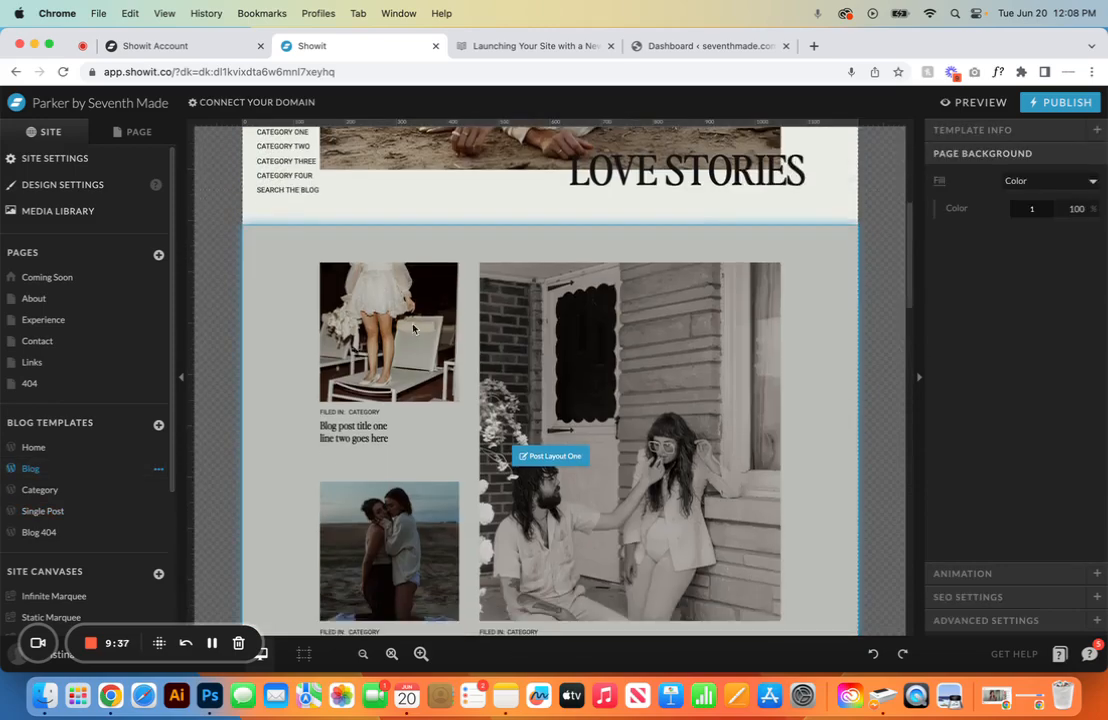
left_click(99, 511)
scroll(550, 300, "up", 4)
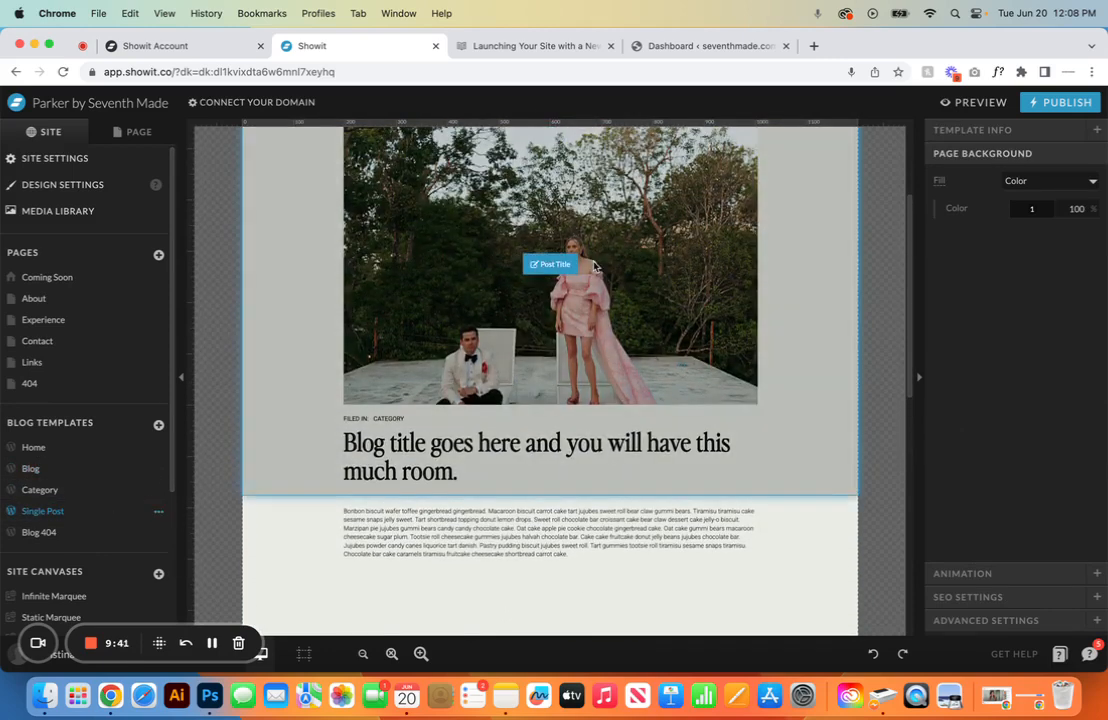
scroll(594, 265, "up", 3)
left_click(594, 265)
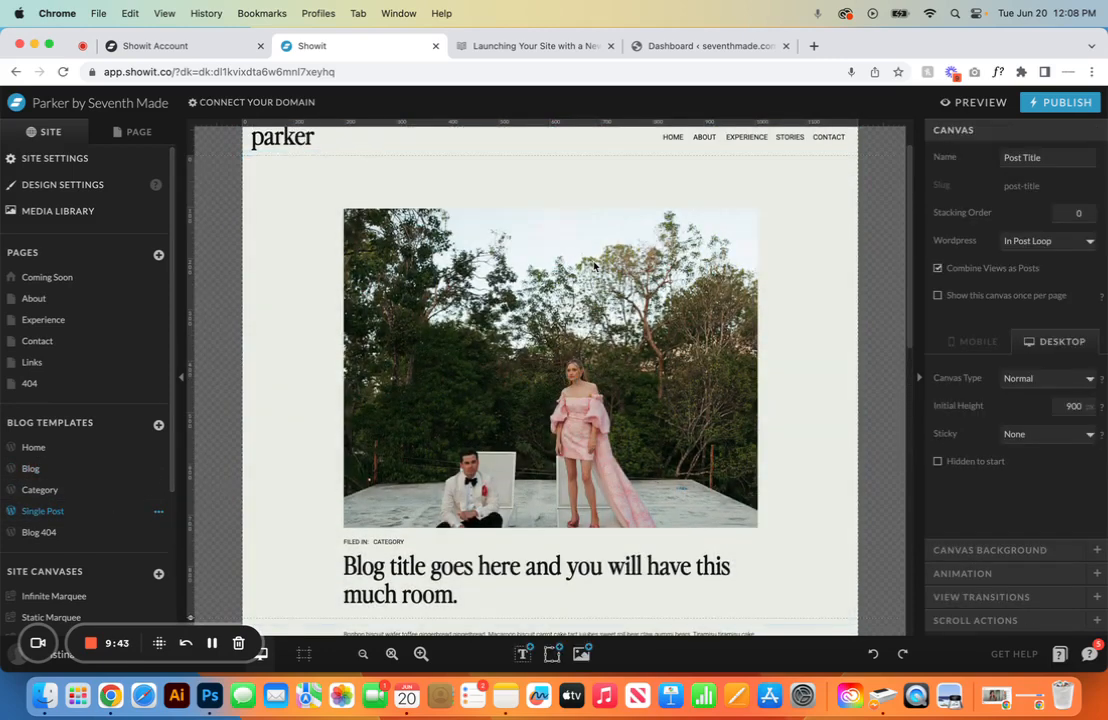
Step: Stretch the Single Post image to the canvas's side and upper edges, about 1202 px wide and 726 px high, and centre it horizontally
left_click(572, 257)
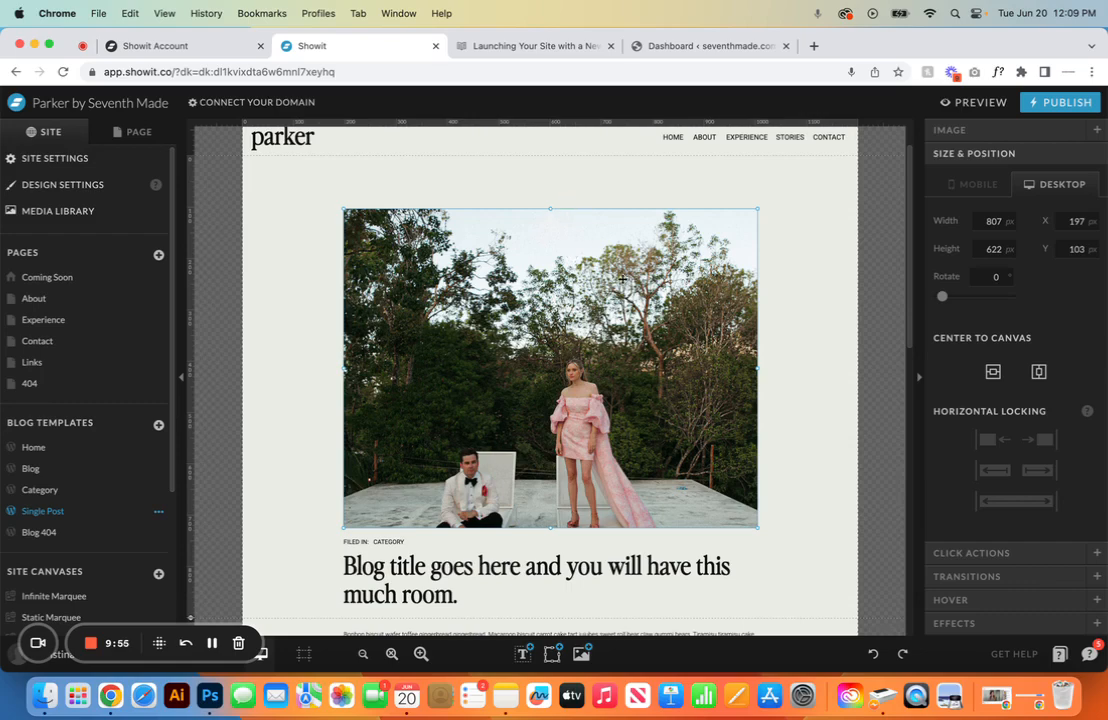
left_click_drag(757, 368, 857, 368)
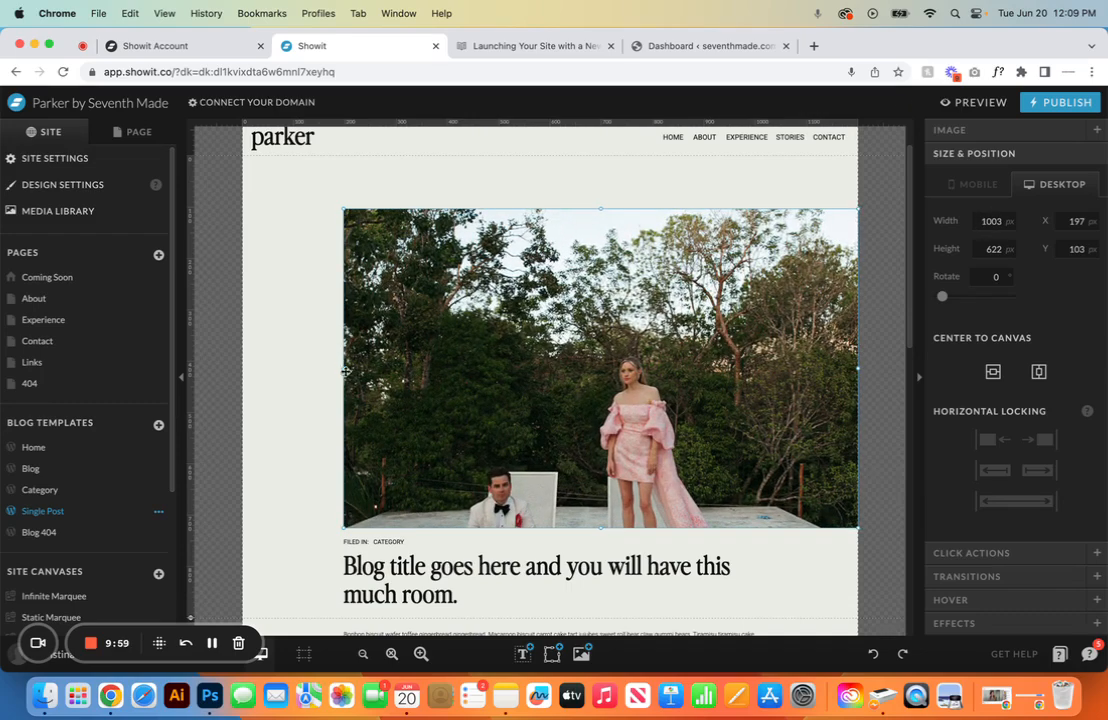
left_click_drag(343, 368, 242, 368)
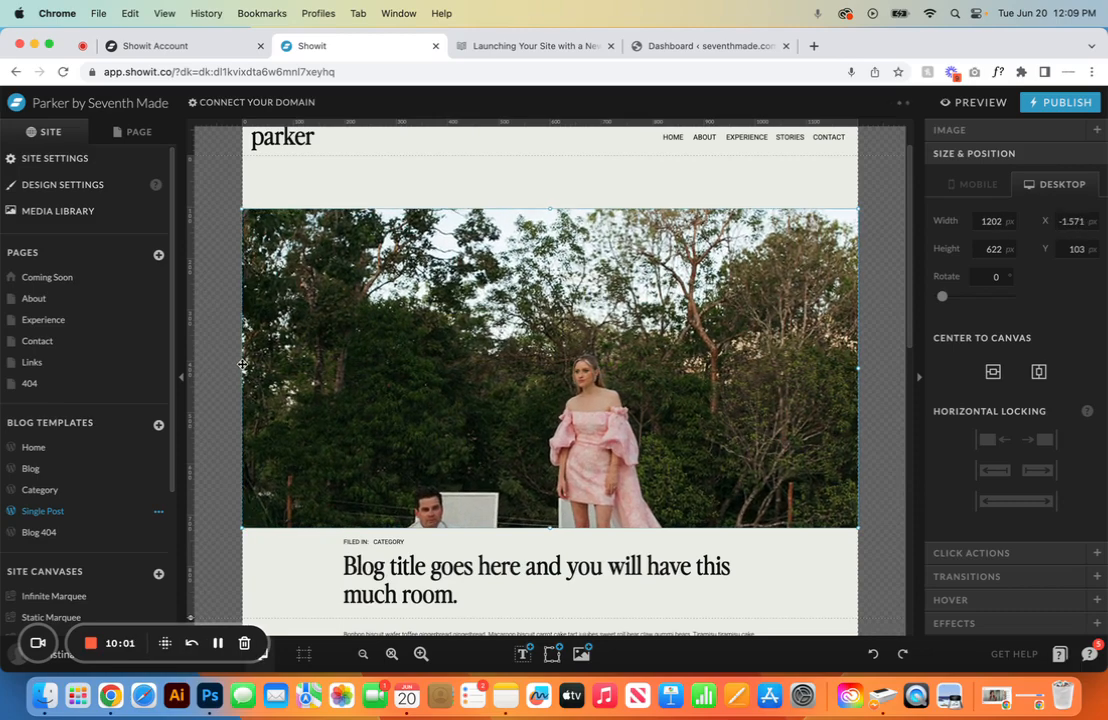
left_click_drag(549, 209, 547, 156)
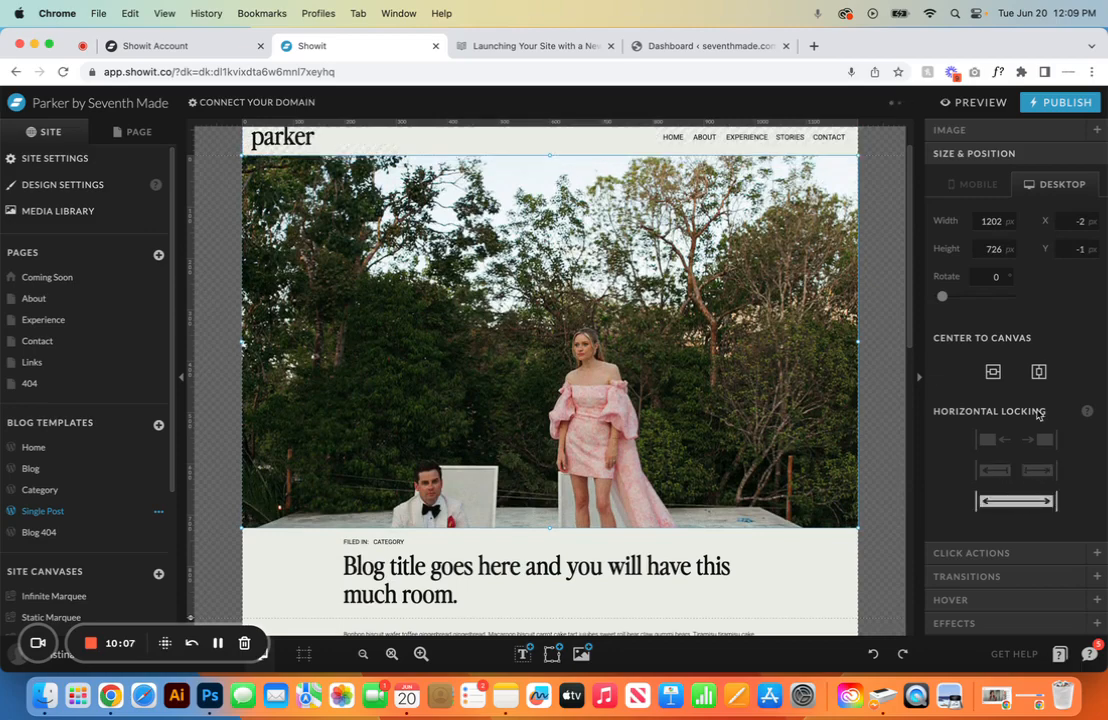
left_click(1038, 374)
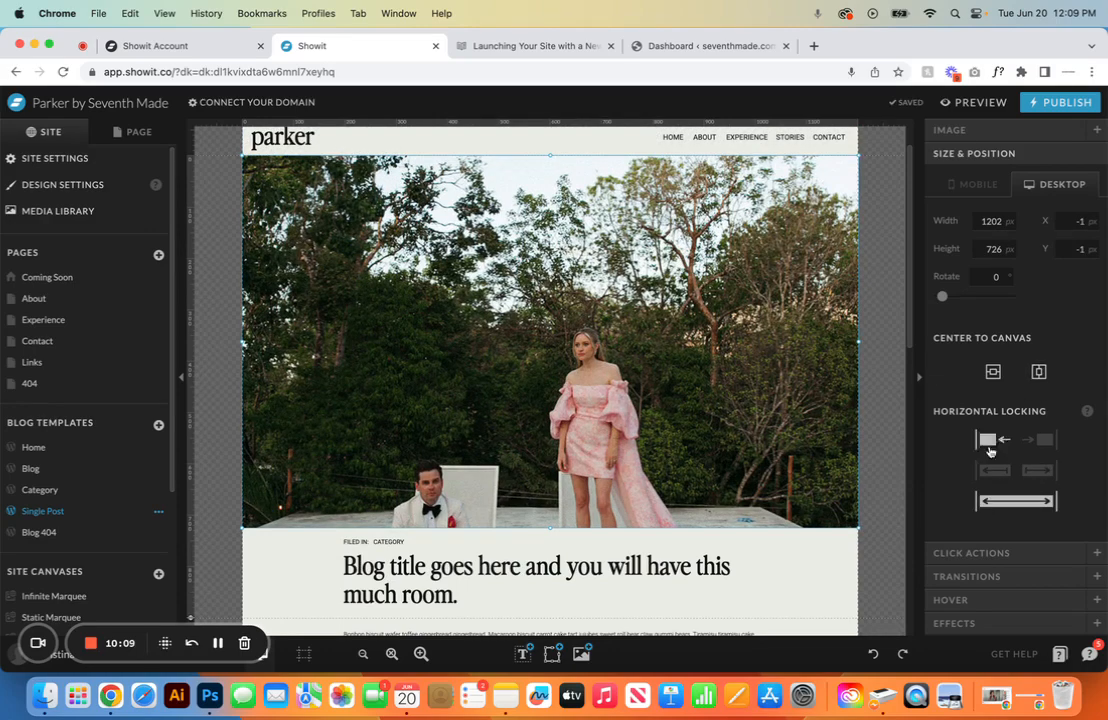
Step: Undo the size and position changes to the Single Post image
left_click(871, 654)
left_click(871, 654)
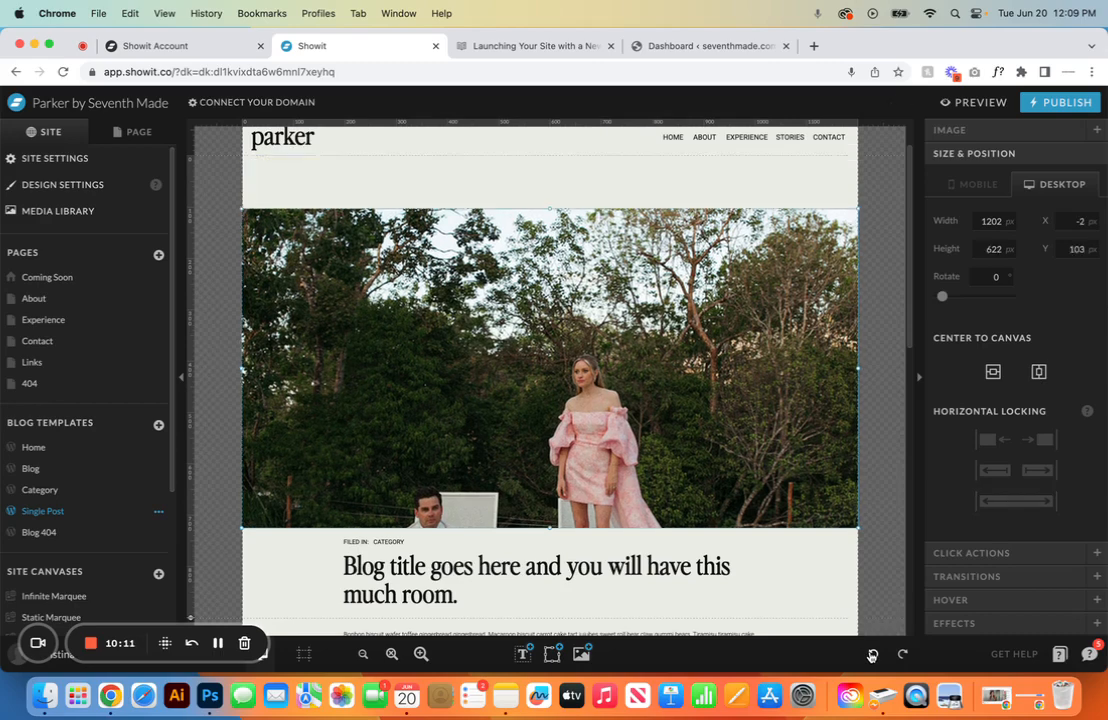
left_click(871, 654)
left_click(871, 654)
Step: Select the "Filed in:" label and the category text above the post title, and view the category's text style settings
scroll(666, 437, "down", 3)
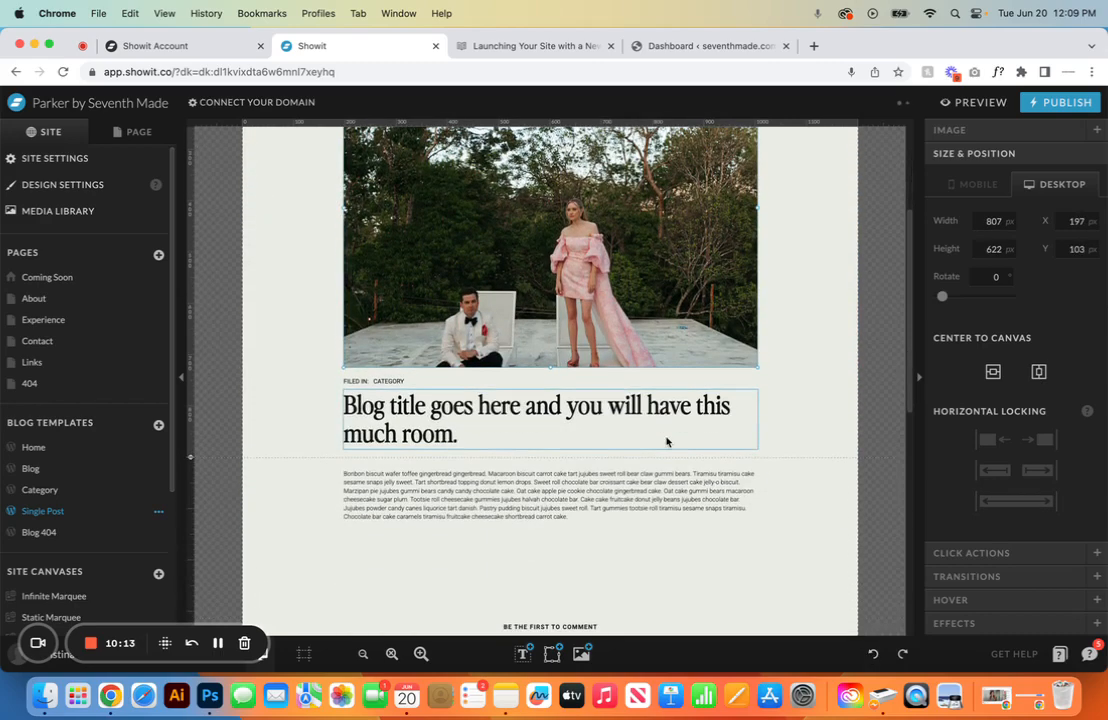
left_click(452, 387)
left_click(360, 384)
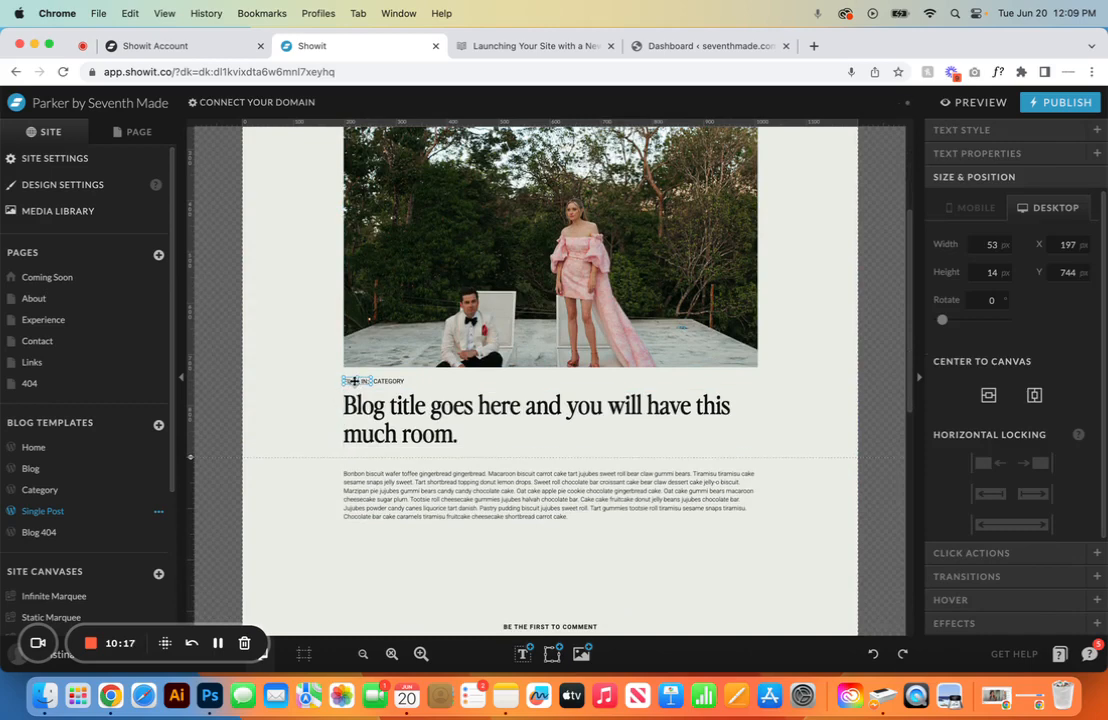
left_click(390, 381)
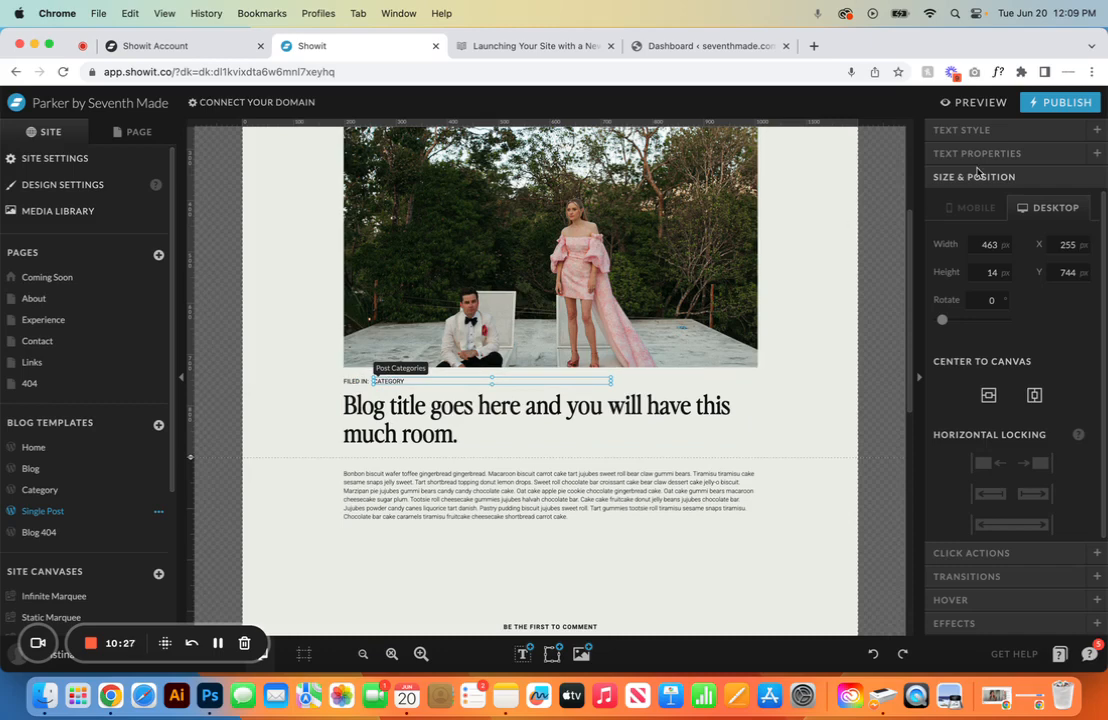
left_click(980, 130)
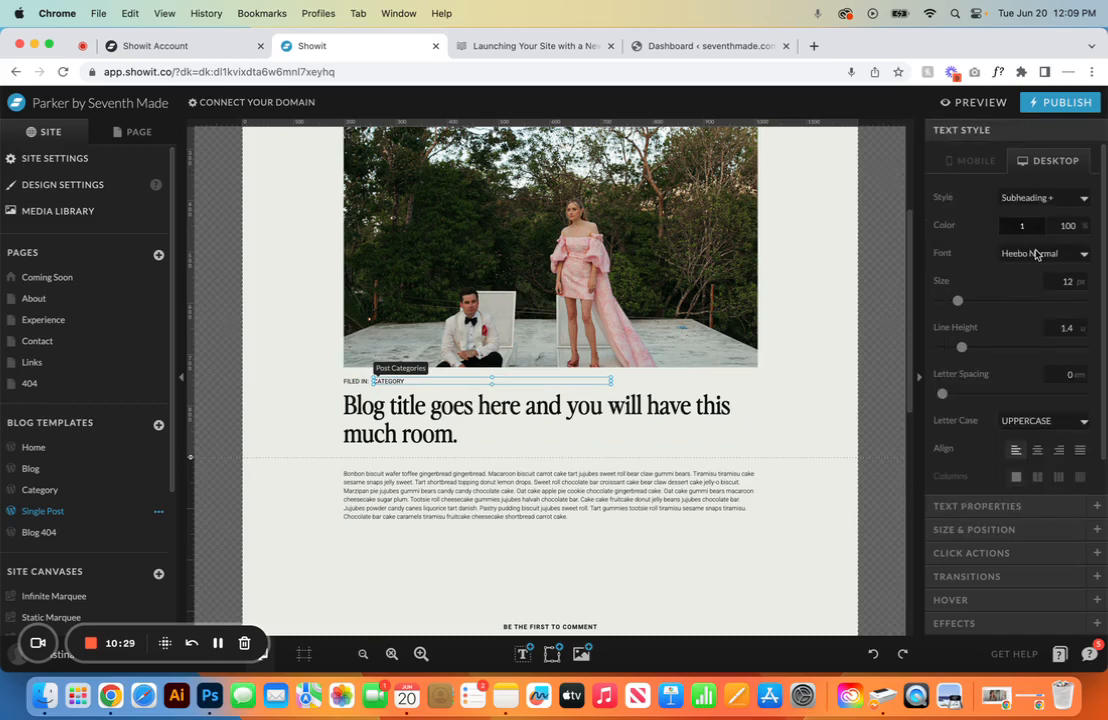
Step: Try centring the post title and setting its letter case to UPPERCASE, and undo both changes
left_click(731, 416)
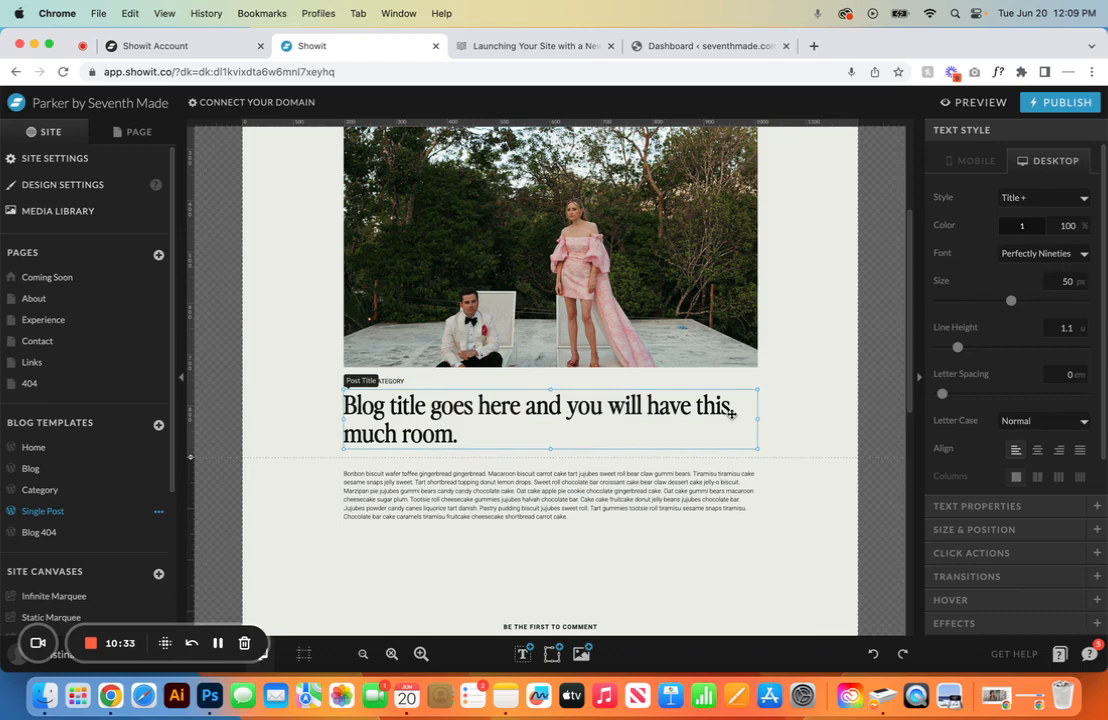
left_click(1036, 229)
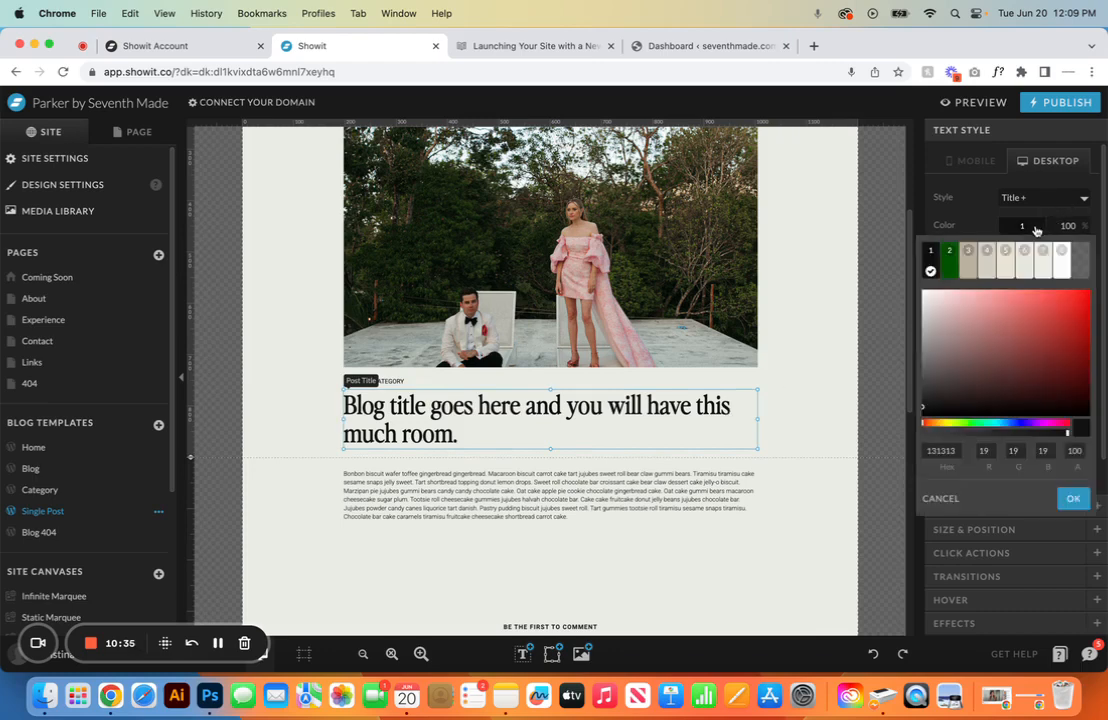
left_click(1098, 247)
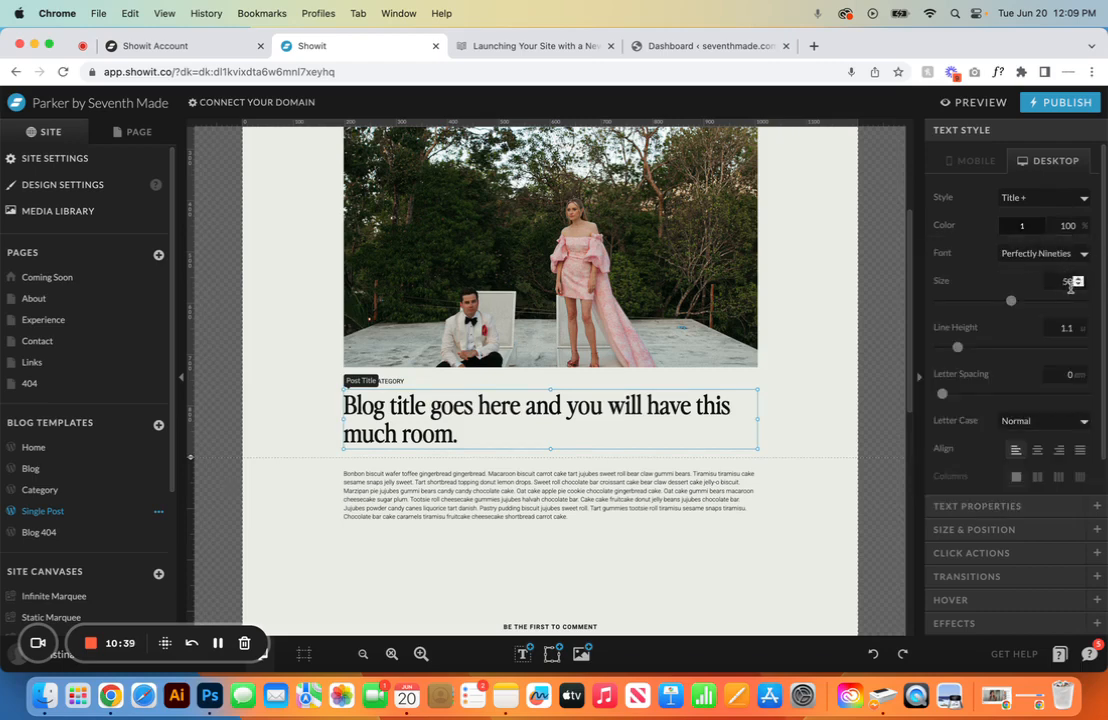
left_click(1038, 451)
left_click(1045, 421)
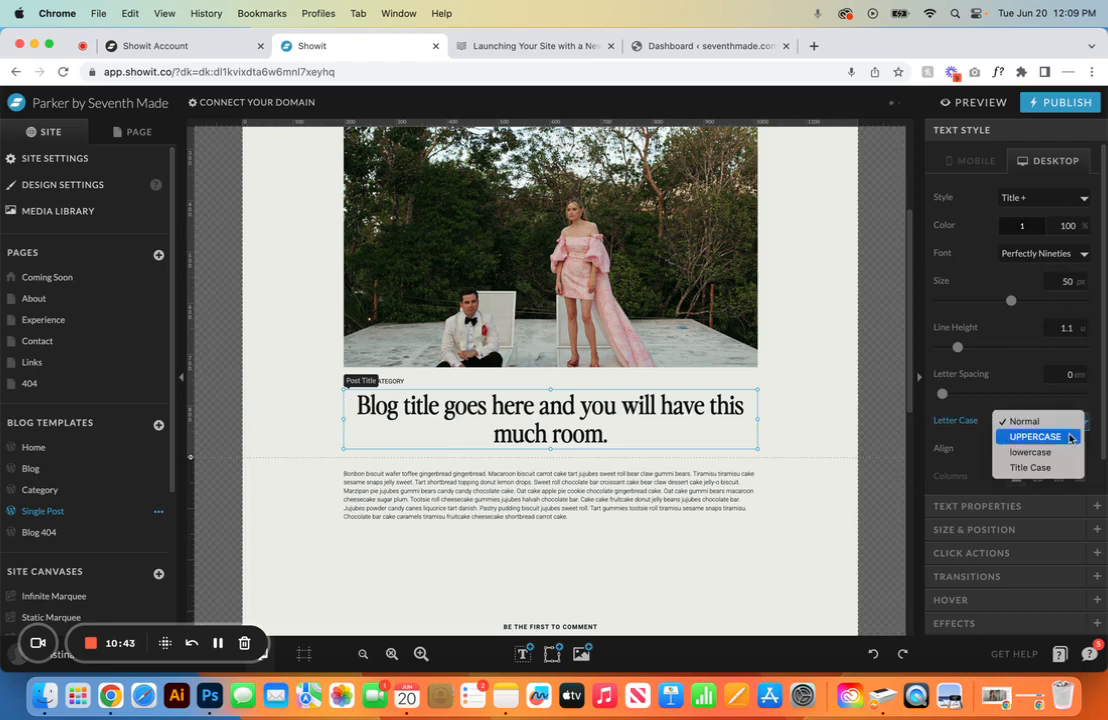
left_click(1069, 437)
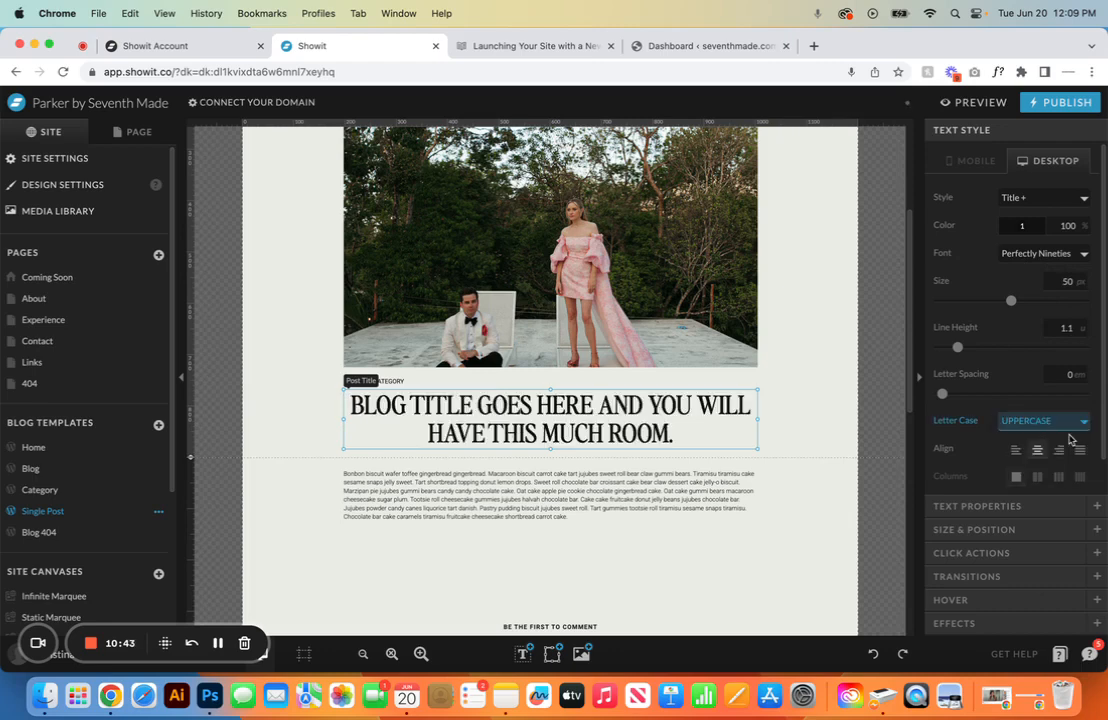
left_click(873, 654)
left_click(873, 654)
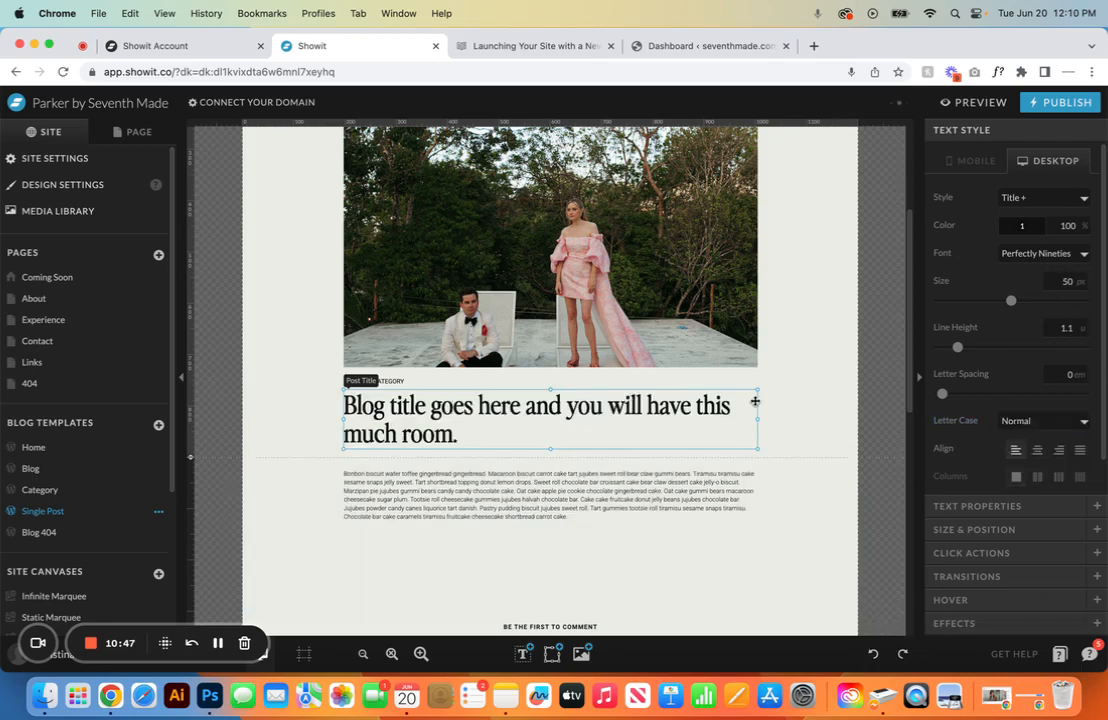
Step: Select the Post Content text to view its text style, and reselect the Post Content canvas to view its settings
scroll(755, 400, "down", 3)
left_click(420, 289)
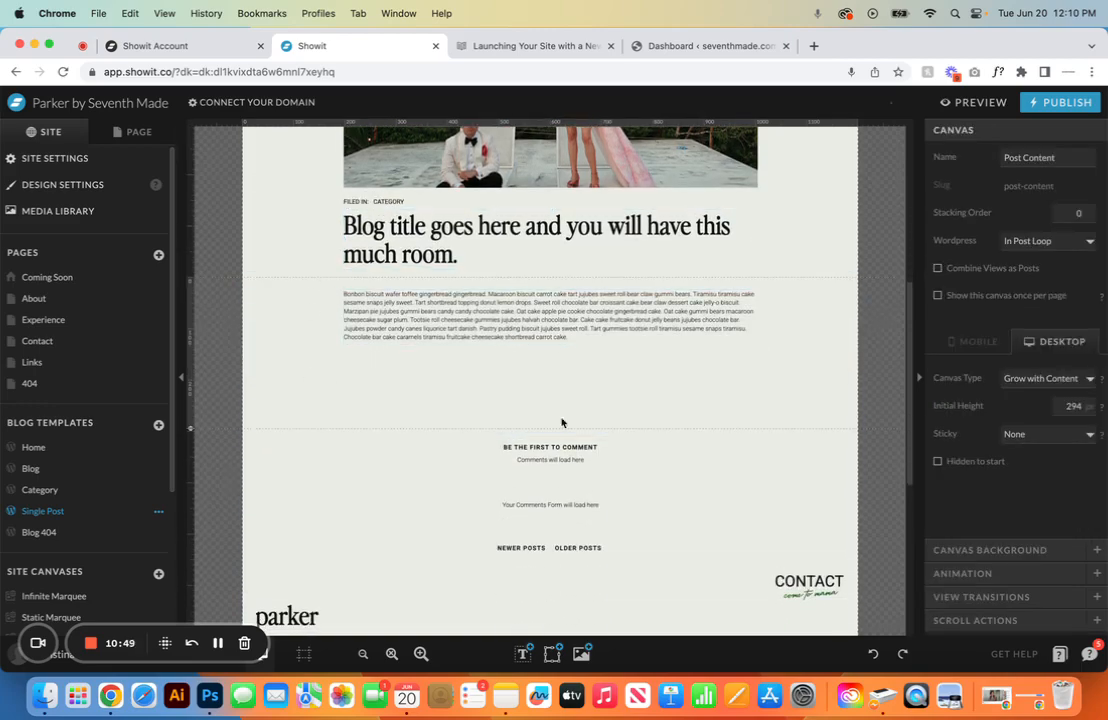
left_click(716, 310)
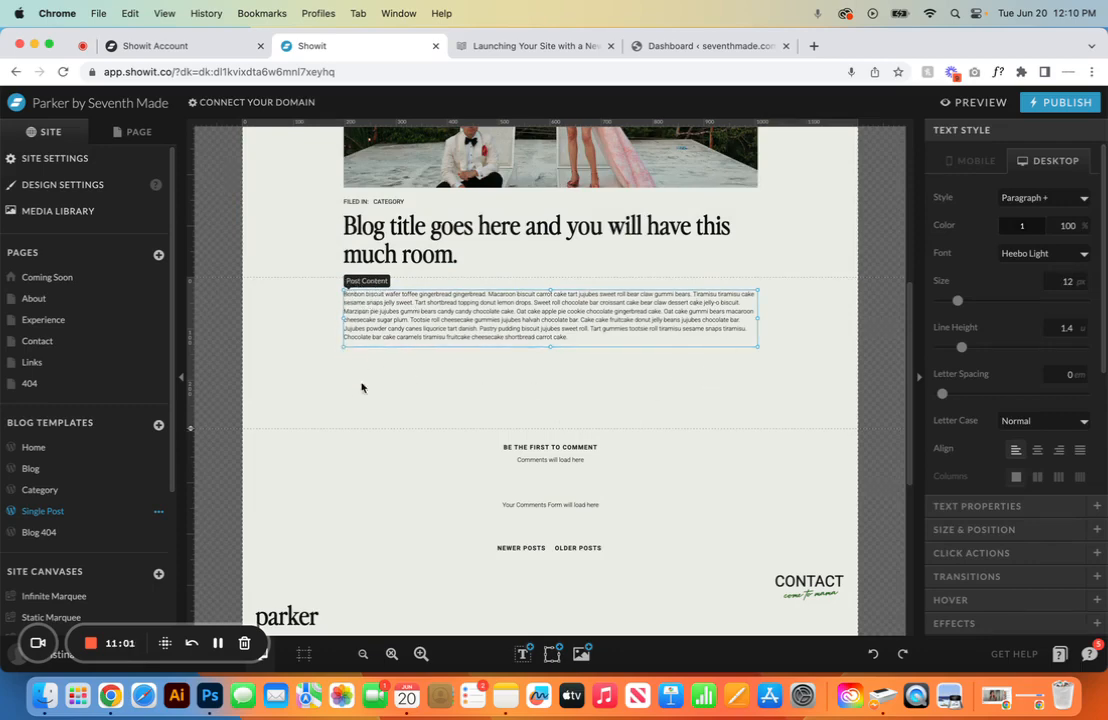
left_click(825, 350)
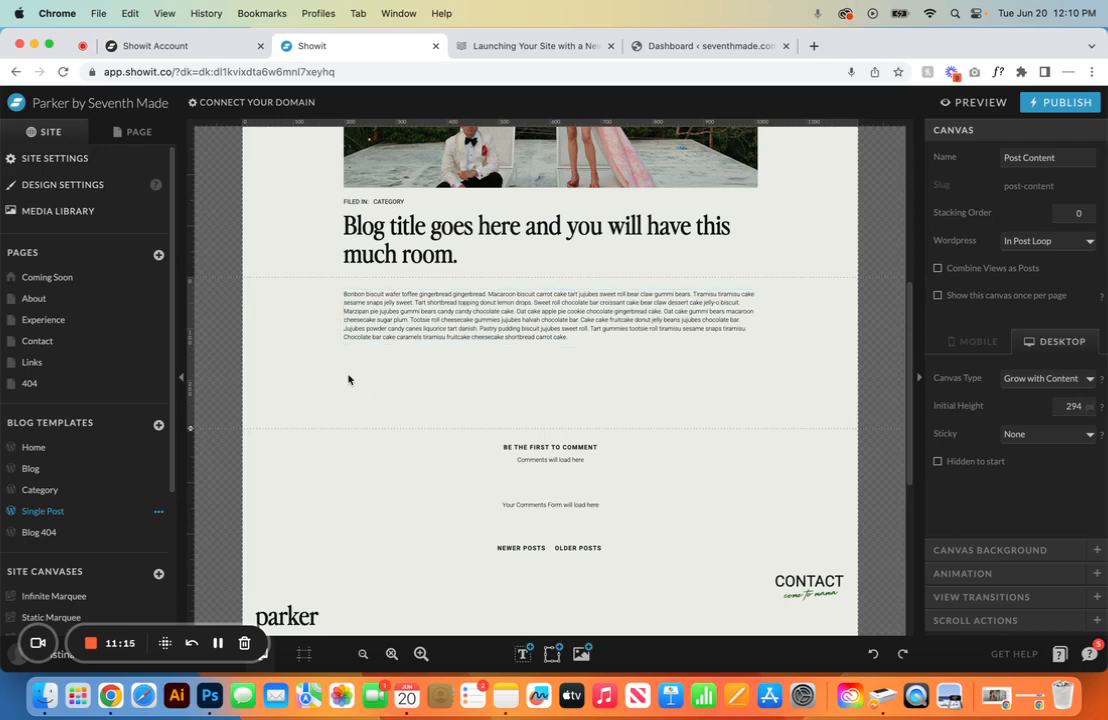
Step: Show the Single Post template's canvas list, and select the Comments and Comment Form canvases to view their elements and settings
left_click(444, 447)
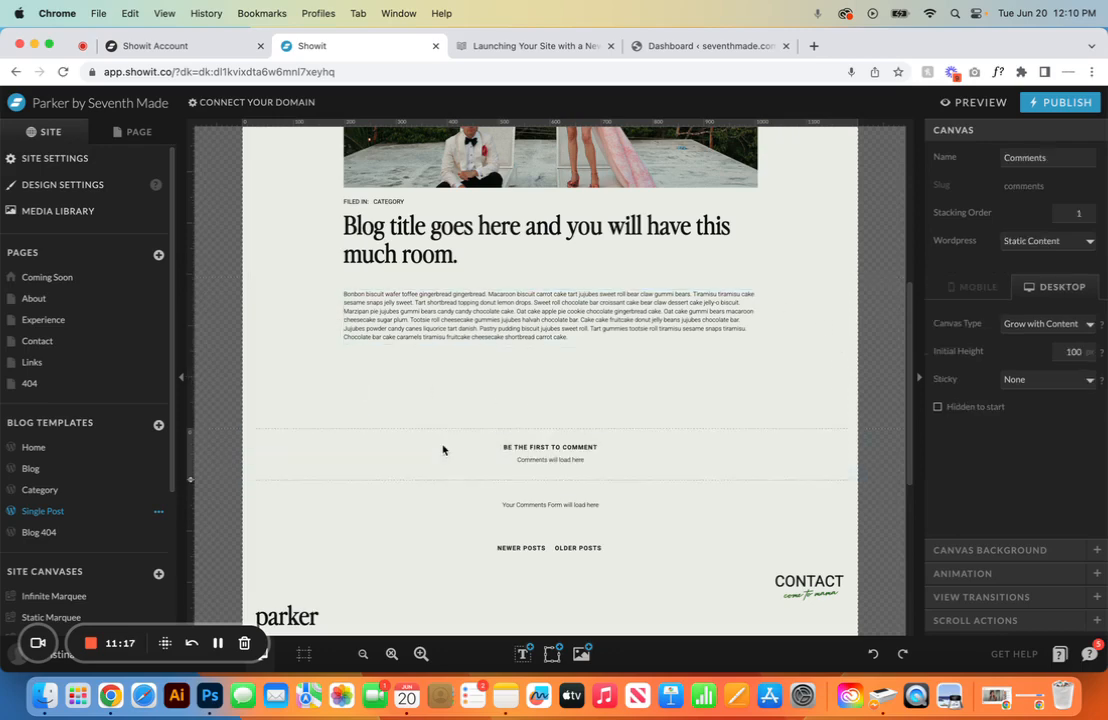
left_click(133, 134)
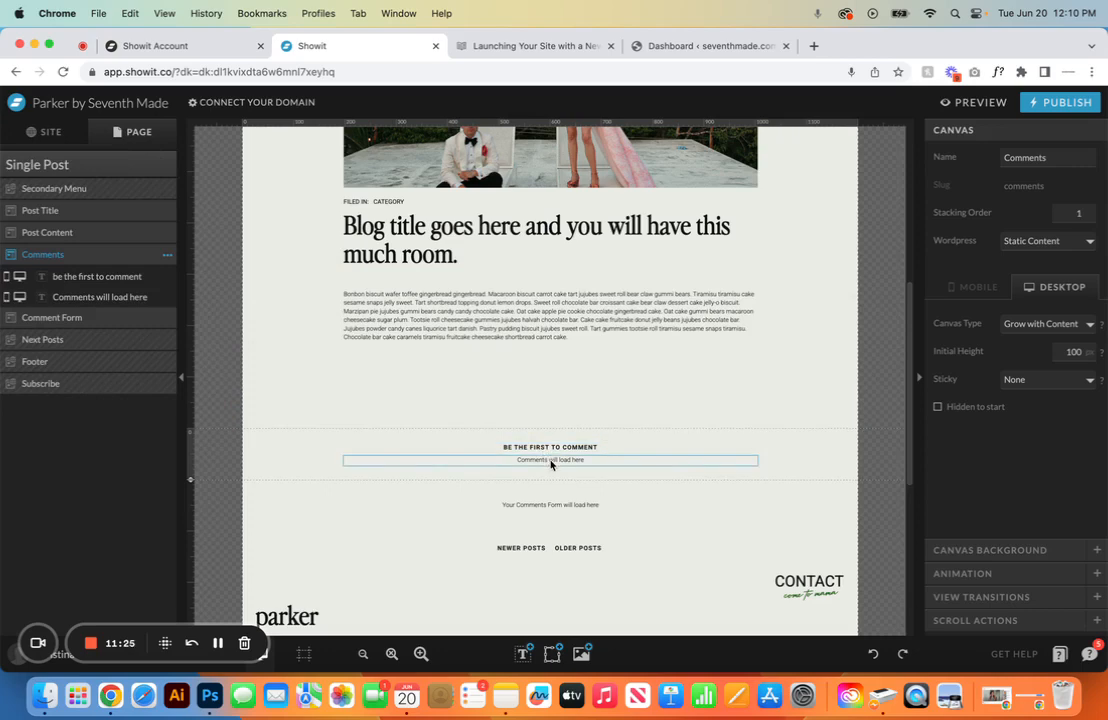
left_click(656, 508)
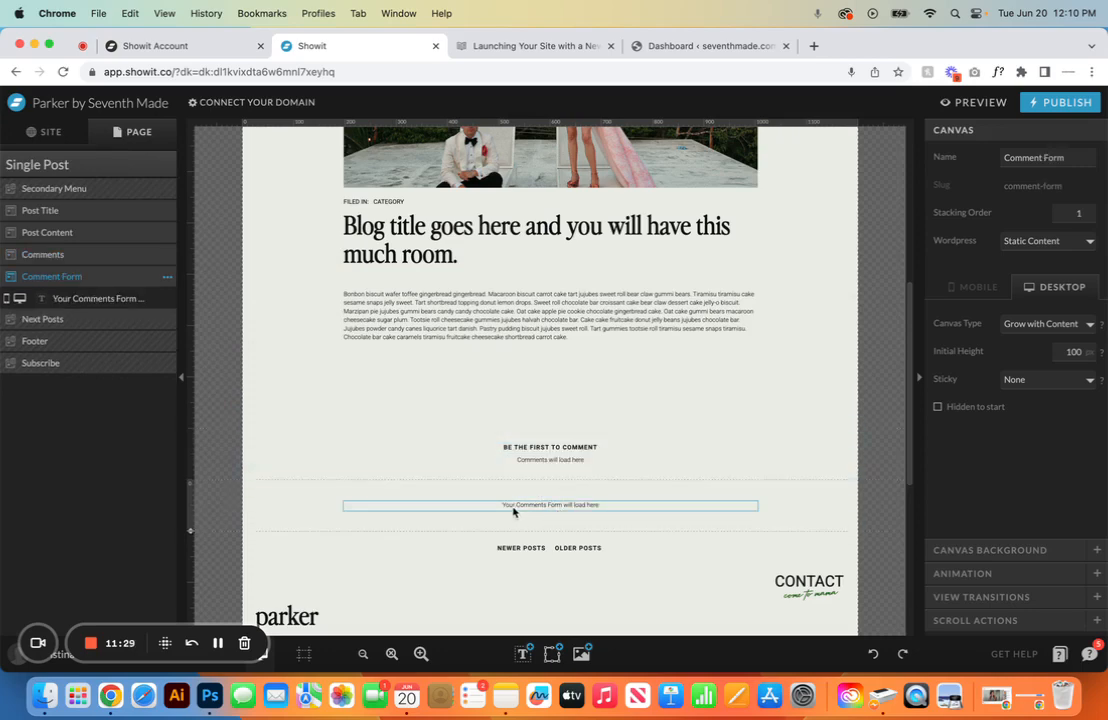
left_click(624, 471)
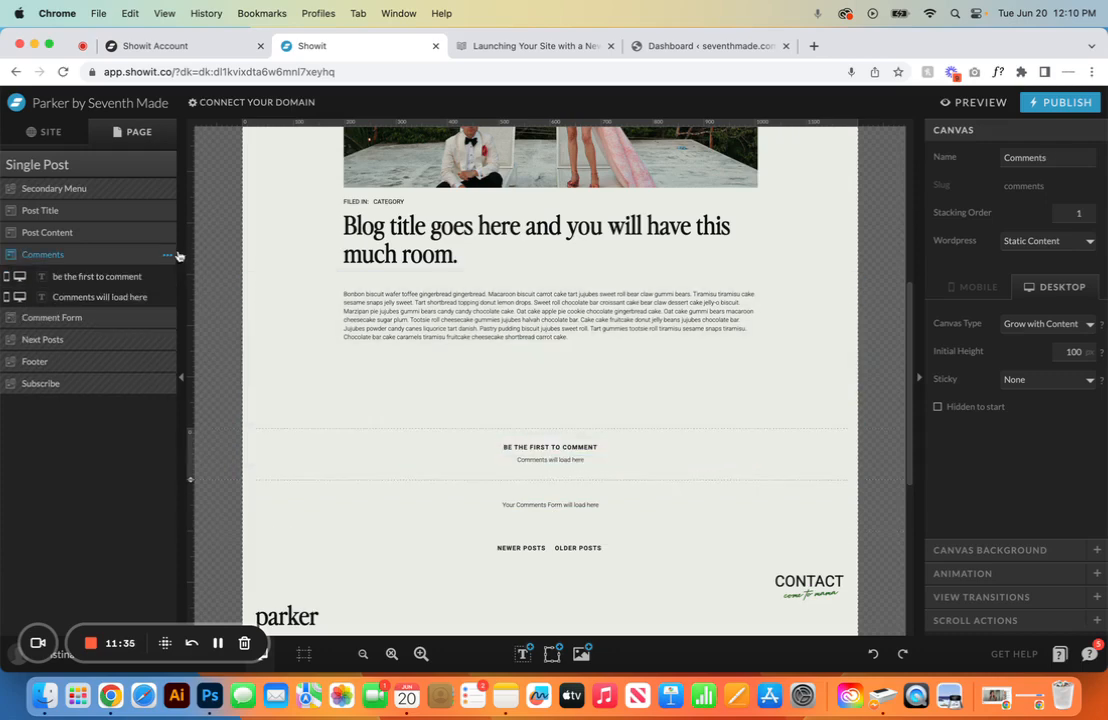
Step: Hide the Comments and Comment Form canvases of the Single Post template on both desktop and mobile
left_click(167, 255)
left_click(125, 368)
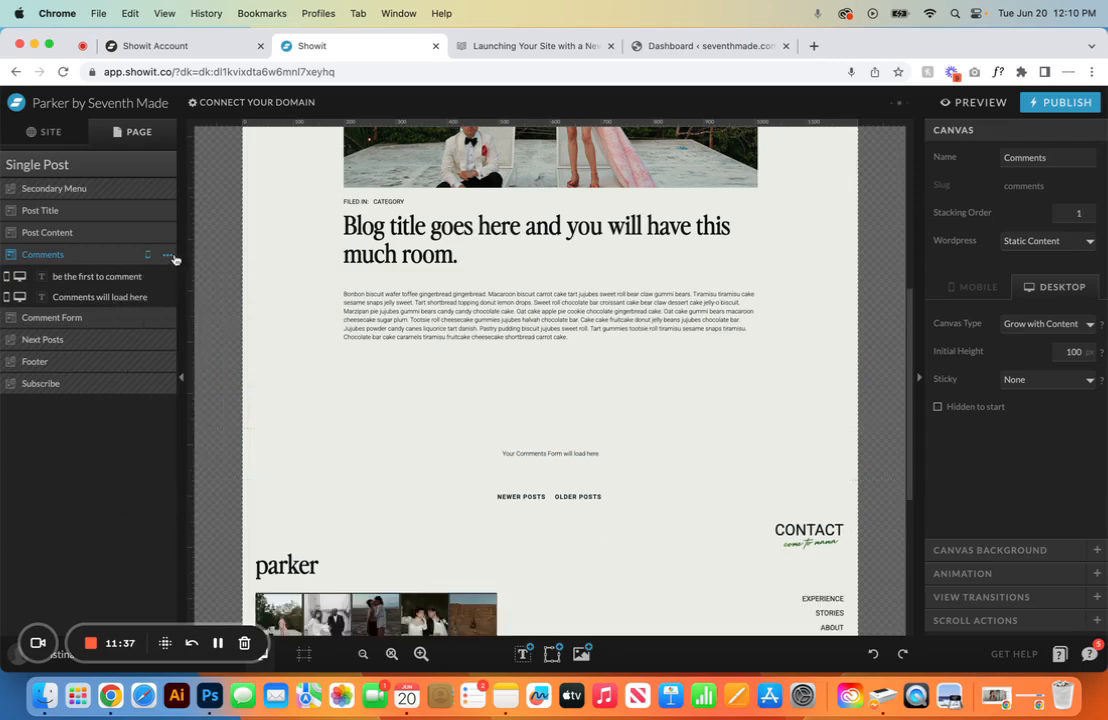
left_click(167, 256)
left_click(121, 385)
left_click(167, 318)
left_click(127, 433)
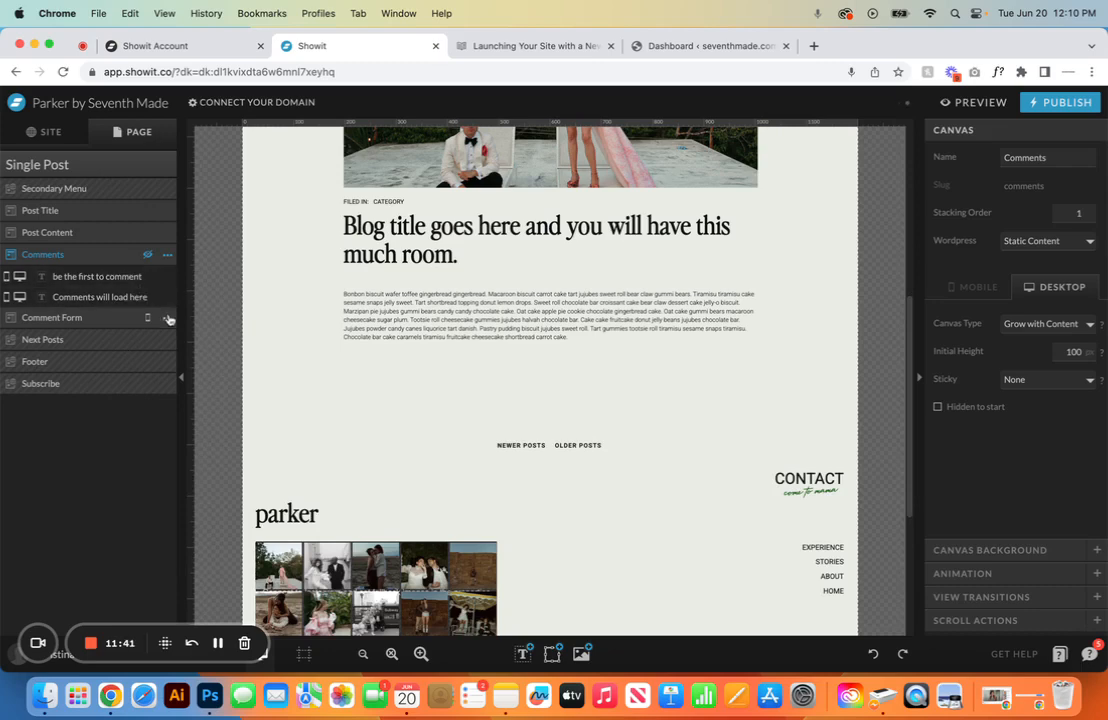
left_click(167, 318)
left_click(123, 451)
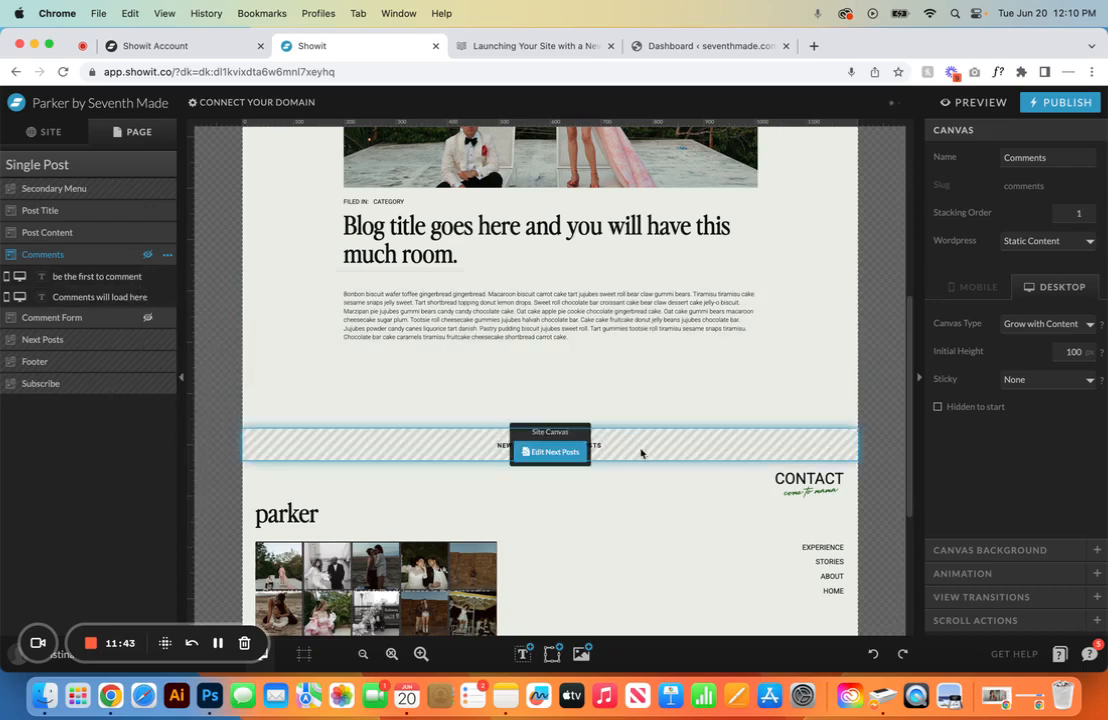
Step: Select the Next Posts canvas, and make the Comment Form and Comments canvases visible on desktop and mobile again
left_click(487, 452)
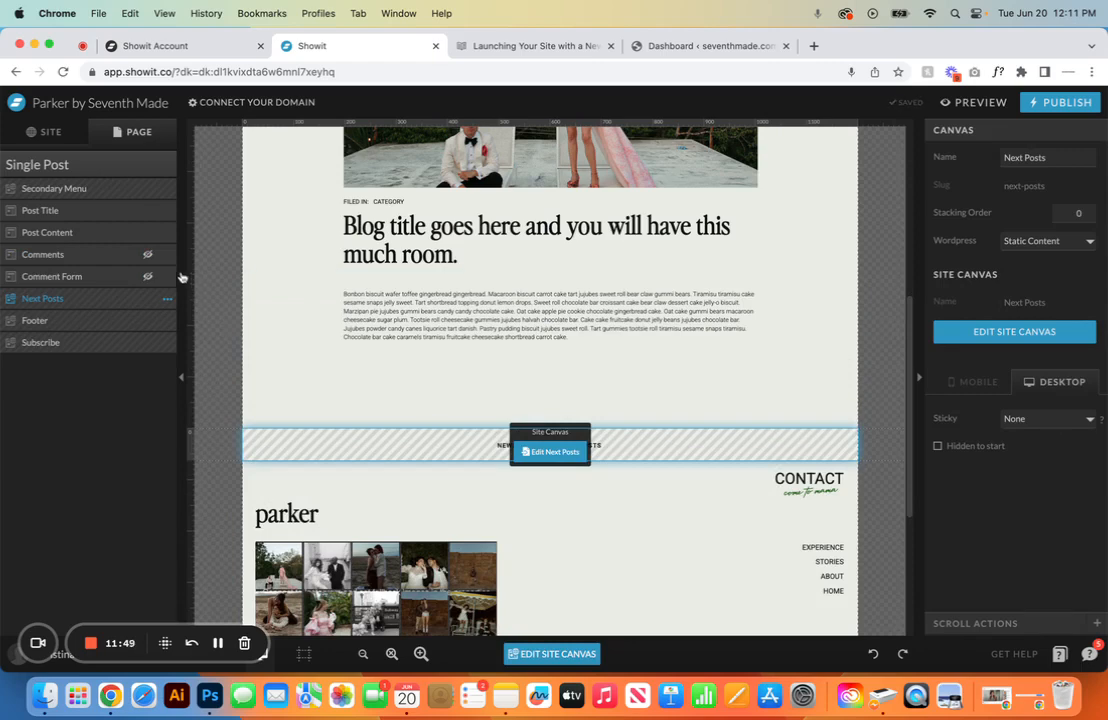
left_click(167, 298)
left_click(123, 392)
left_click(167, 277)
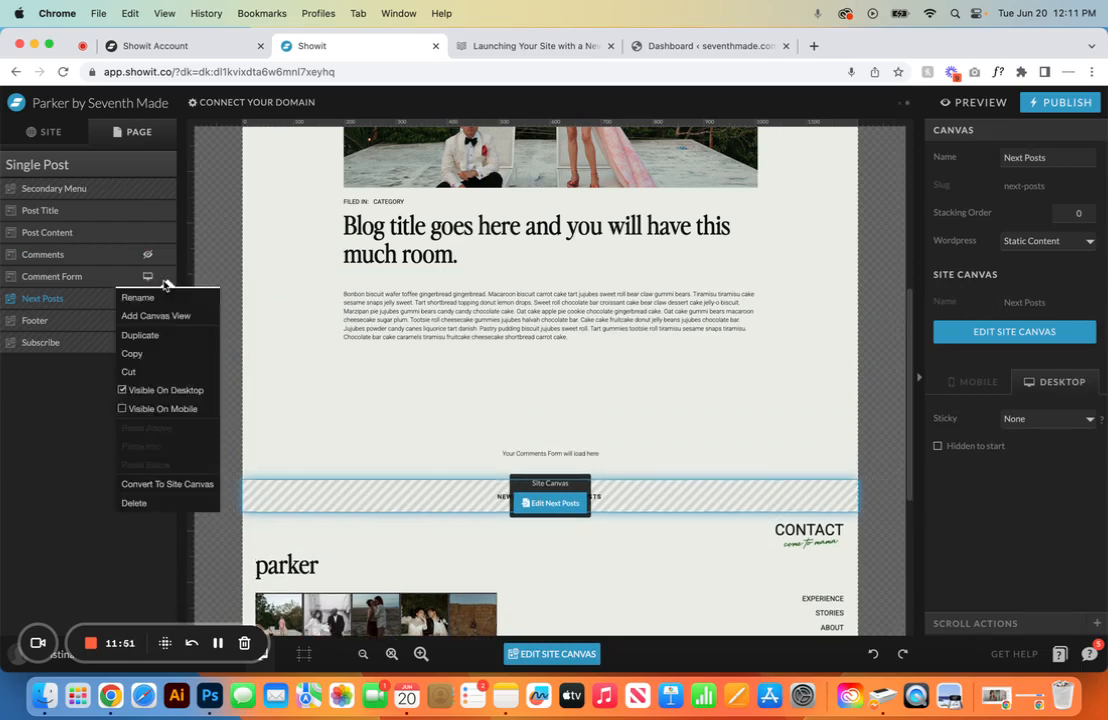
left_click(123, 406)
left_click(167, 254)
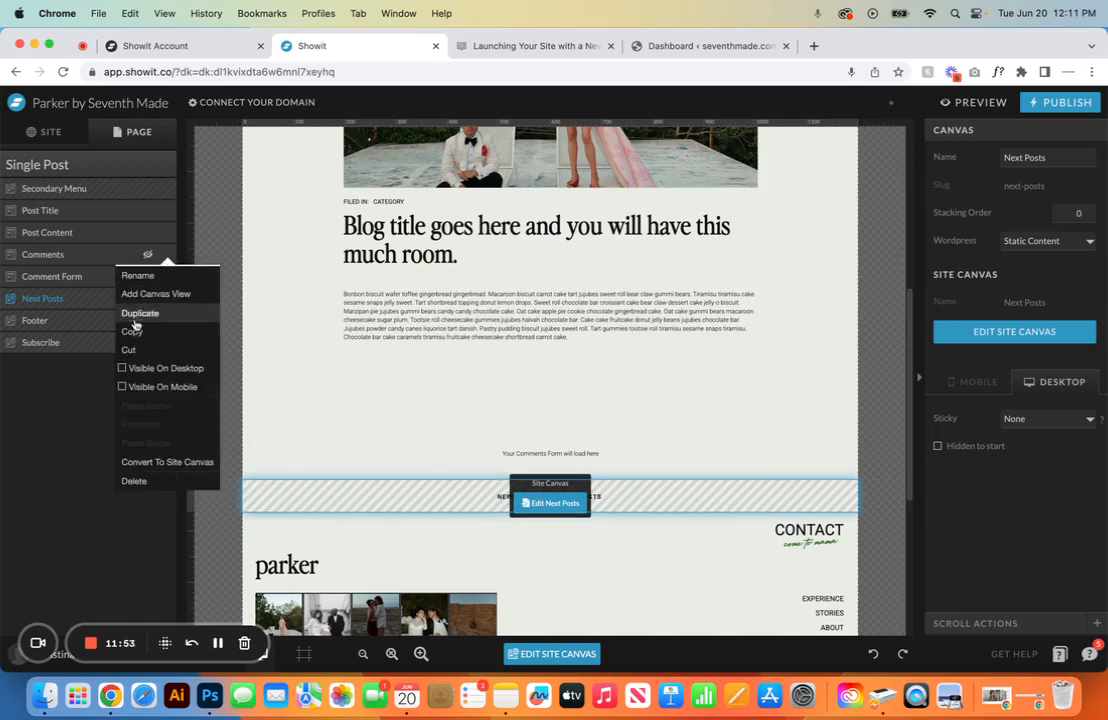
left_click(123, 368)
left_click(167, 254)
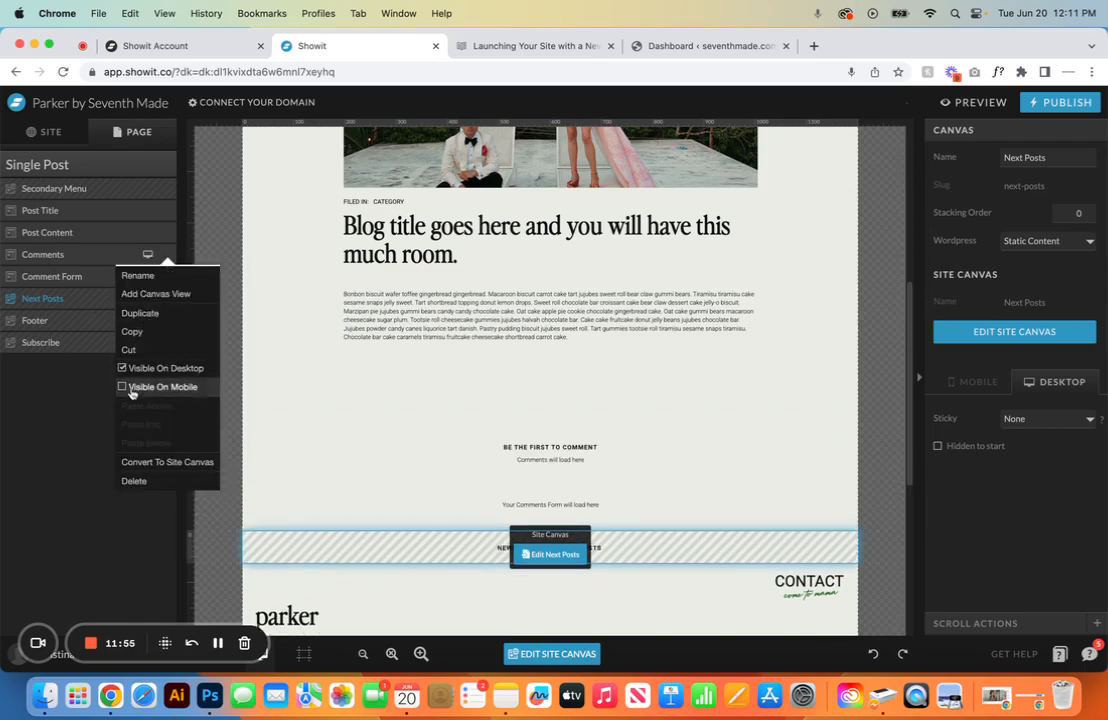
left_click(123, 382)
Step: Open the Blog template and view the category links in its header and the post layouts below
left_click(35, 131)
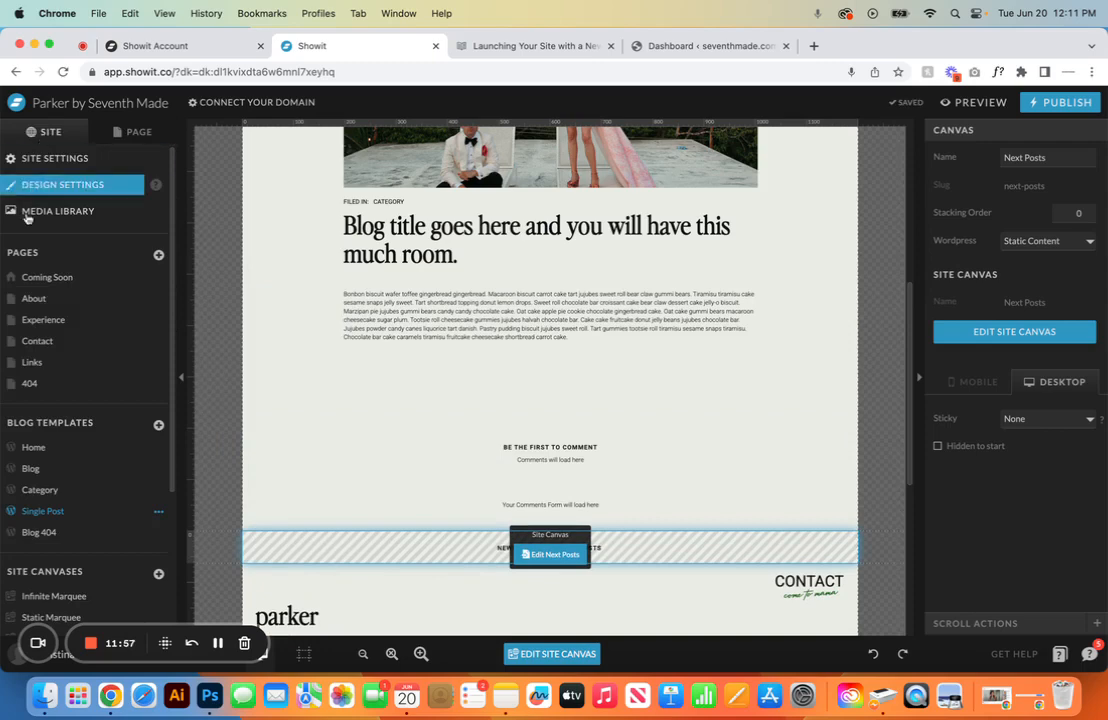
left_click(62, 474)
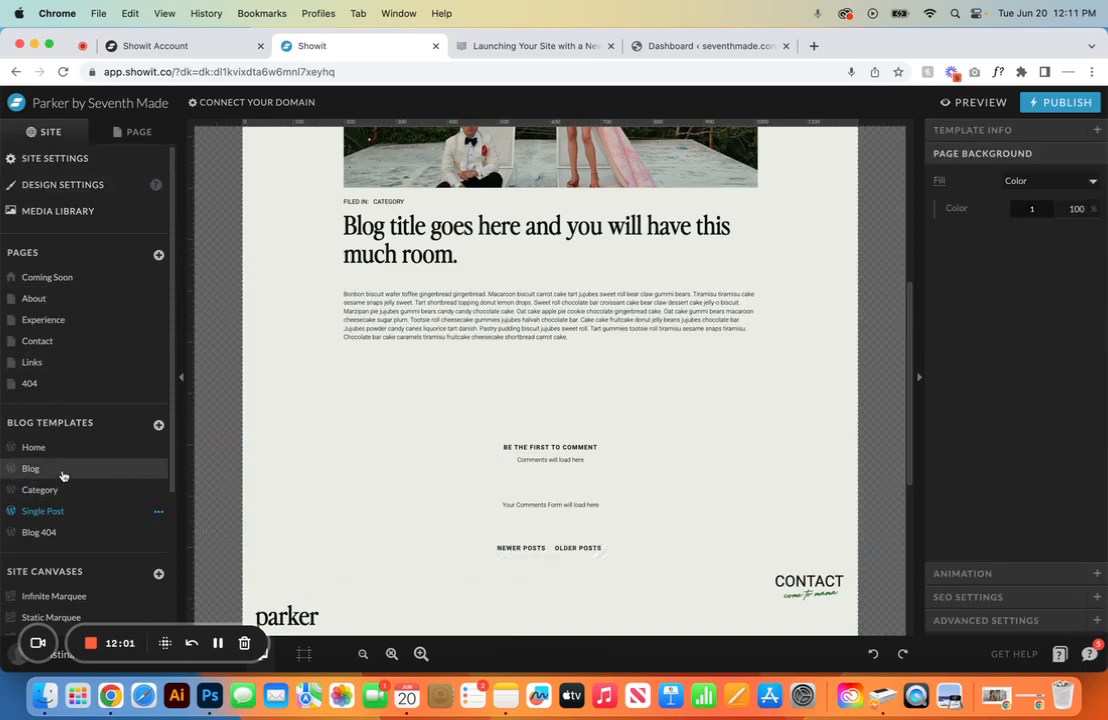
scroll(474, 178, "up", 2)
scroll(474, 178, "up", 2)
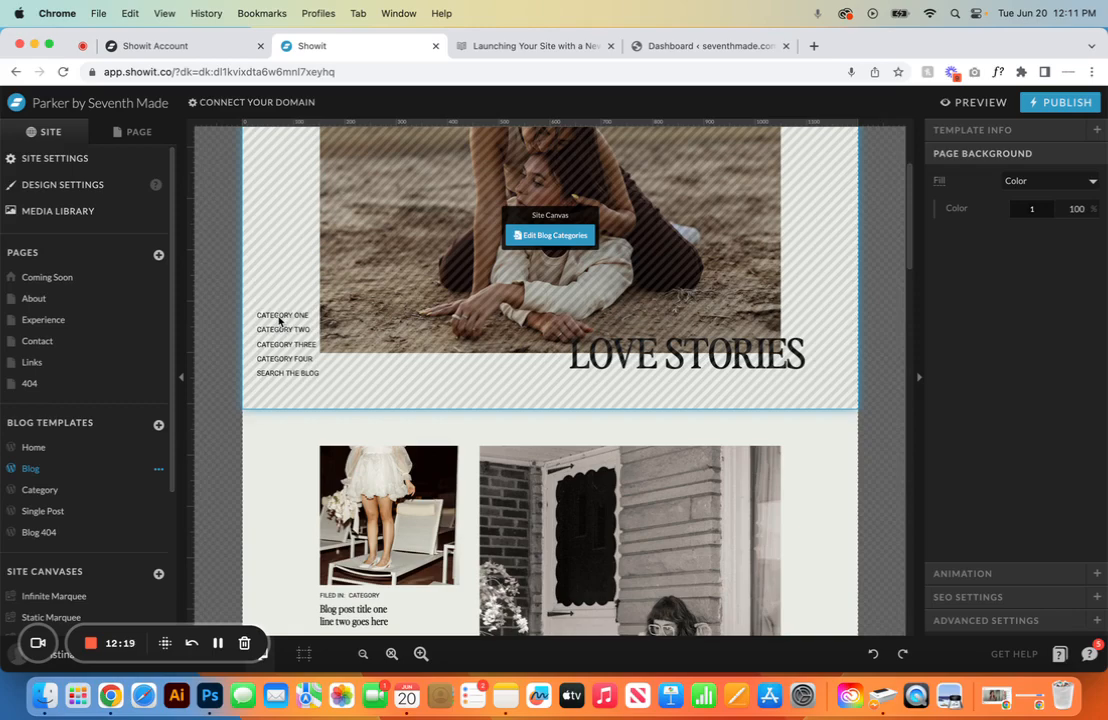
scroll(482, 420, "down", 4)
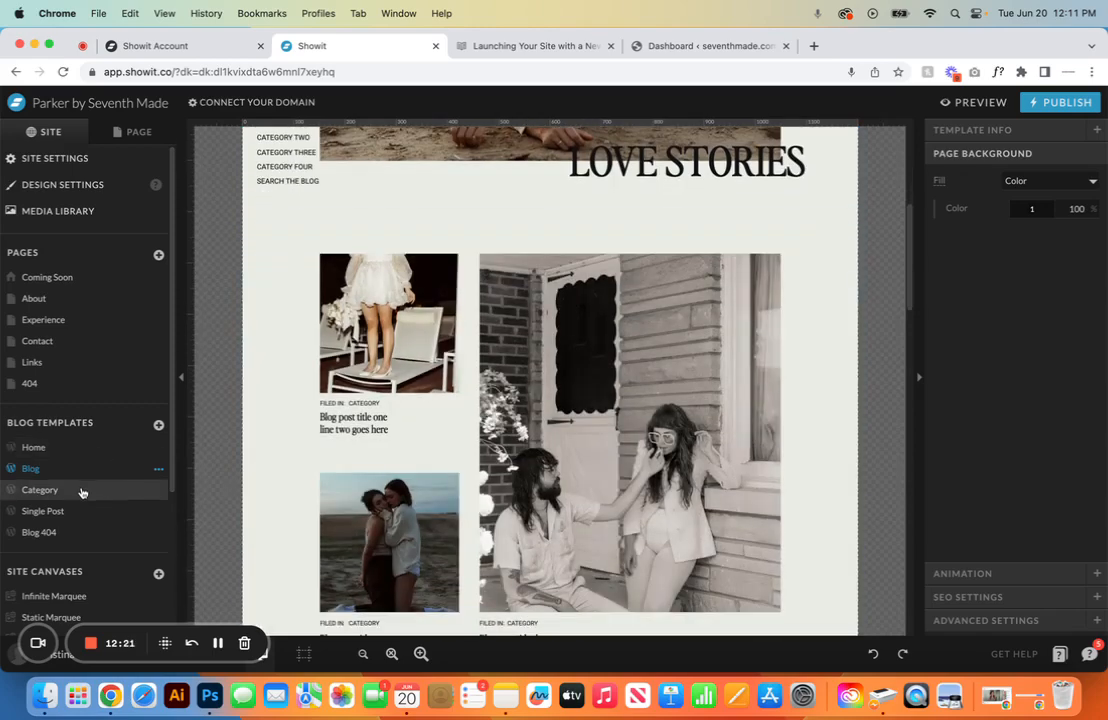
Step: Open the Category template and examine its Post Layout One to Post Layout Four canvases
left_click(82, 490)
scroll(440, 285, "down", 2)
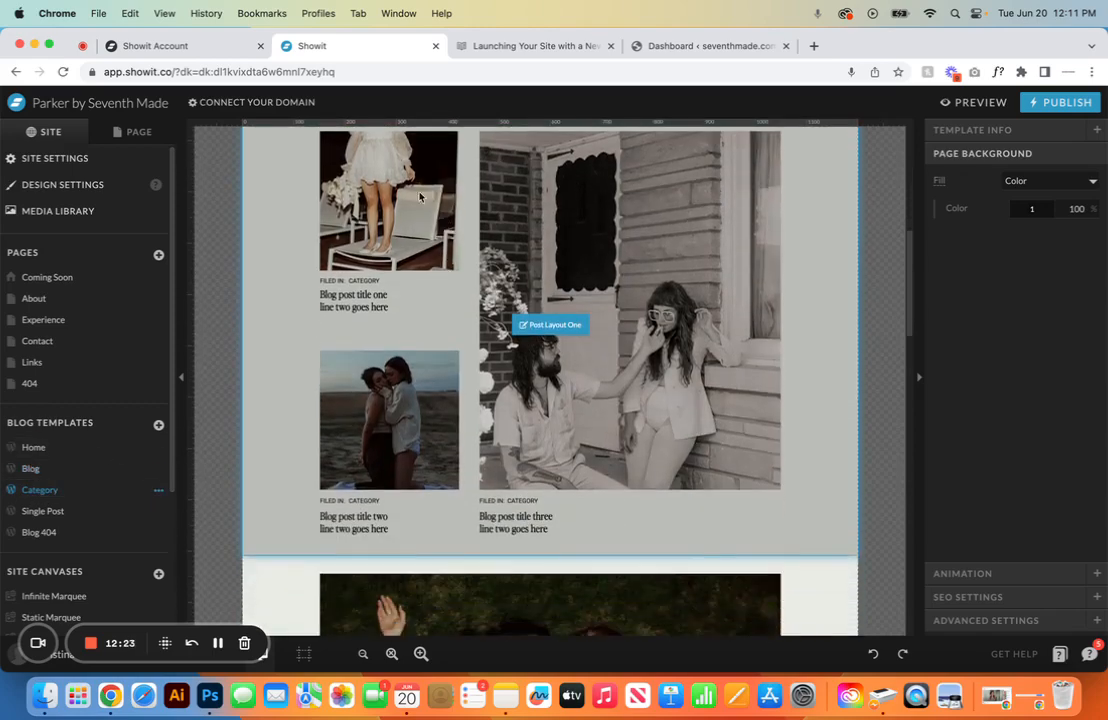
scroll(385, 430, "down", 4)
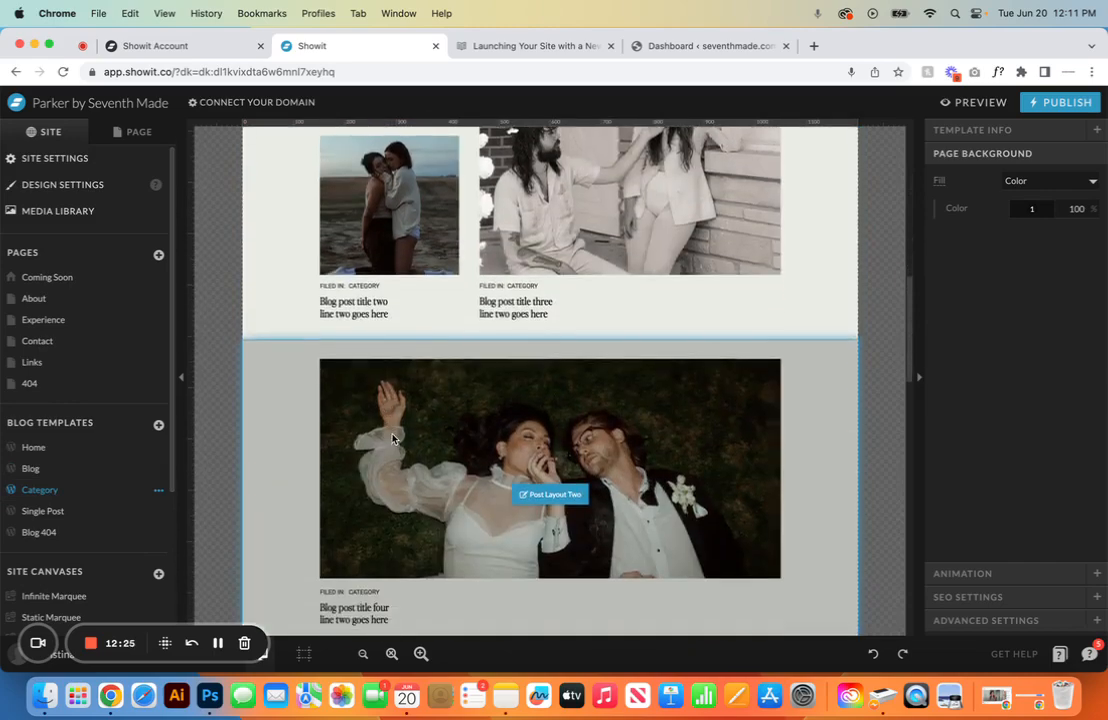
scroll(392, 438, "down", 7)
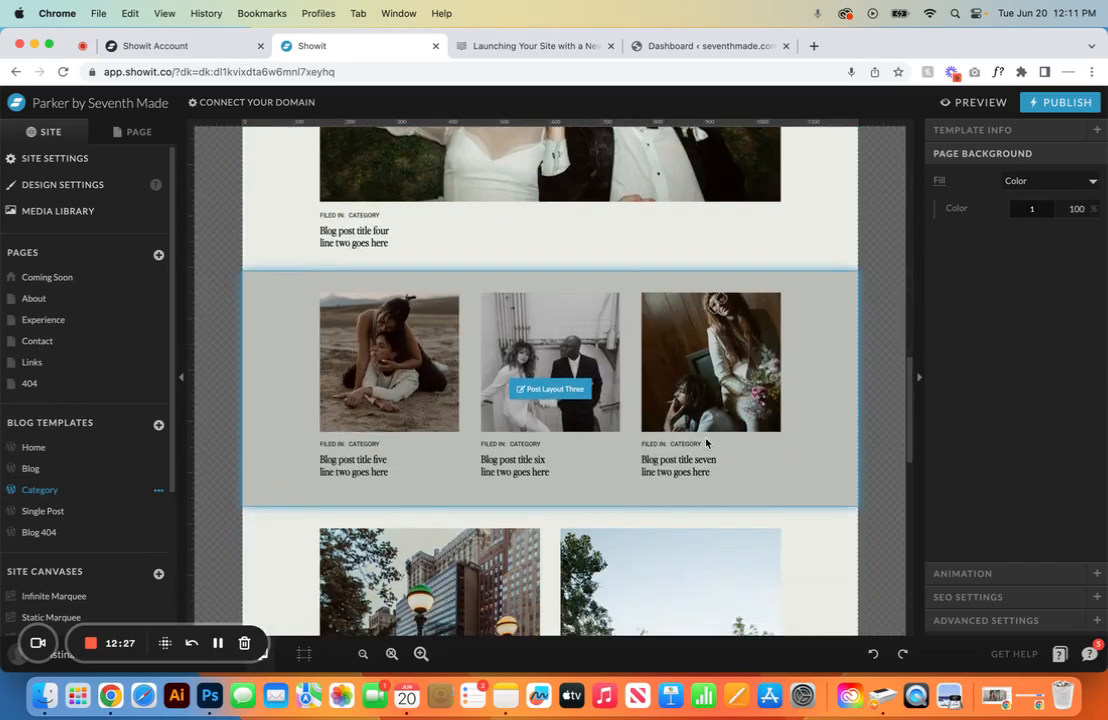
scroll(706, 443, "down", 4)
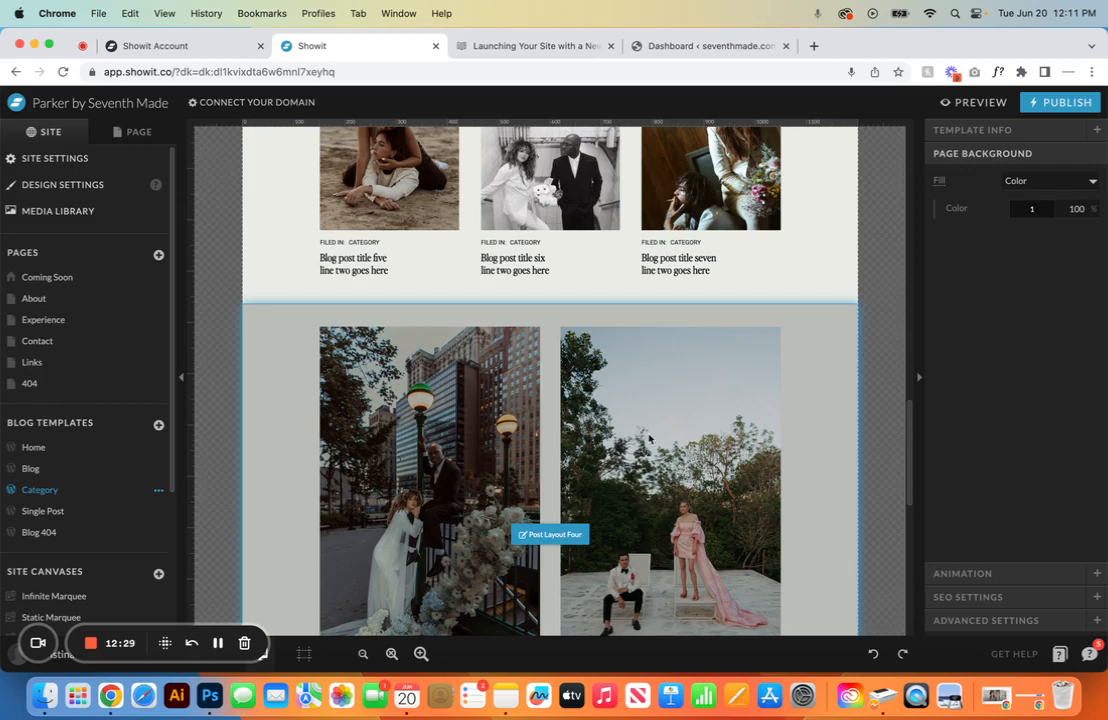
scroll(452, 402, "down", 3)
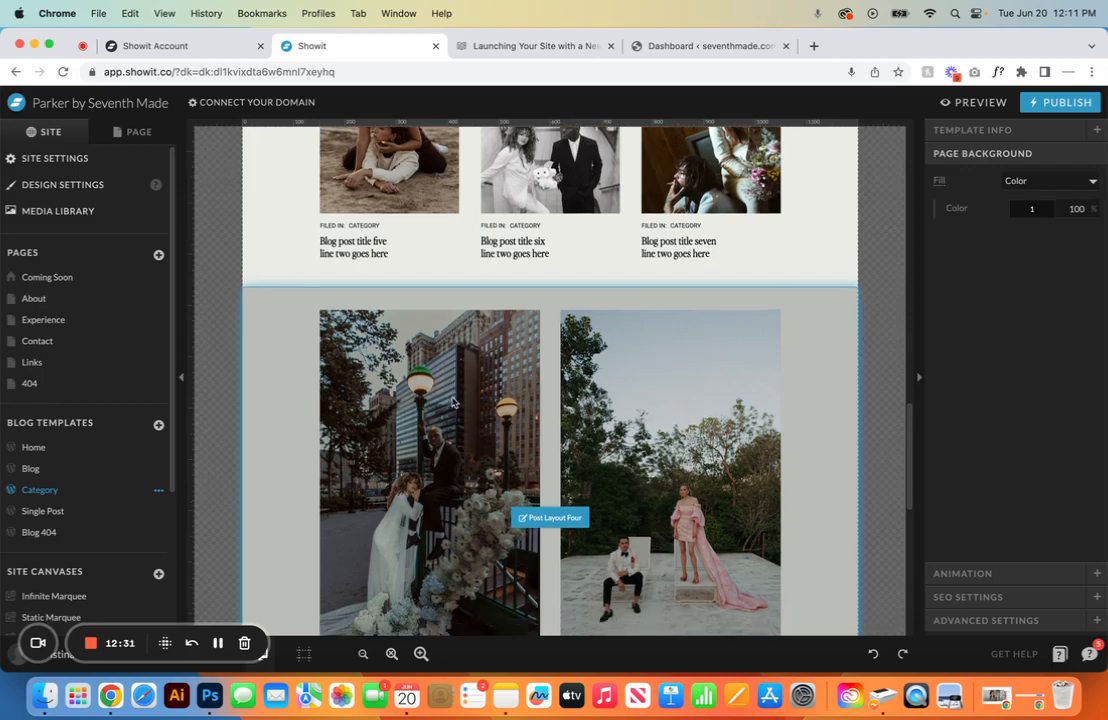
scroll(452, 402, "up", 6)
scroll(452, 402, "up", 10)
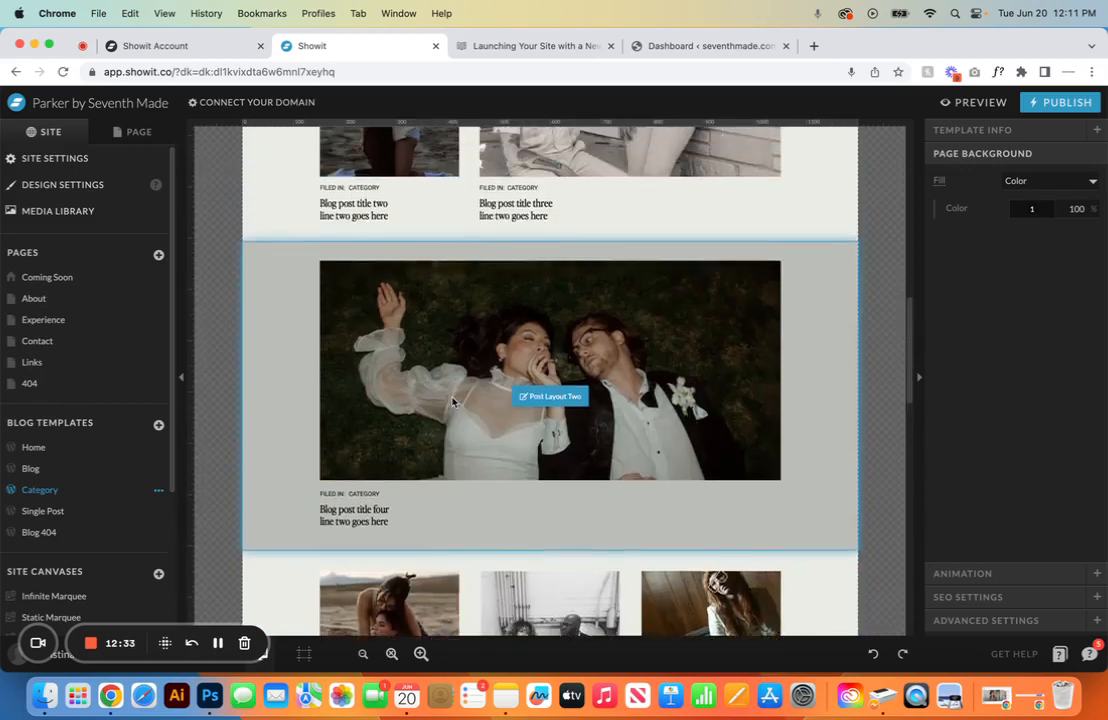
scroll(452, 402, "up", 3)
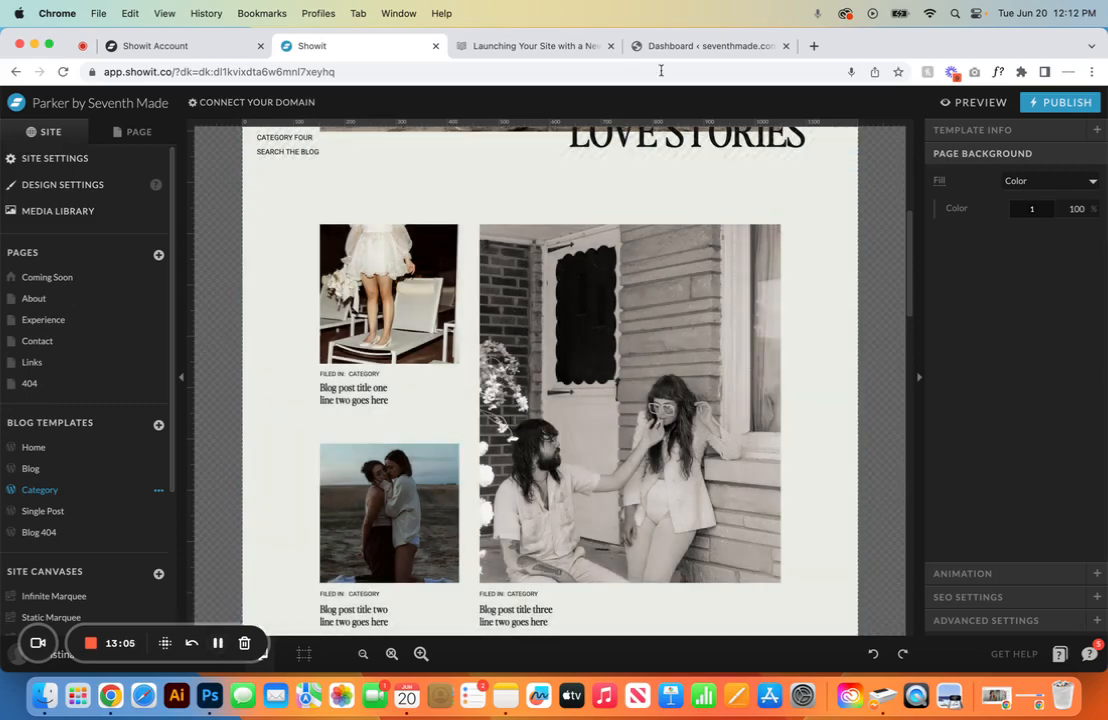
Step: Switch to the WordPress dashboard and search the plugins available to add for "yoast"
left_click(676, 48)
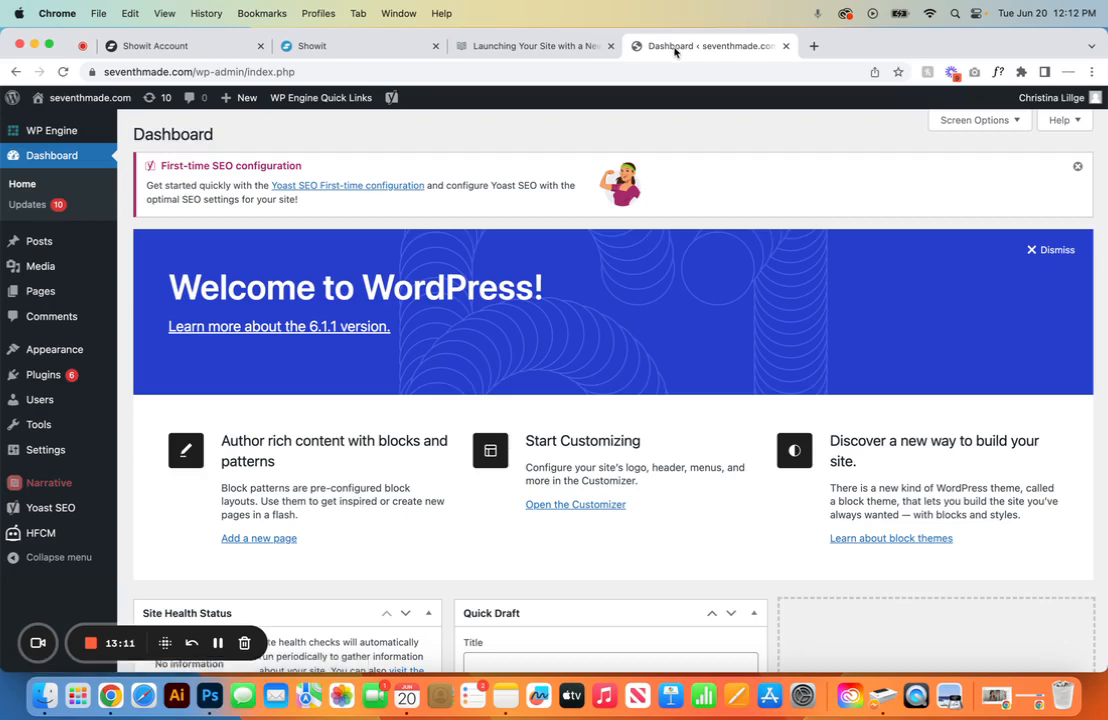
mouse_move(44, 375)
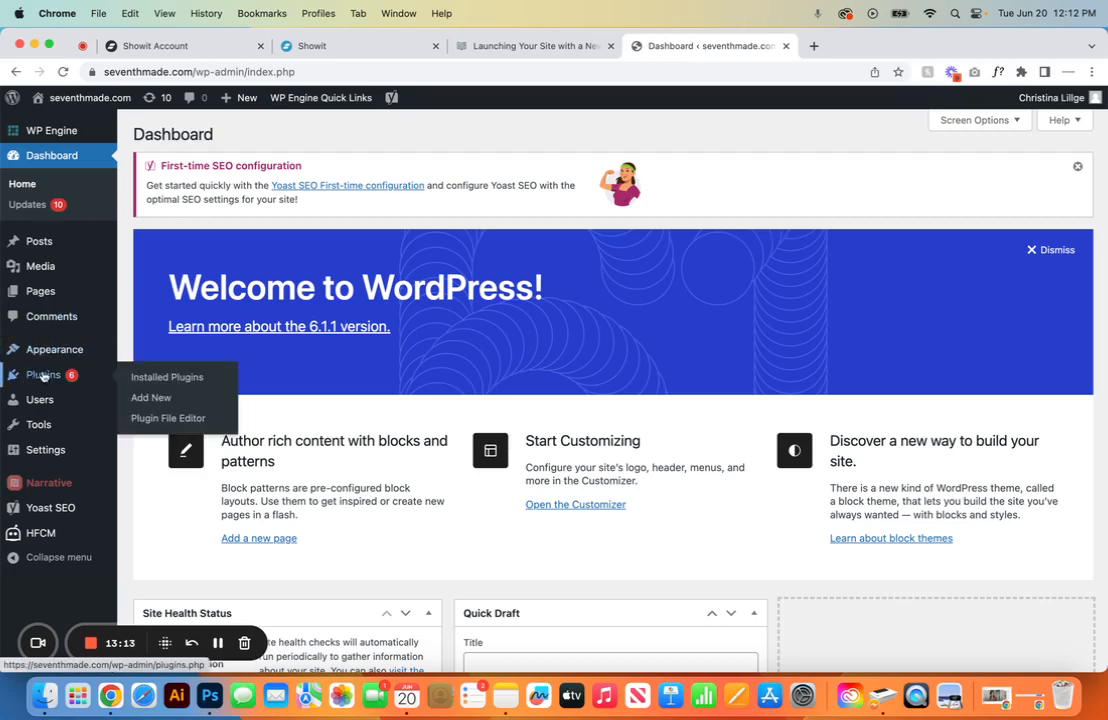
left_click(163, 397)
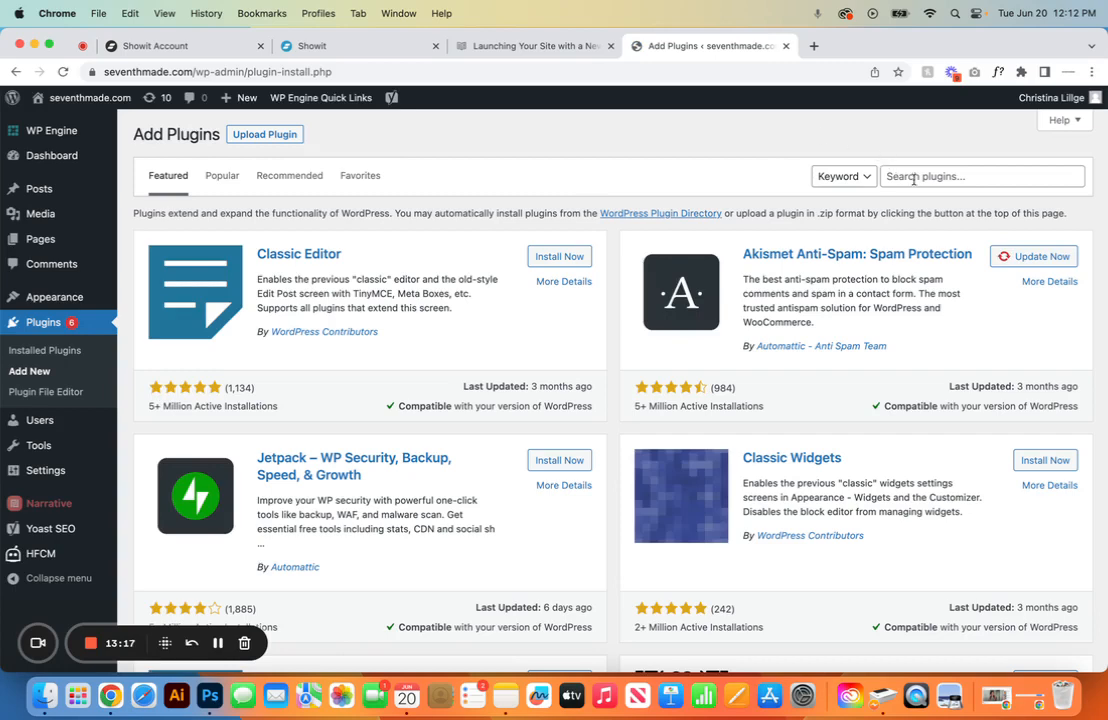
left_click(913, 180)
type("yoast")
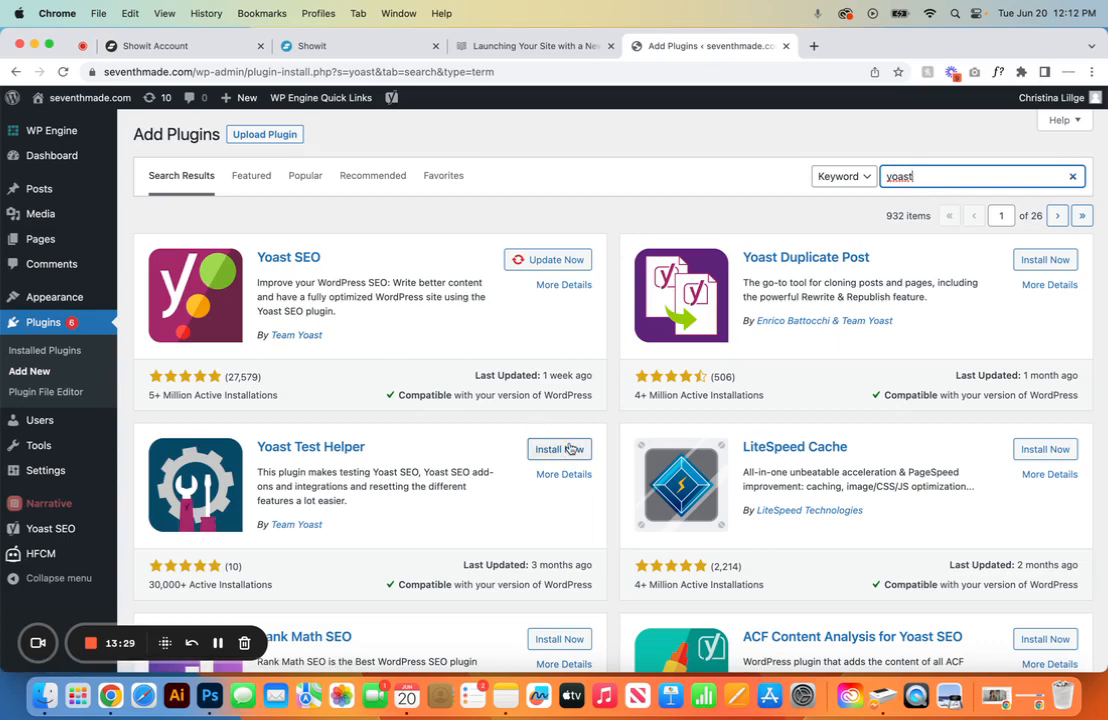
Step: Review the installed WordPress plugins down to Yoast SEO, and open the post Categories page
left_click(30, 330)
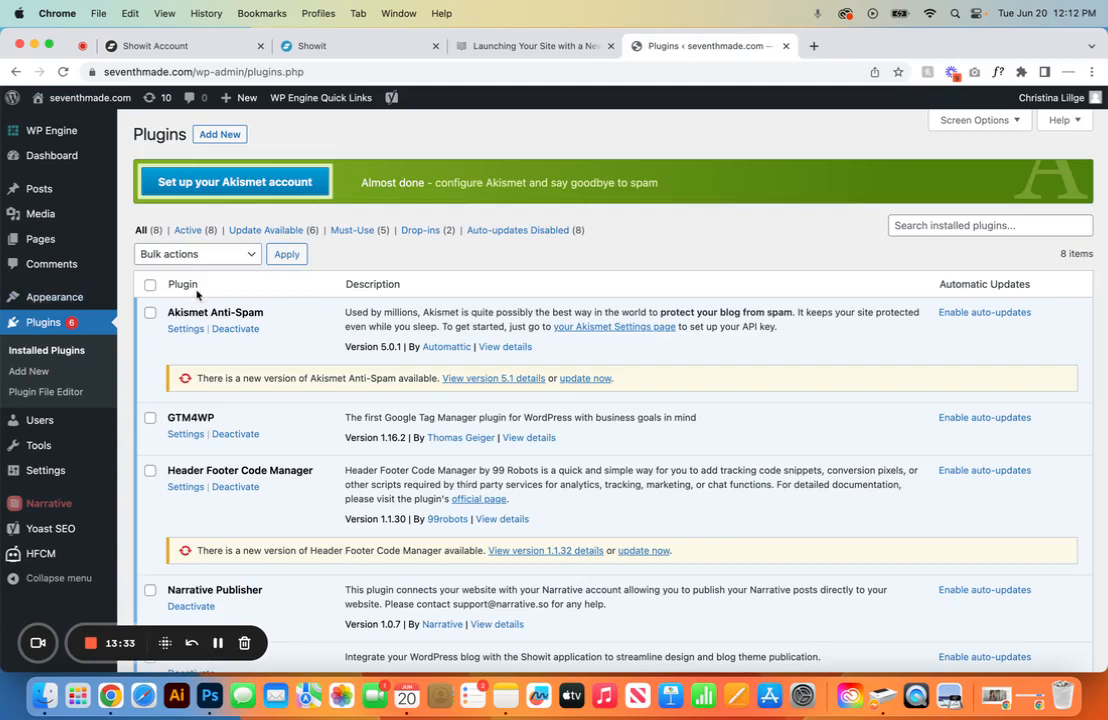
scroll(230, 433, "down", 10)
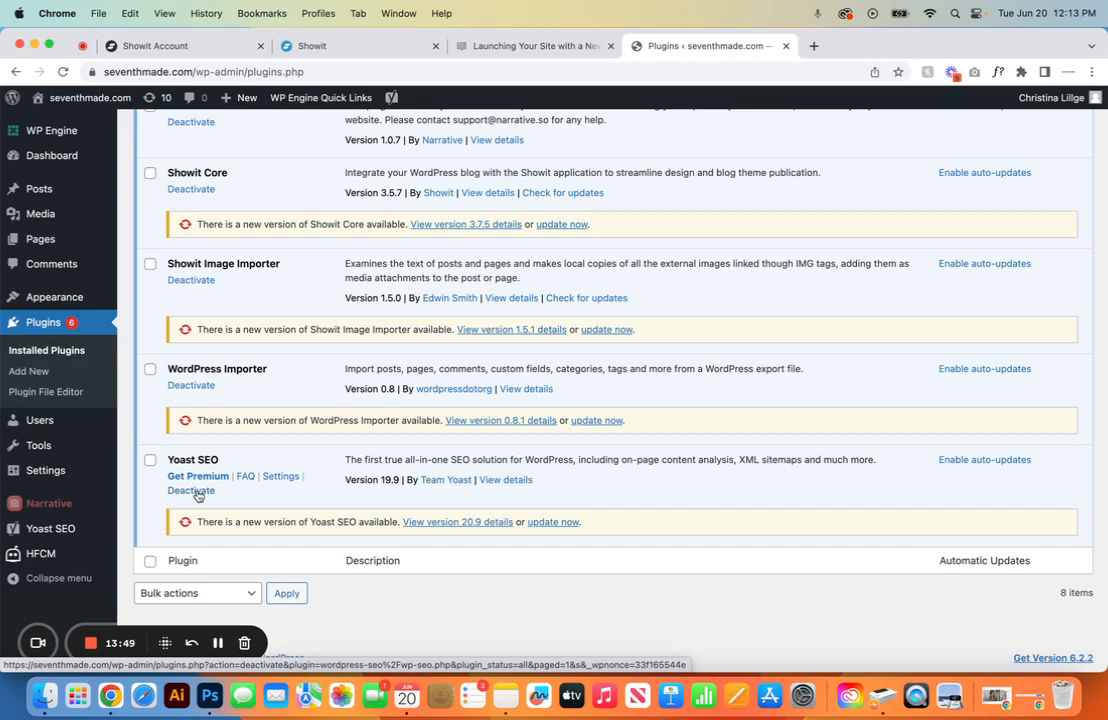
mouse_move(48, 185)
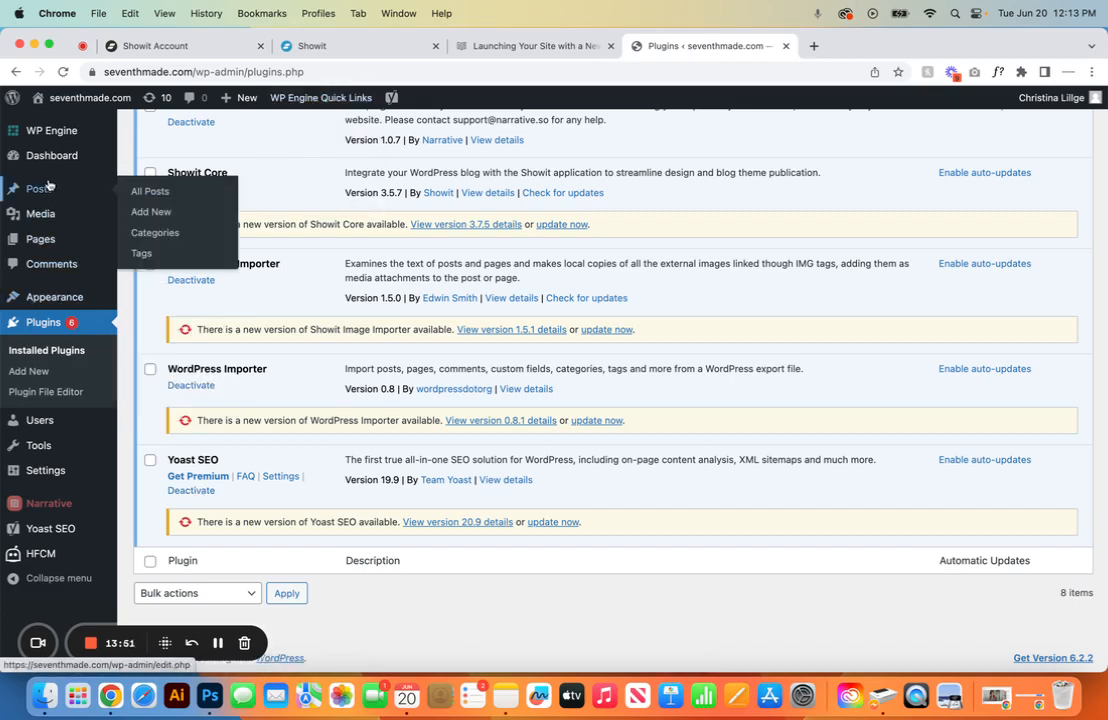
left_click(155, 234)
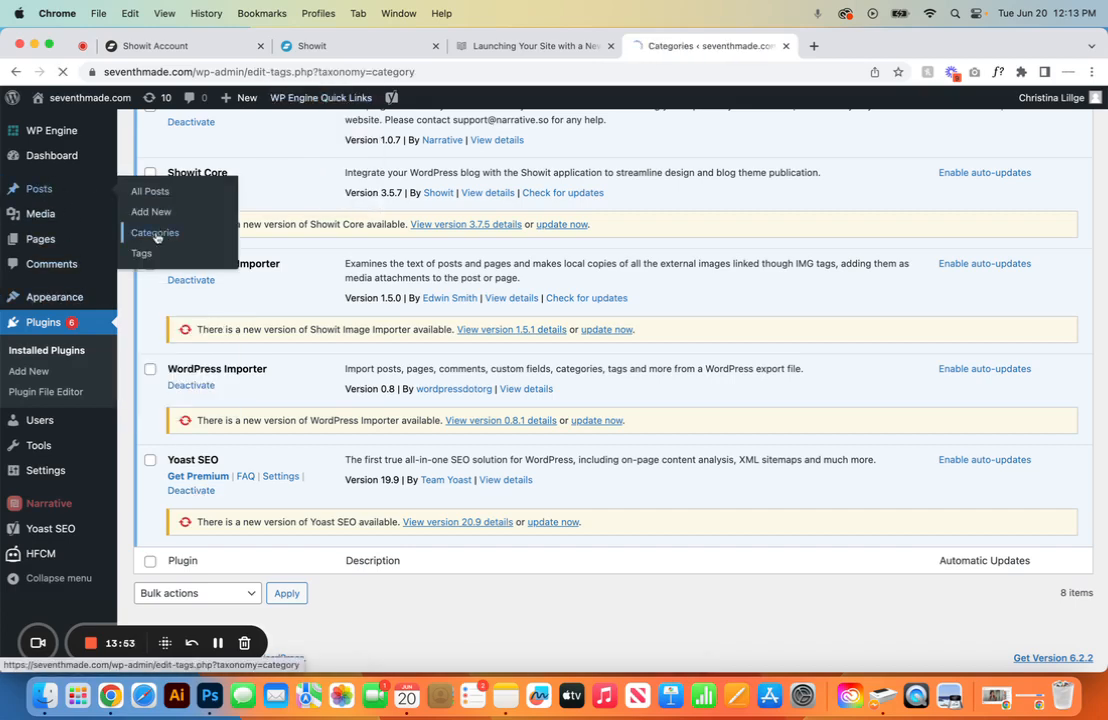
Step: Switch back to Showit and open the Blog template's Blog Categories site canvas for editing
left_click(363, 47)
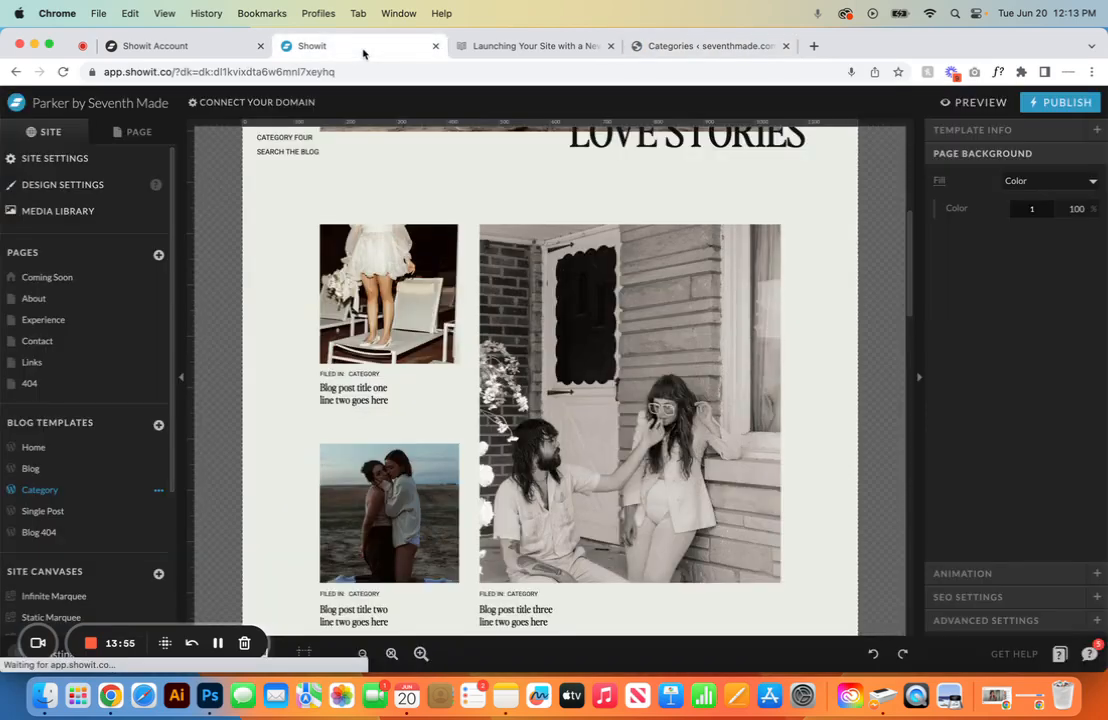
scroll(376, 195, "up", 3)
scroll(376, 201, "up", 5)
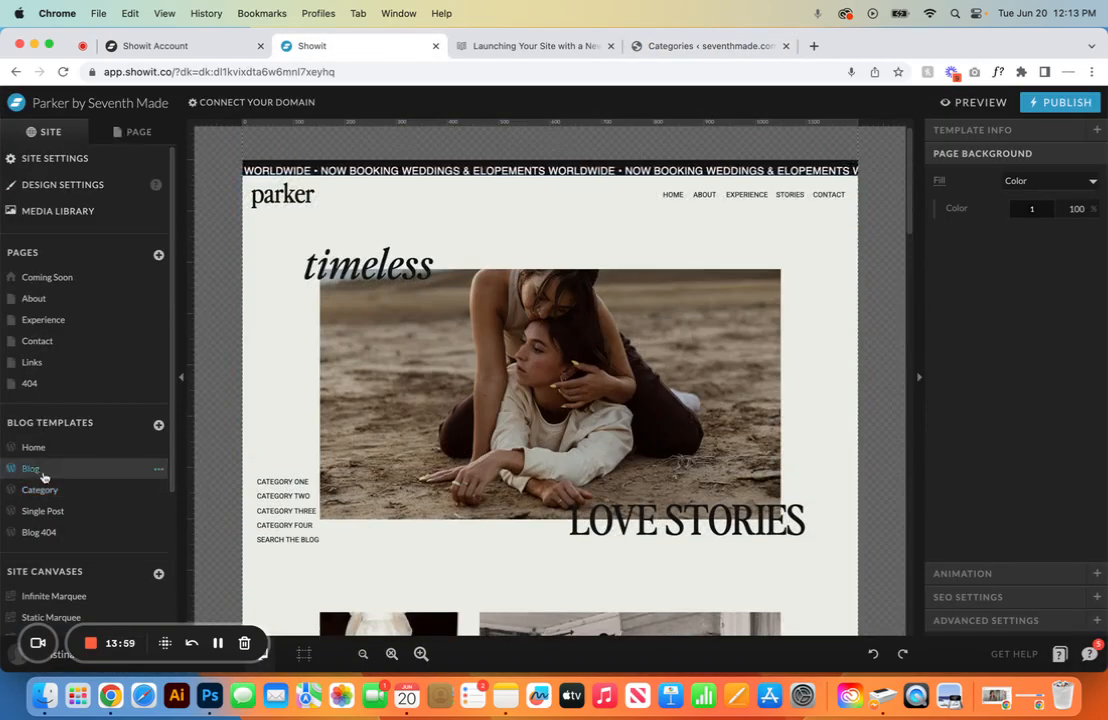
left_click(38, 469)
left_click(130, 136)
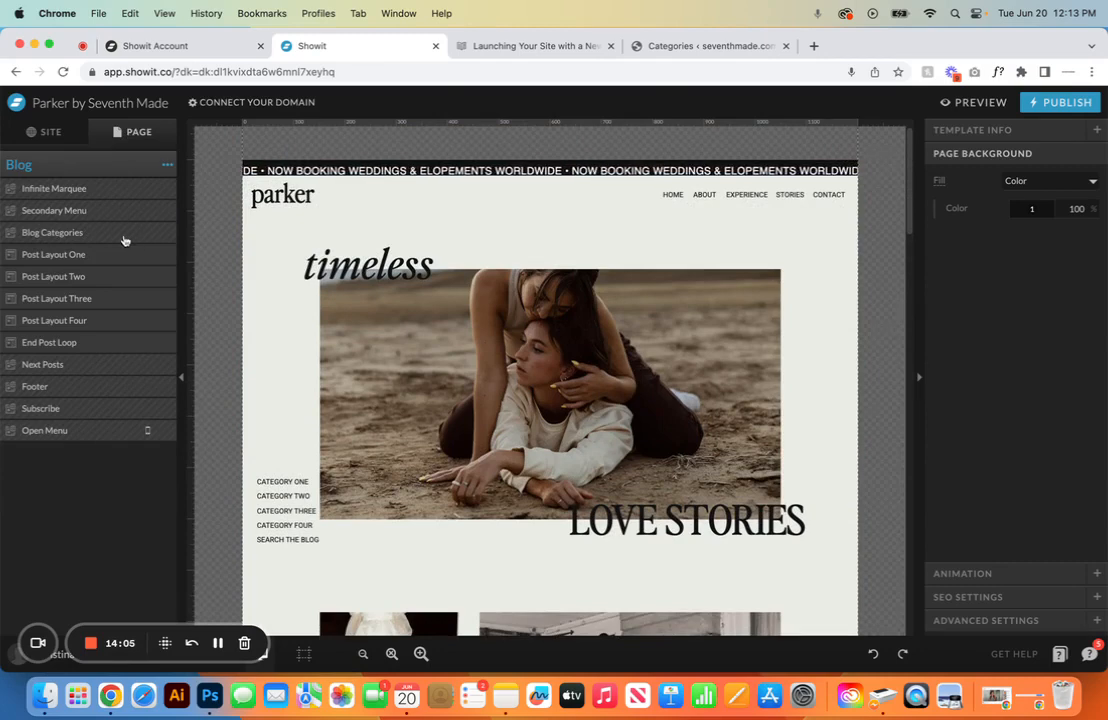
left_click(101, 236)
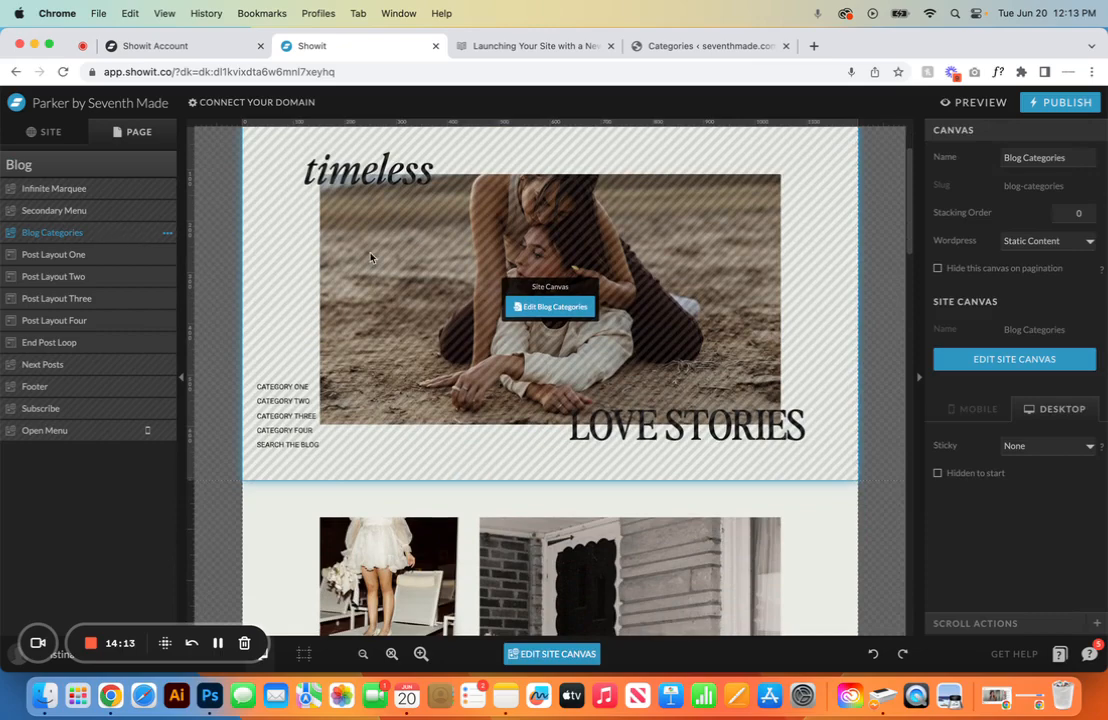
left_click(553, 309)
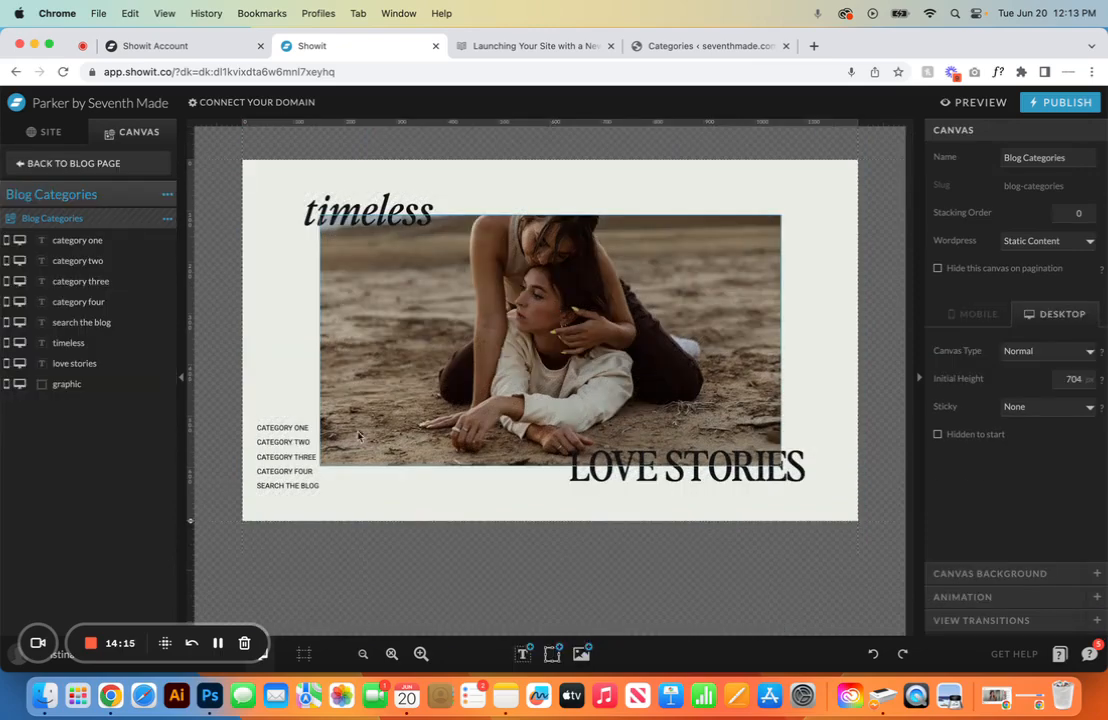
Step: Change the category one text on the Blog Categories canvas to "Weddings"
left_click(284, 429)
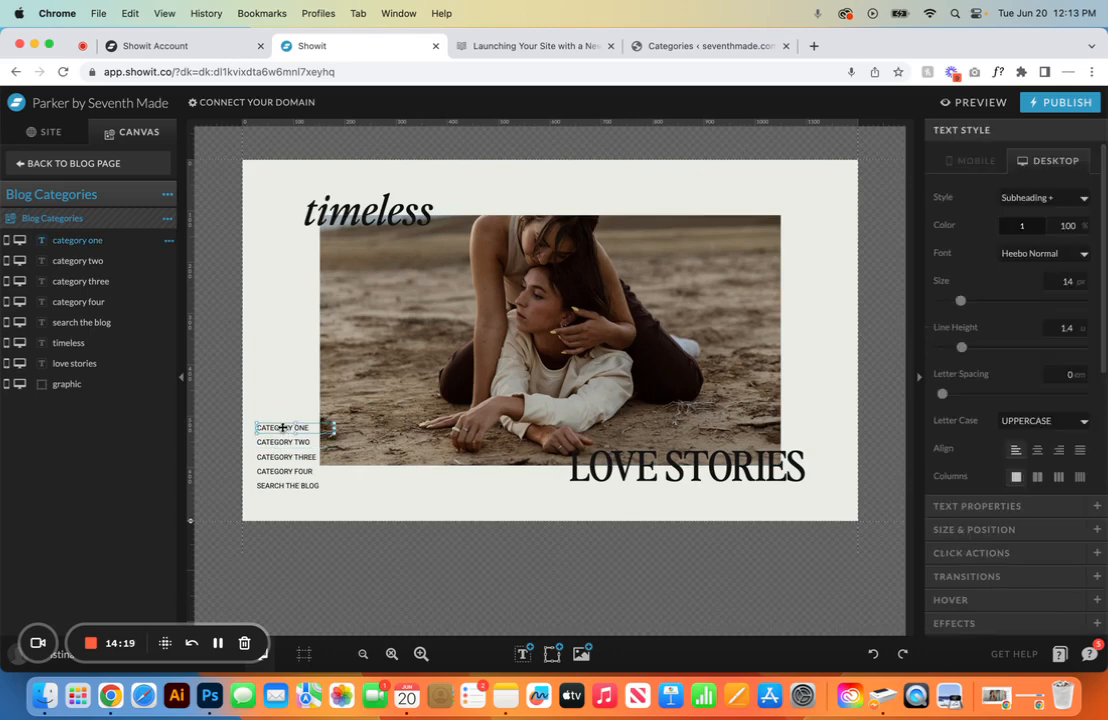
double_click(283, 428)
type("wedd")
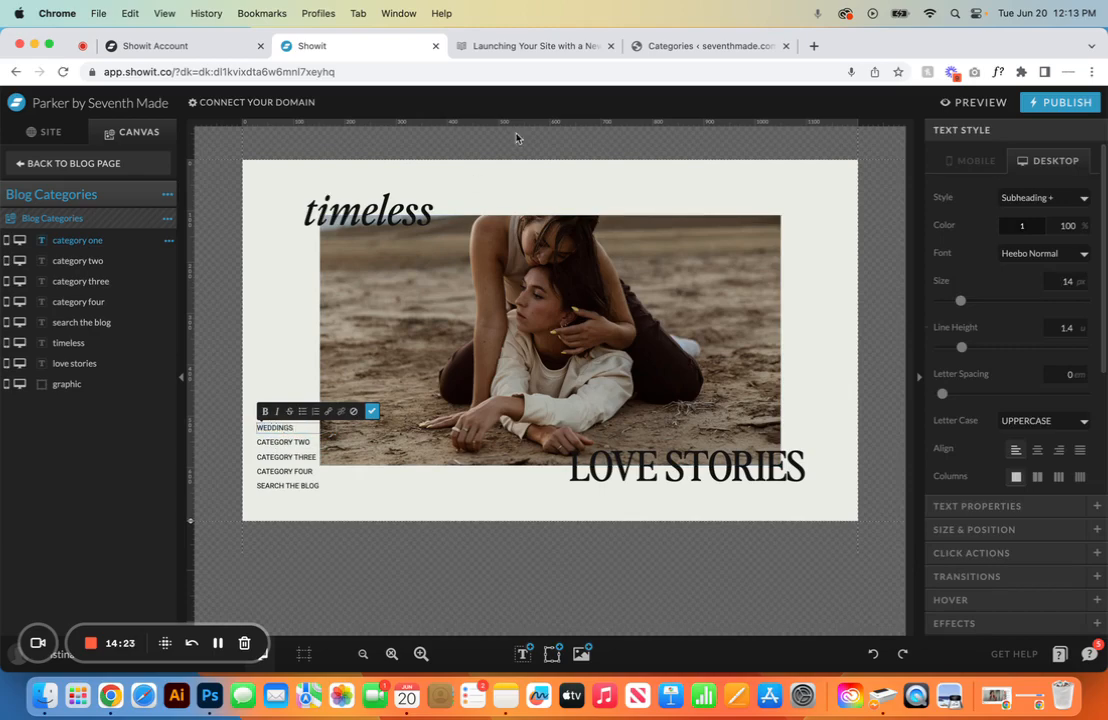
Step: Switch to the WordPress Categories page and add a category named Weddings with the slug weddings
left_click(676, 47)
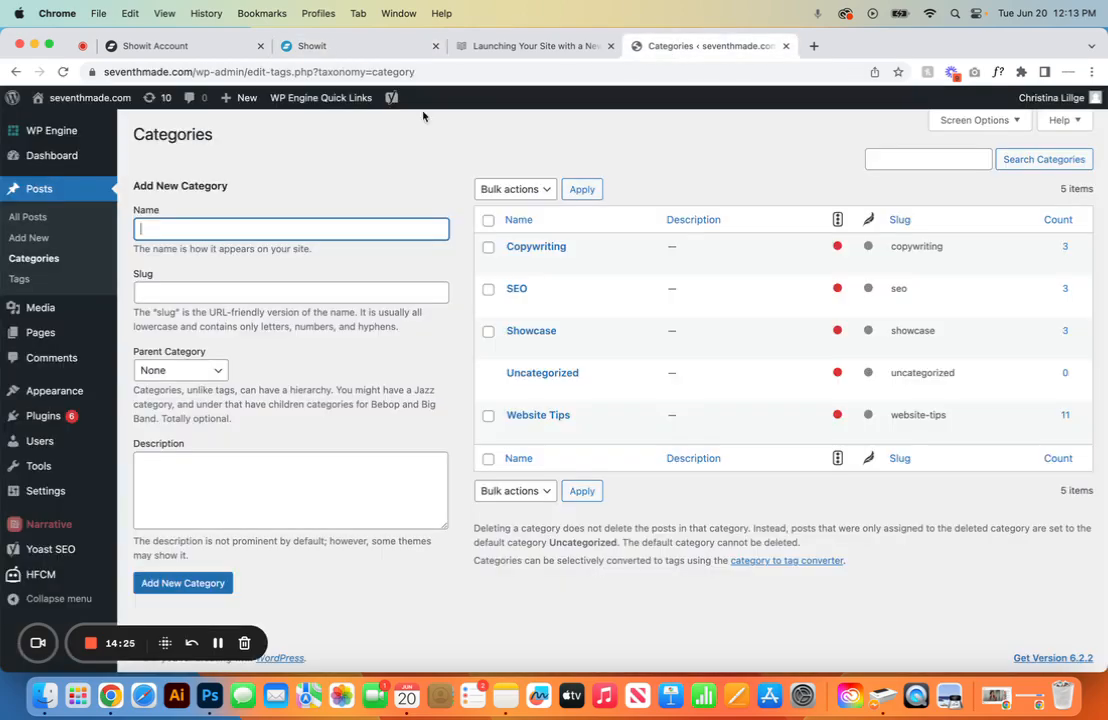
type("Weedingsngs")
left_click(143, 294)
type("w")
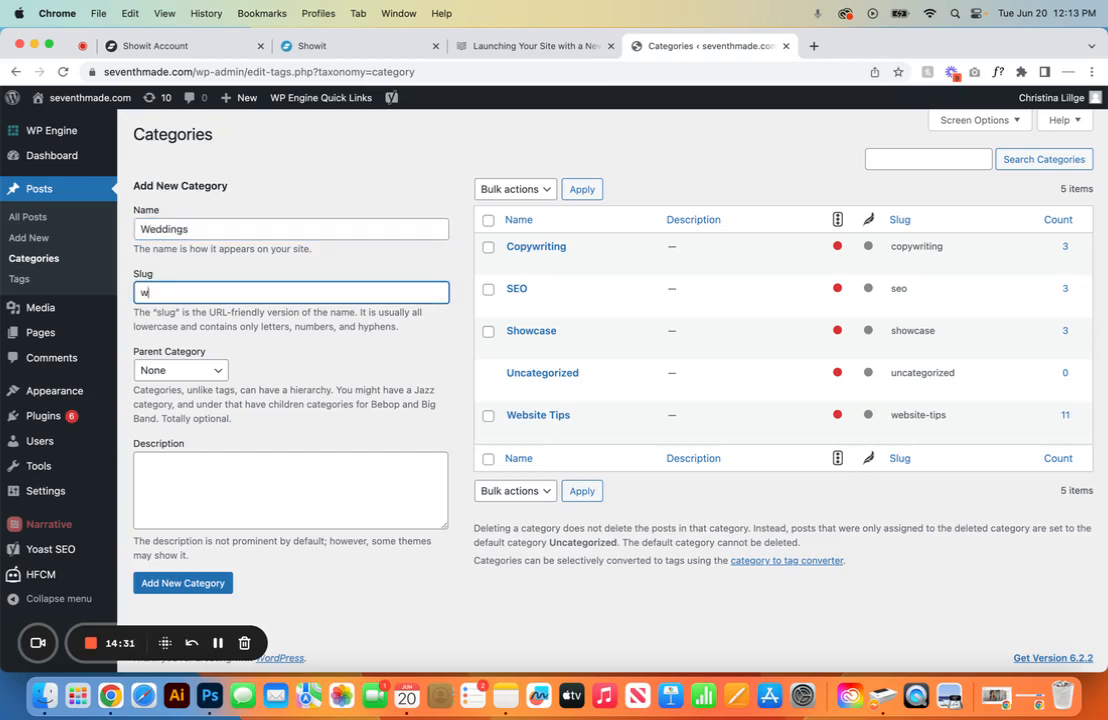
type("eddings")
left_click(196, 581)
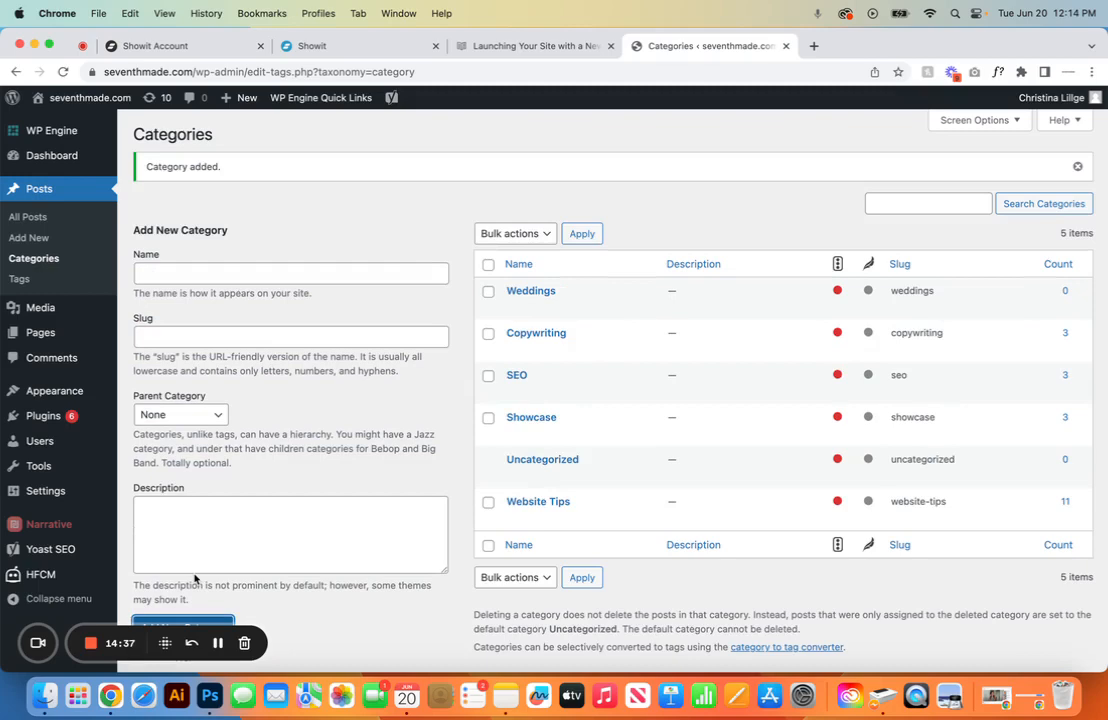
Step: Switch back to Showit and set the Weddings text's link URL to /category/weddings
left_click(363, 49)
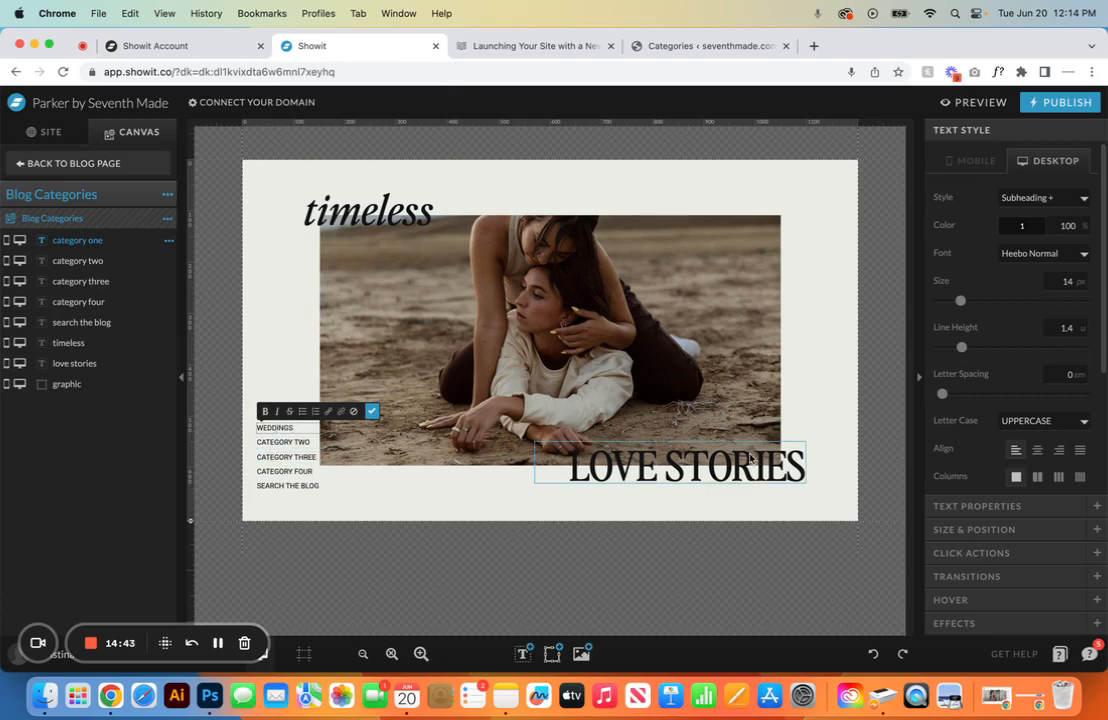
left_click(955, 553)
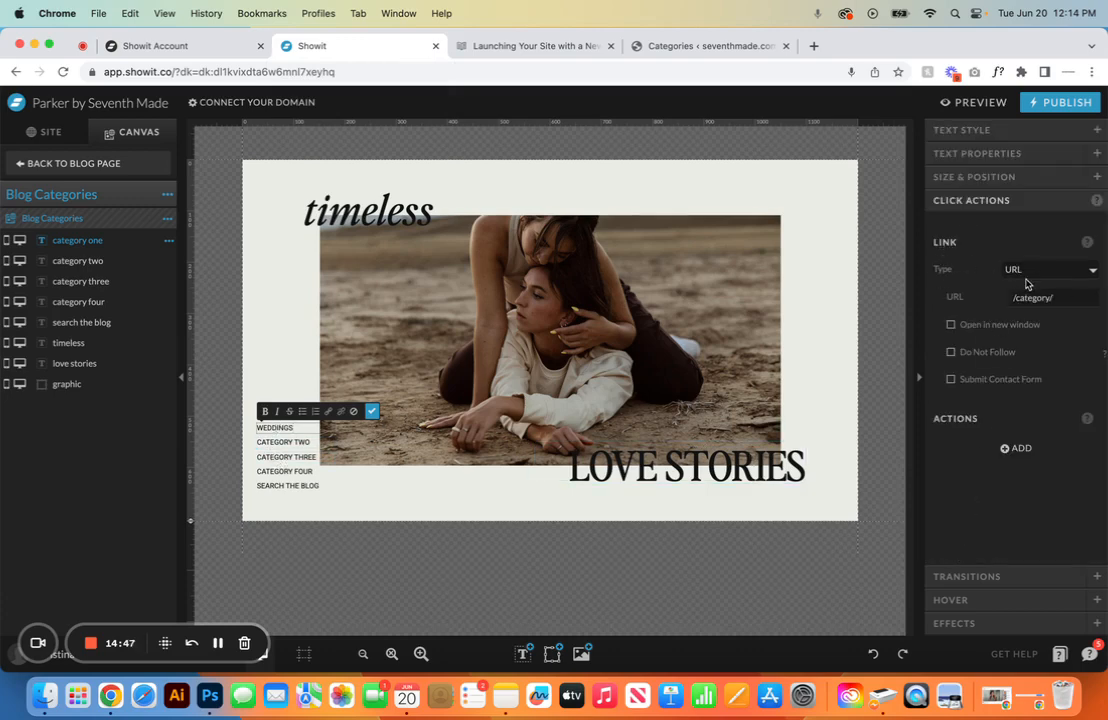
left_click(1060, 299)
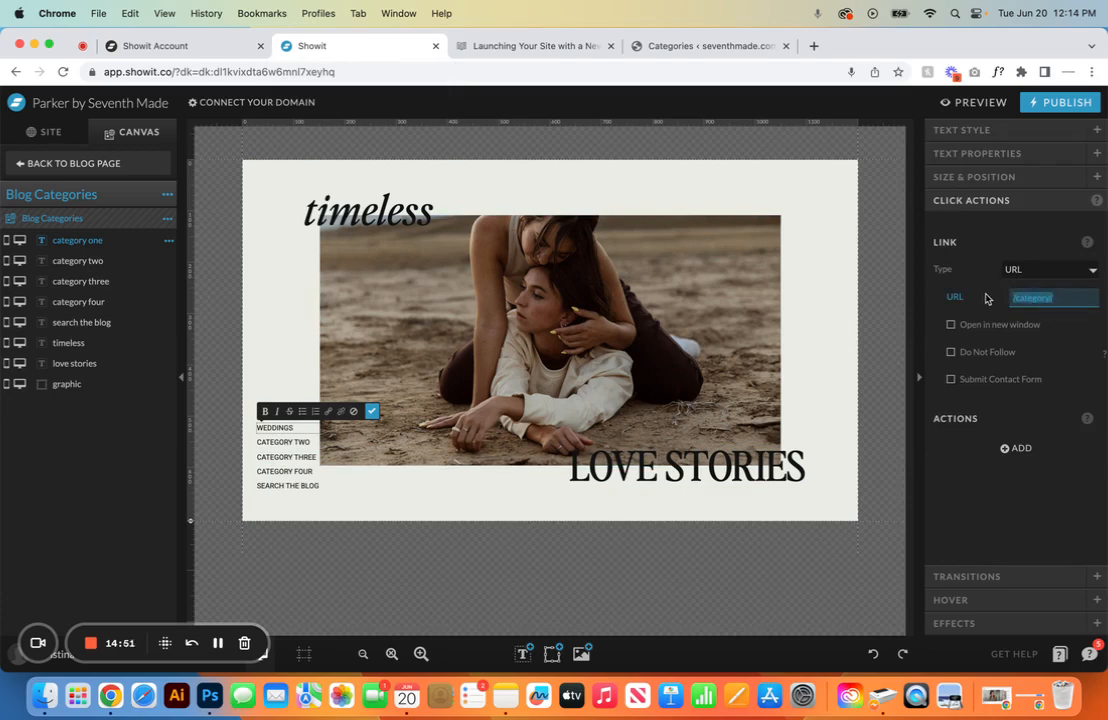
left_click(1064, 296)
type("weddings")
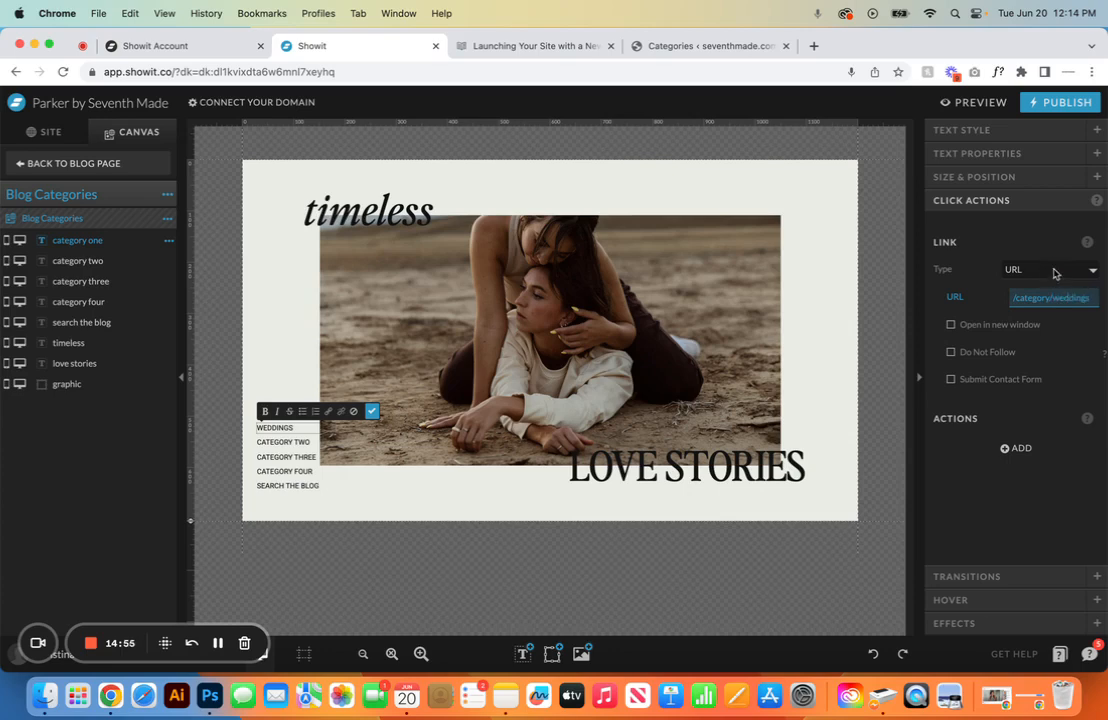
left_click(1035, 232)
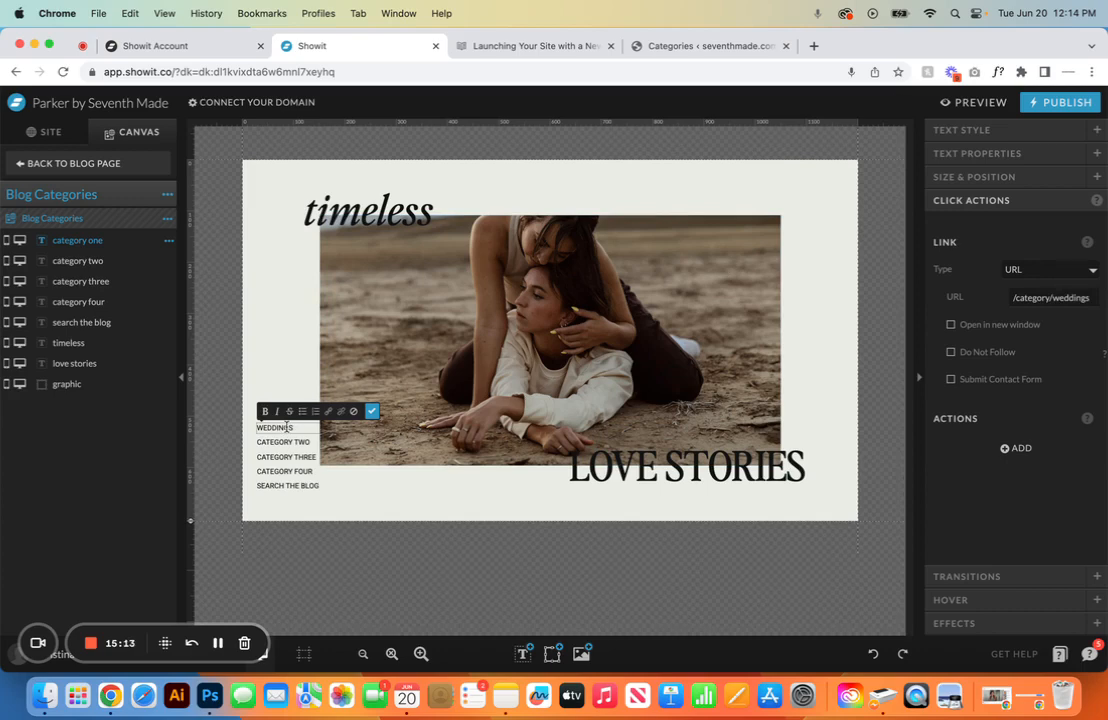
Step: Switch to WordPress and add a category named Mentor Session with the slug mentor-sessions
left_click(686, 48)
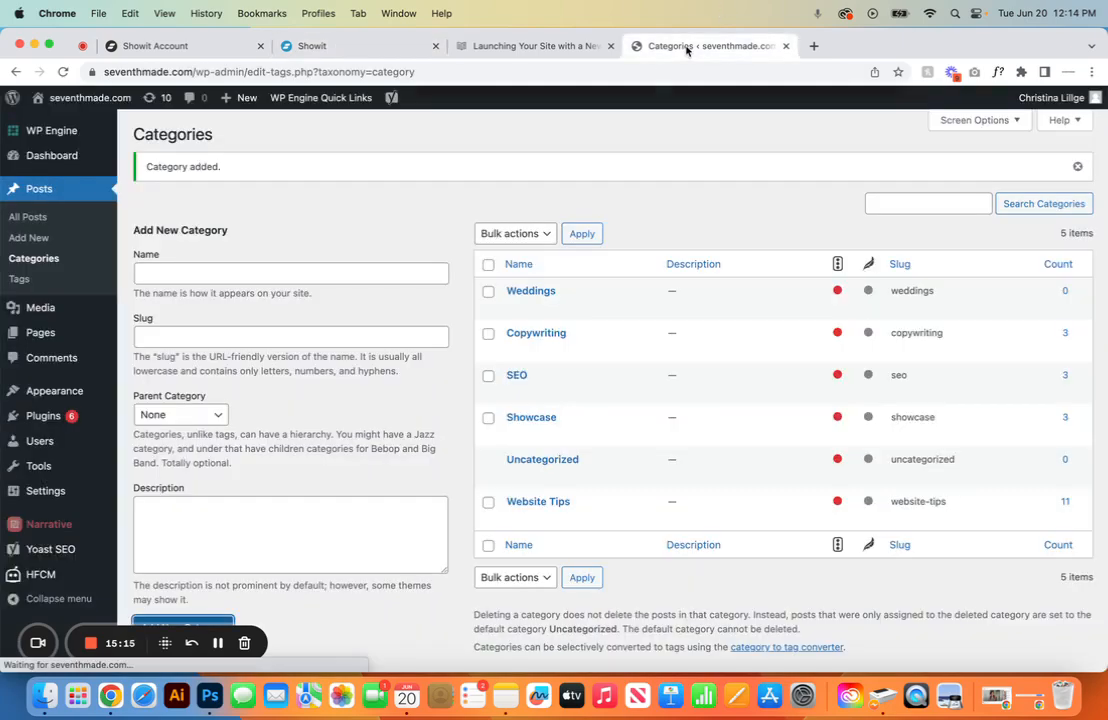
left_click(239, 272)
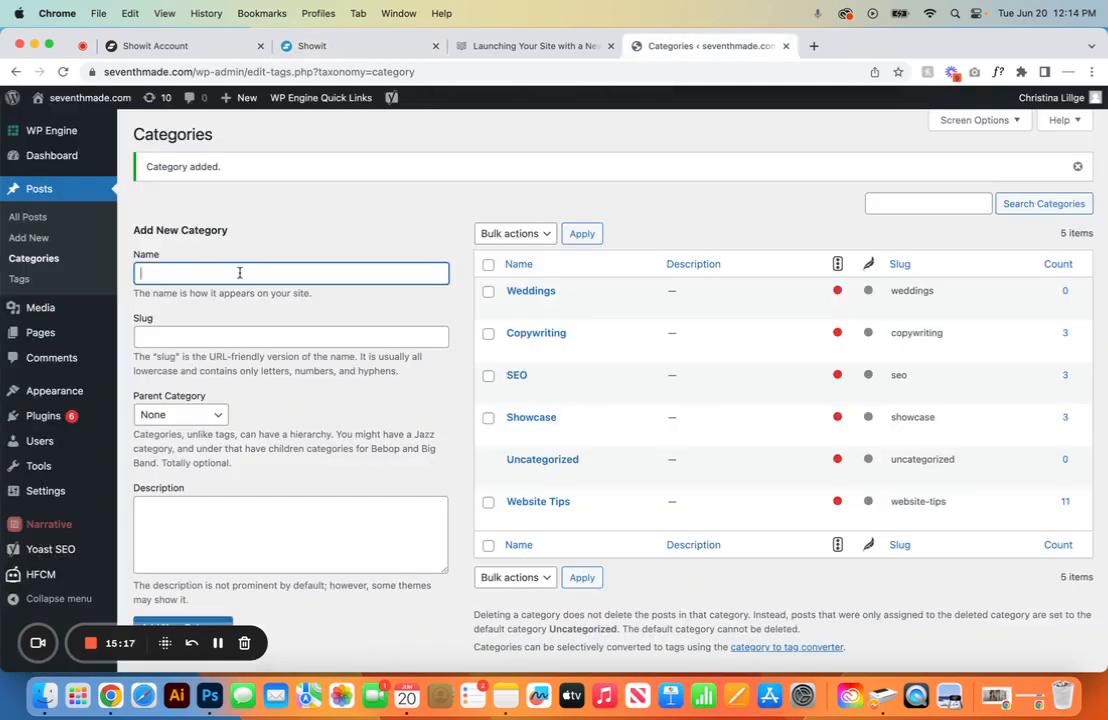
type("Mentor Session")
left_click(230, 334)
type("mentor")
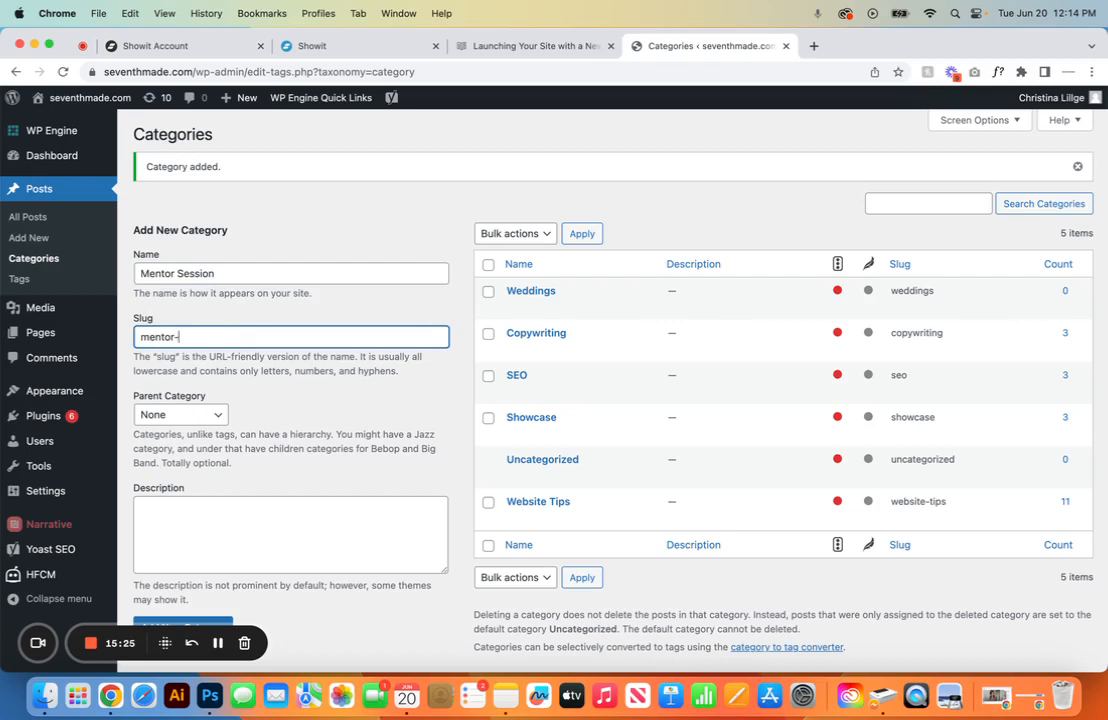
type("-sessions")
scroll(222, 371, "down", 1)
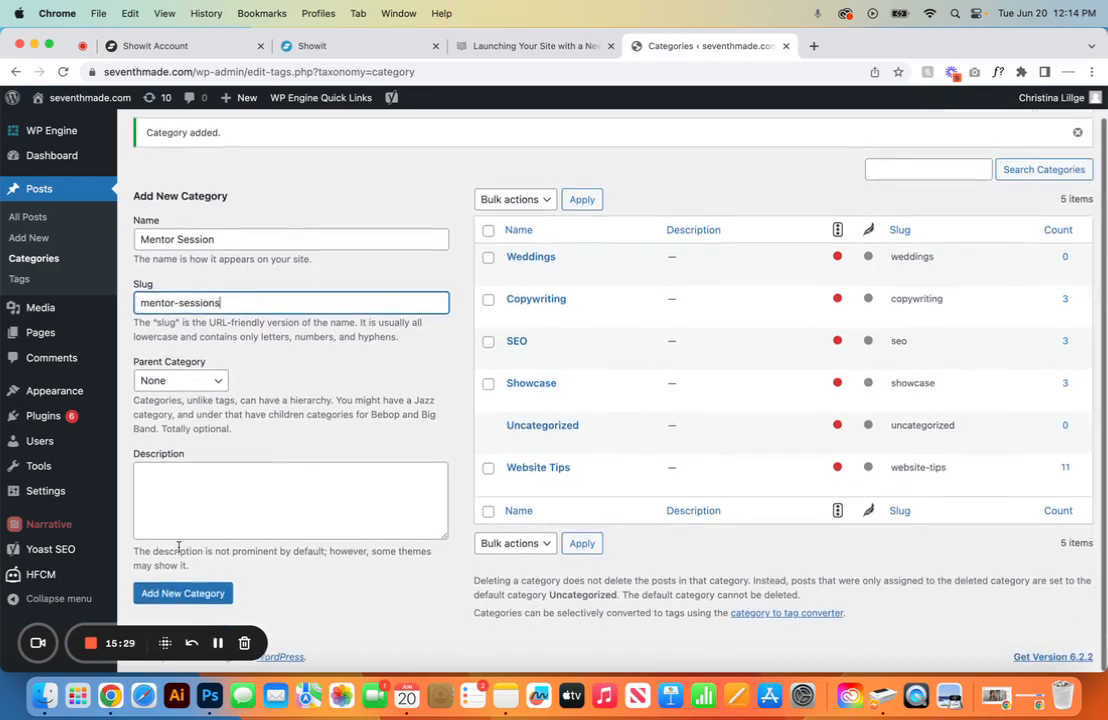
left_click(183, 594)
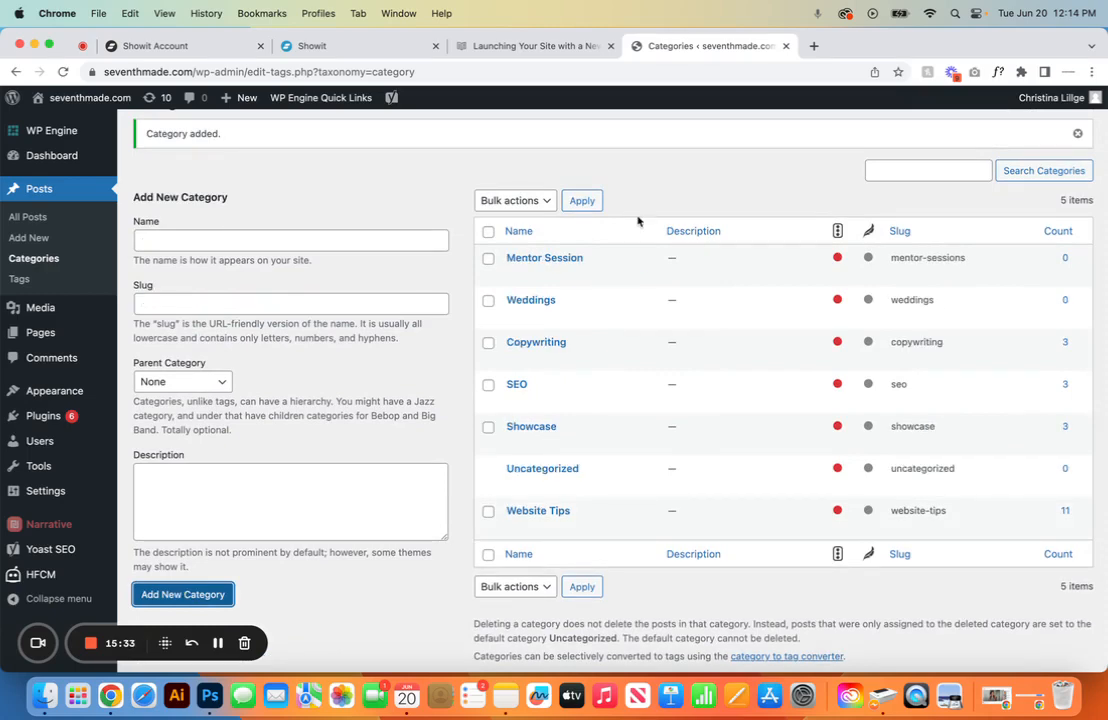
Step: Copy the mentor-sessions slug, and in Showit change the category two text to "Mentor sessions"
left_click_drag(967, 261, 894, 258)
key("super+c")
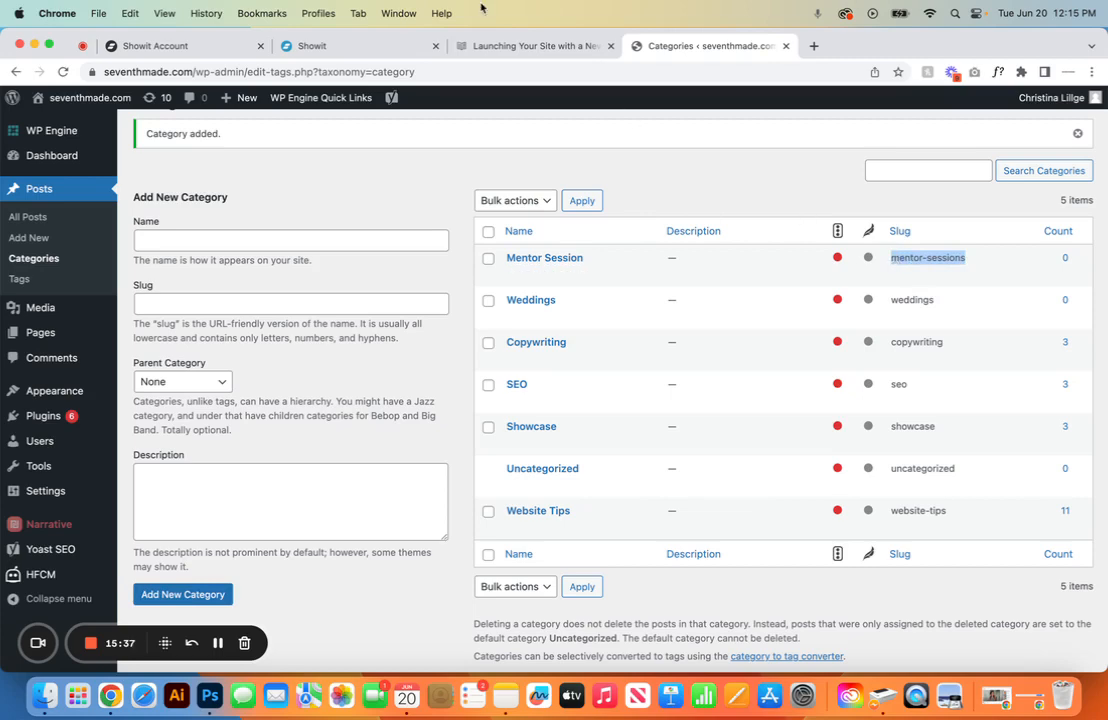
left_click(320, 46)
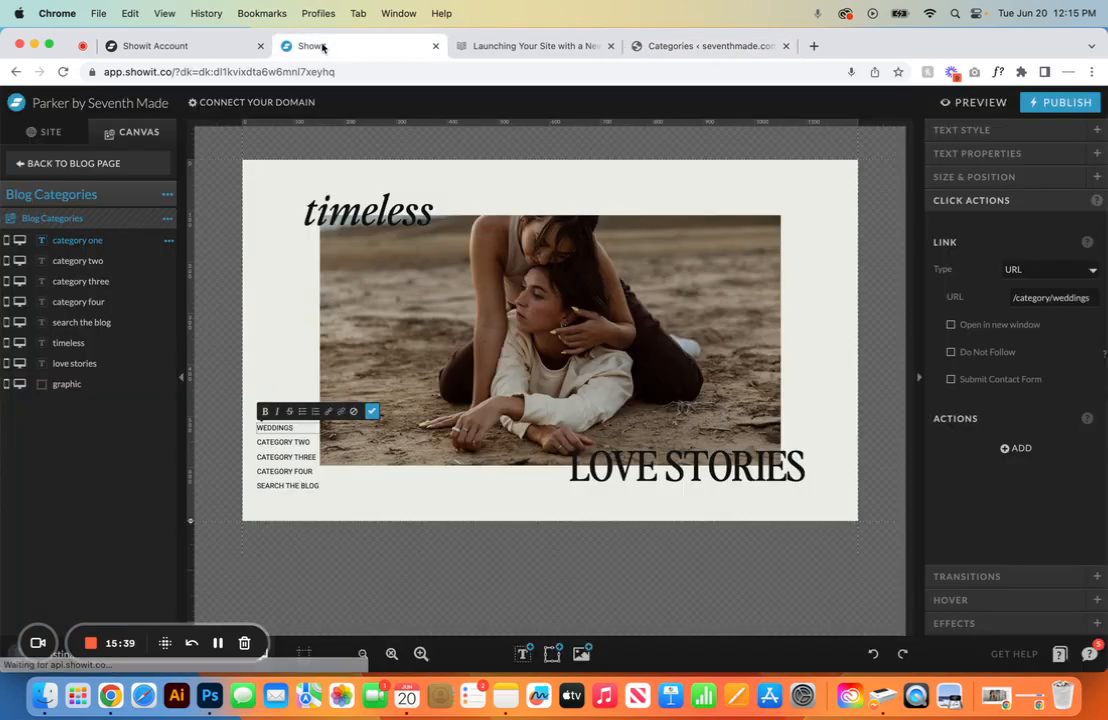
left_click(287, 443)
triple_click(287, 443)
type("M")
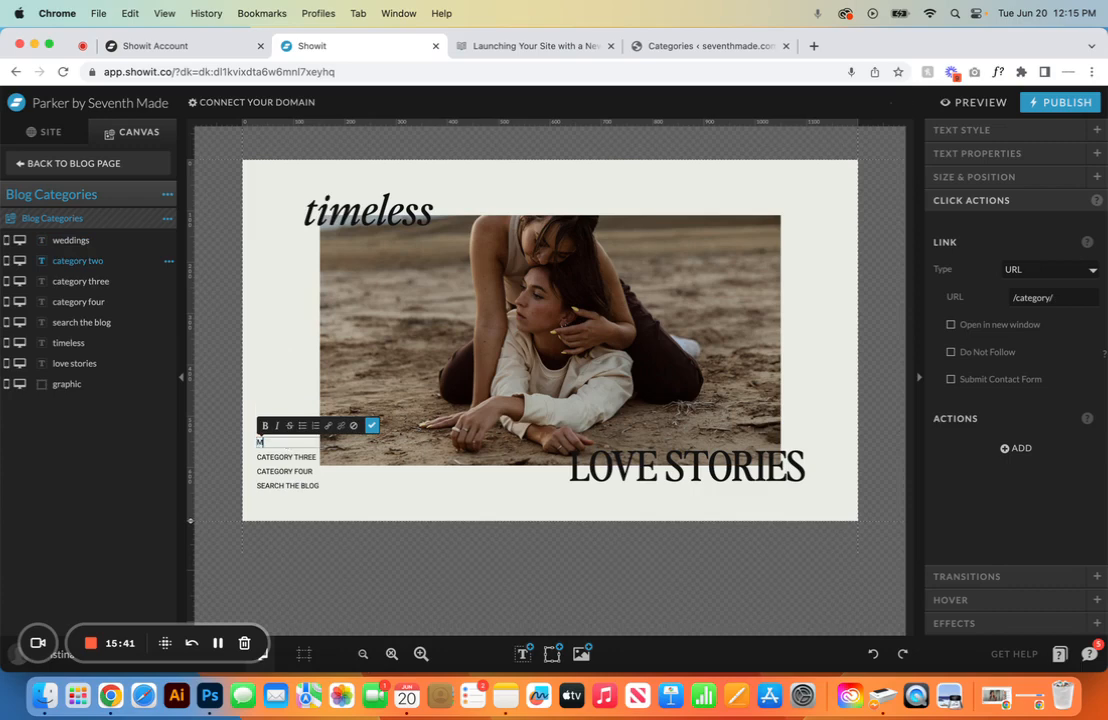
type("entor Ses")
left_click(372, 428)
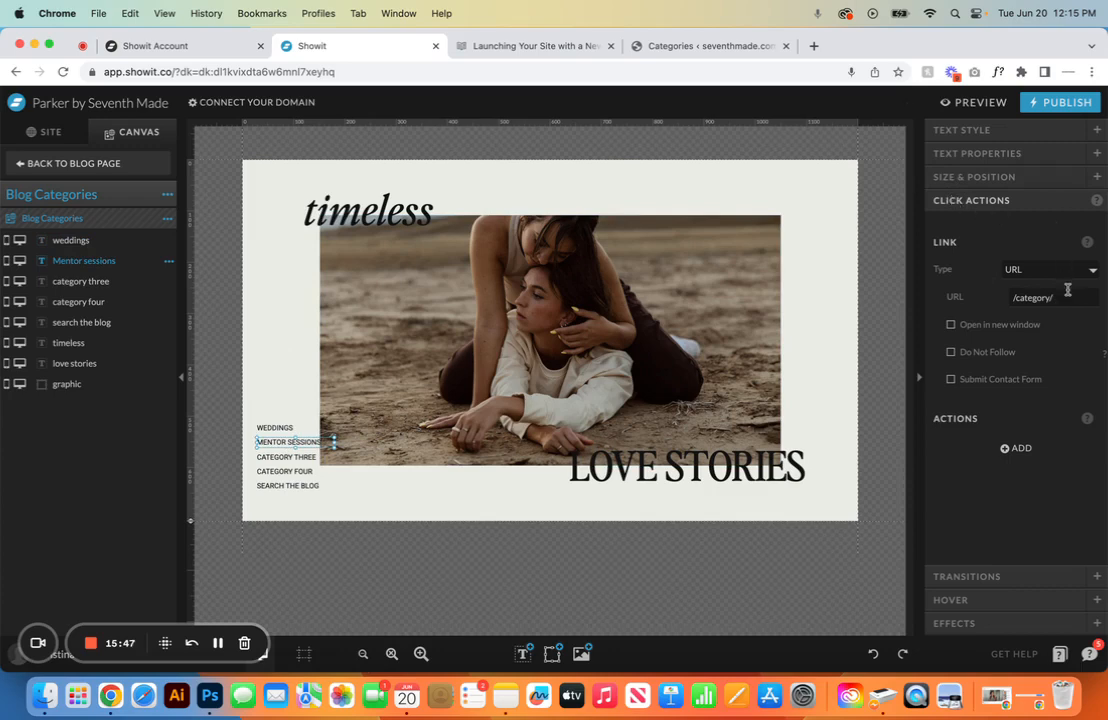
Step: Append the copied slug to the Mentor sessions link so its URL is /category/mentor-sessions
left_click(1068, 298)
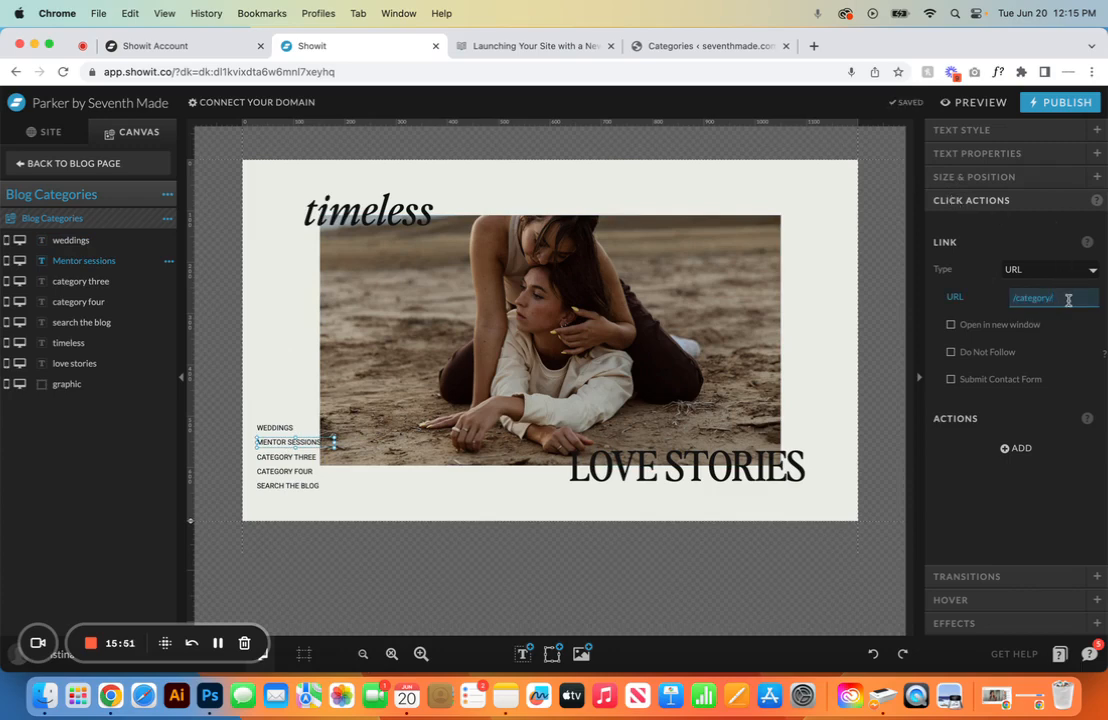
key("super+v")
left_click(1044, 236)
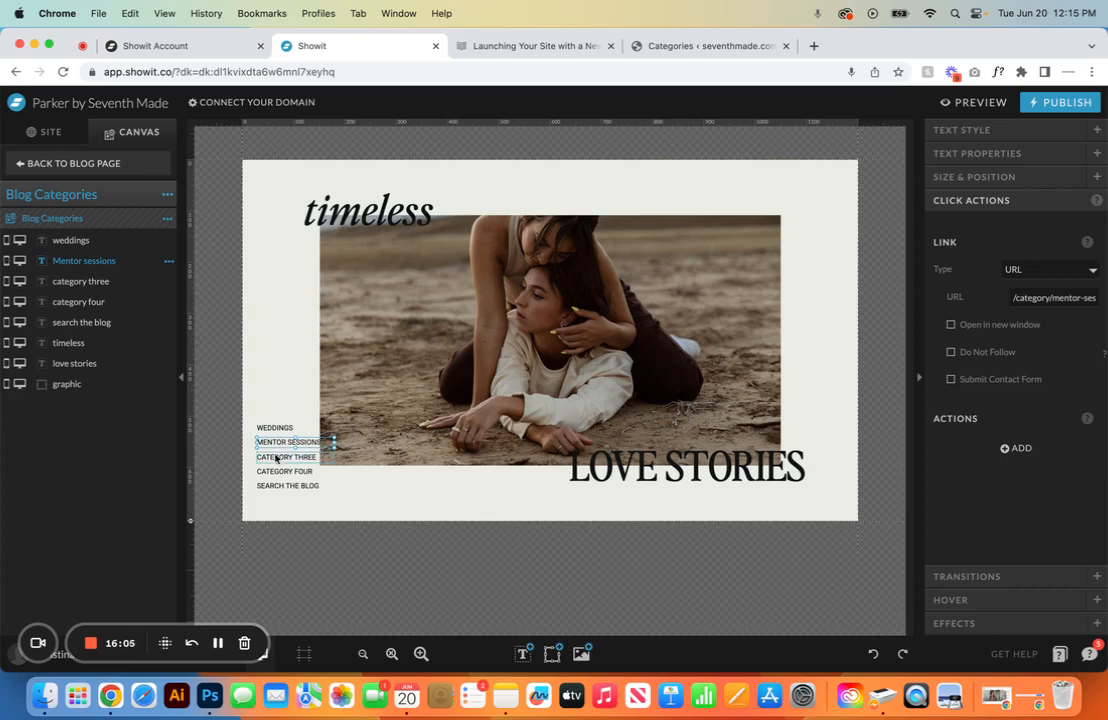
Step: Move the Weddings, Mentor sessions, category three and category four texts up together to leave a gap above the search text
left_click(294, 457)
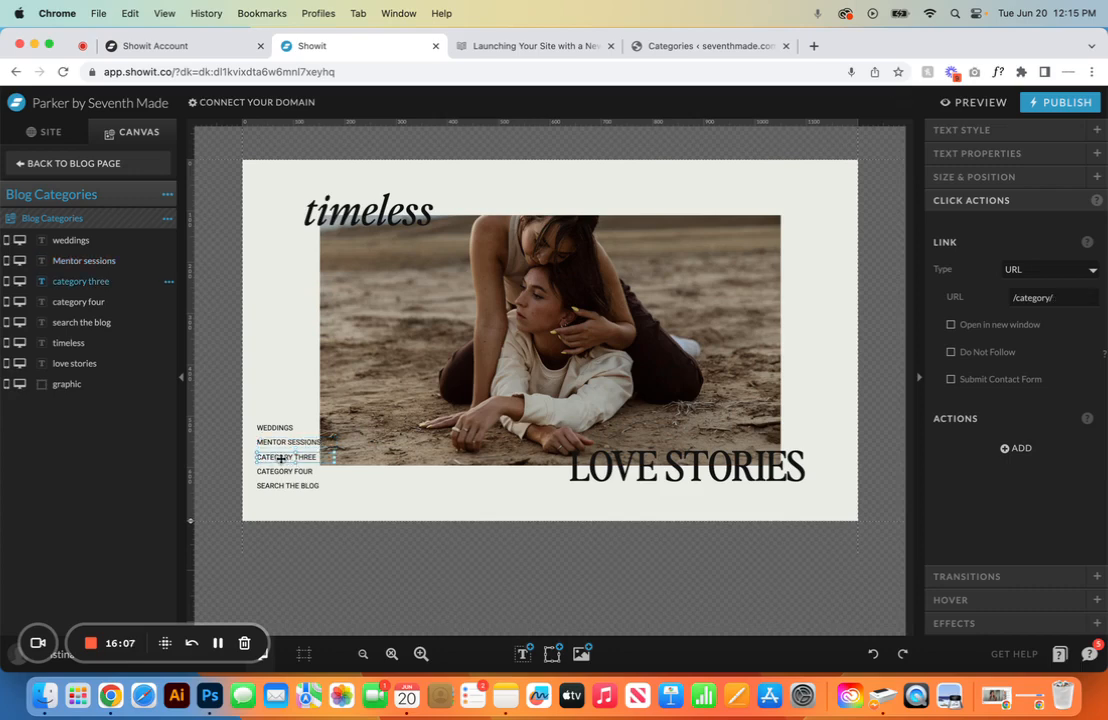
left_click(285, 471)
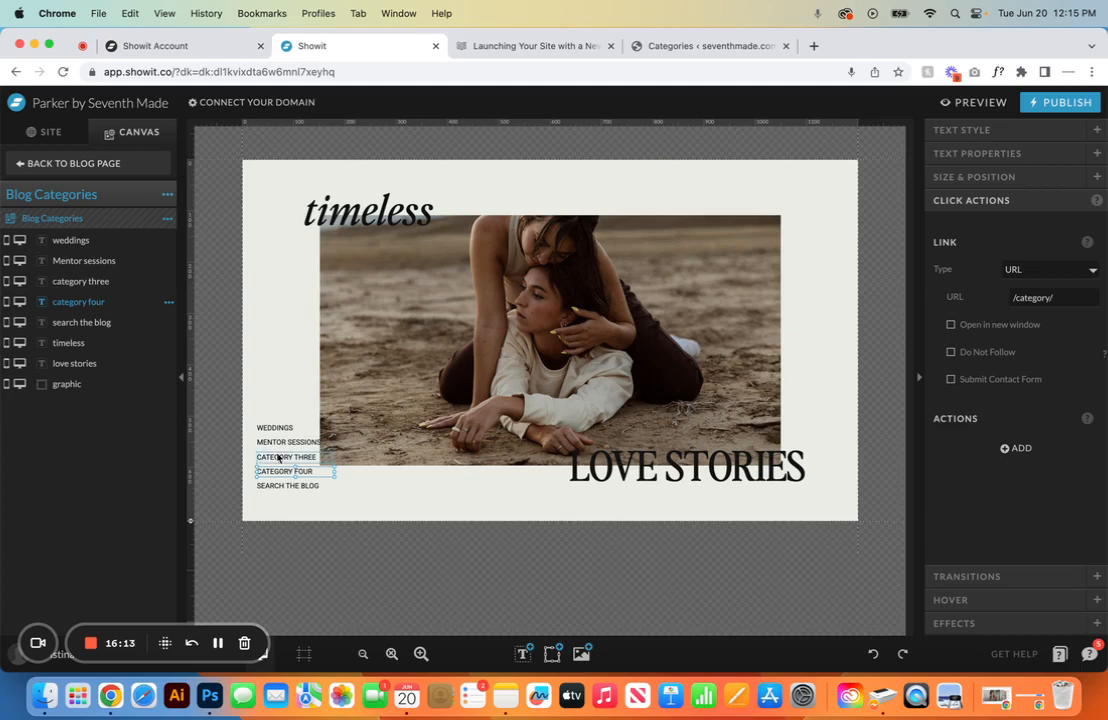
left_click(274, 430)
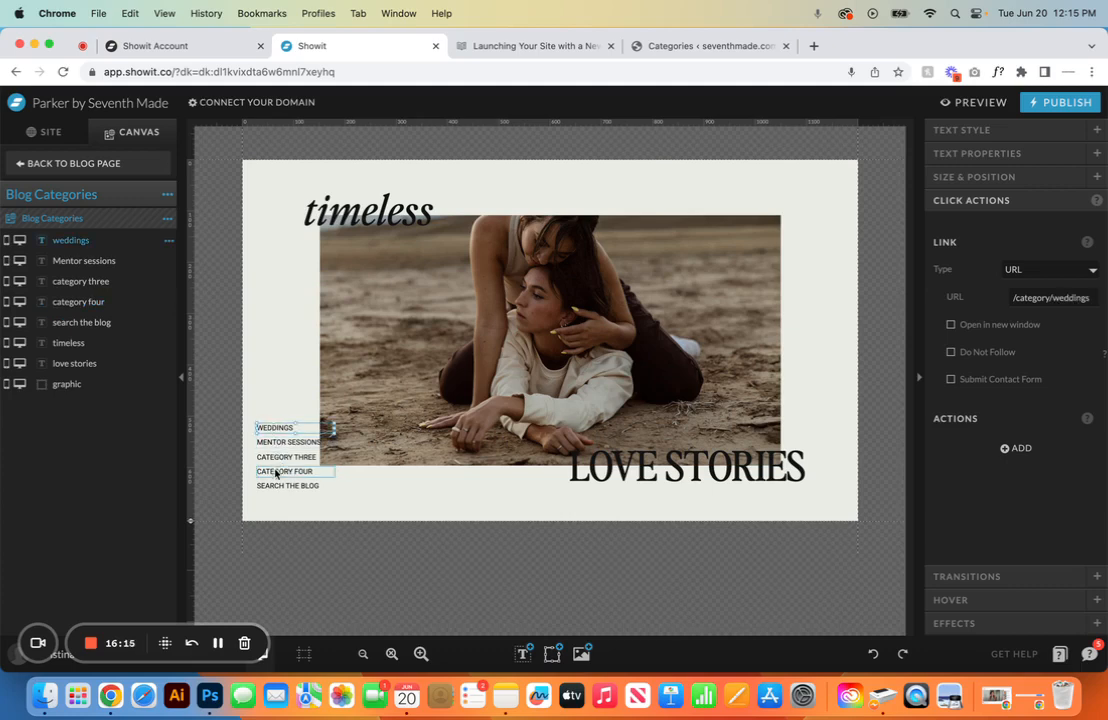
left_click(280, 443, "shift")
left_click(280, 458, "shift")
left_click(284, 471, "shift")
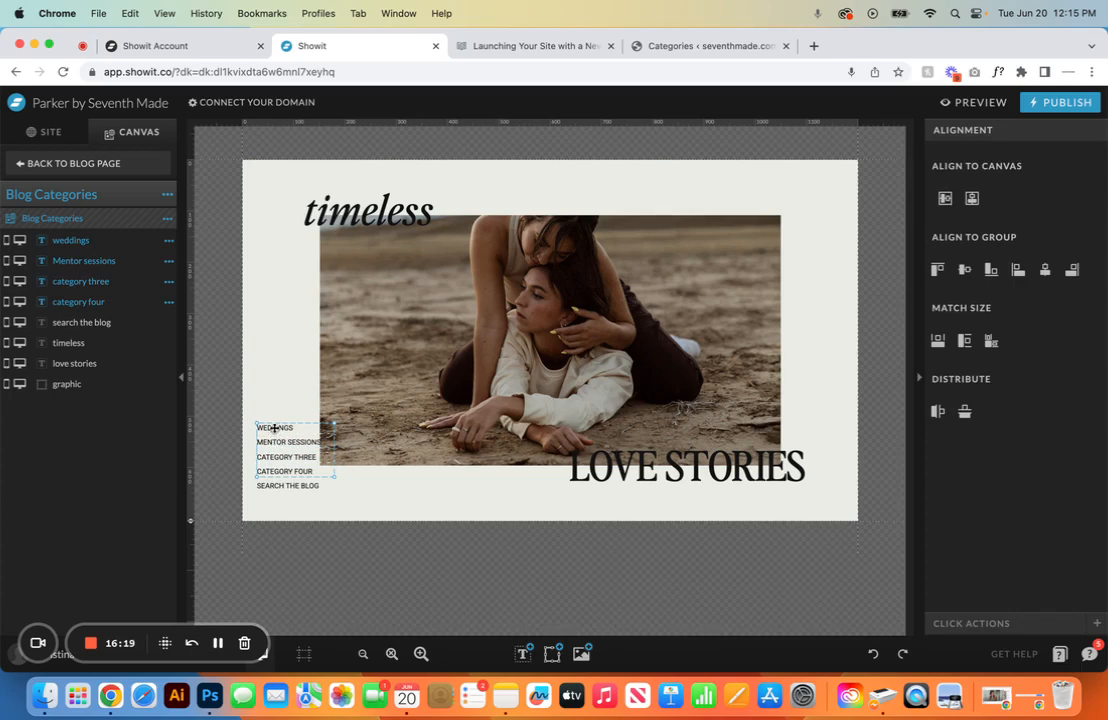
mouse_move(275, 428)
left_mouse_down()
mouse_move(274, 393)
mouse_move(277, 411)
left_mouse_up()
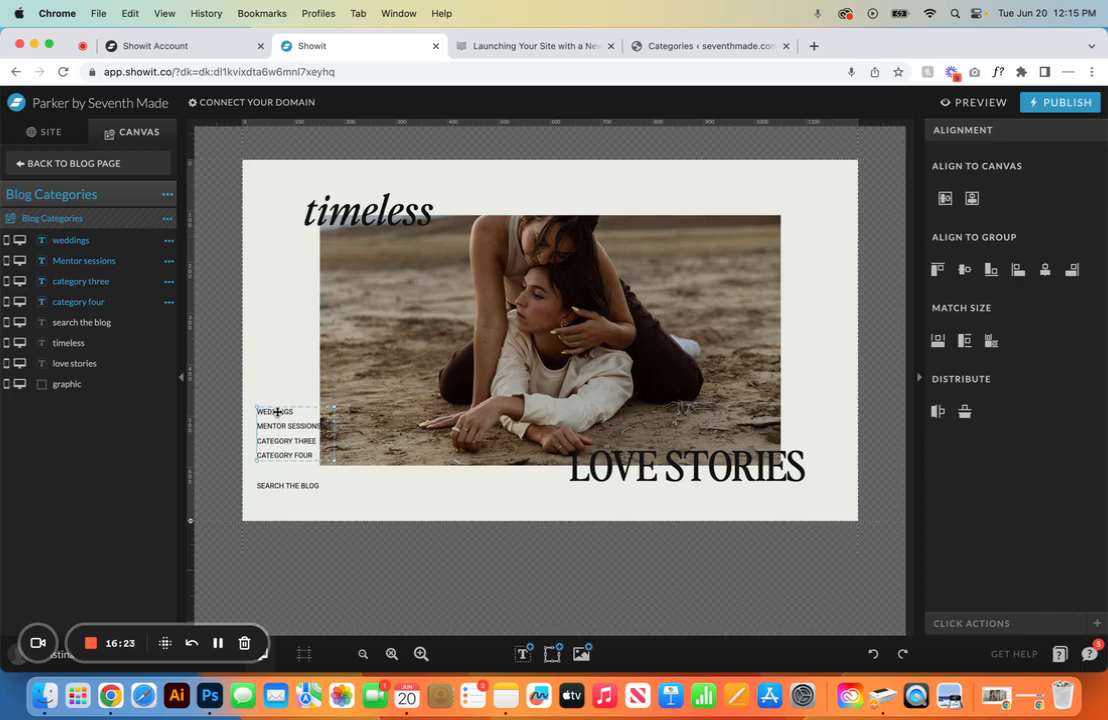
Step: Duplicate the category four text into the gap above the search text and left-align the copy with the original
left_click(279, 464)
left_click(280, 457)
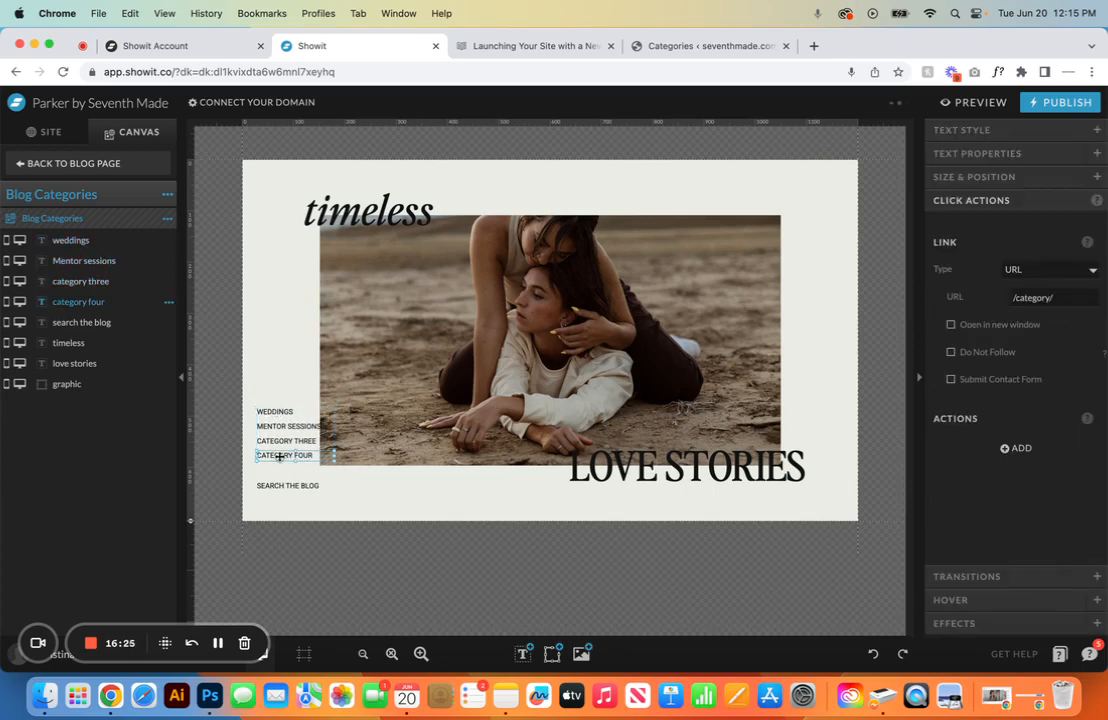
left_click(168, 303)
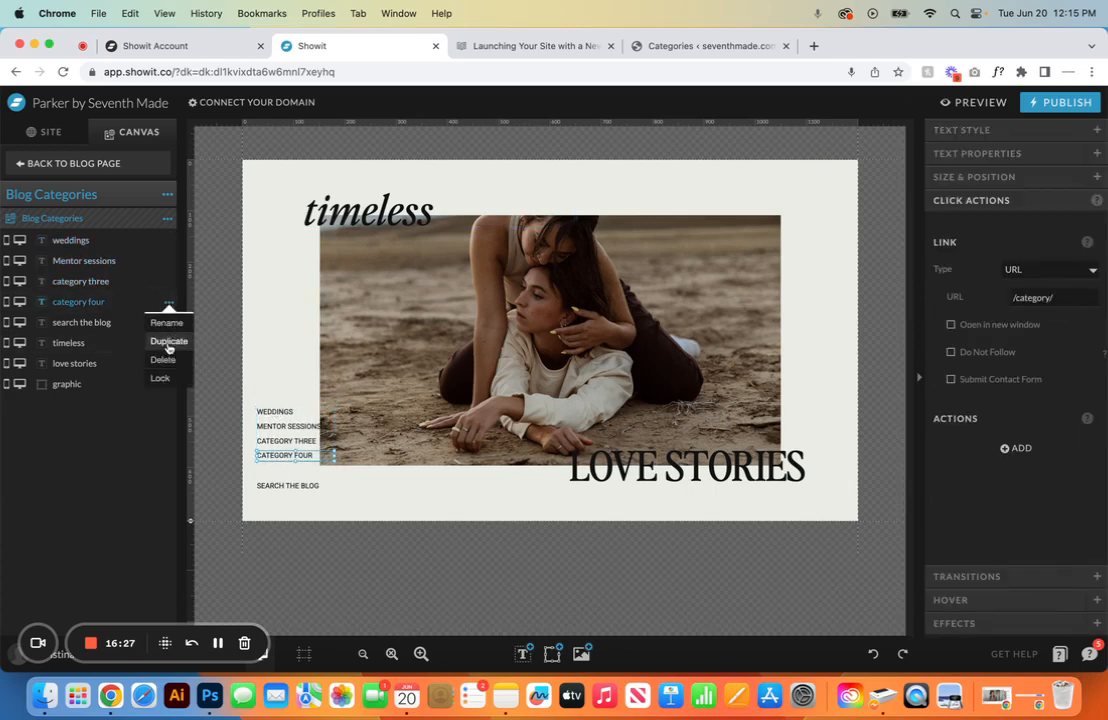
left_click(168, 340)
left_click_drag(285, 467, 285, 471)
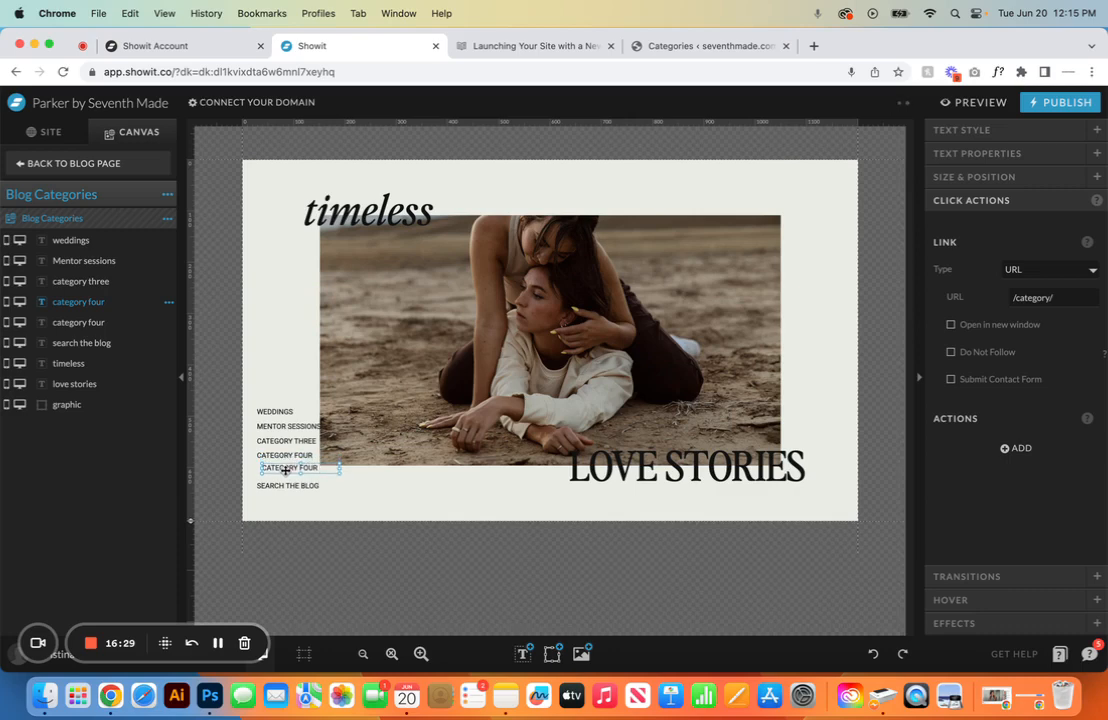
left_click(286, 459, "shift")
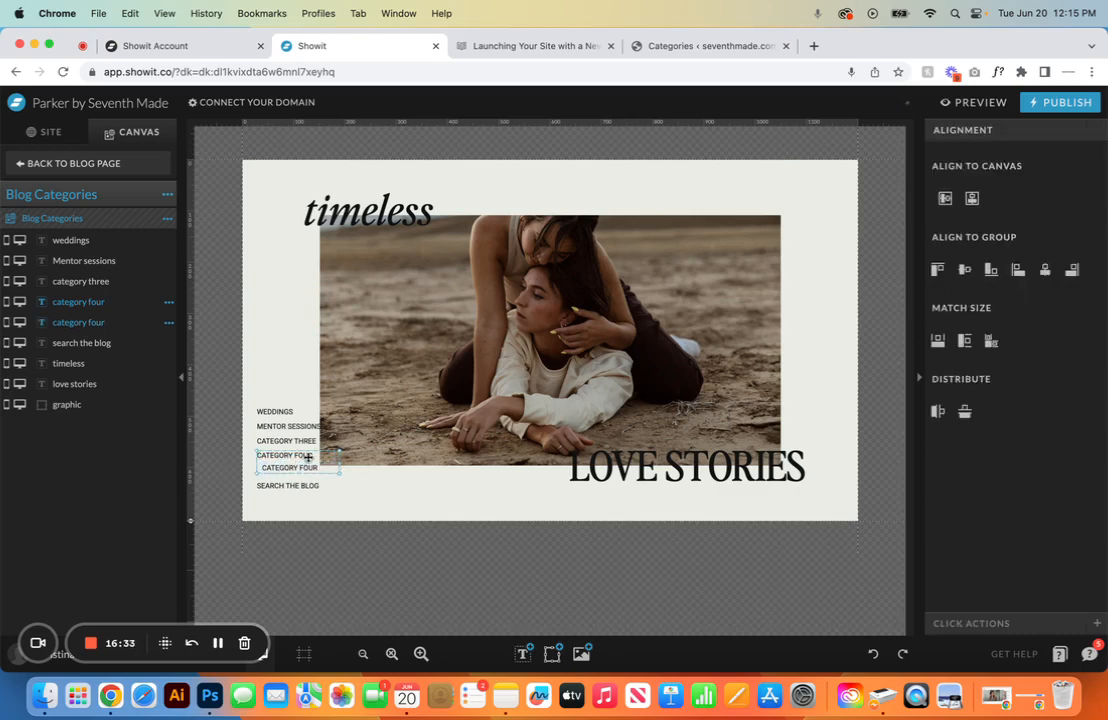
left_click(1017, 270)
left_click(332, 513)
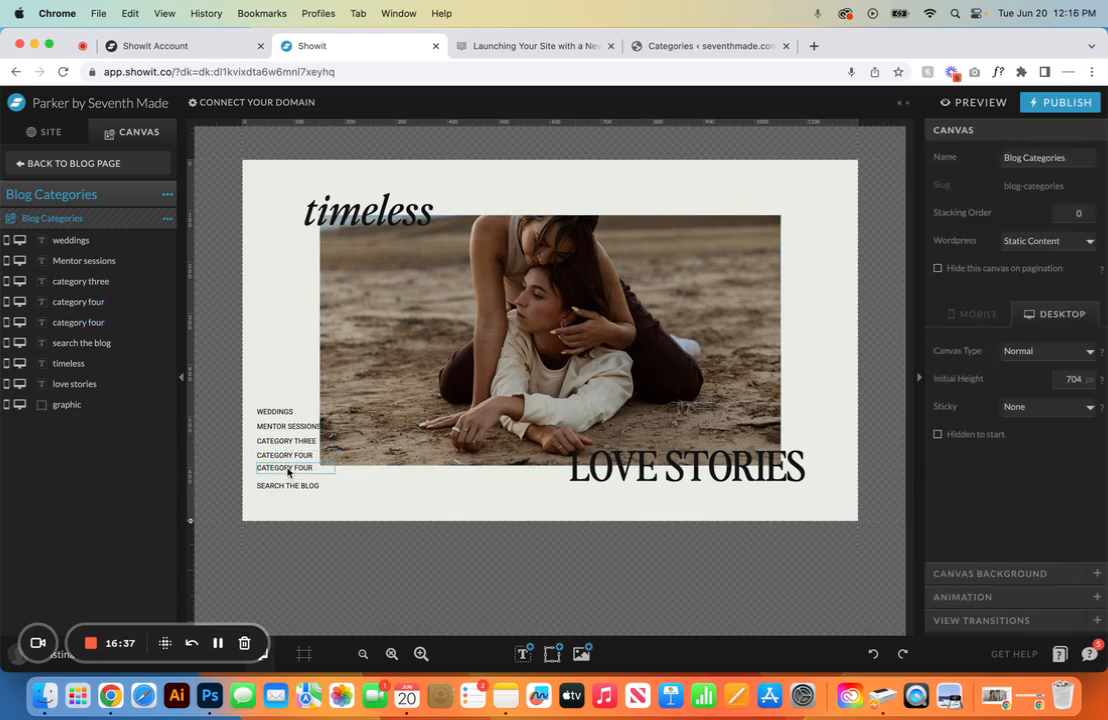
Step: Change the duplicate's text to "Category Five" and distribute the five category texts evenly in the vertical direction
left_click(318, 466)
double_click(318, 468)
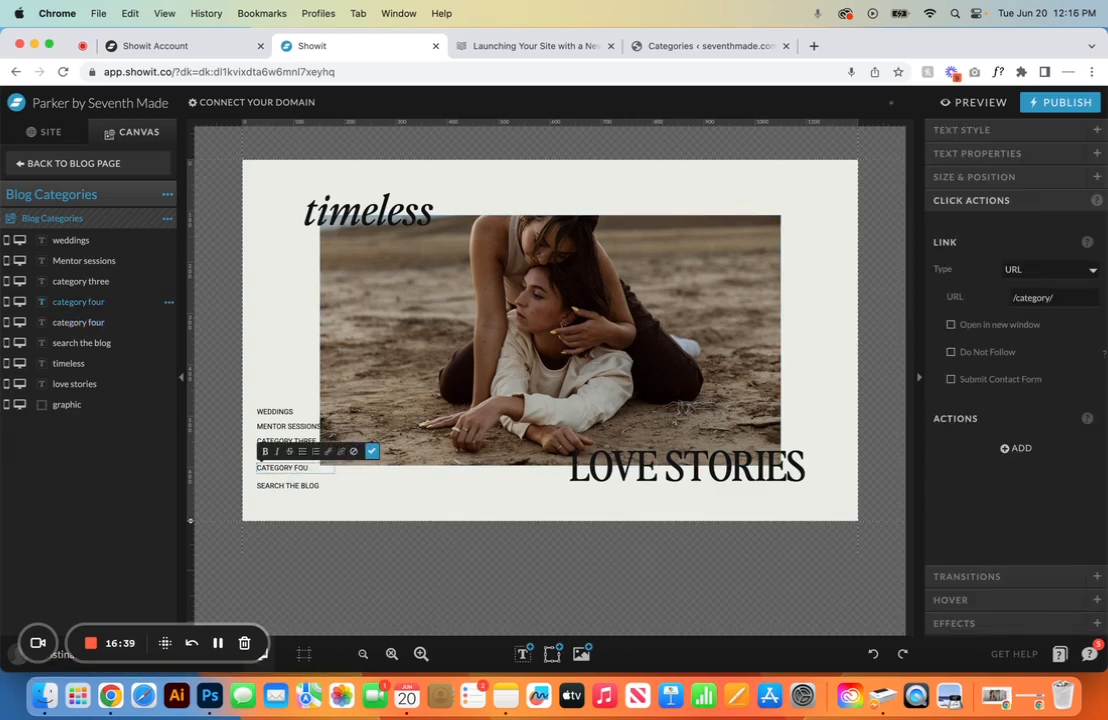
key("BackSpace")
key("BackSpace")
type("IVE")
left_click(371, 452)
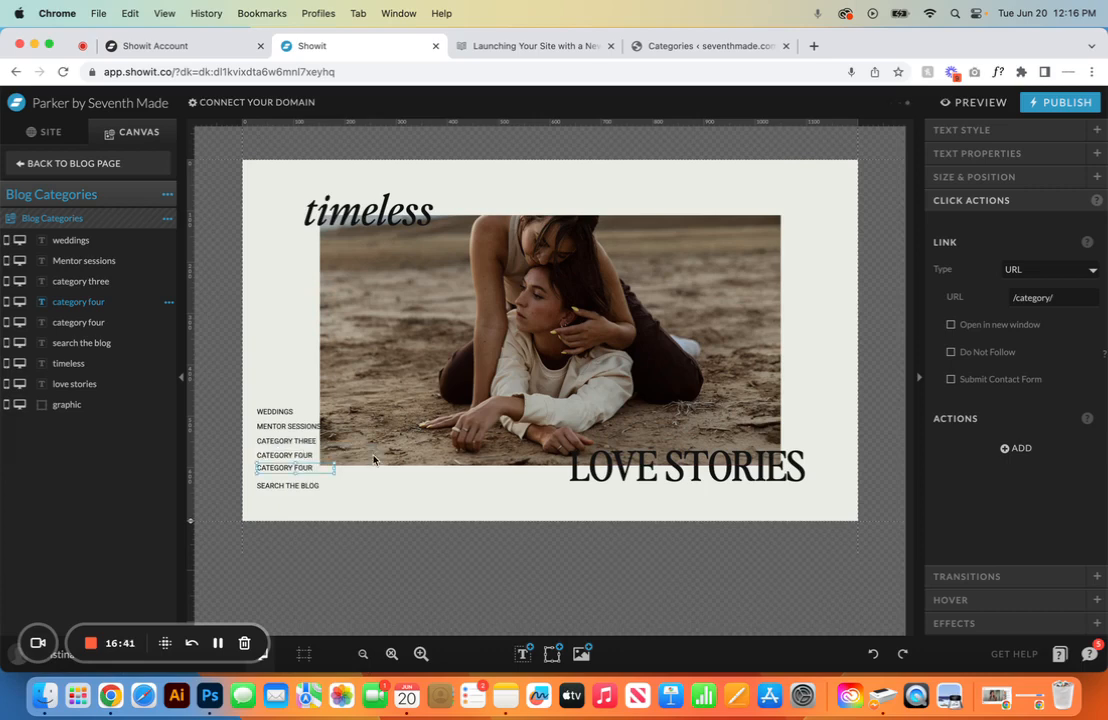
left_click_drag(283, 459, 287, 468)
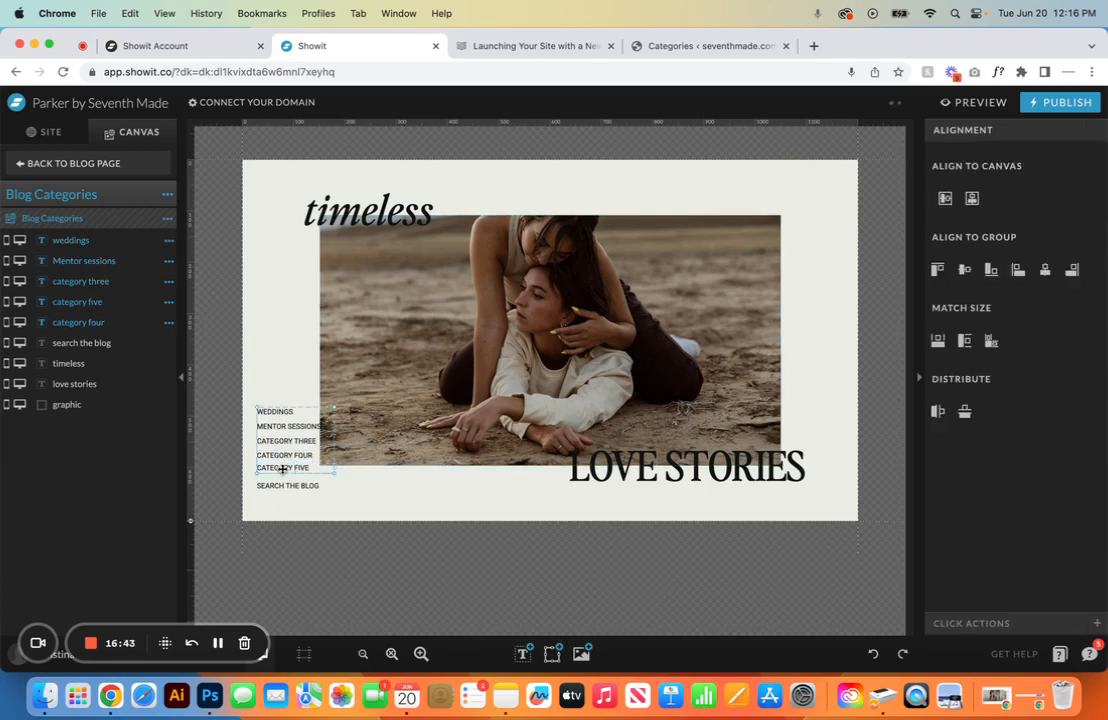
left_click(965, 411)
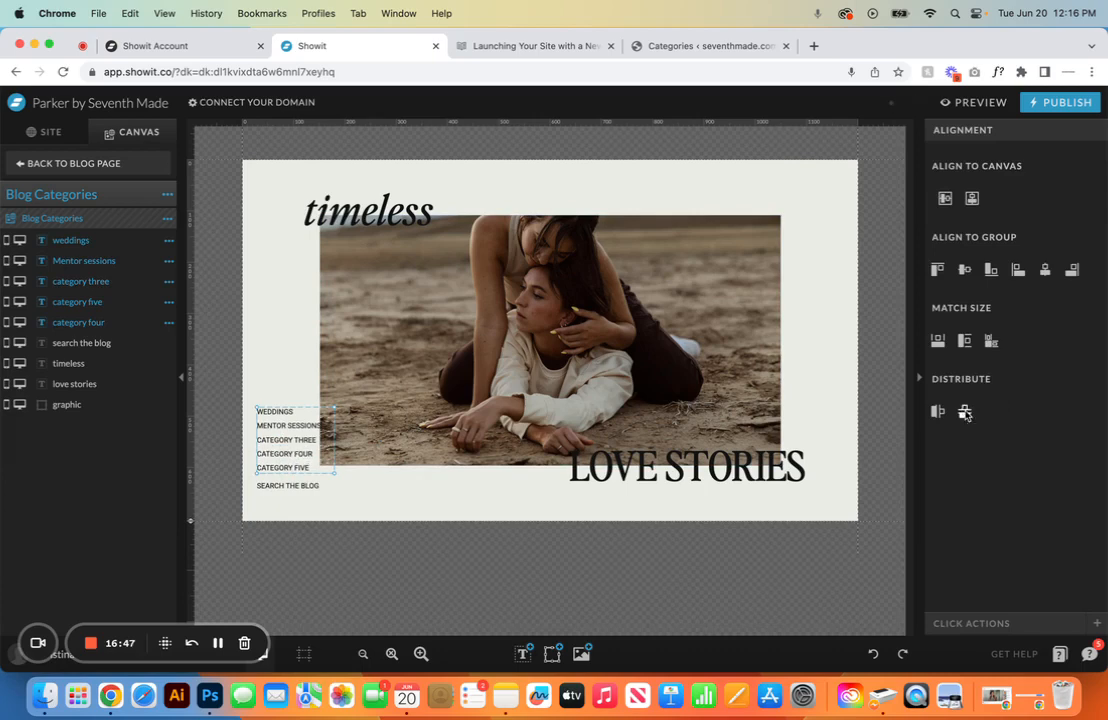
Step: Replace the "Category Five" text above the search text with "ELOPEMENTS"
left_click(262, 361)
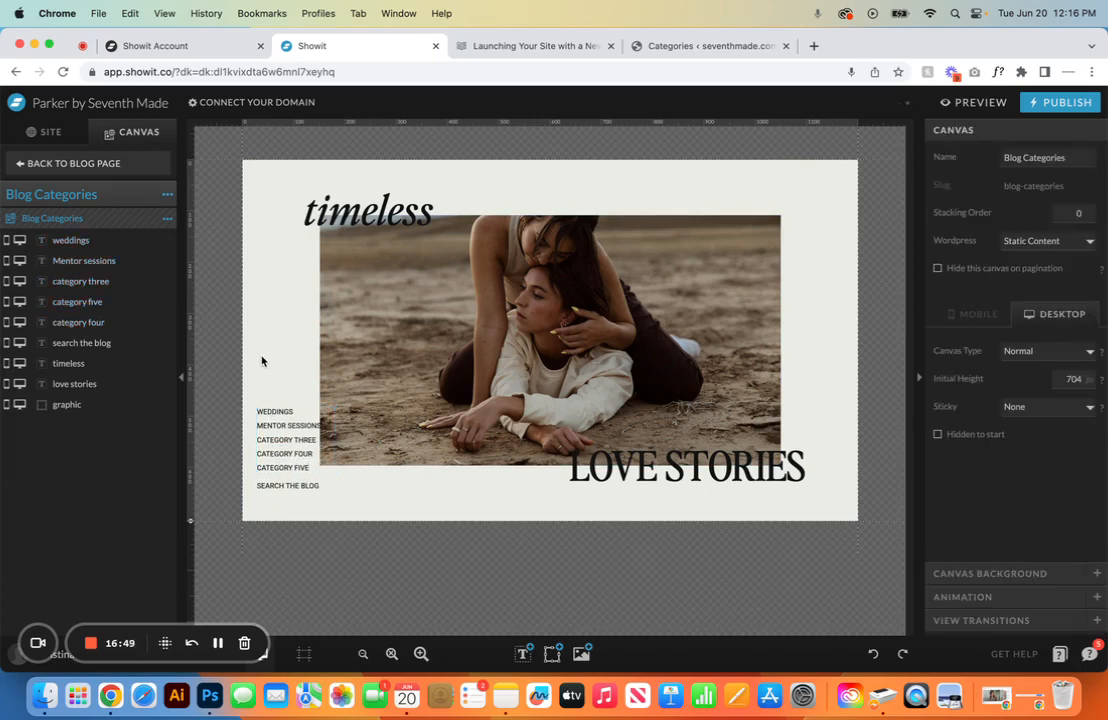
left_click(275, 466)
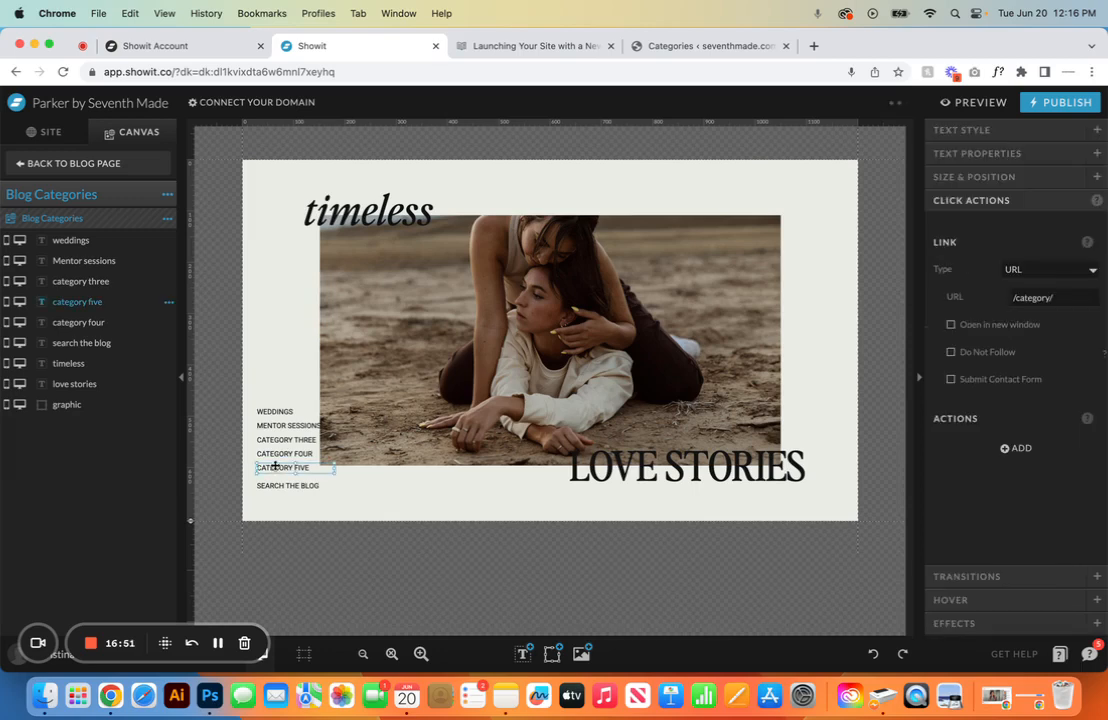
key("super+a")
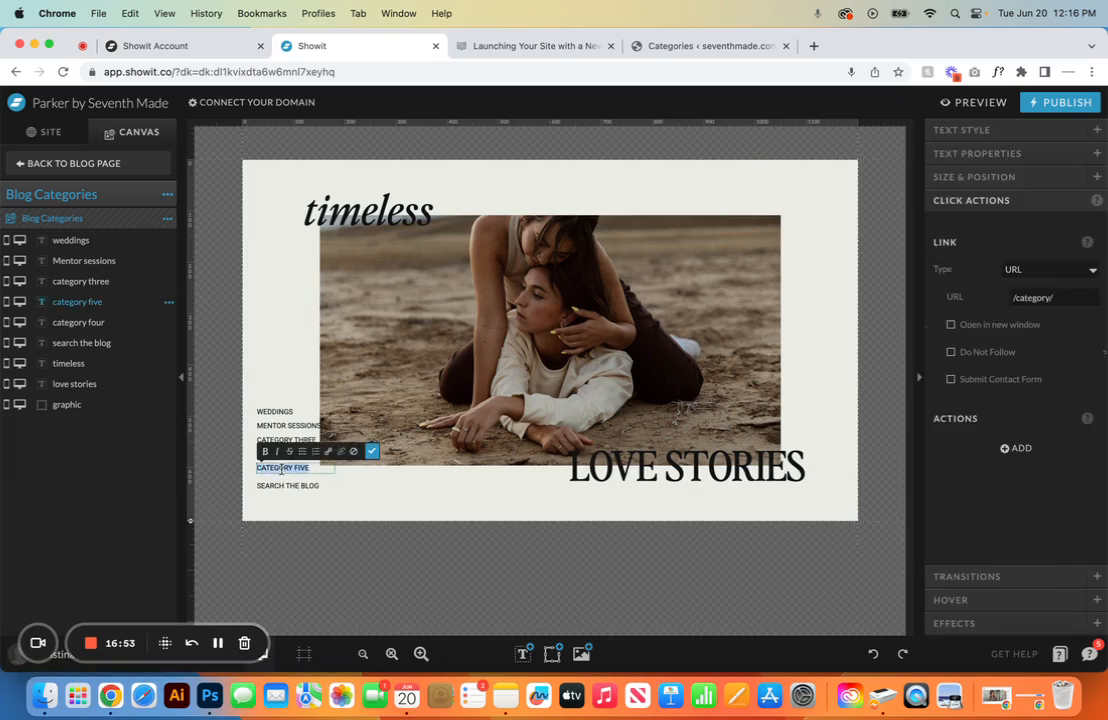
type("ELOPEMENTS")
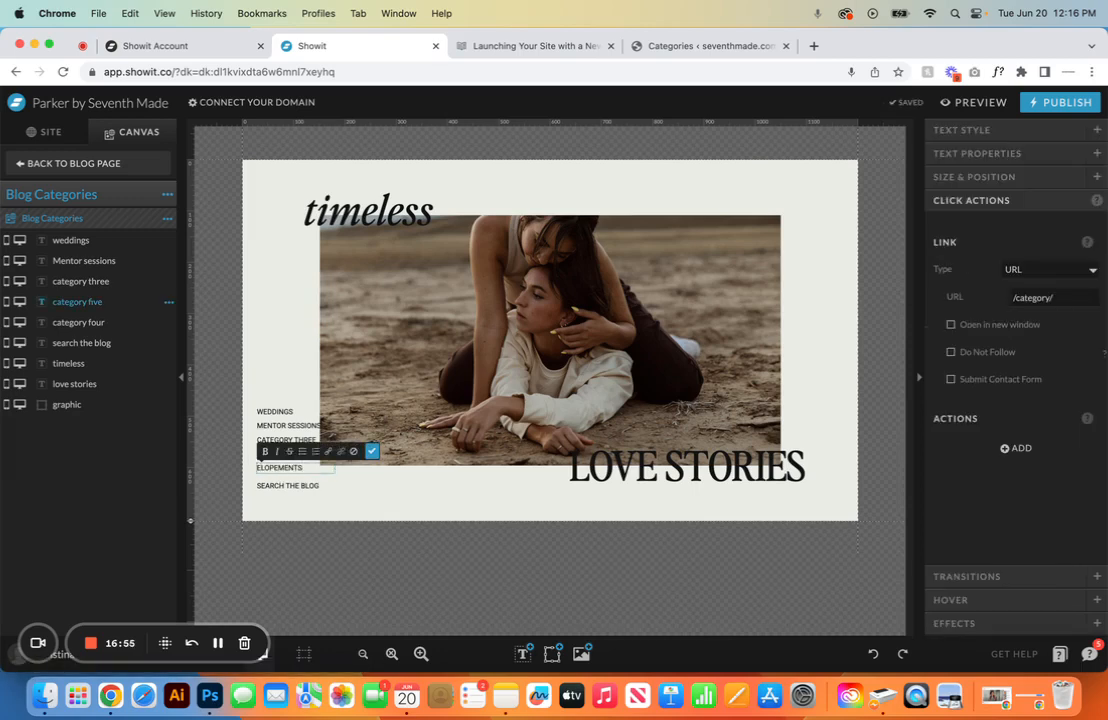
Step: Check the category slugs in WordPress, return to Showit and open the Elopements link's URL for editing
left_click(690, 46)
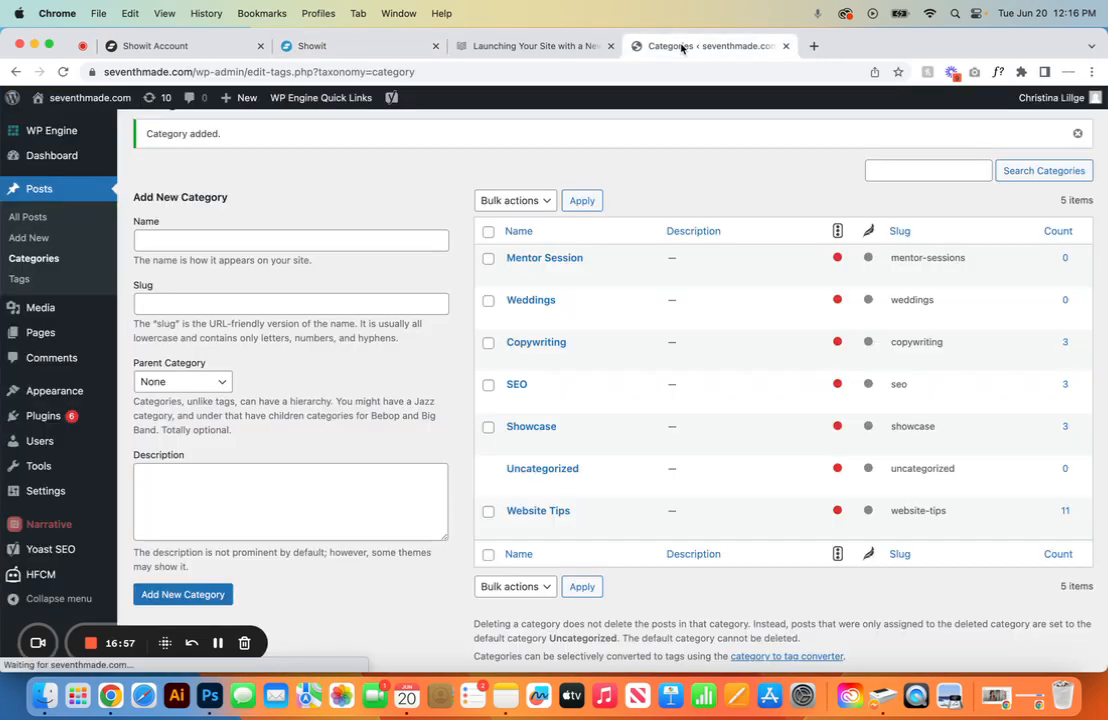
left_click(350, 47)
left_click(1058, 300)
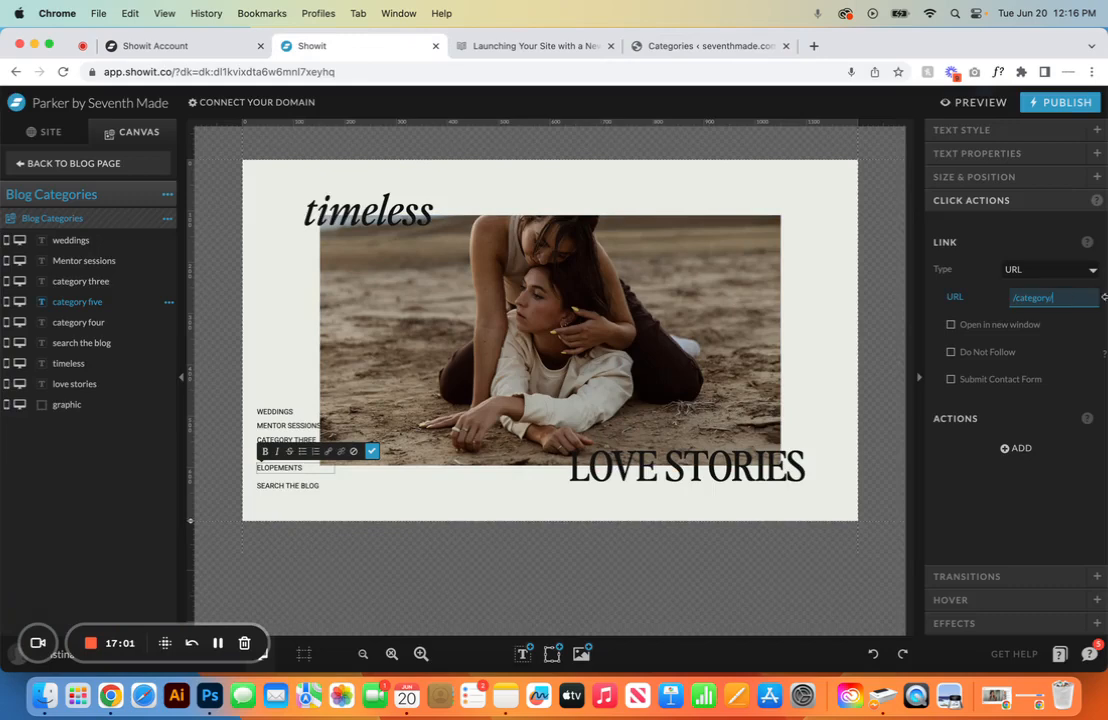
Step: Show the mobile layout of the Blog Categories canvas and space the elopements and search links evenly beneath the category four link
left_click(208, 668)
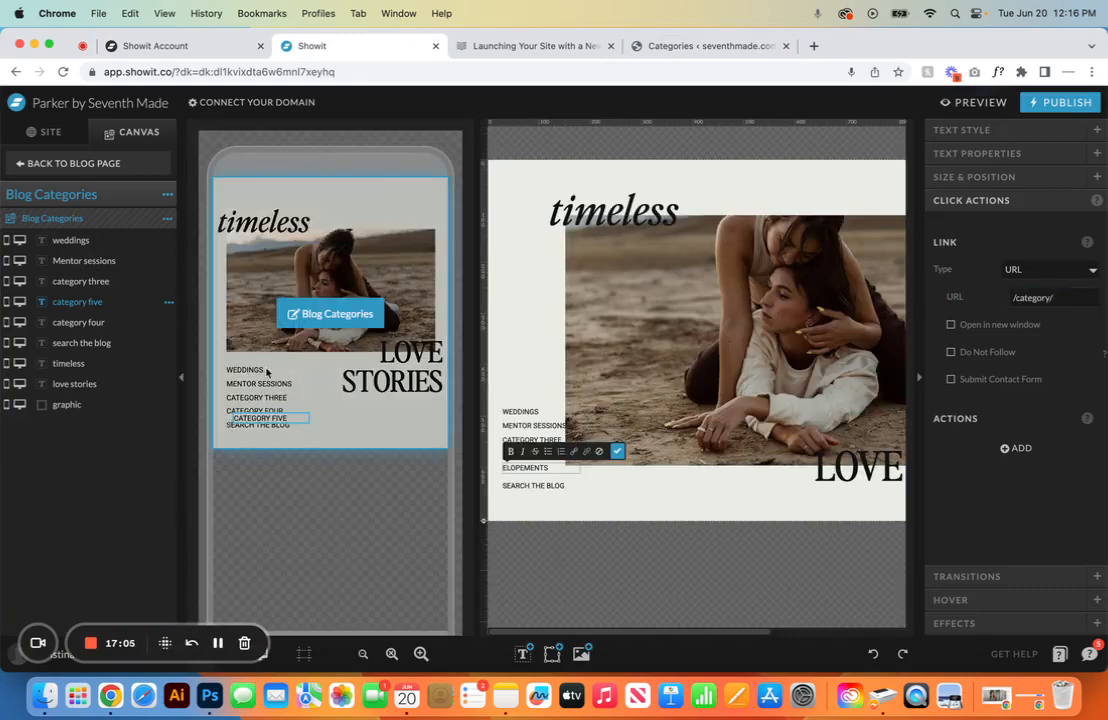
left_click(263, 425)
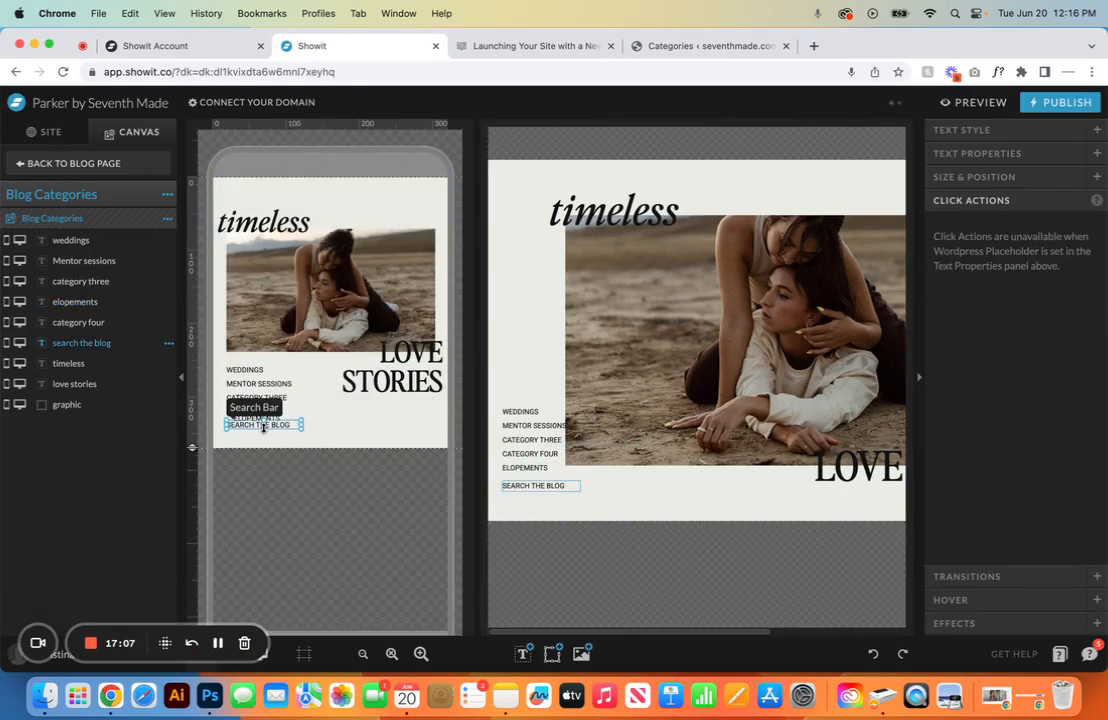
mouse_move(263, 427)
left_mouse_down()
mouse_move(263, 436)
mouse_move(279, 422)
left_mouse_up()
left_click(309, 410)
left_click_drag(356, 433, 220, 408)
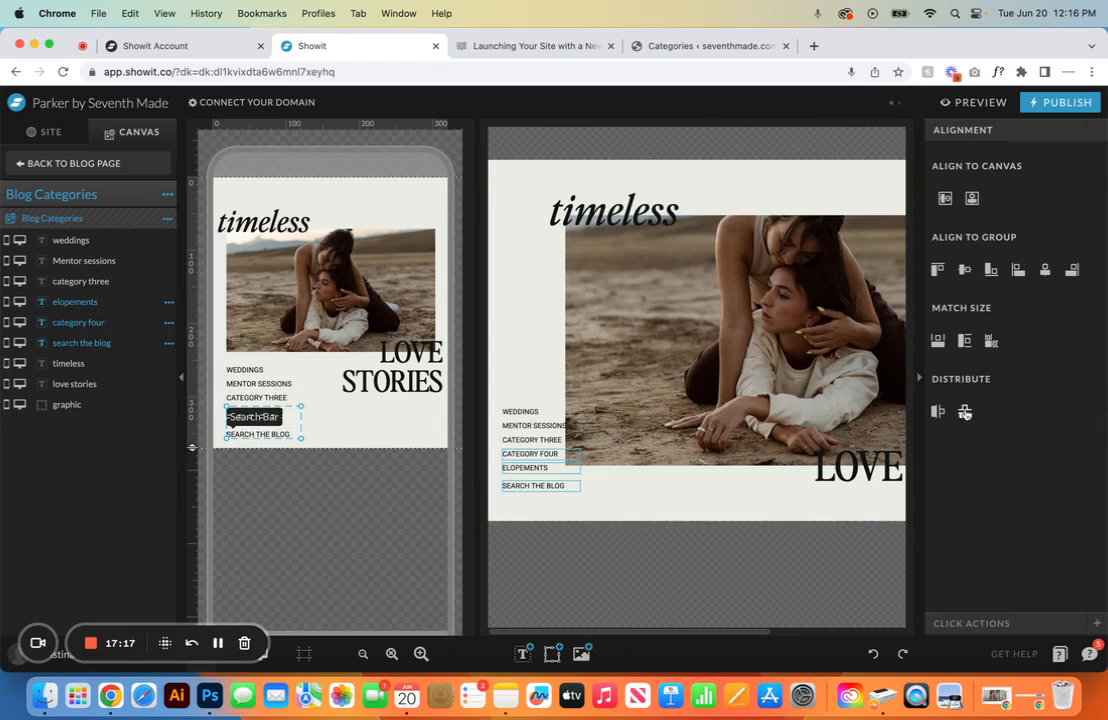
Step: Distribute all five category links and the search link vertically at equal spacing in the mobile layout
left_click(306, 375)
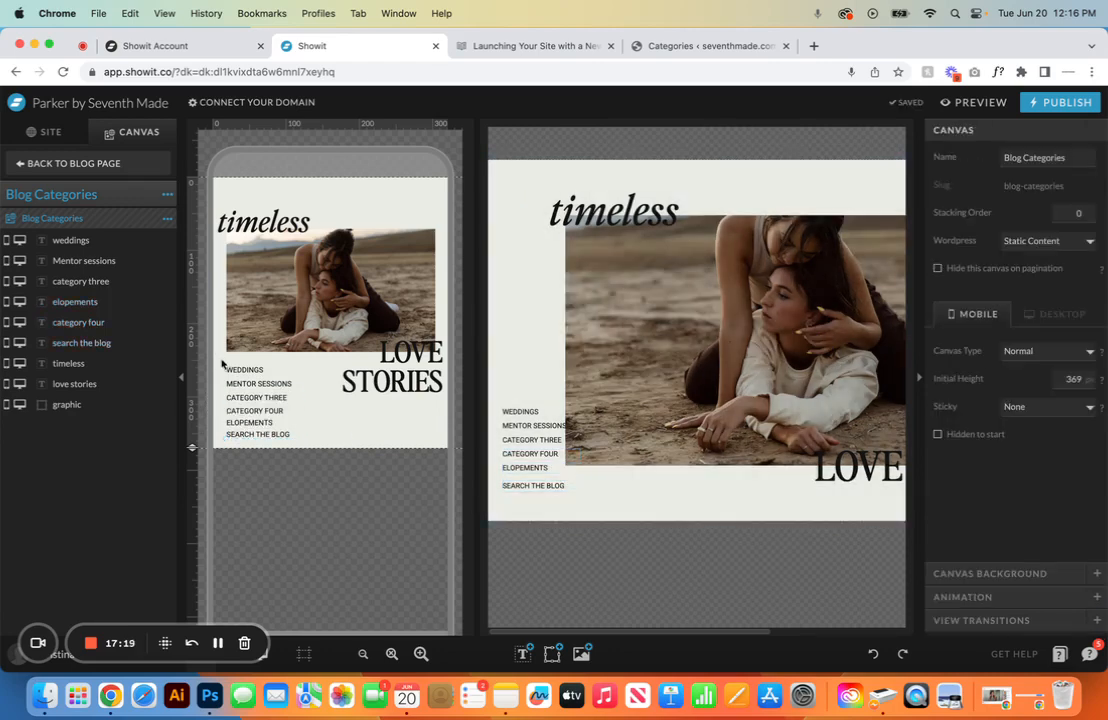
left_click_drag(190, 309, 264, 388)
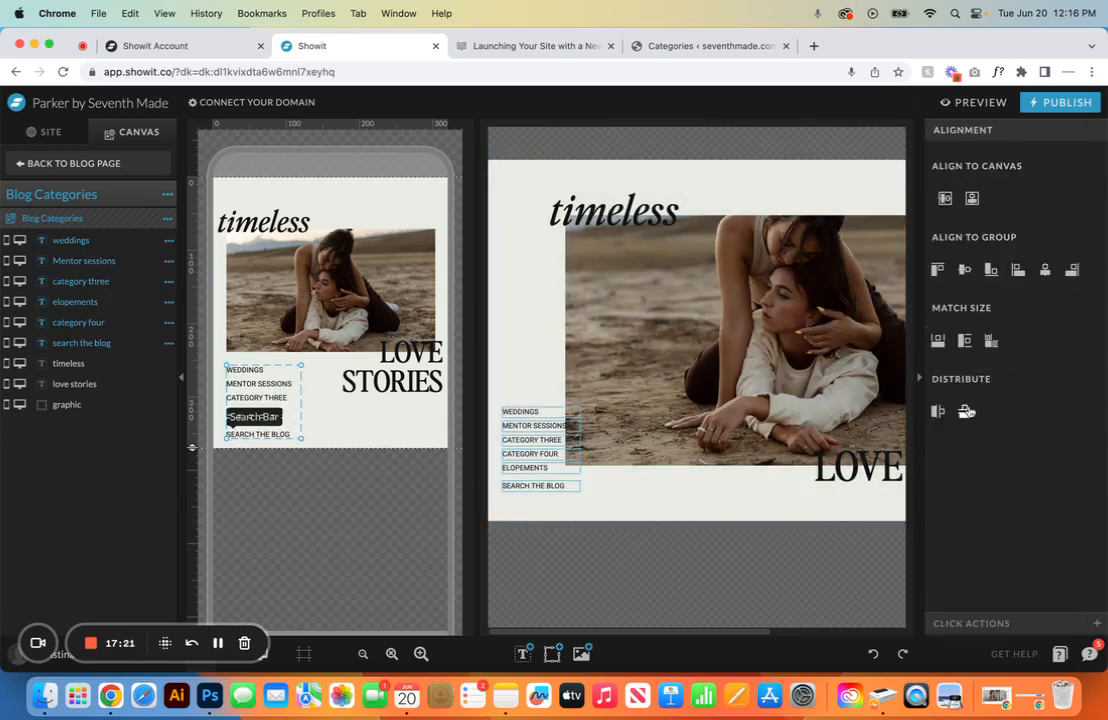
left_click(394, 428)
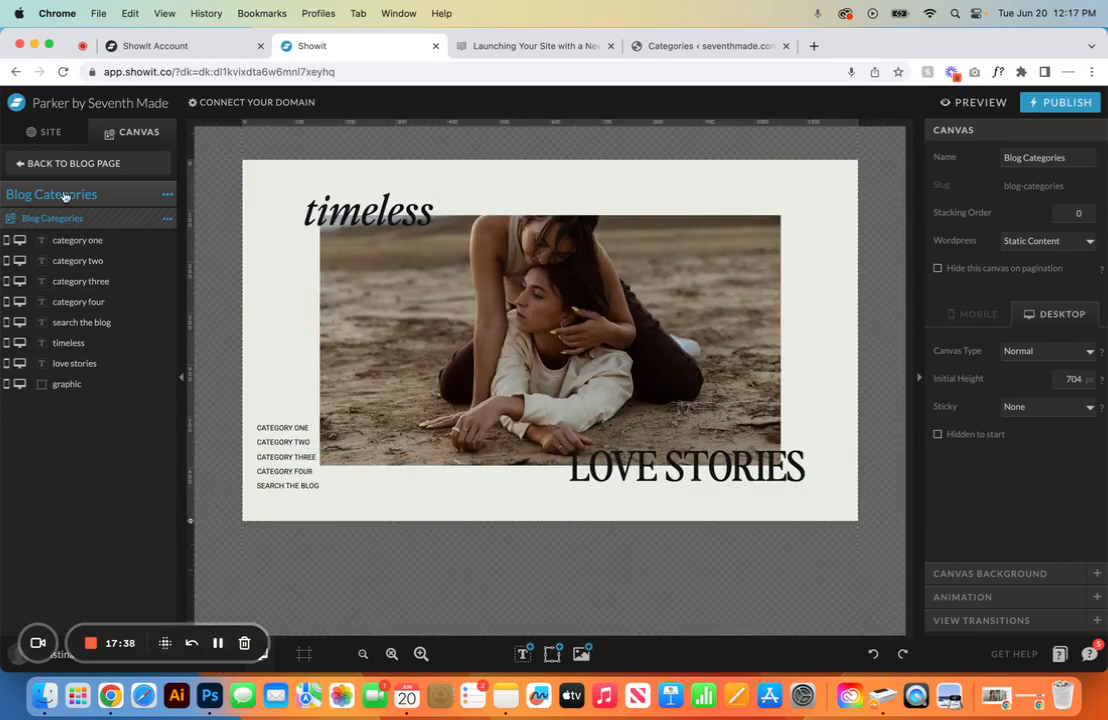
Step: Leave the Blog Categories canvas and open the Home blog template's Blog canvas to view its post lookup settings
left_click(62, 163)
left_click(58, 142)
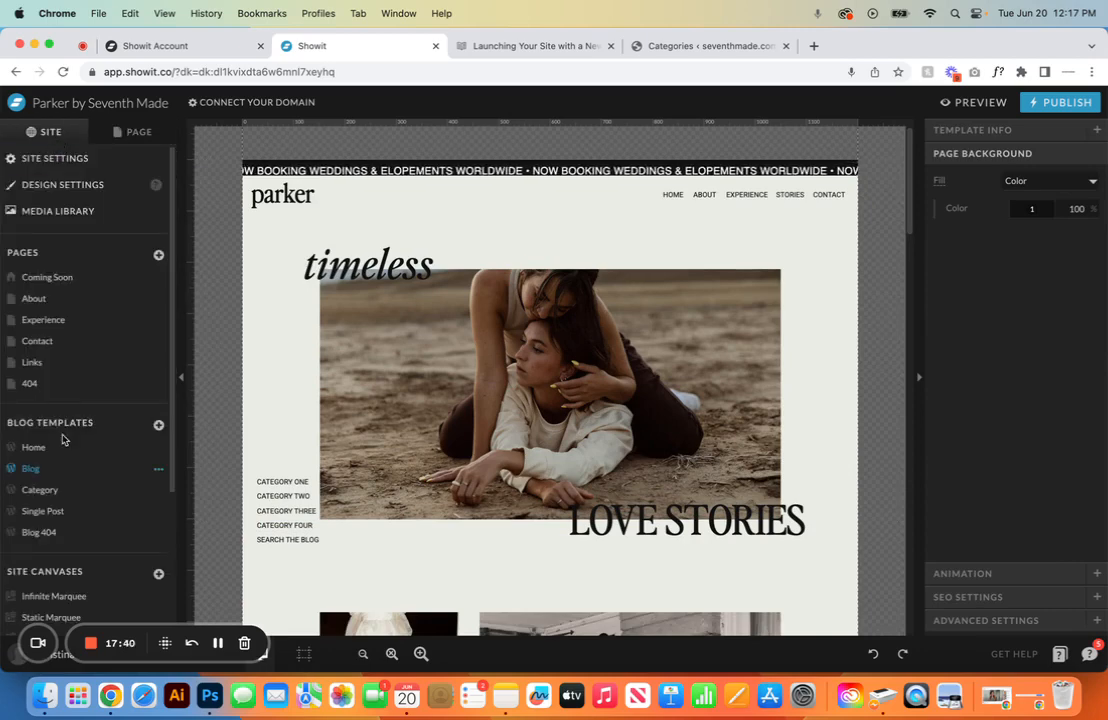
left_click(34, 447)
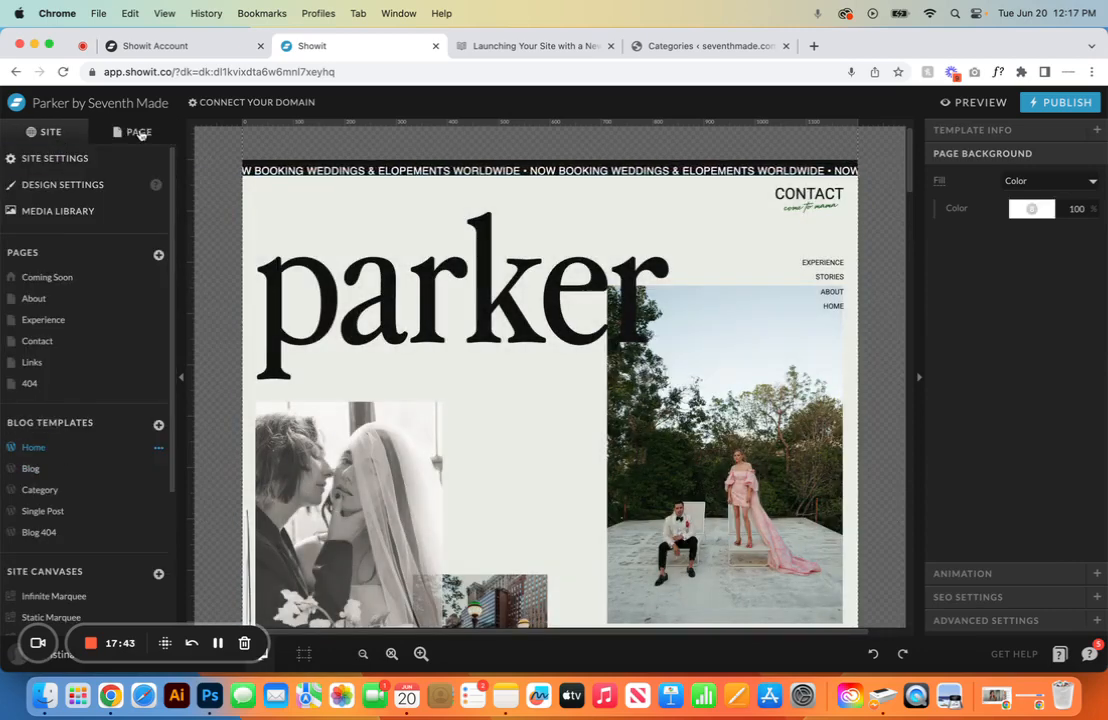
left_click(139, 132)
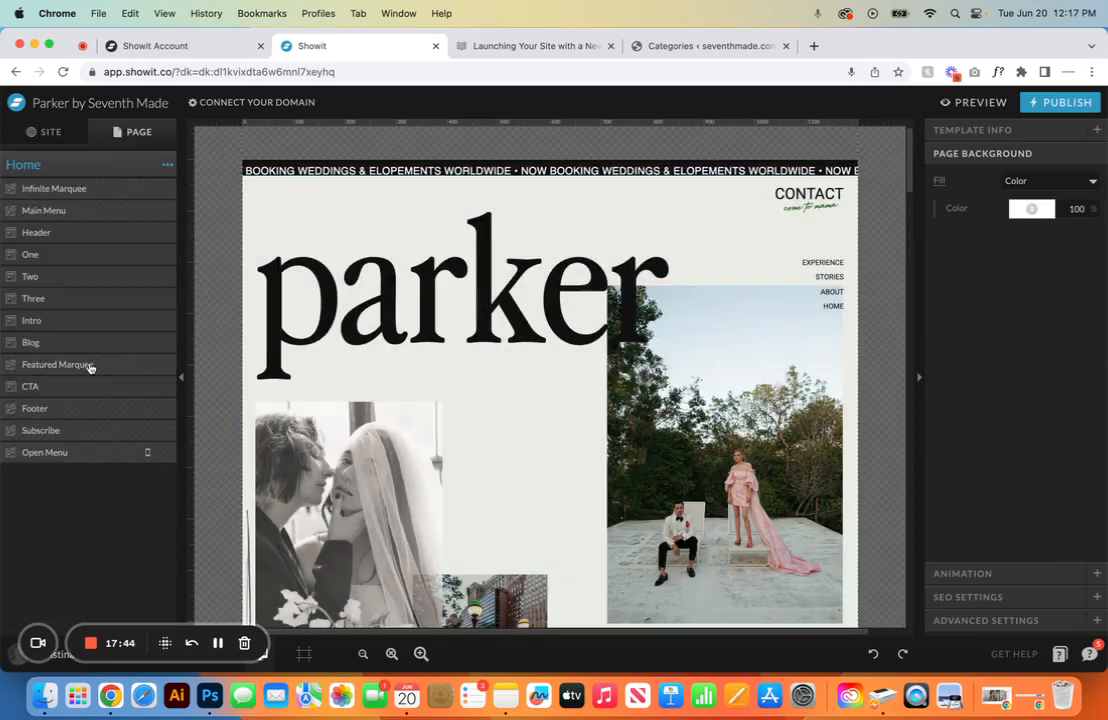
left_click(84, 343)
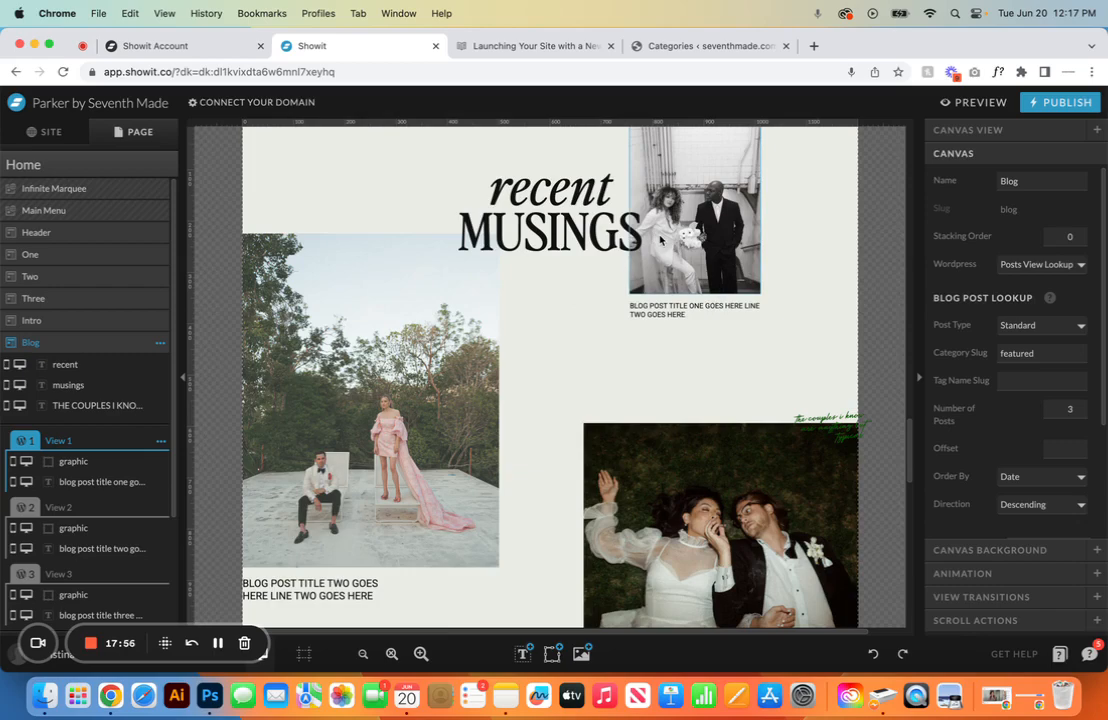
Step: Switch to the WordPress categories page and add a category named Featured with the slug featured
left_click(697, 45)
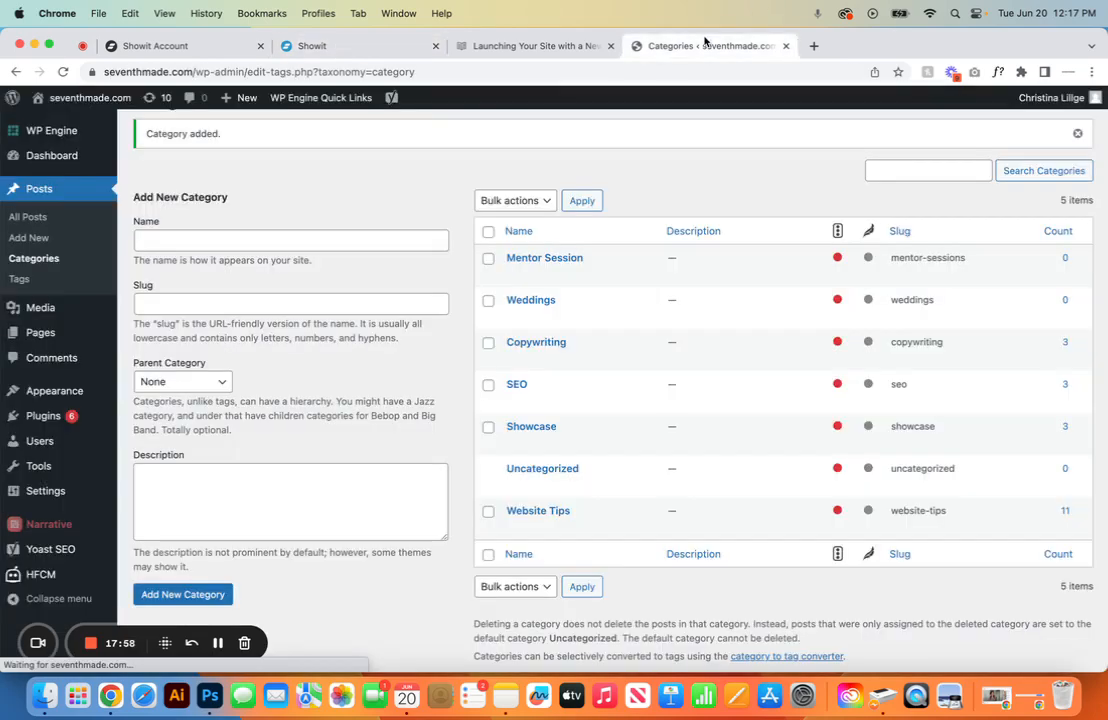
left_click(222, 238)
type("Featyr")
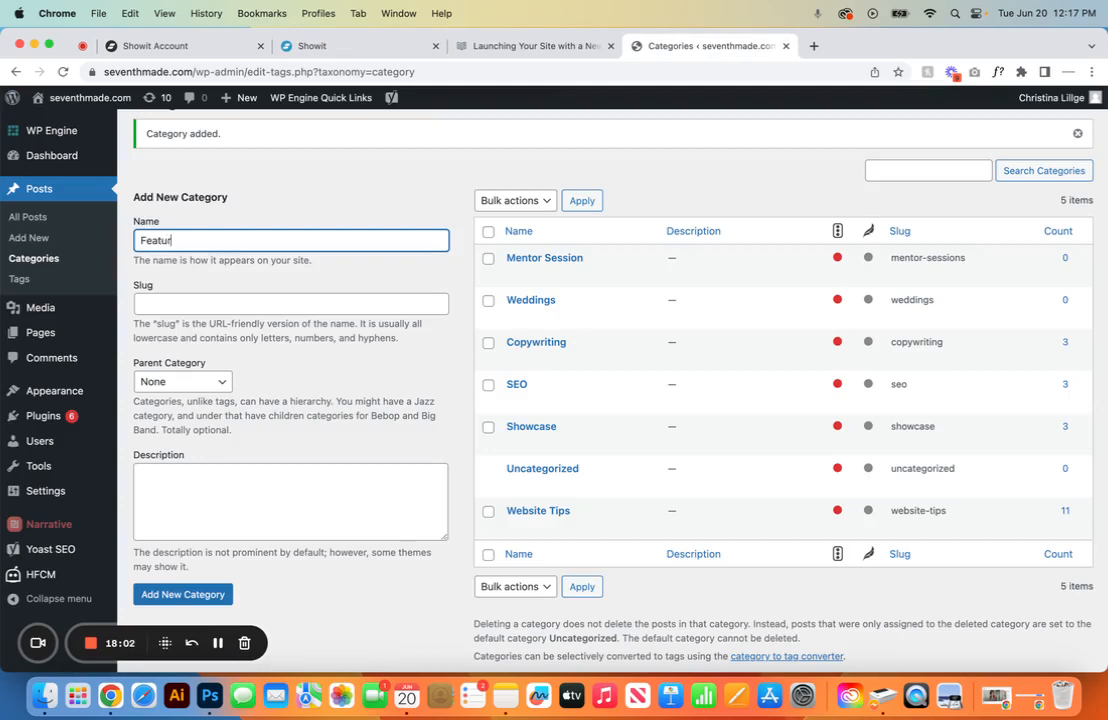
left_click(232, 302)
type("featuer")
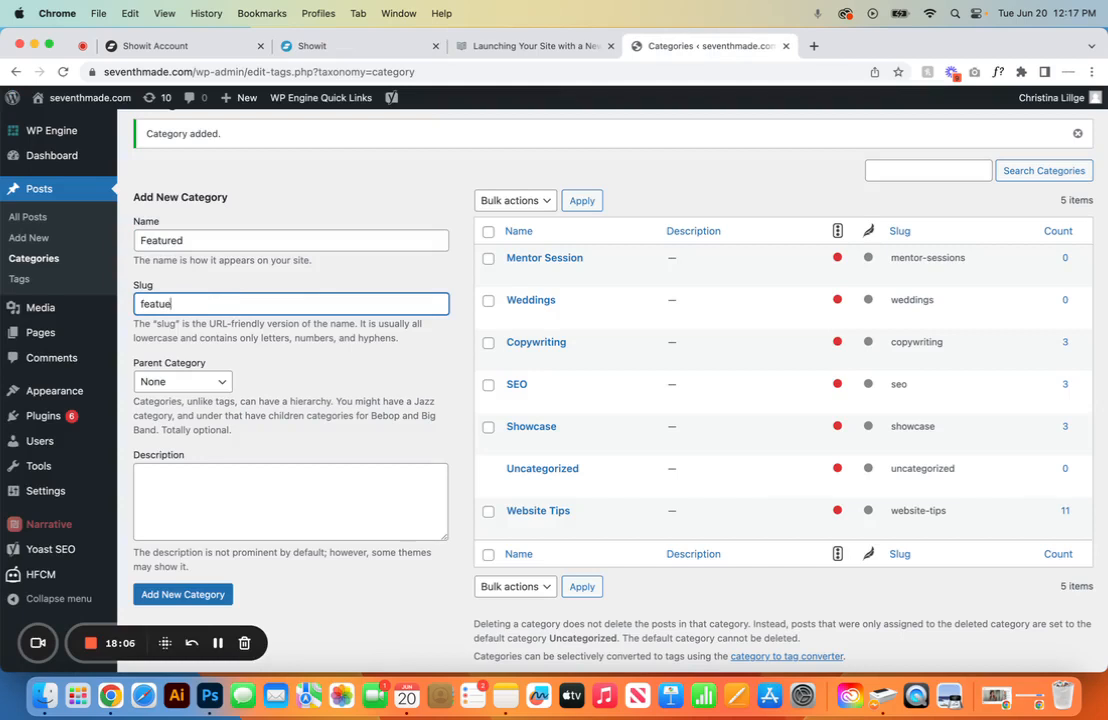
left_click(178, 595)
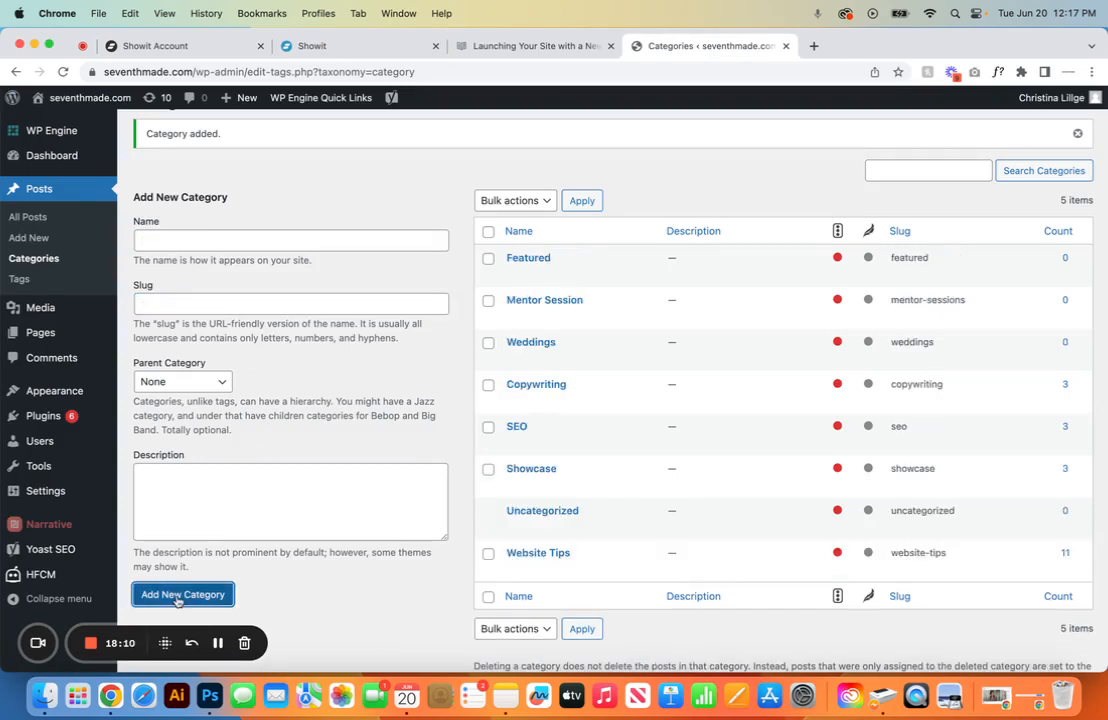
Step: Switch back to Showit and check the Category Slug set in the Blog canvas's post lookup
left_click(334, 45)
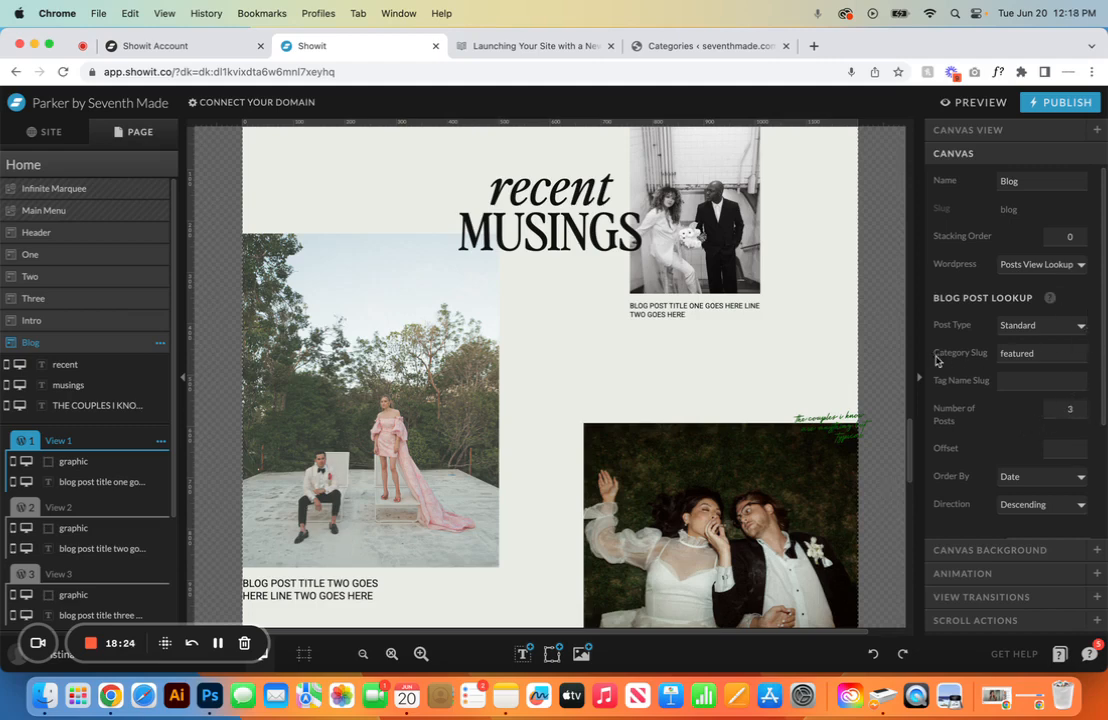
left_click(1036, 351)
left_click_drag(1039, 351, 985, 358)
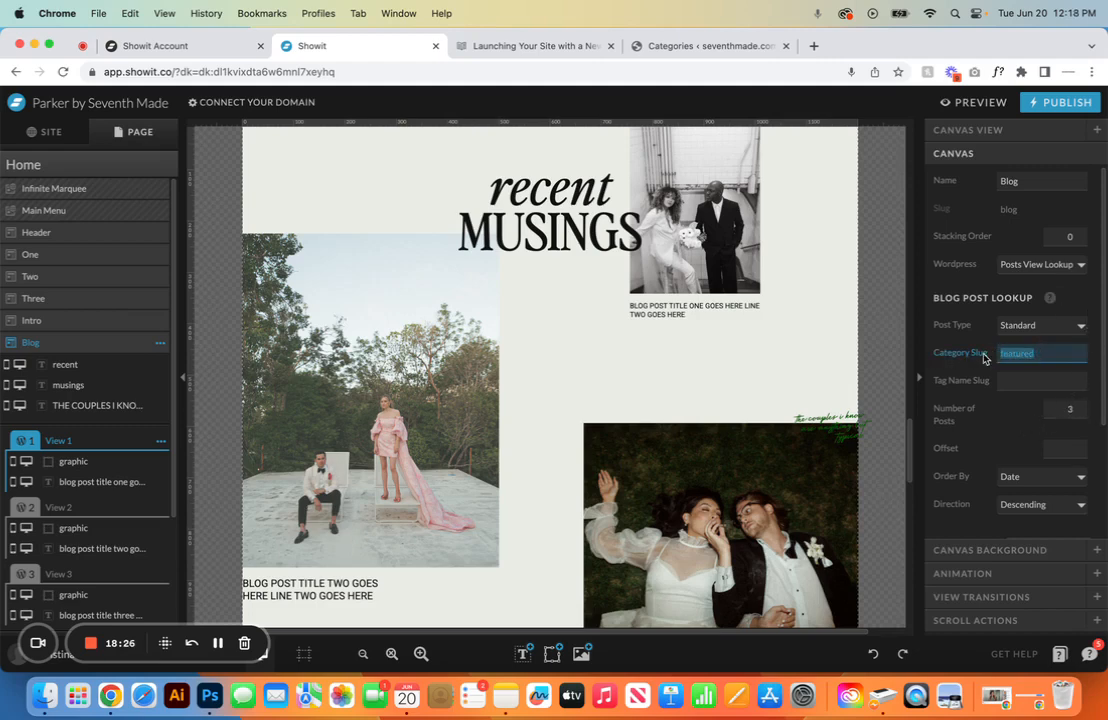
left_click(1096, 366)
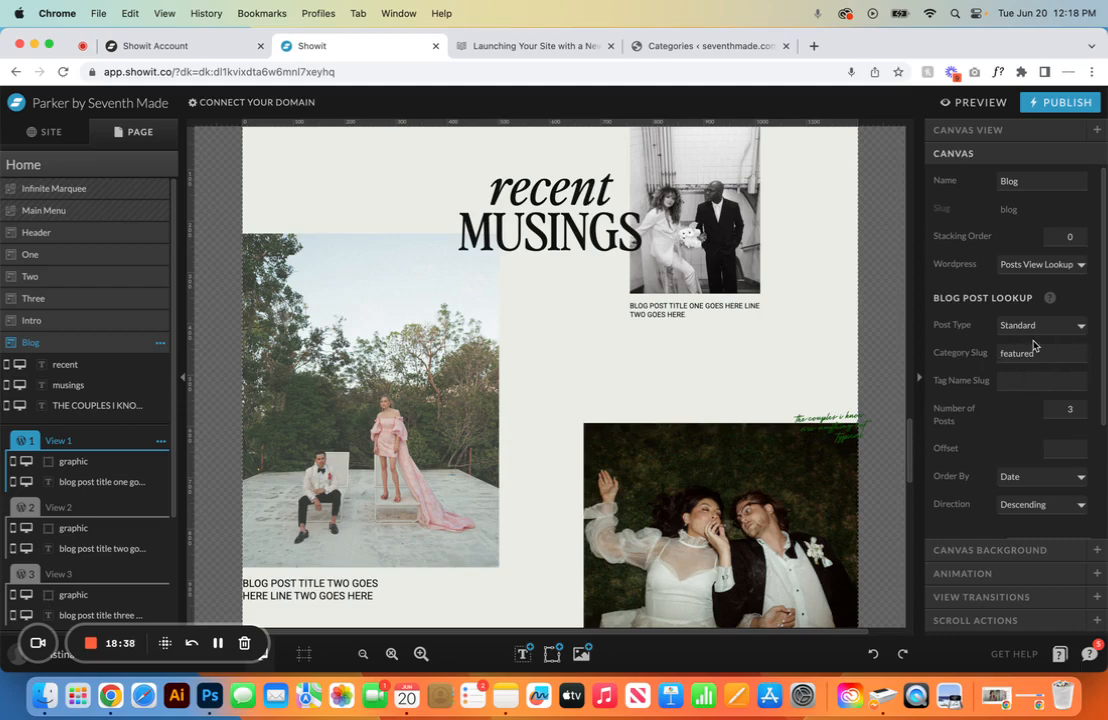
Step: Open the Blog template and review its post layout and category links
left_click(44, 136)
left_click(62, 467)
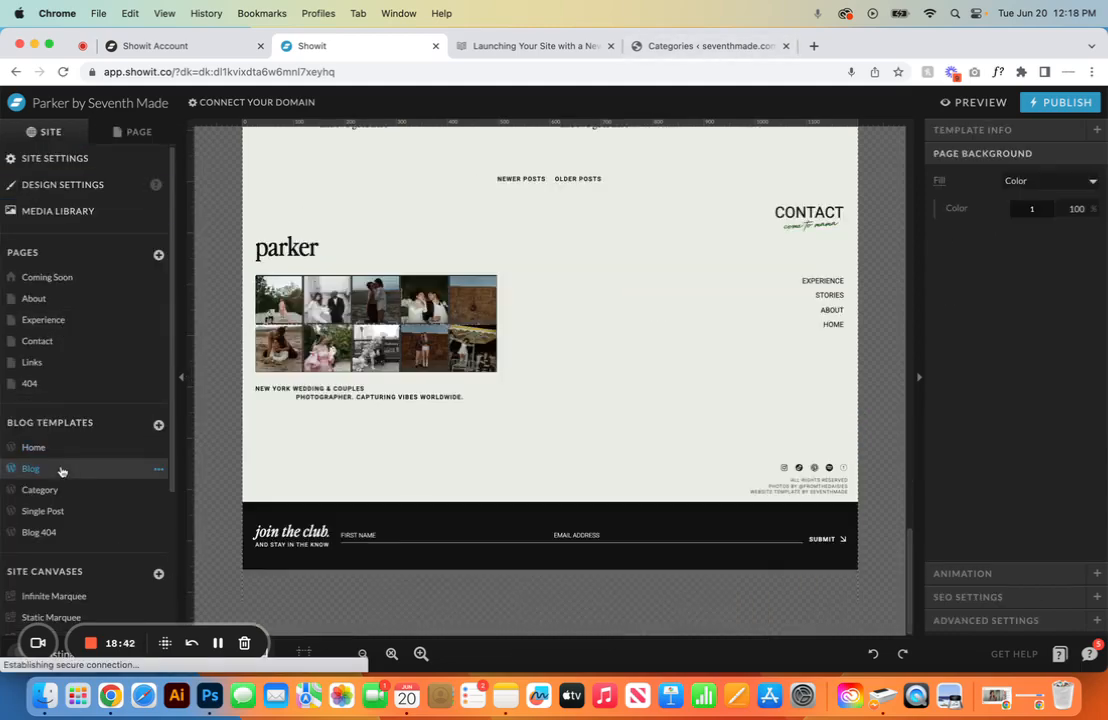
scroll(297, 263, "up", 15)
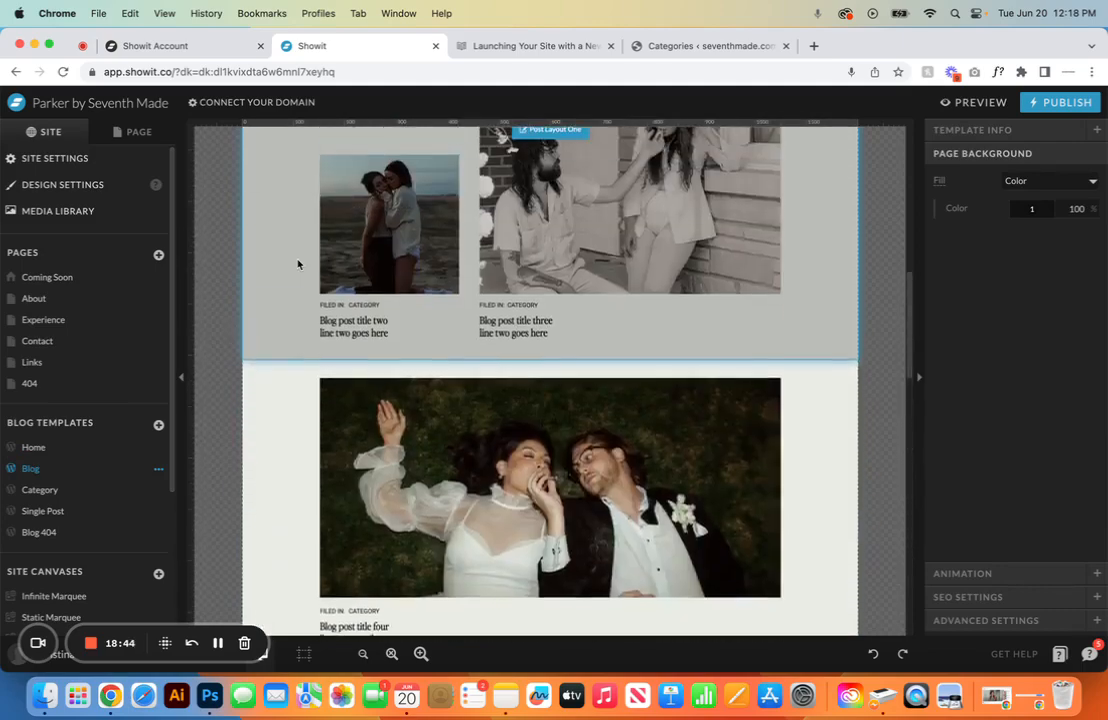
scroll(297, 263, "up", 5)
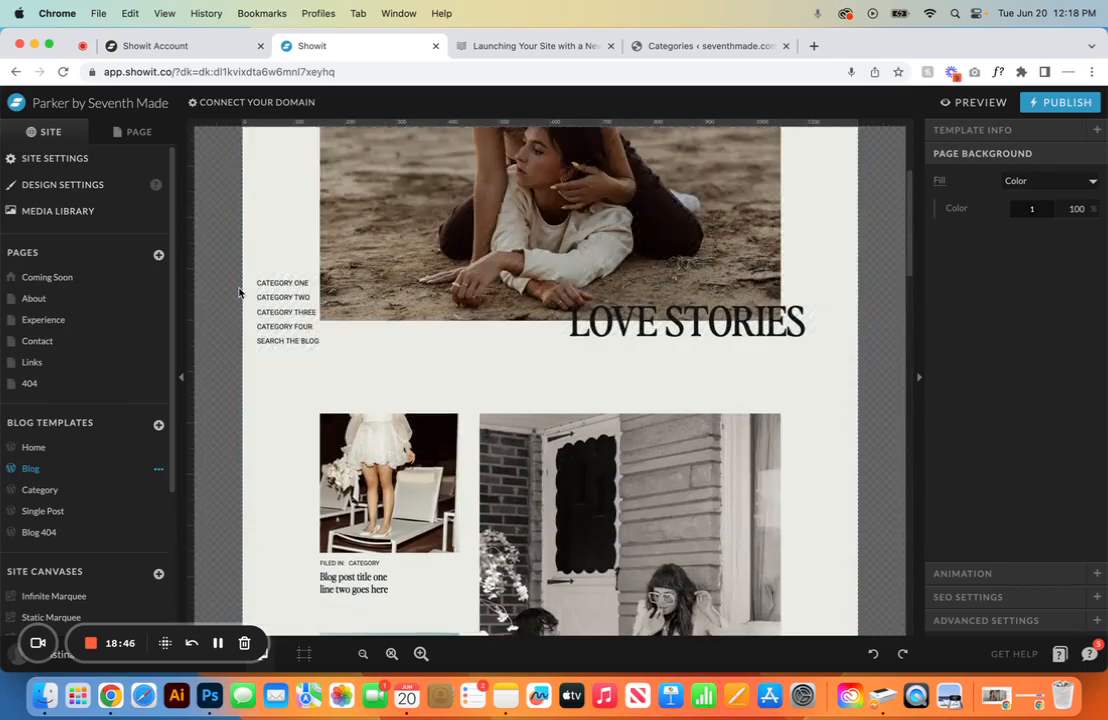
Step: Switch to the WordPress admin and create a new blog post
left_click(663, 45)
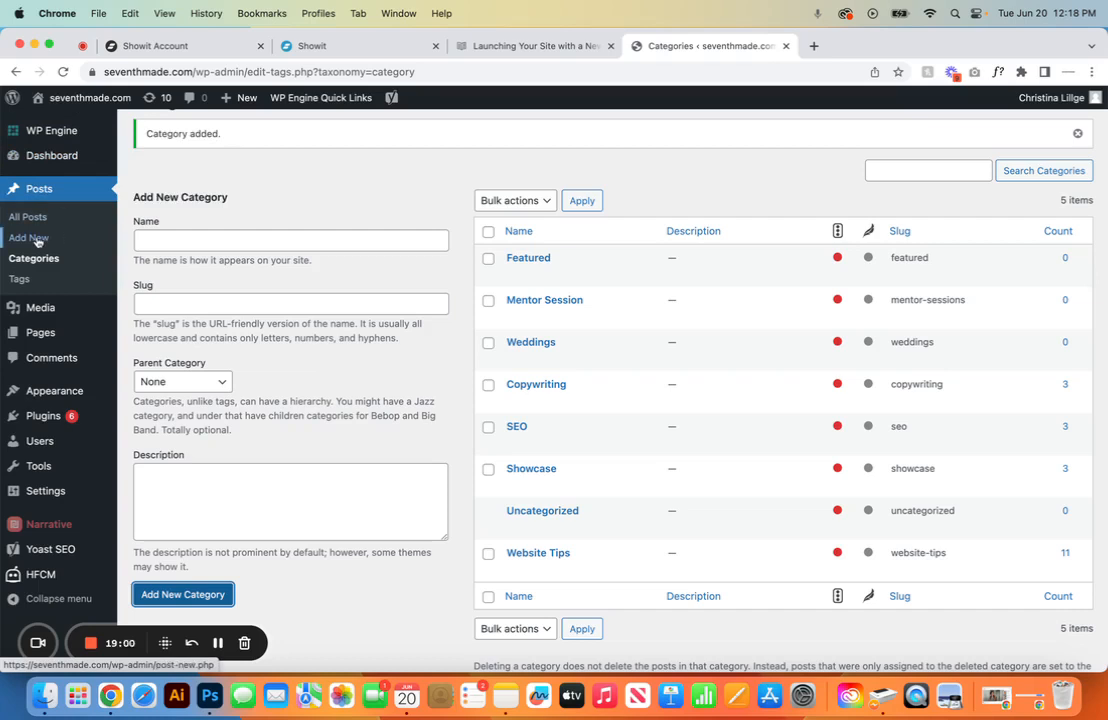
mouse_move(232, 100)
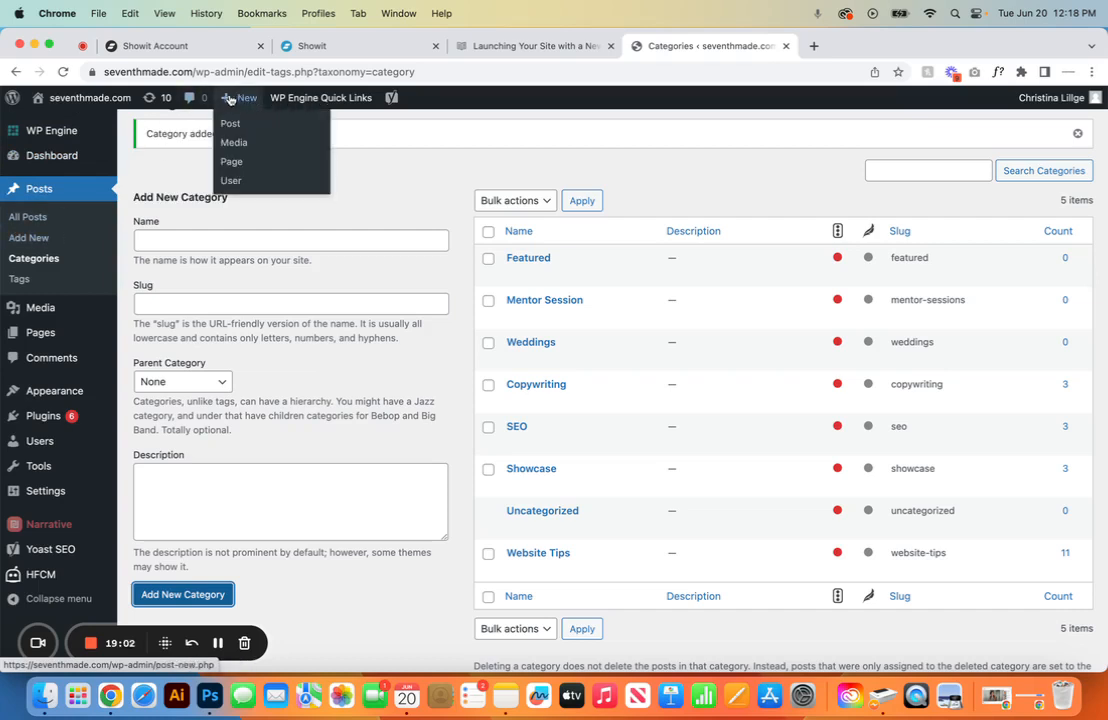
left_click(236, 126)
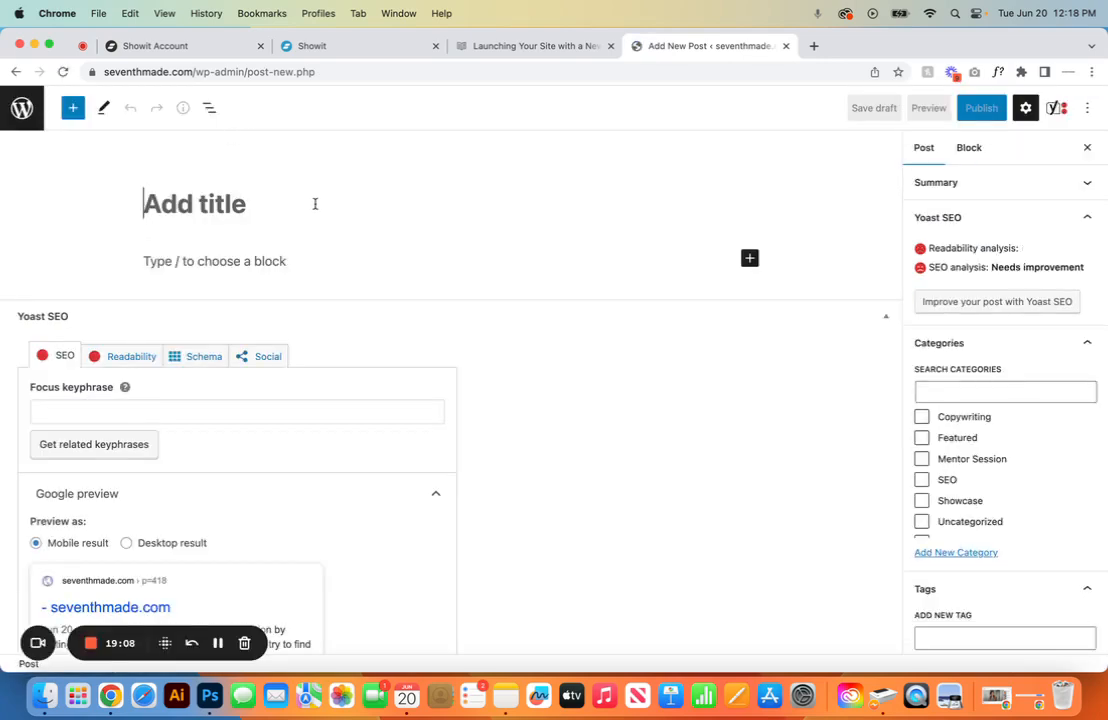
Step: Switch back to Showit and inspect the first post's title placeholder in the Blog template
left_click(381, 50)
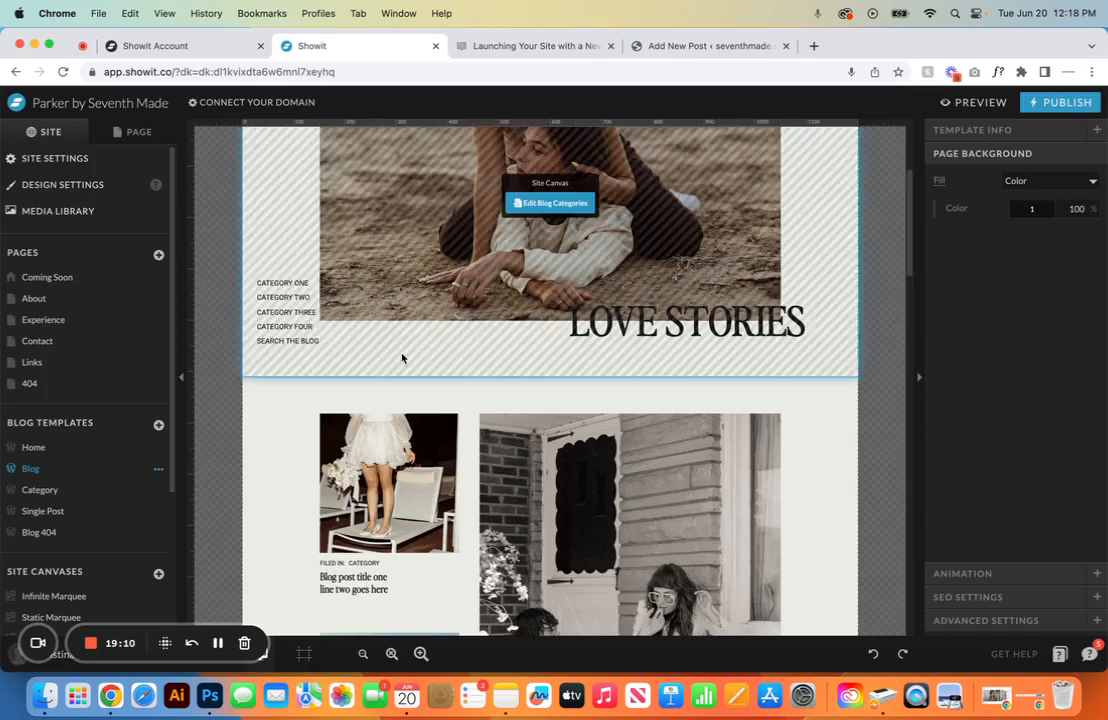
scroll(400, 360, "down", 3)
left_click(391, 366)
left_click(391, 368)
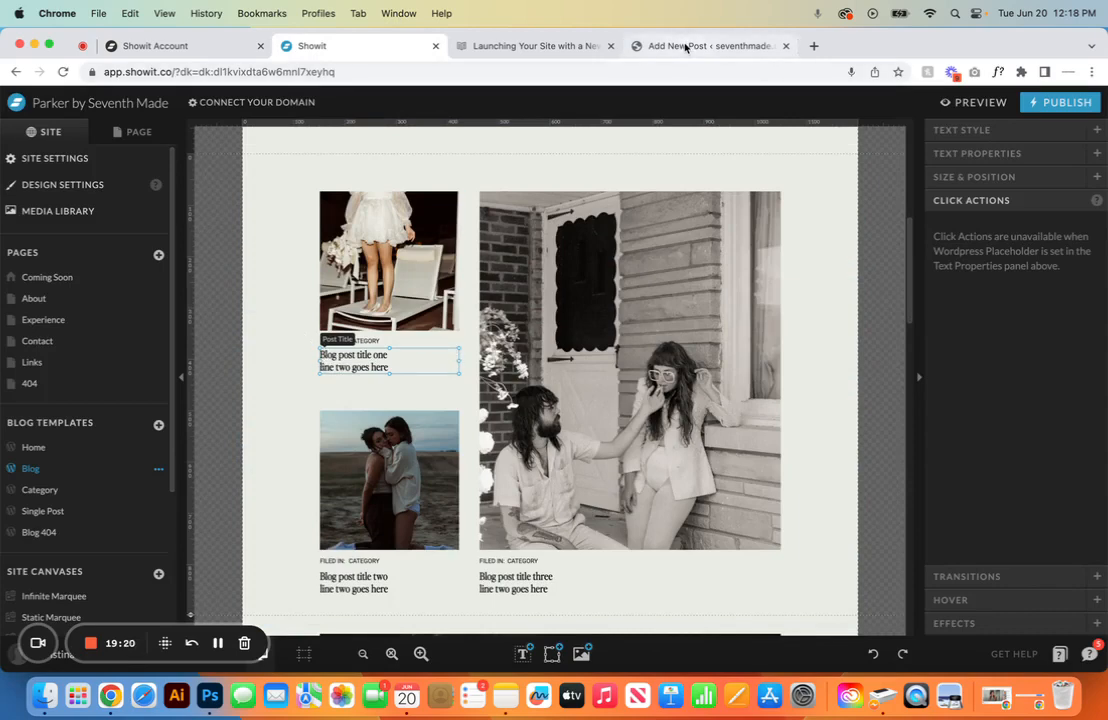
Step: Switch to the new WordPress post and title it "New York City Elopement with the cutest lovers"
left_click(712, 45)
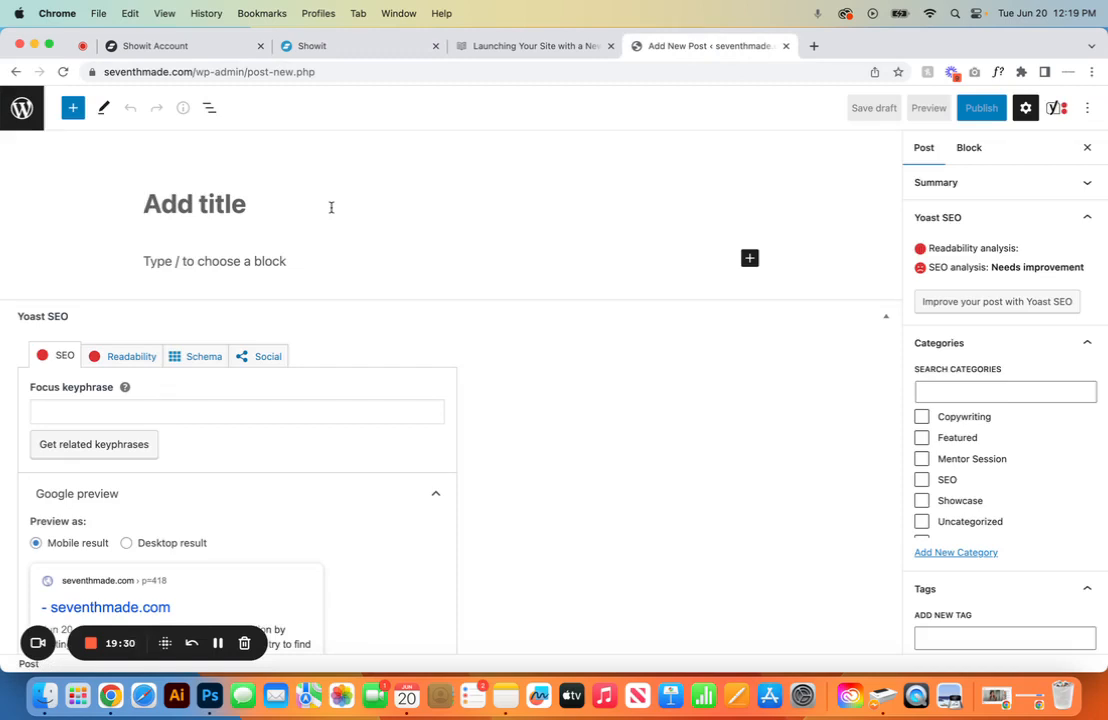
type("New York ")
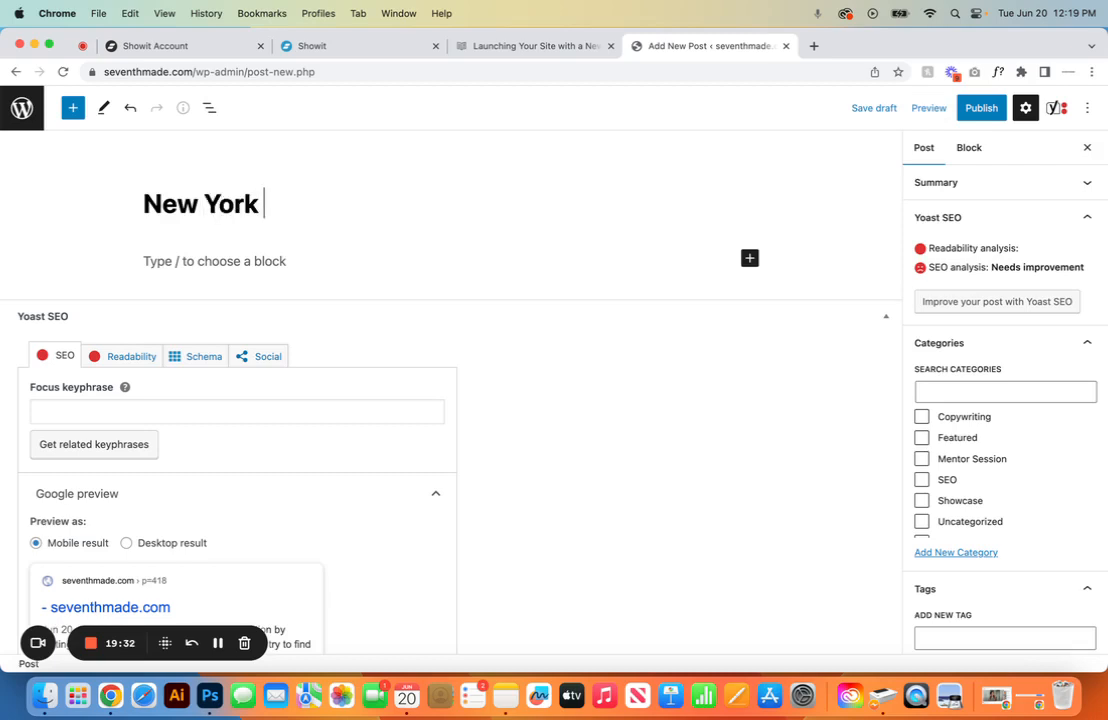
type("City Elopement")
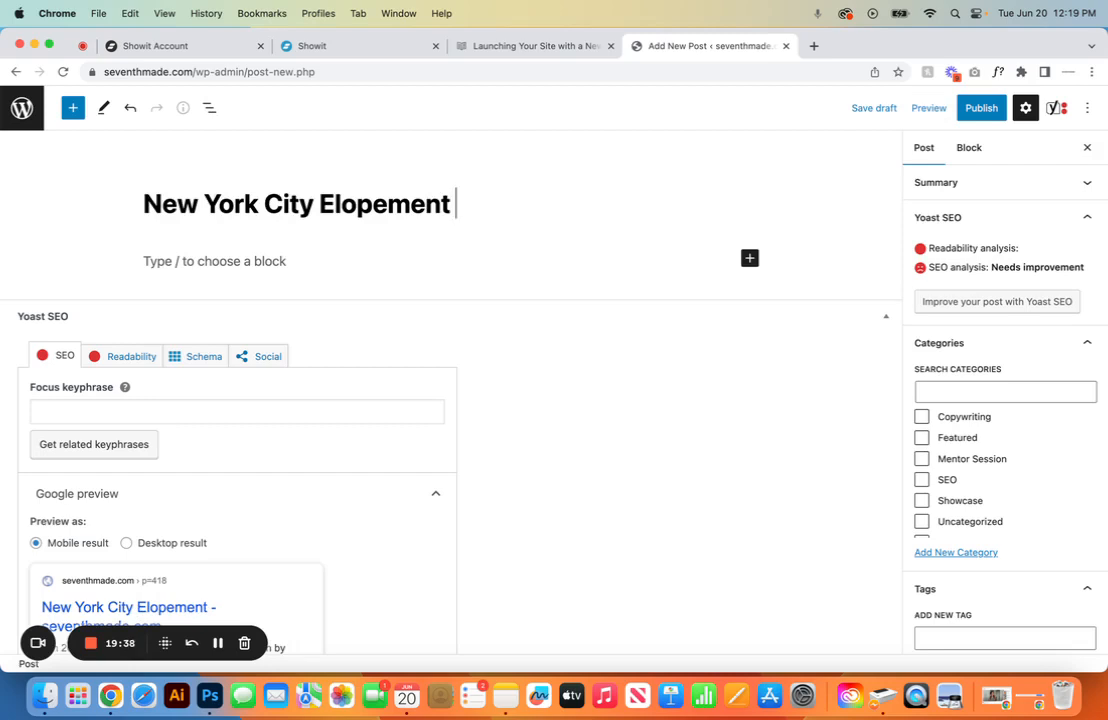
type("with")
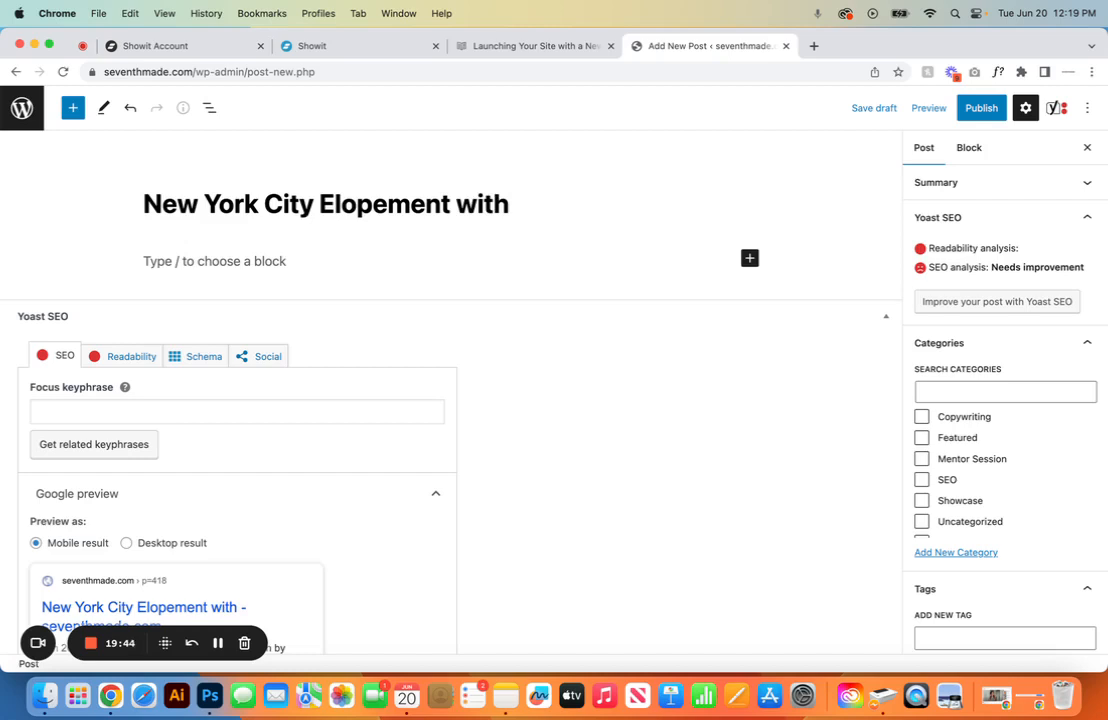
type(" the cust")
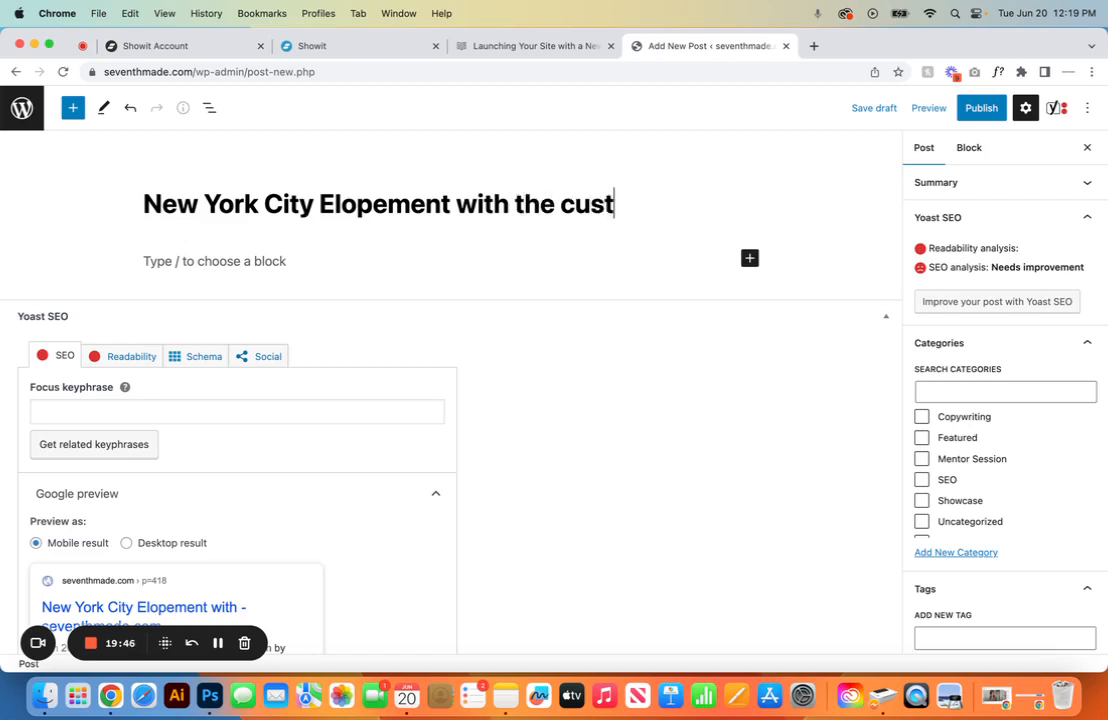
key("BackSpace")
key("BackSpace")
type("test lovers")
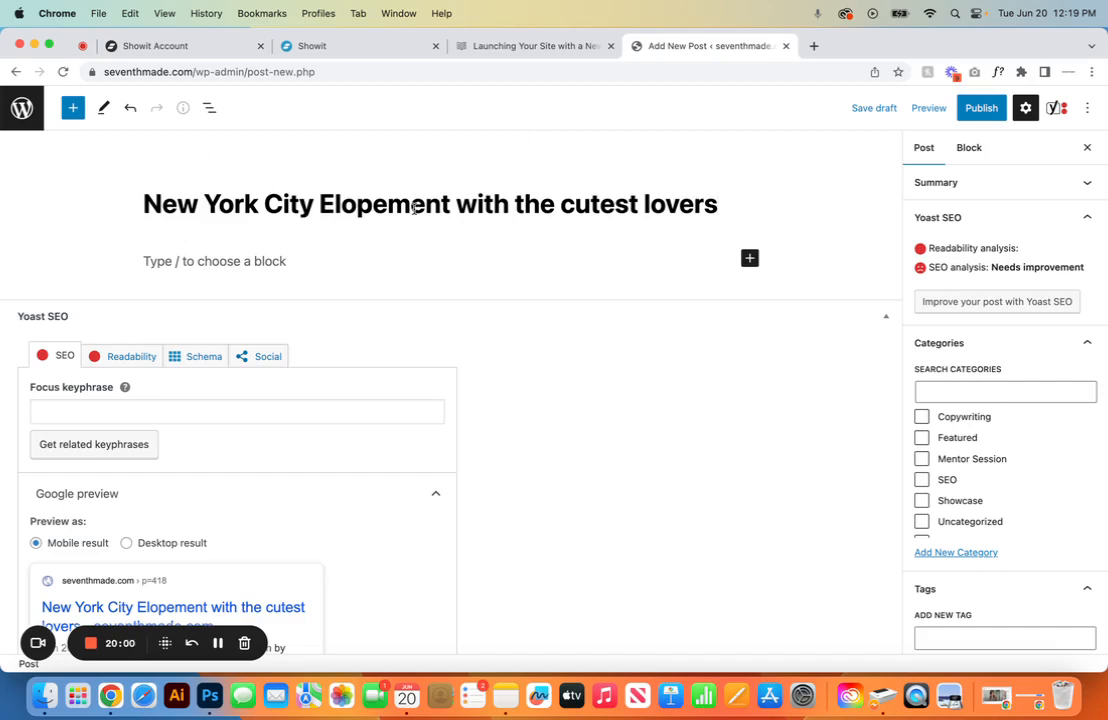
Step: Write the post's first paragraph as "start typing so we recommend 300-1000 words describing your blog"
left_click(286, 266)
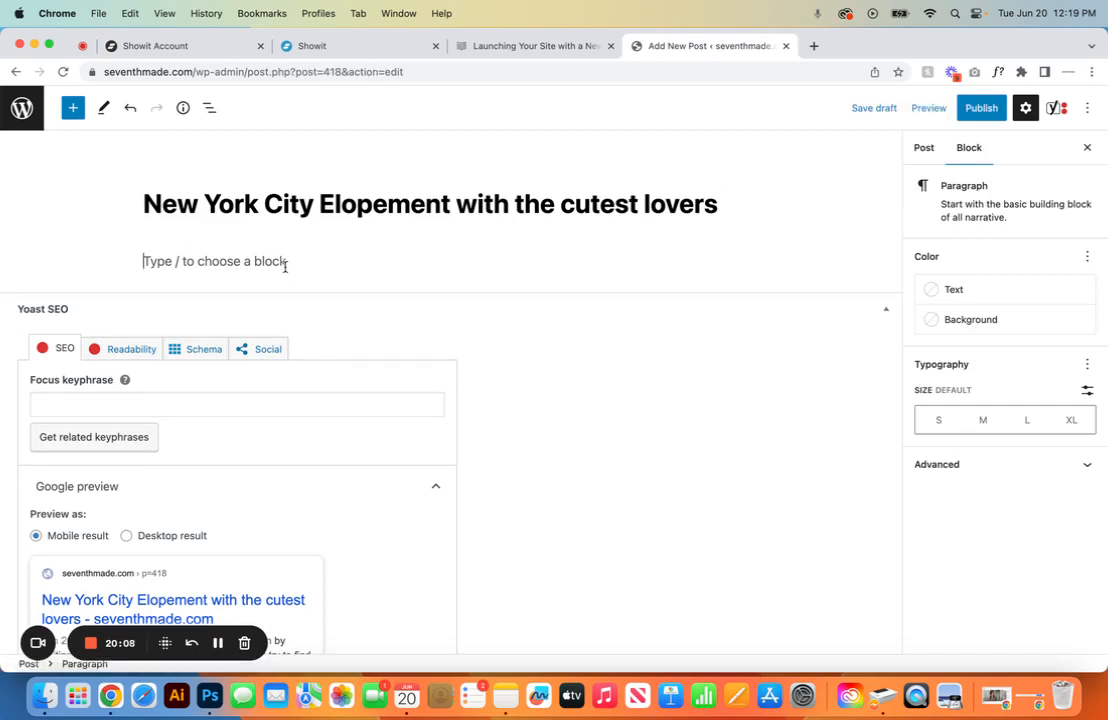
type("start t")
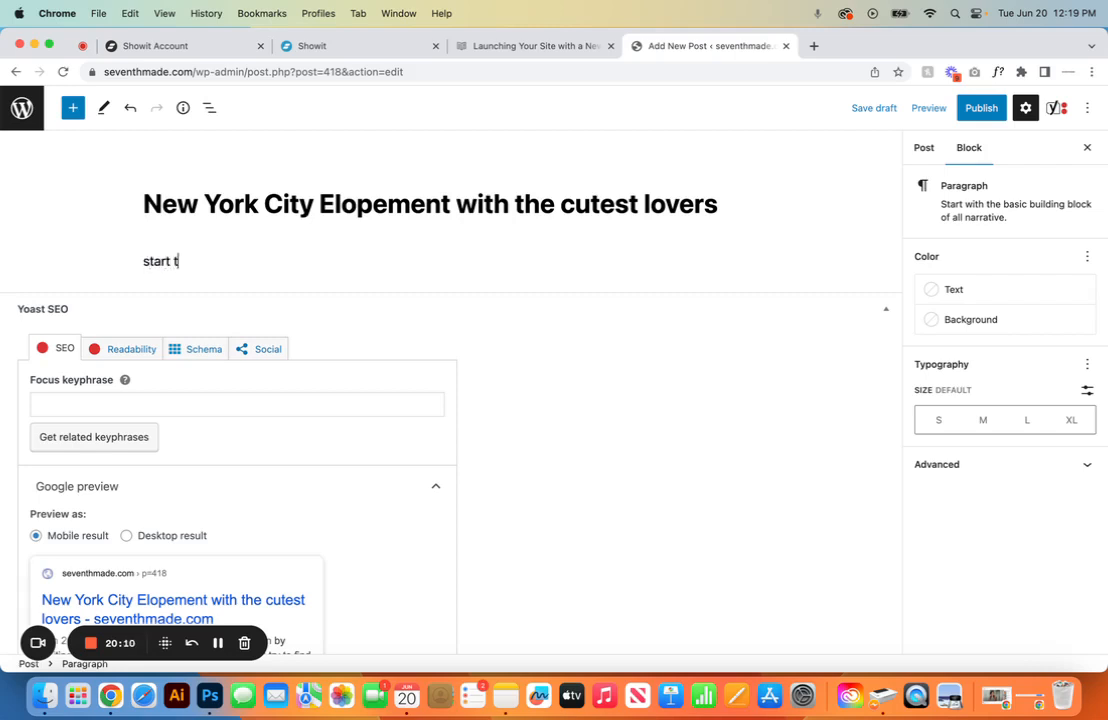
type("yping so we recommend")
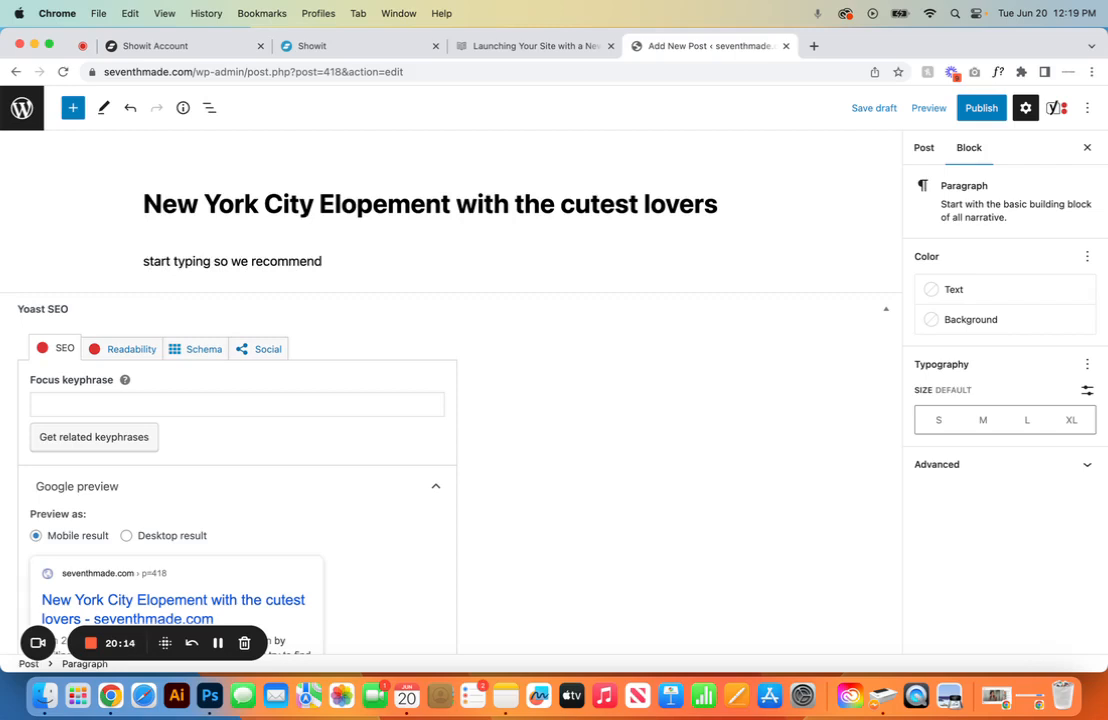
type("300-1000 words des")
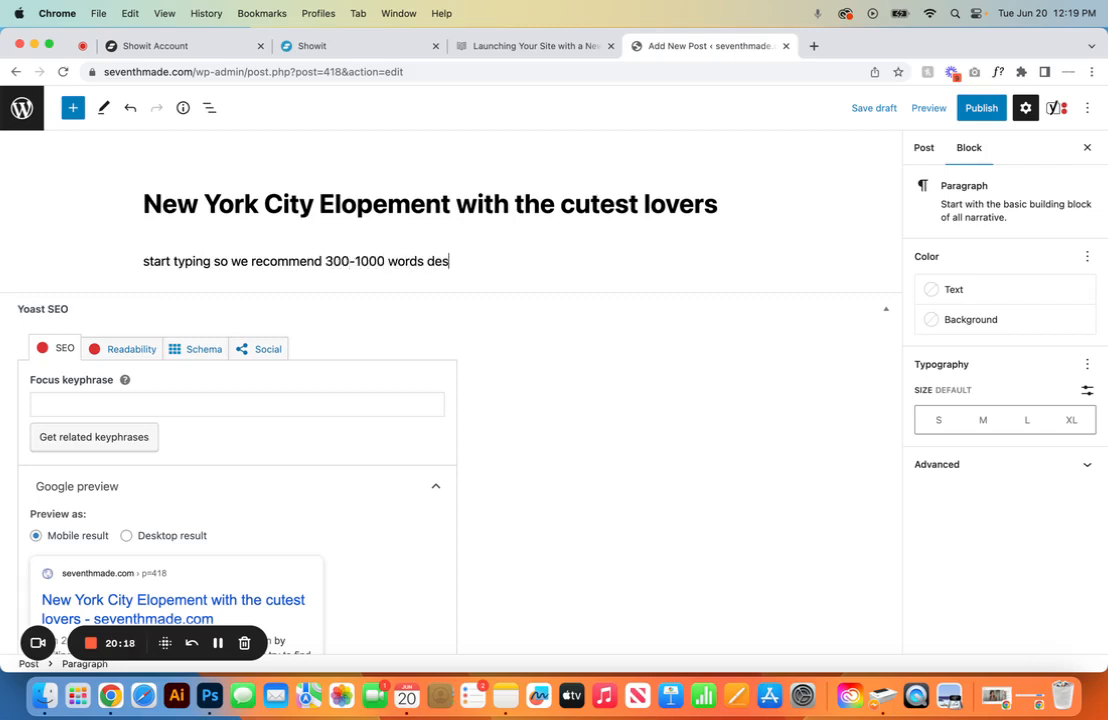
type("cribing your blog")
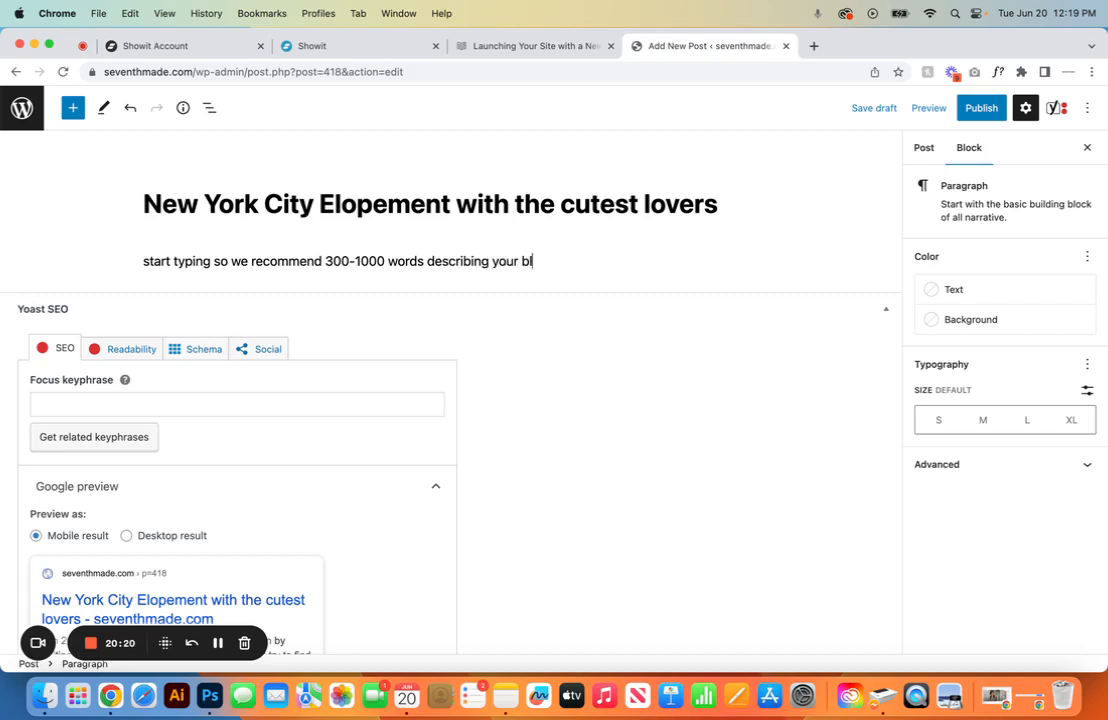
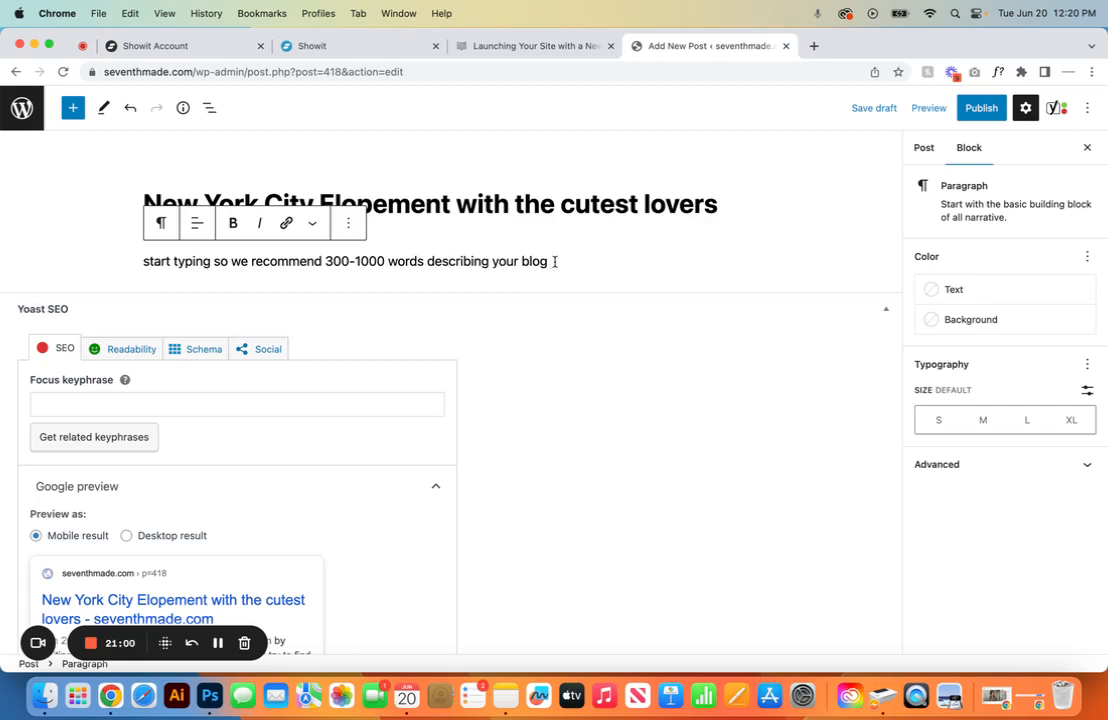
Step: Open ChatGPT in a new browser tab, leaving the WordPress post open
left_click(813, 46)
type("cha")
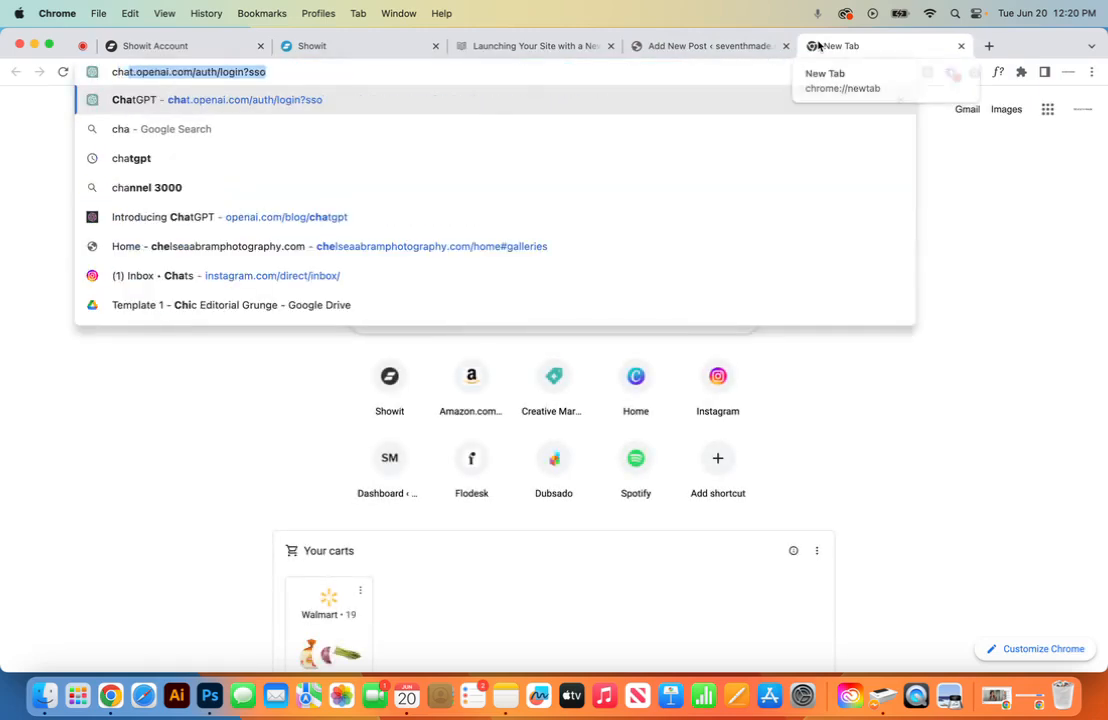
key("Return")
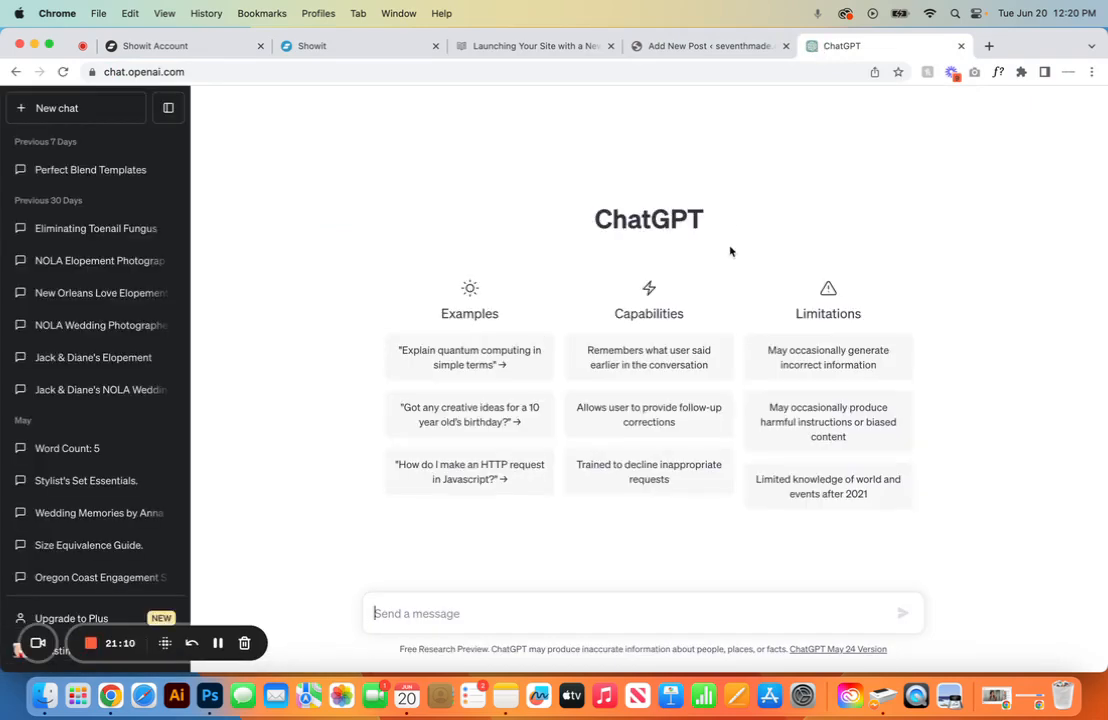
Step: Ask ChatGPT to write a blog post about a New York City elopement, including the couple's first names
left_click(475, 618)
type("write a sh")
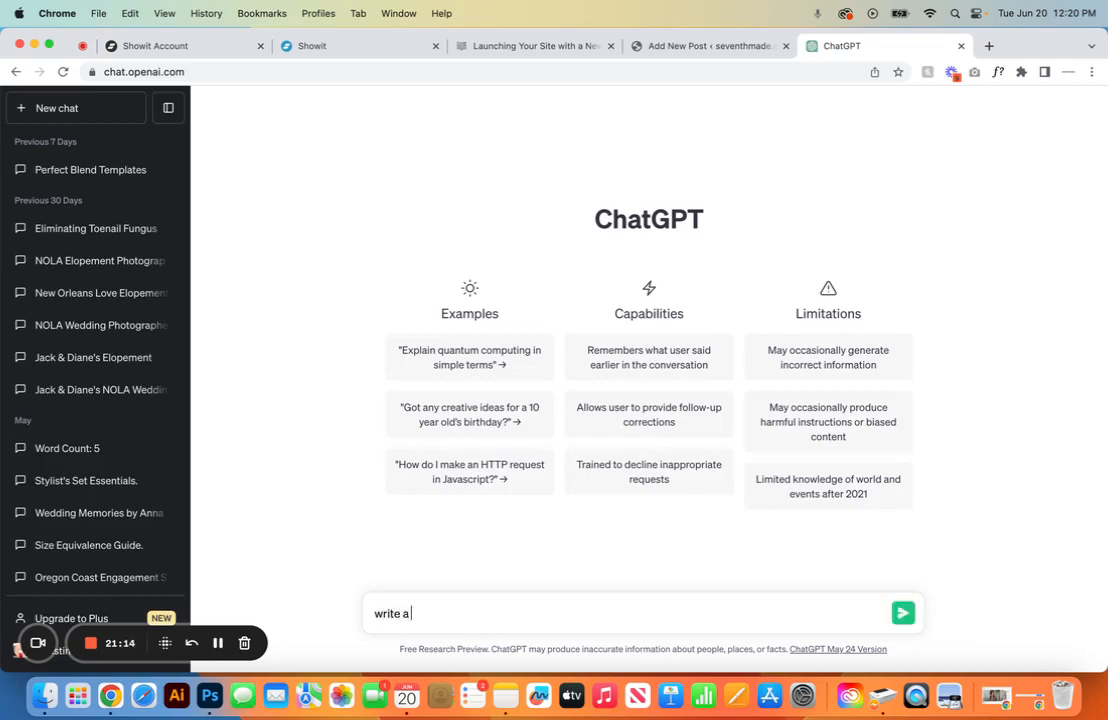
key("BackSpace")
type("log ab")
key("BackSpace")
key("BackSpace")
type("post about a new yo")
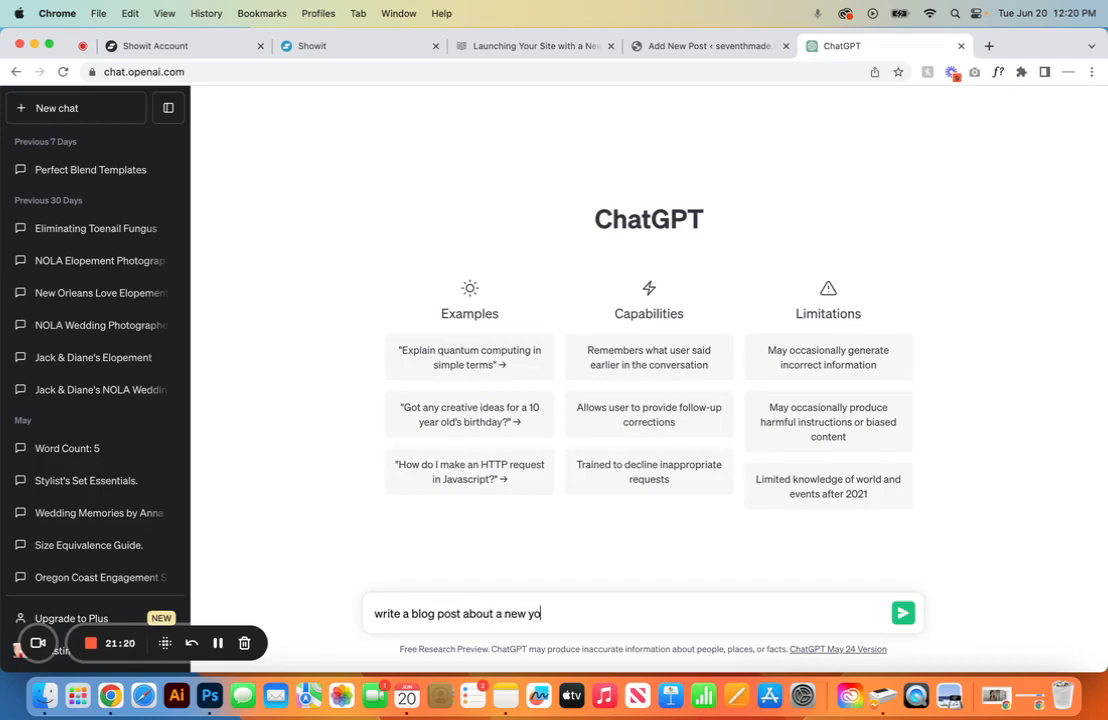
type("rk city elopement with Sarah and J")
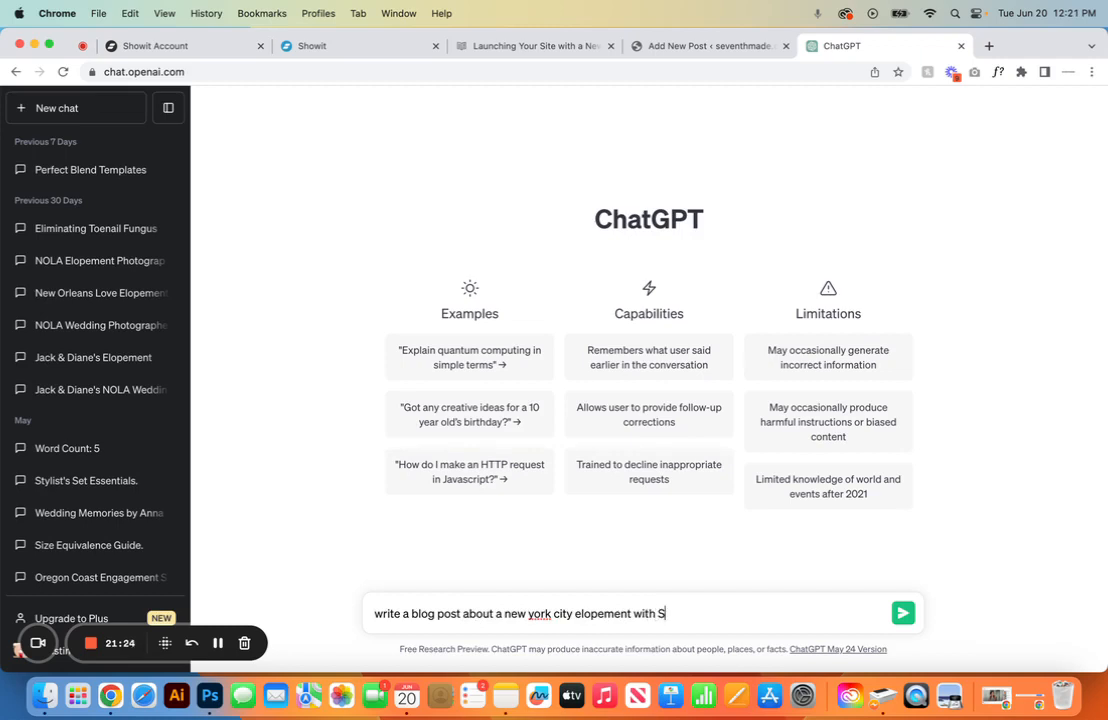
type("ane")
key("Return")
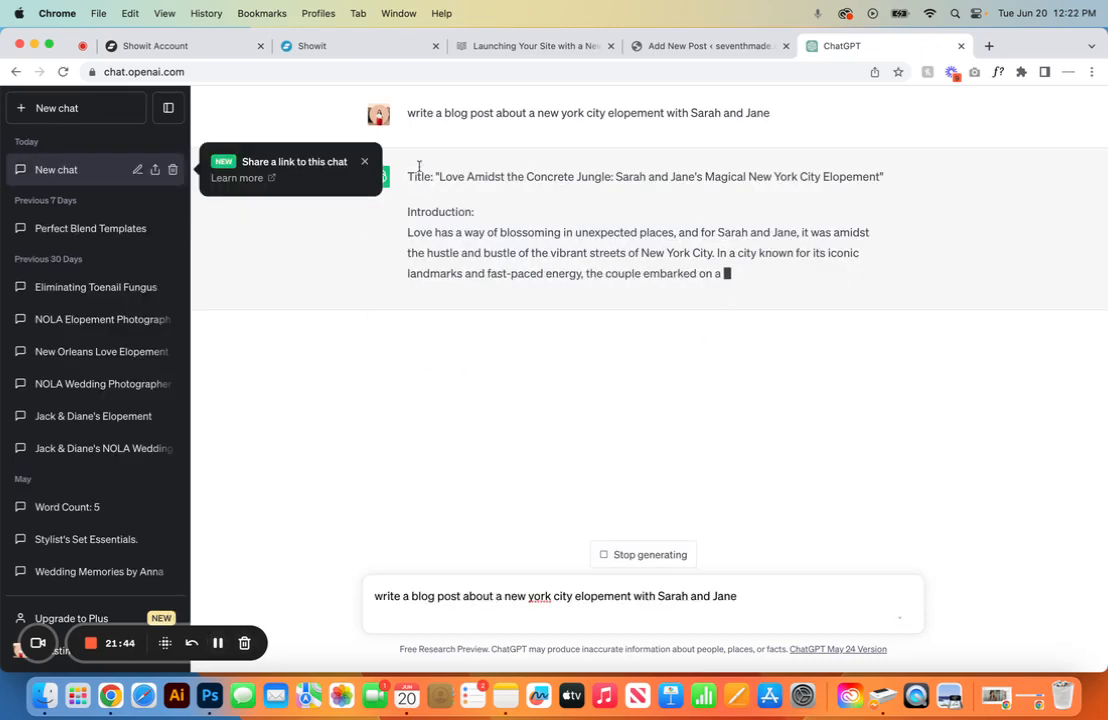
Step: Dismiss the chat-sharing tip, highlight the generated introduction paragraph, and check it against the draft post in WordPress
left_click(369, 165)
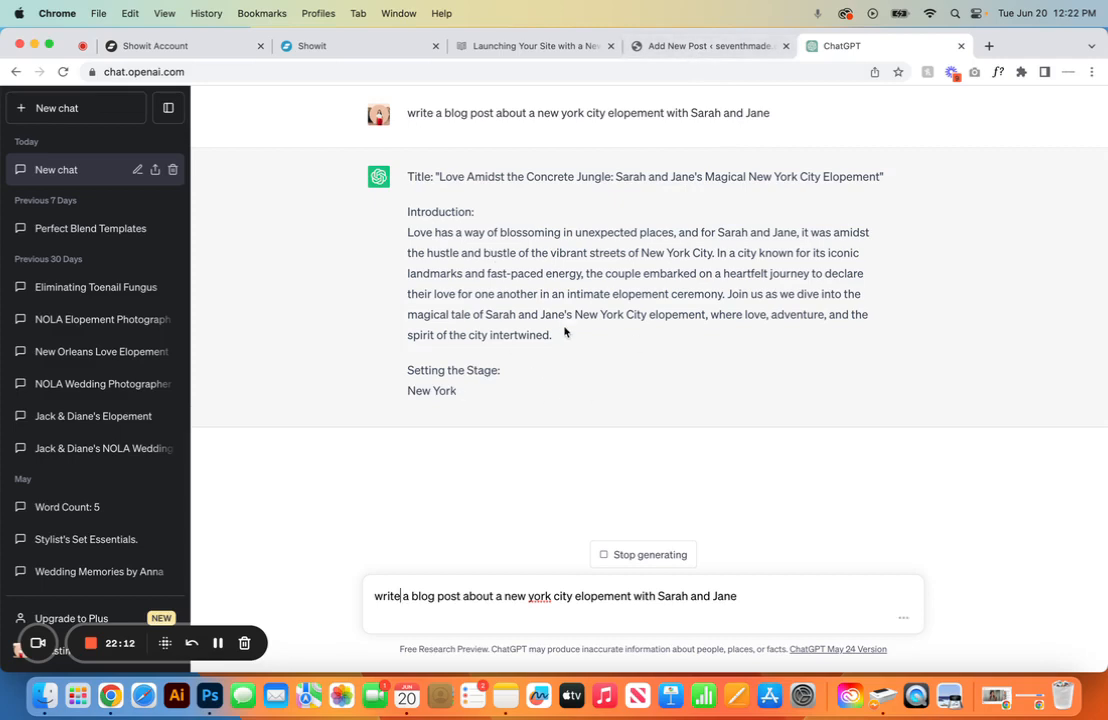
left_click_drag(554, 336, 413, 229)
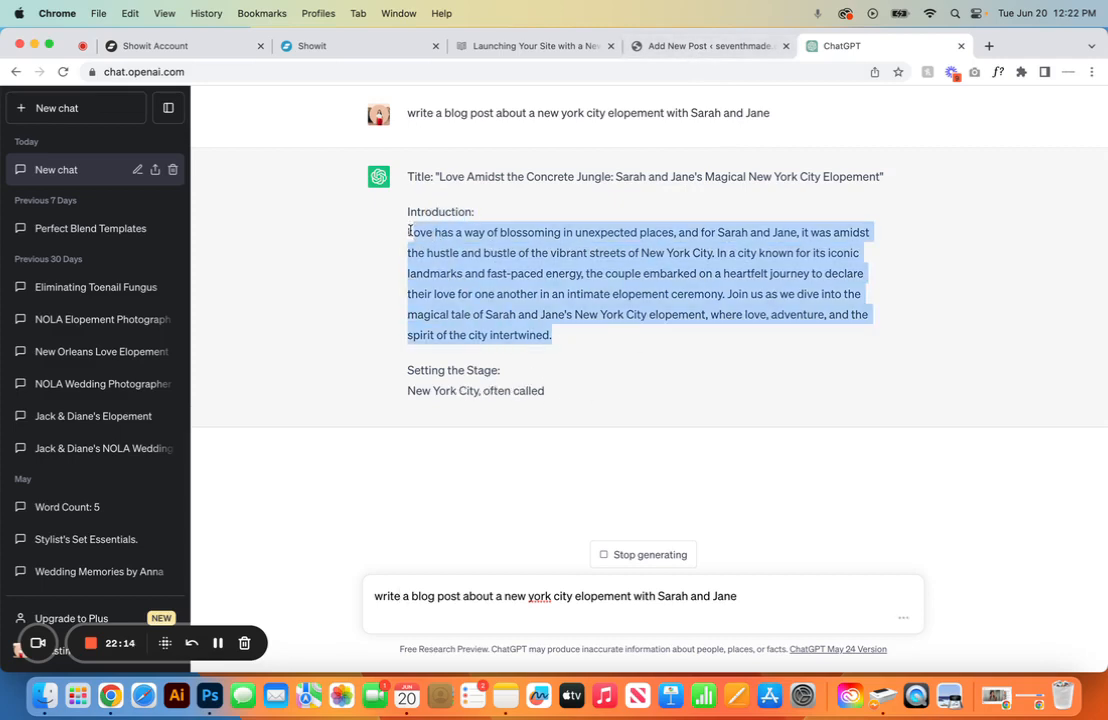
left_click(700, 45)
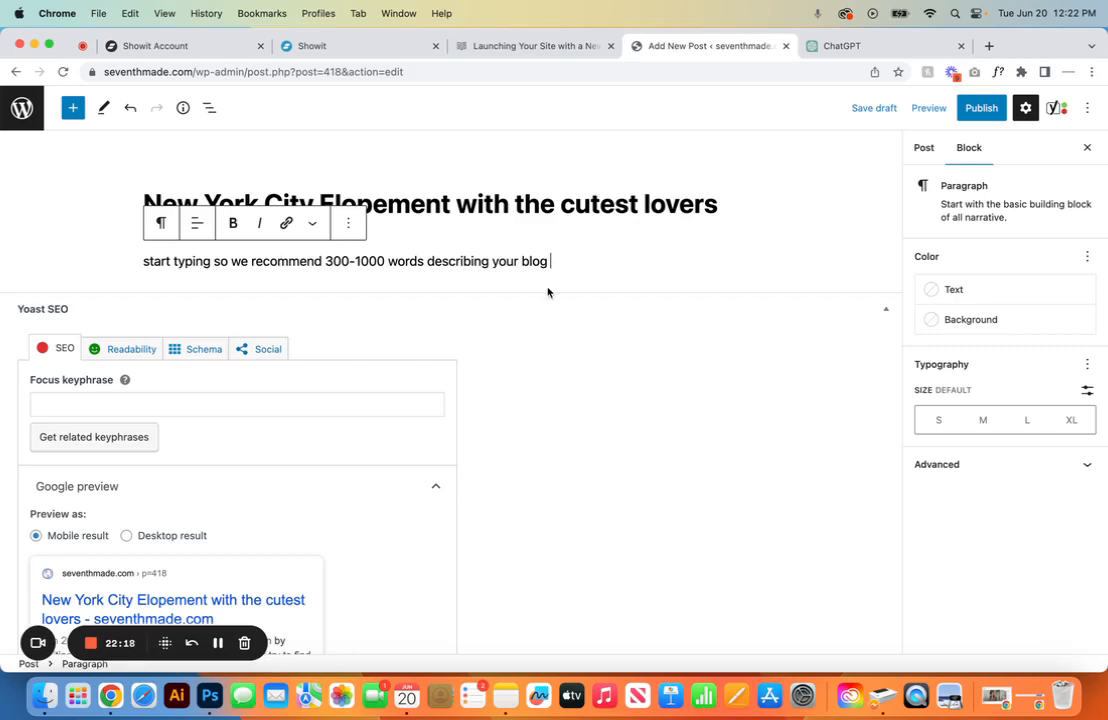
left_click(883, 48)
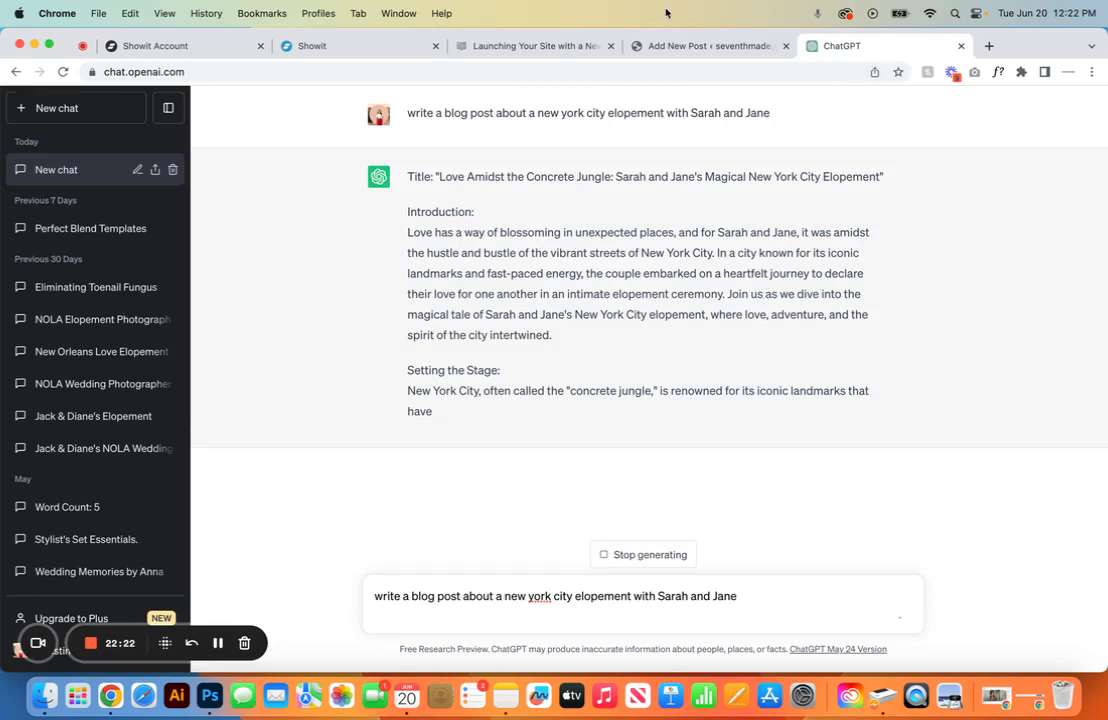
Step: Switch back to the WordPress post, add a Gallery block below the paragraph, and open the media library for it
left_click(676, 45)
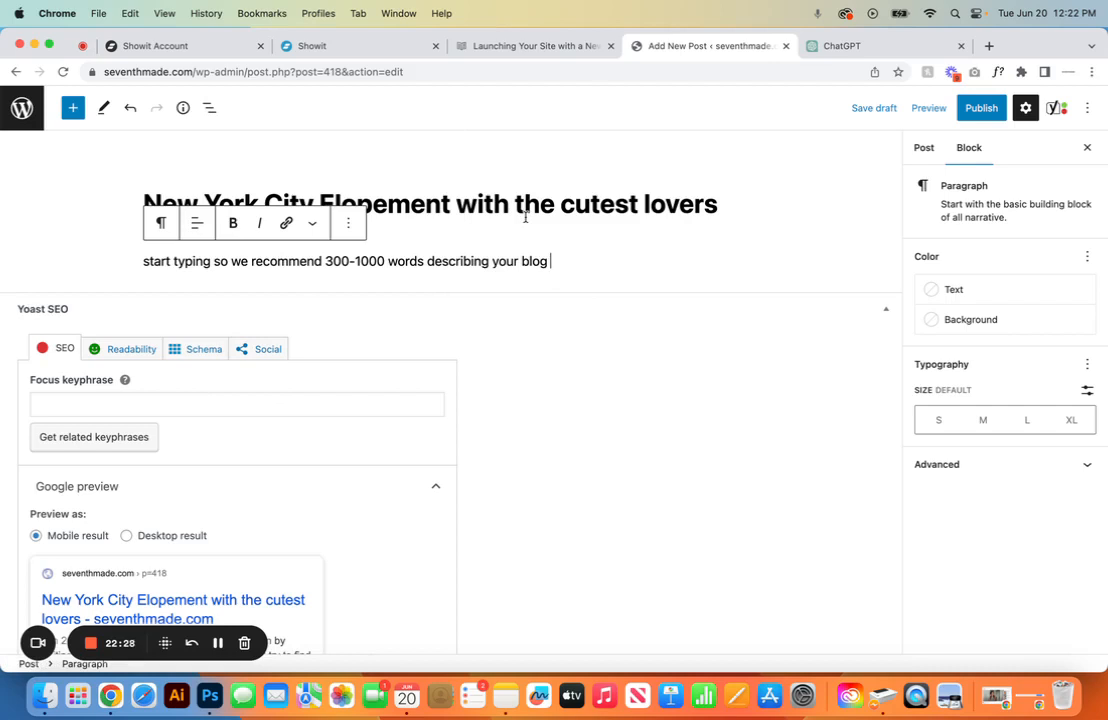
key("Return")
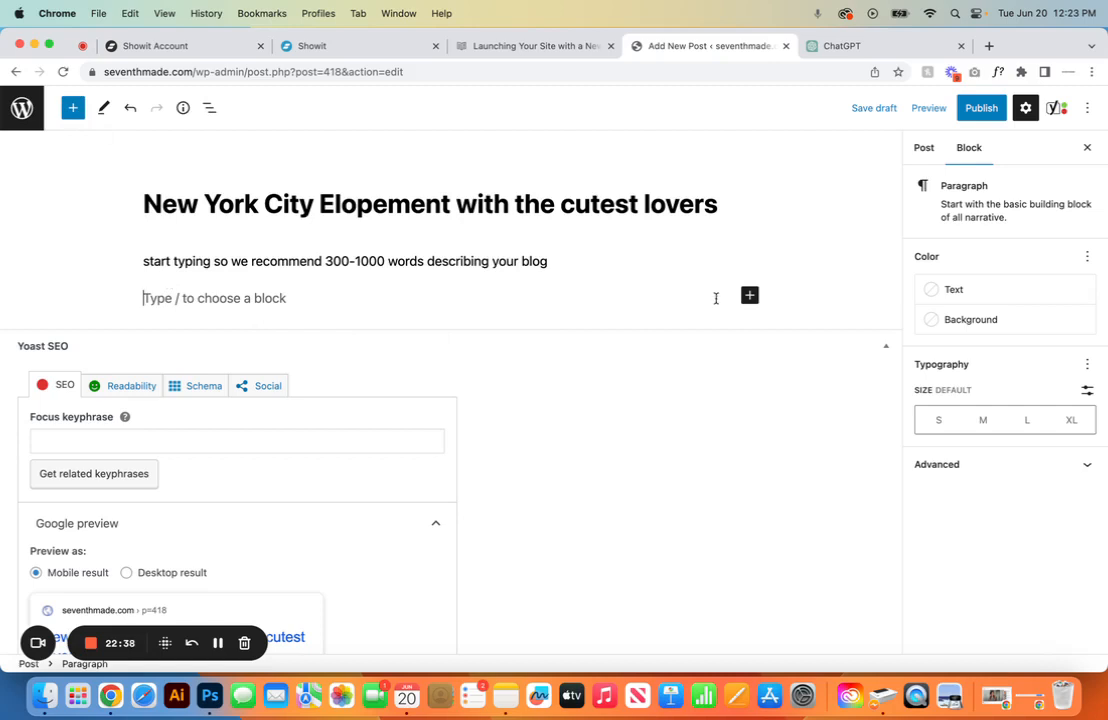
left_click(750, 295)
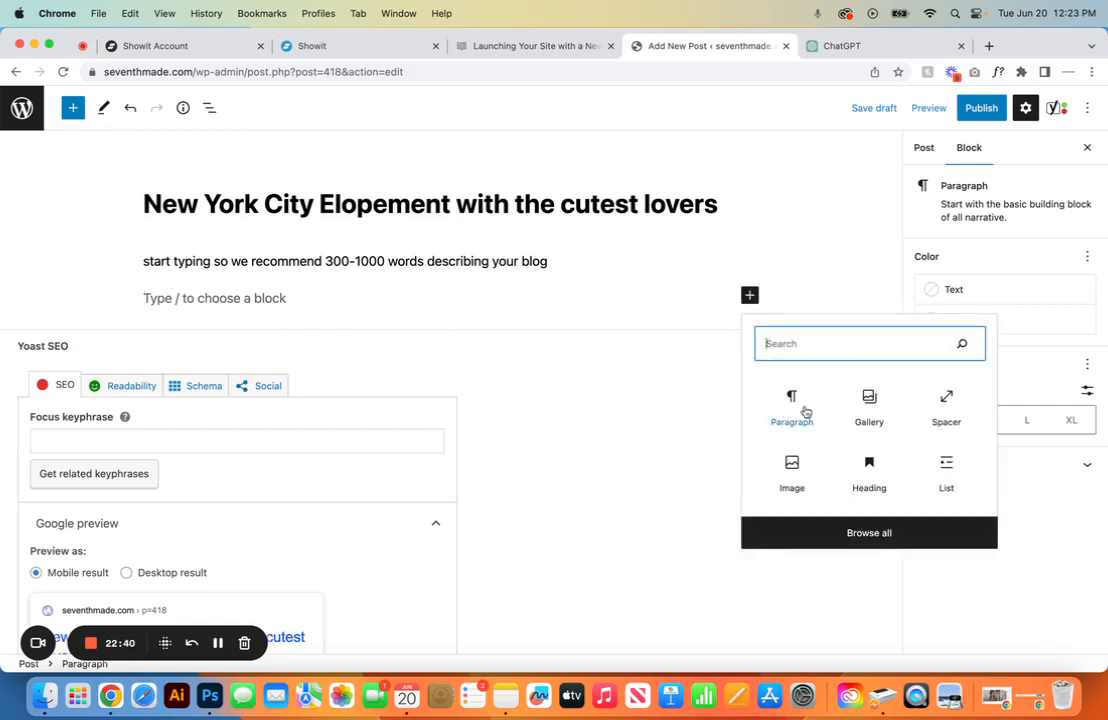
left_click(868, 408)
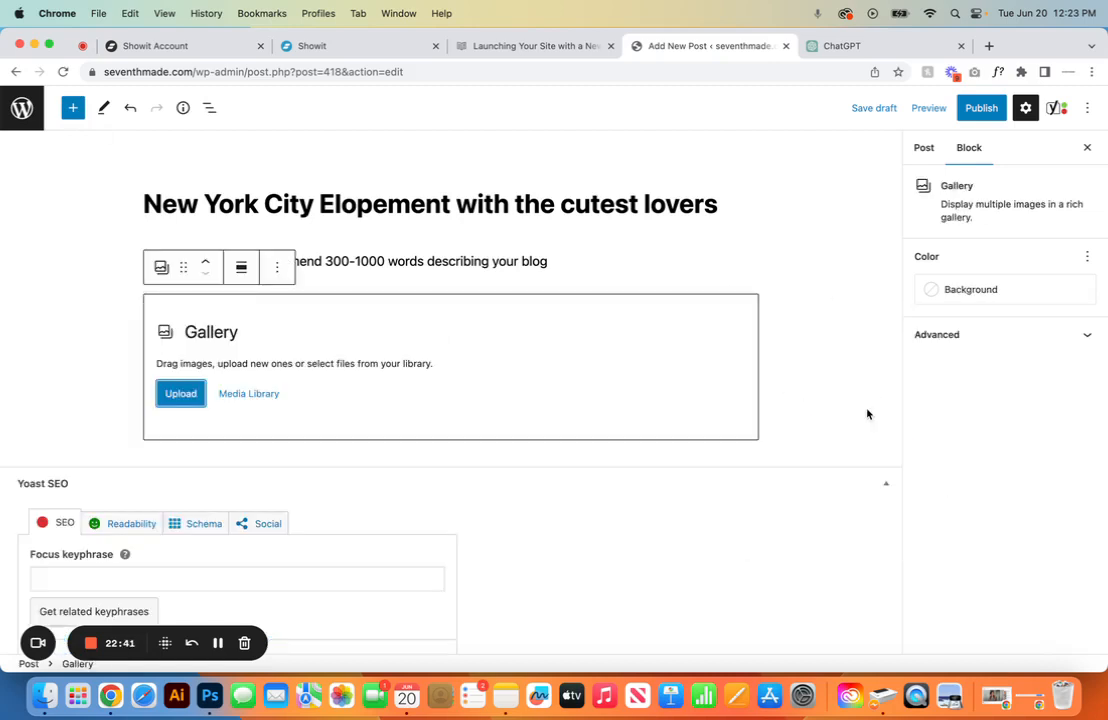
left_click(230, 400)
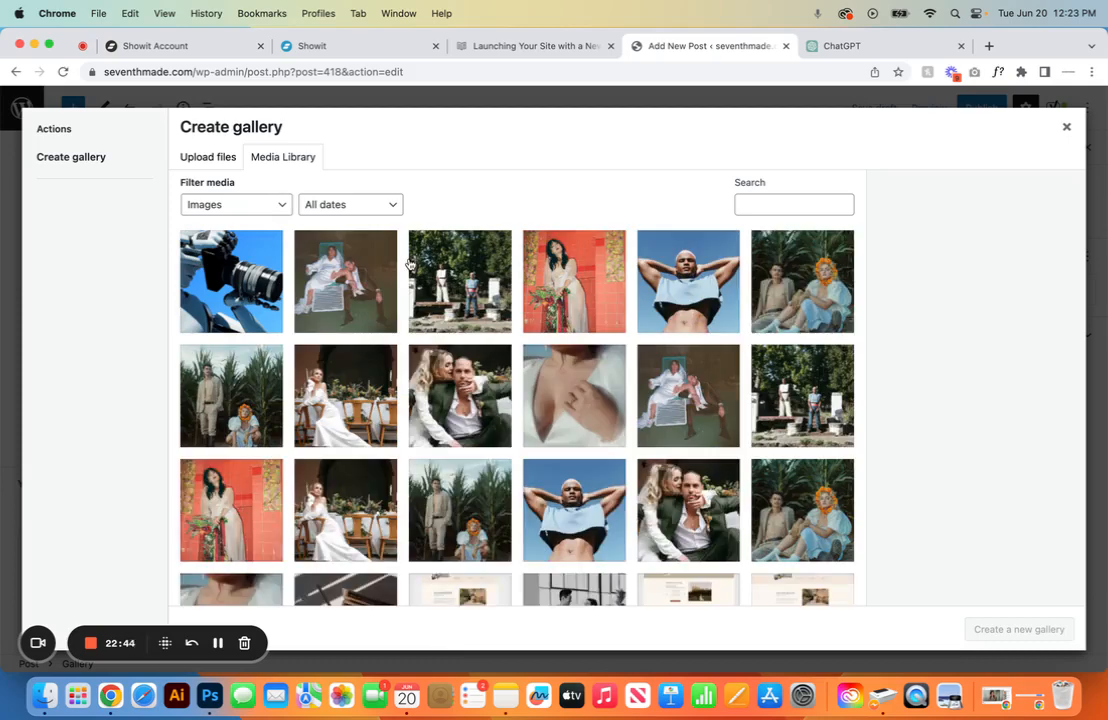
Step: Create a gallery from the third to sixth images in the media library's first row and insert it into the post
scroll(502, 397, "down", 5)
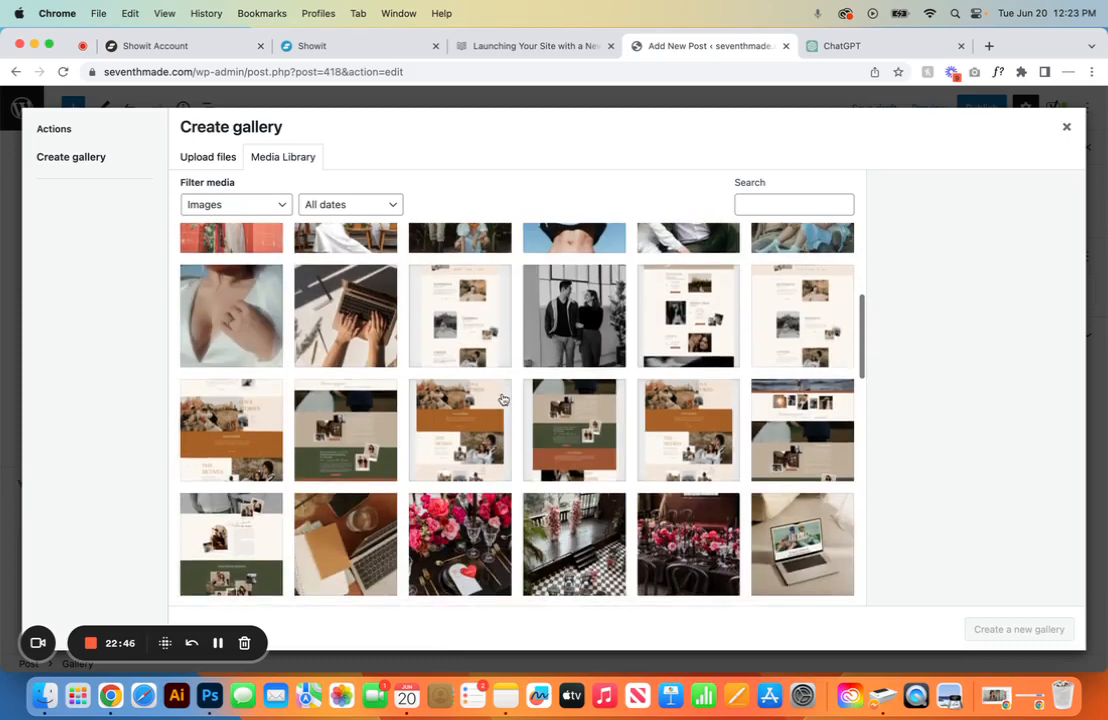
scroll(502, 397, "up", 5)
left_click(460, 285)
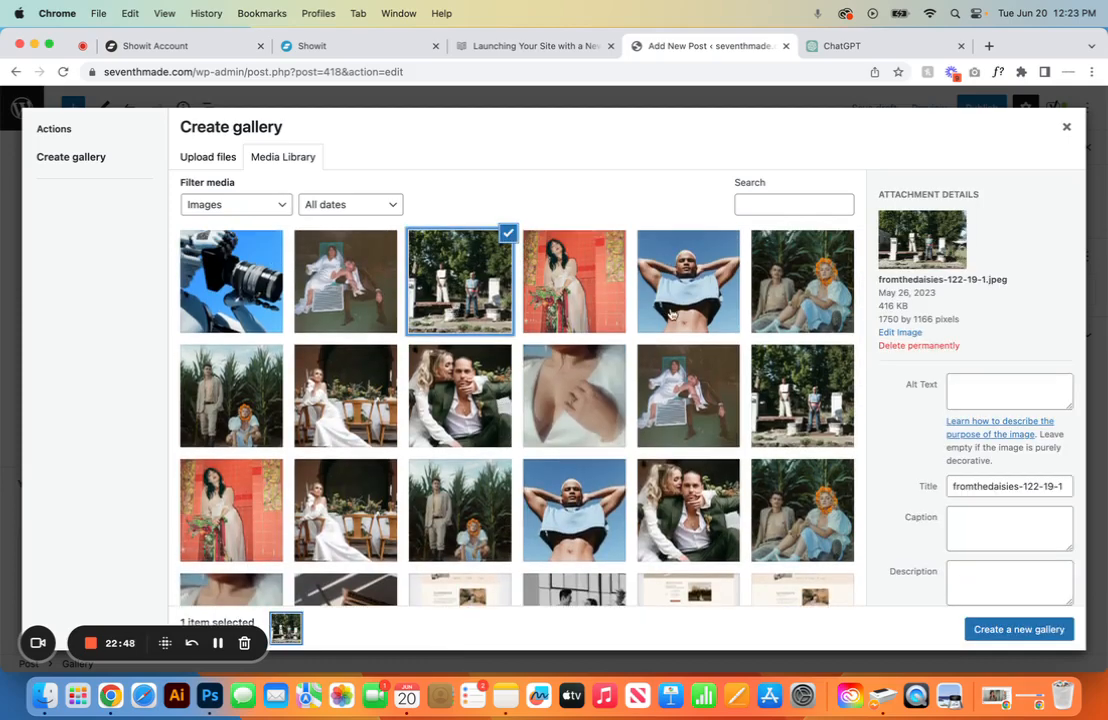
left_click(595, 297)
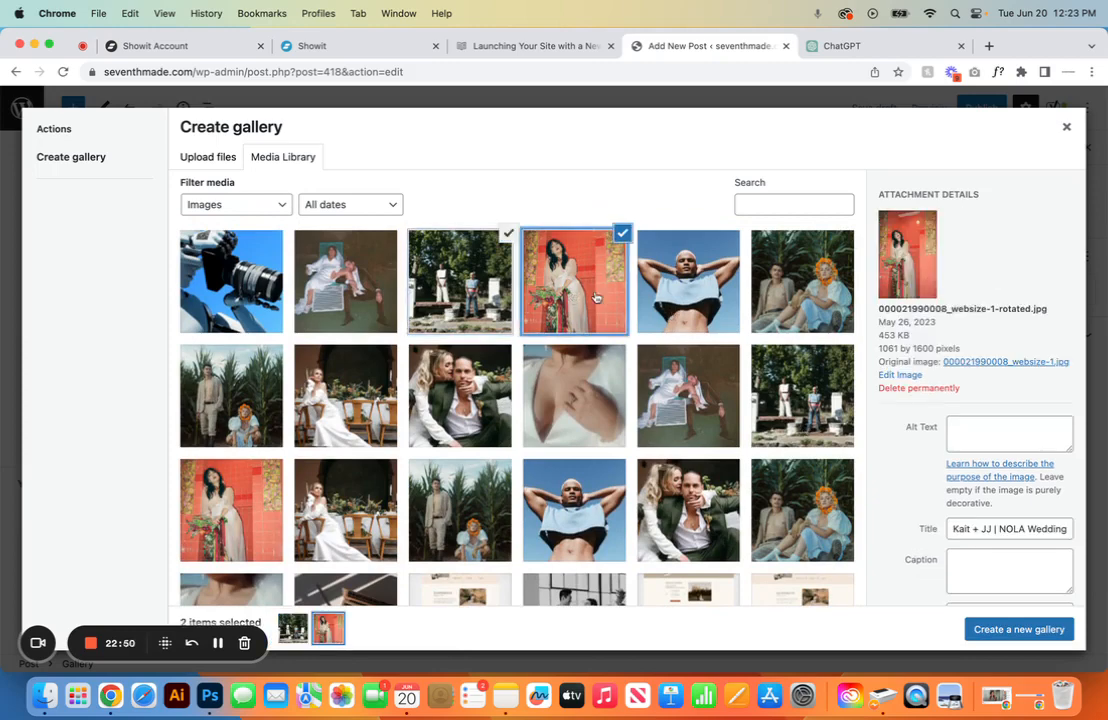
left_click(688, 281)
left_click(802, 281)
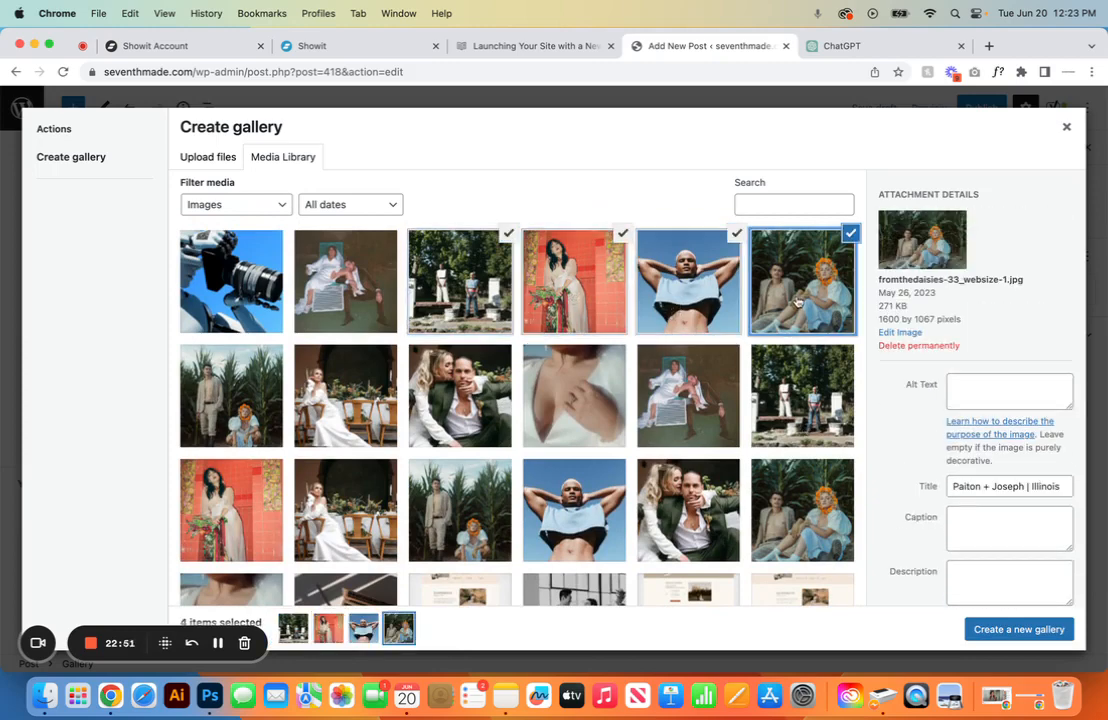
left_click(1028, 634)
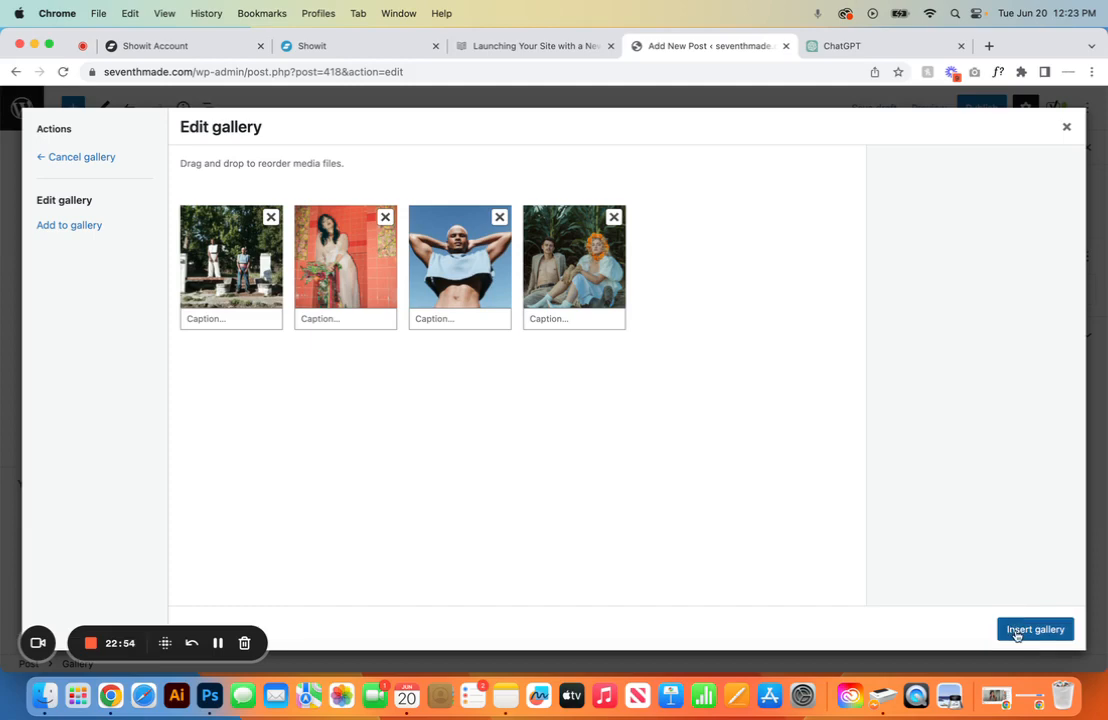
left_click(1035, 629)
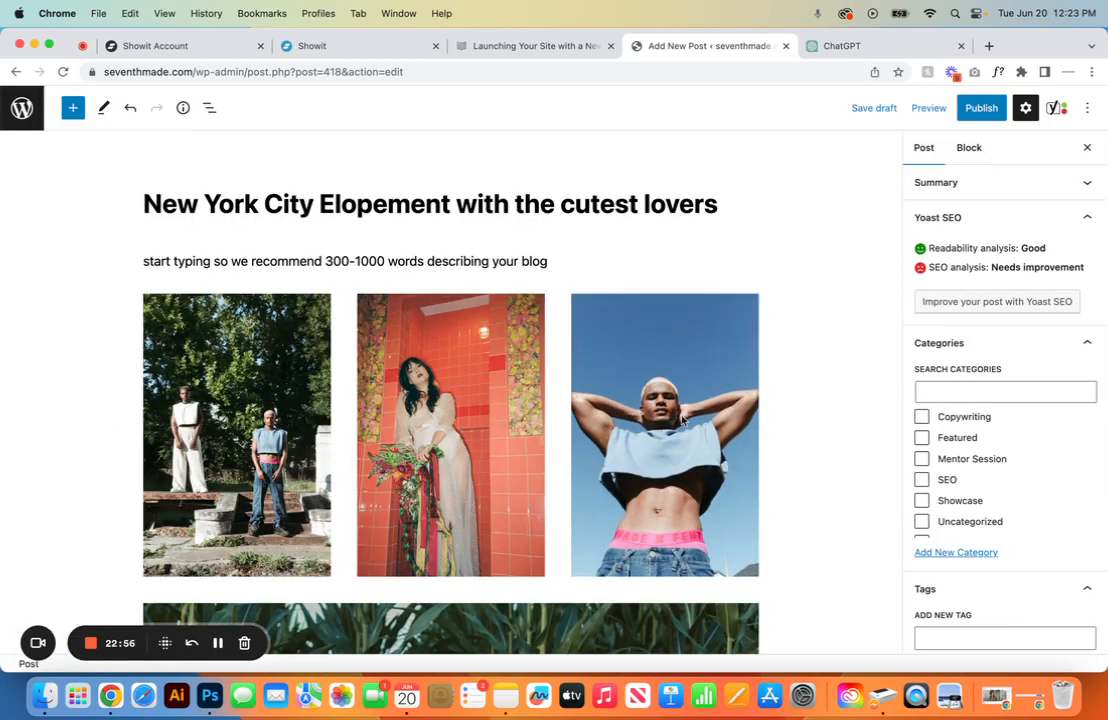
Step: Set the gallery block to 2 columns and turn off image cropping
scroll(510, 410, "down", 4)
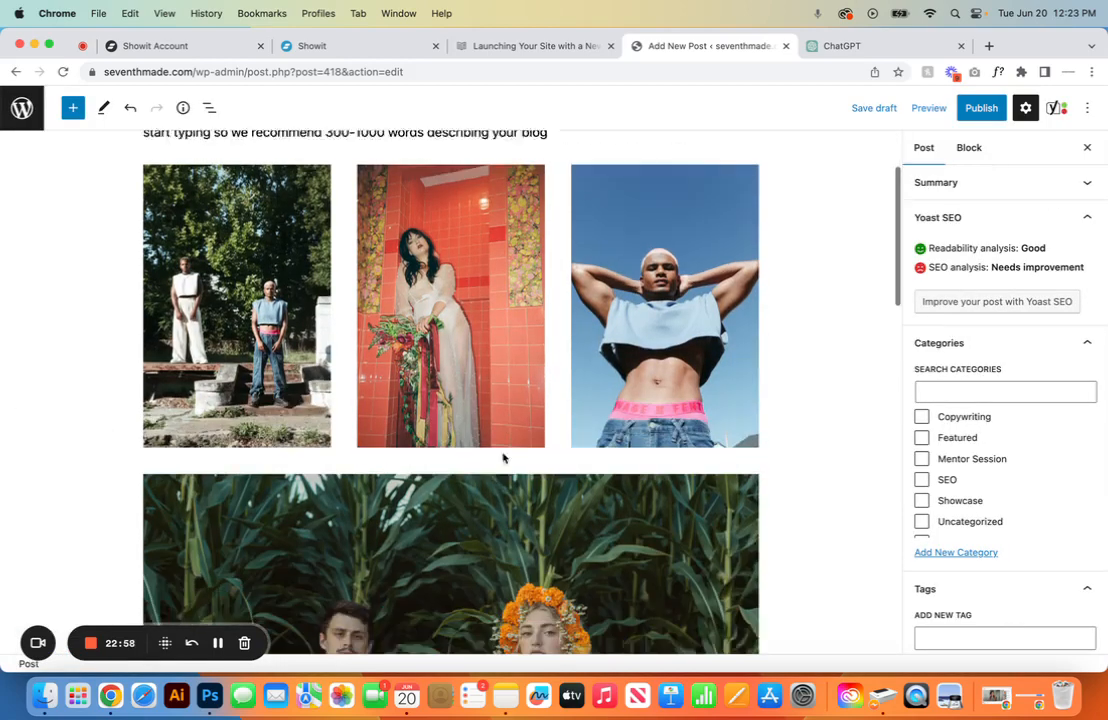
left_click(563, 327)
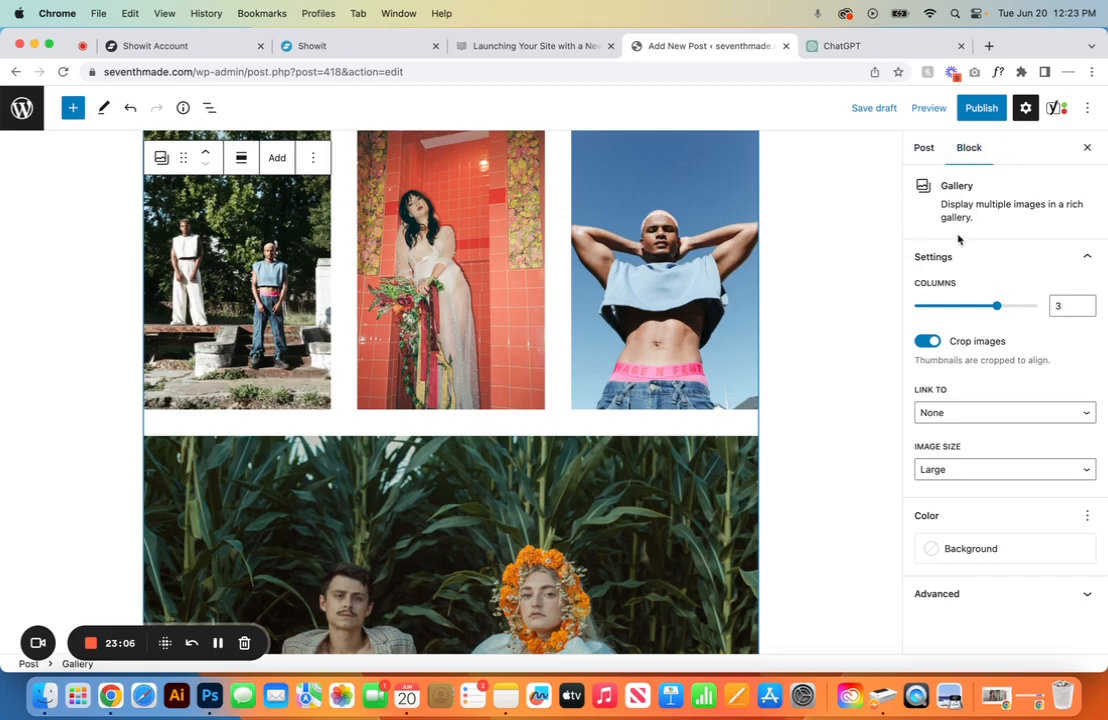
left_click_drag(995, 312, 913, 322)
left_click(951, 312)
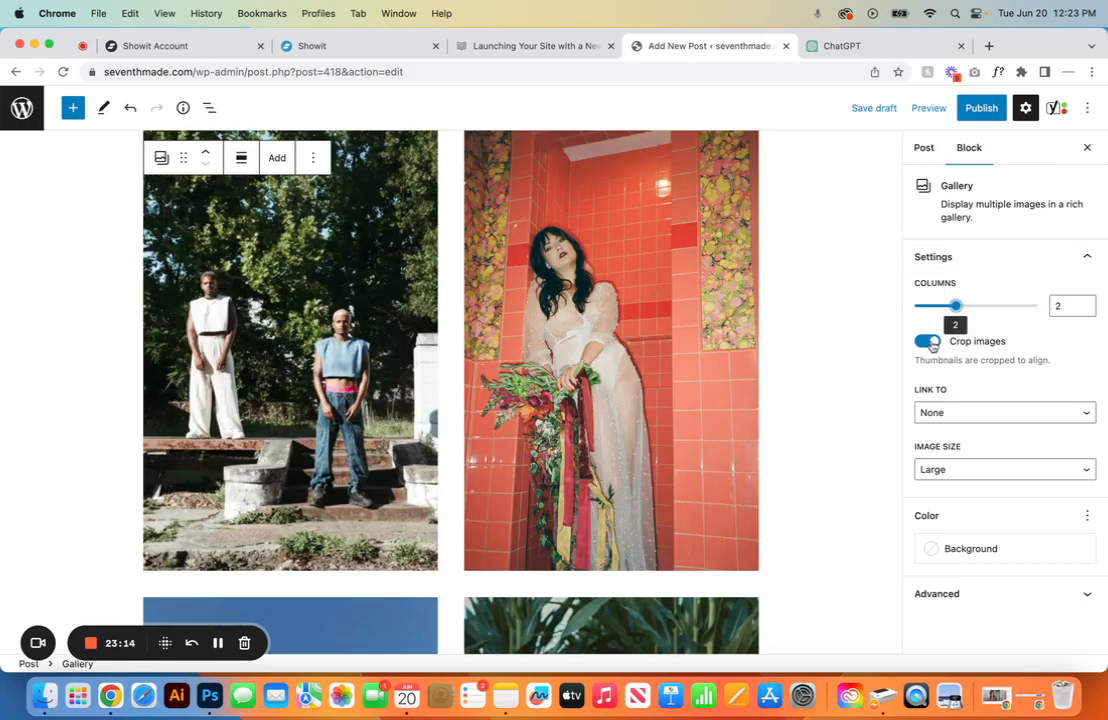
left_click(930, 342)
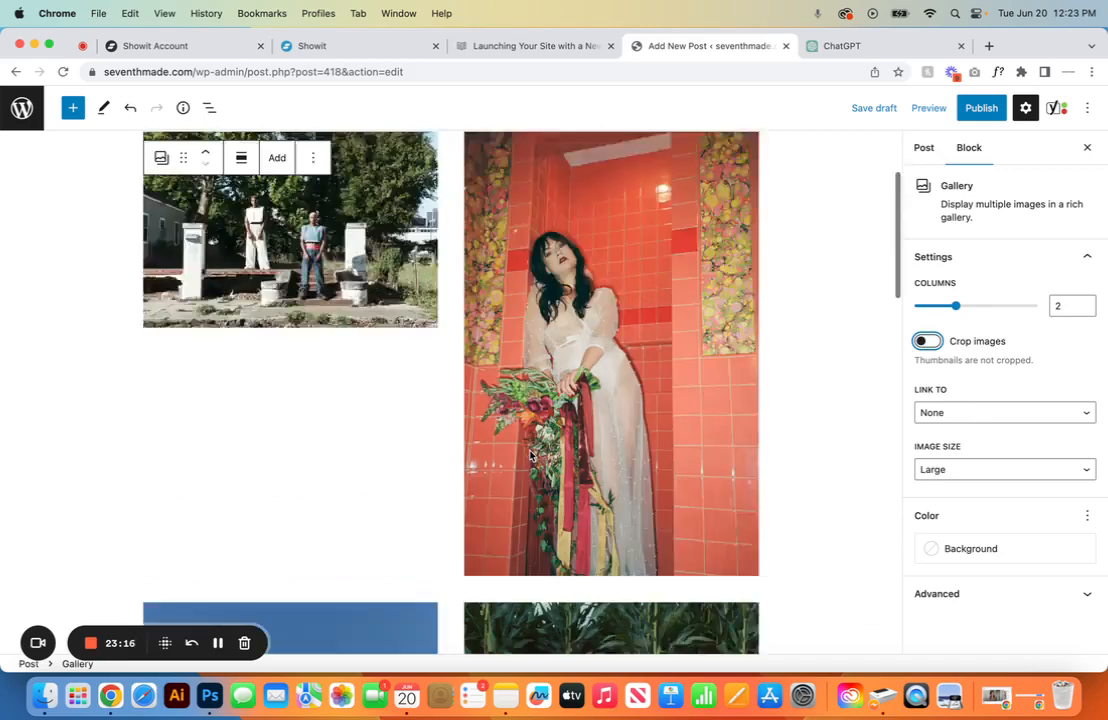
Step: Review the uncropped gallery layout, then restore 3 columns and turn image cropping on
scroll(530, 455, "down", 5)
scroll(530, 455, "up", 6)
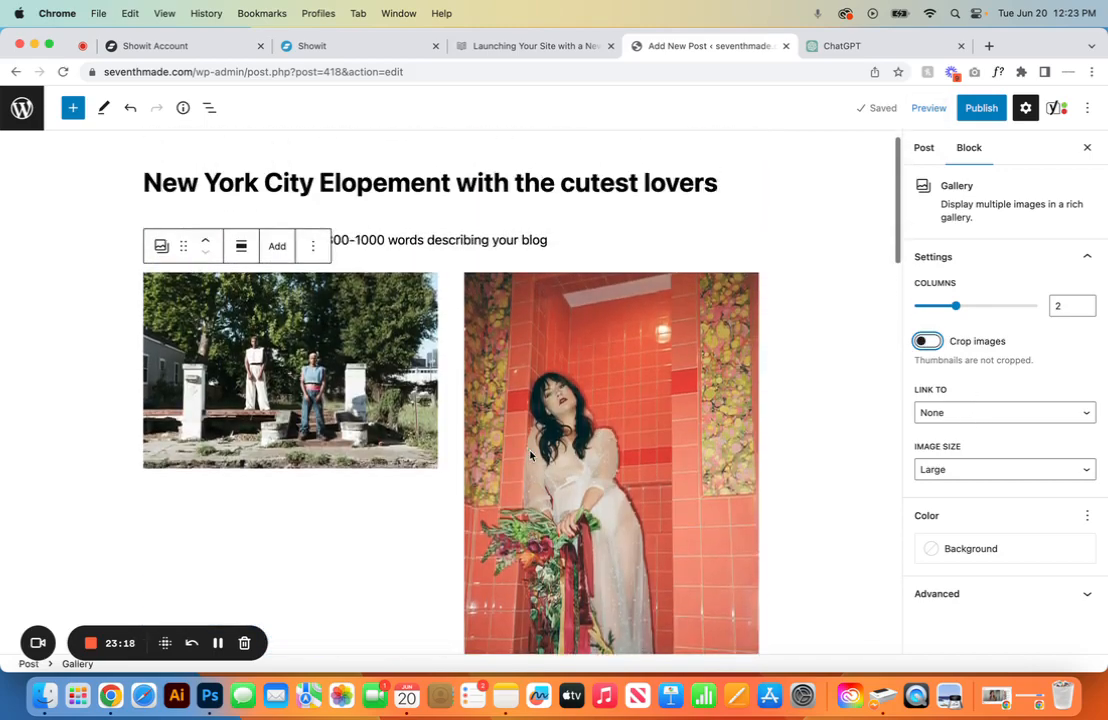
scroll(530, 455, "down", 3)
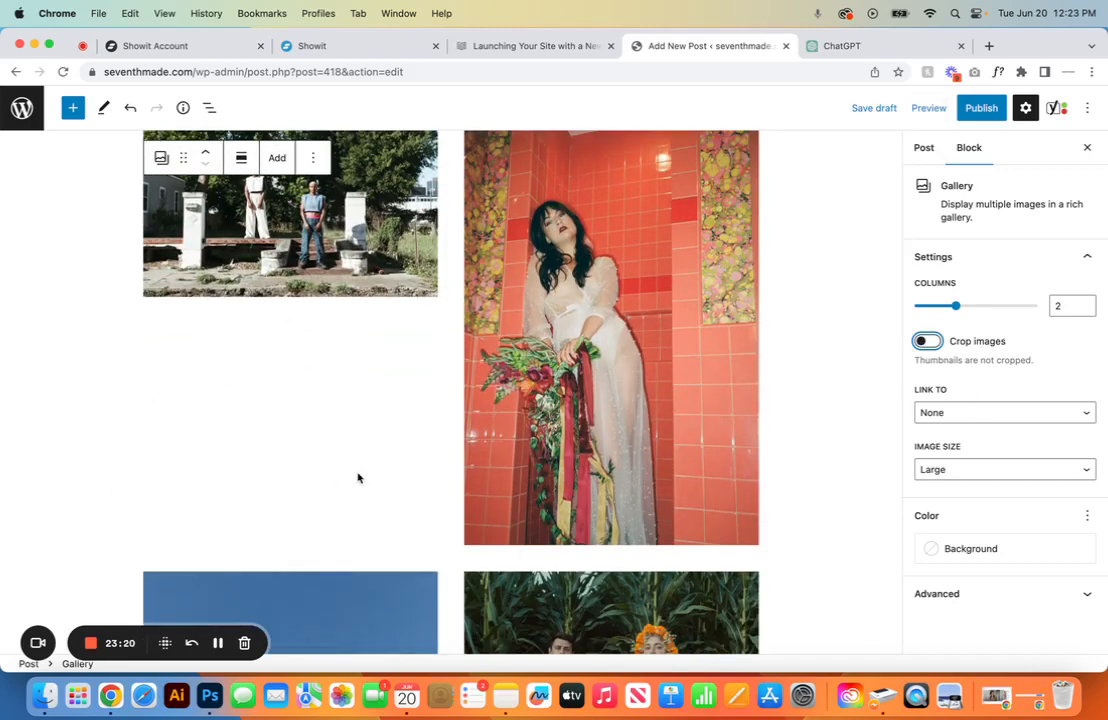
scroll(358, 478, "down", 3)
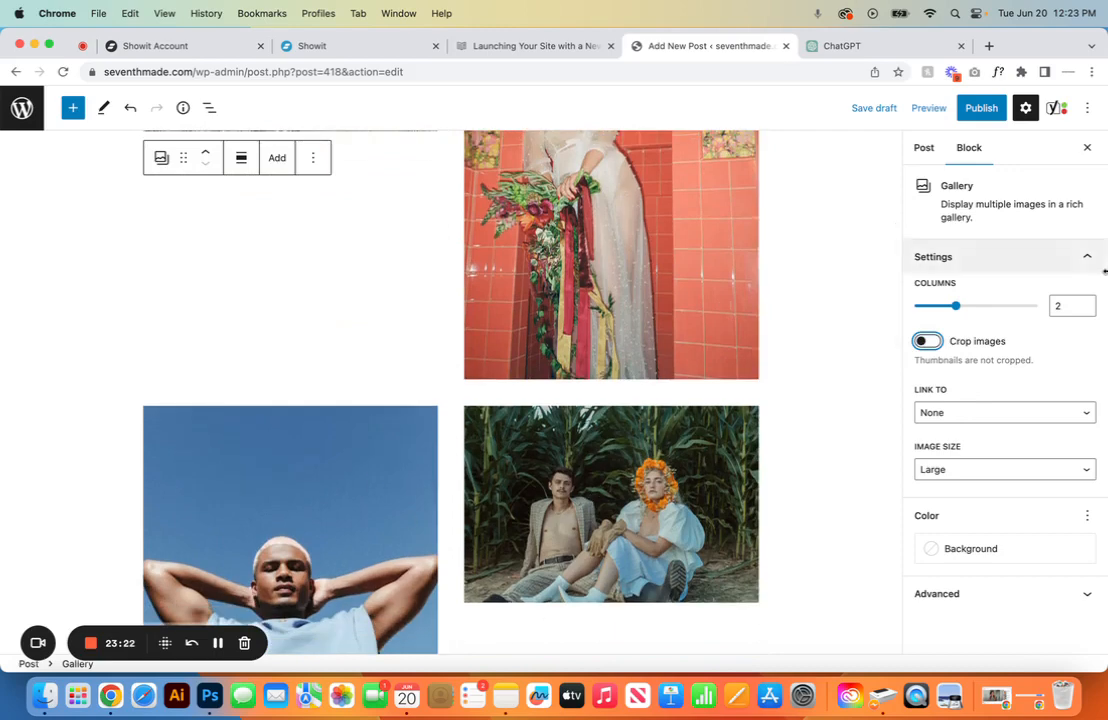
left_click(997, 308)
left_click(930, 342)
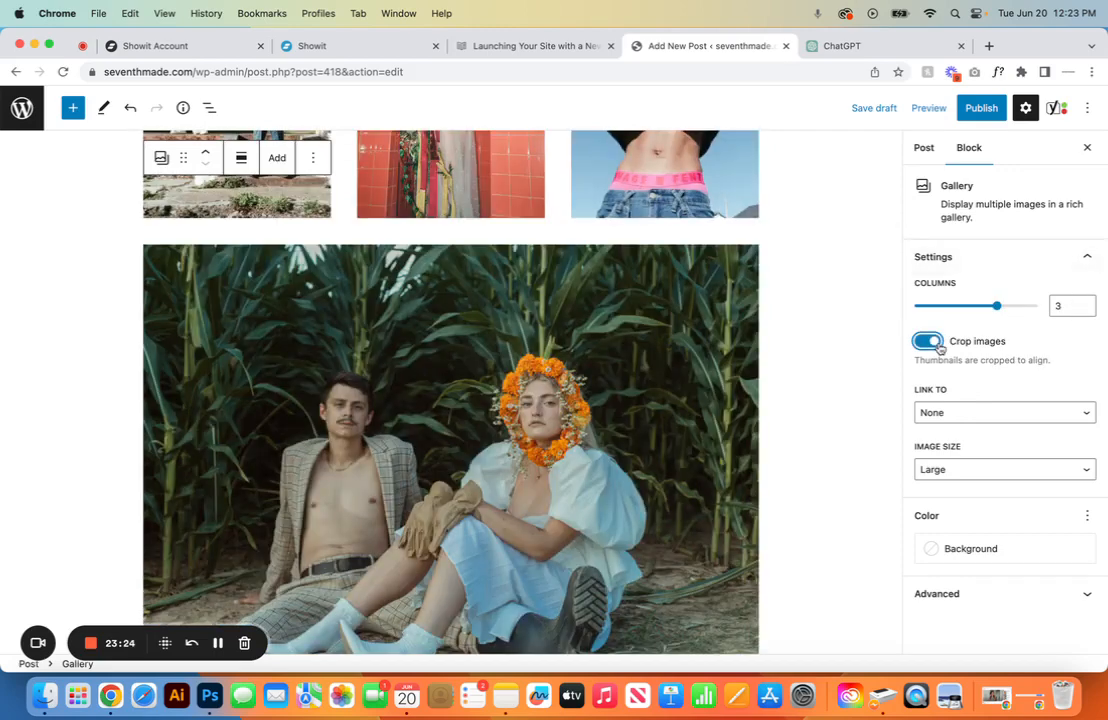
Step: Add a second Gallery block below the existing gallery and open the media library for it
scroll(543, 375, "down", 5)
scroll(549, 412, "up", 4)
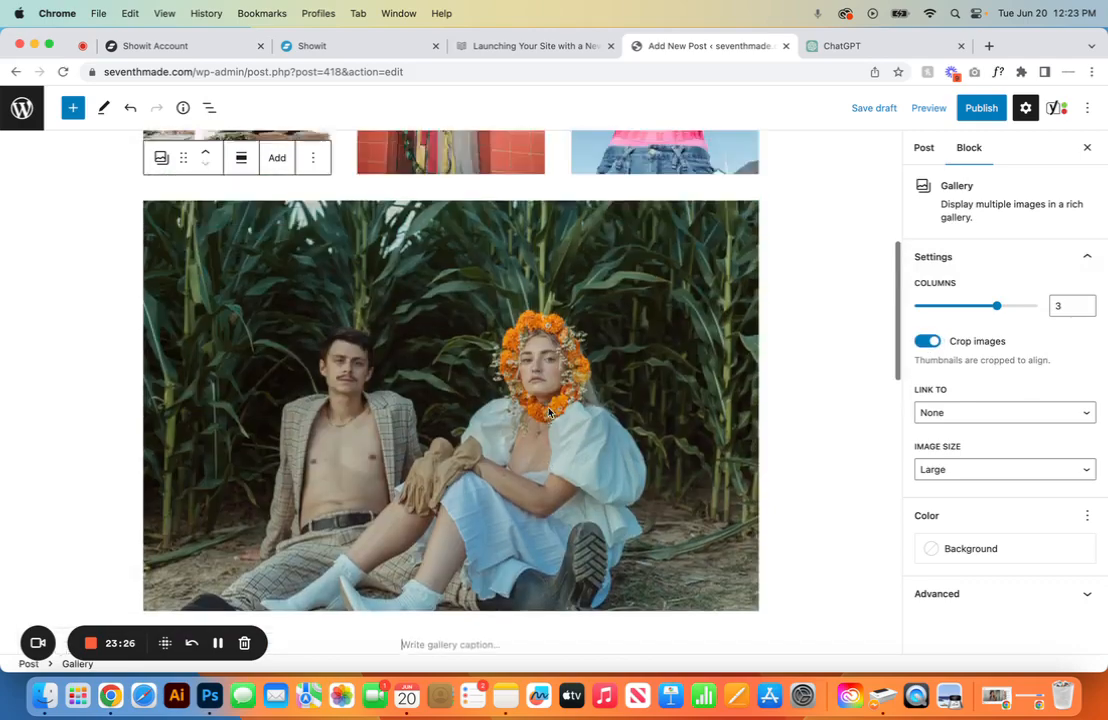
scroll(549, 412, "up", 5)
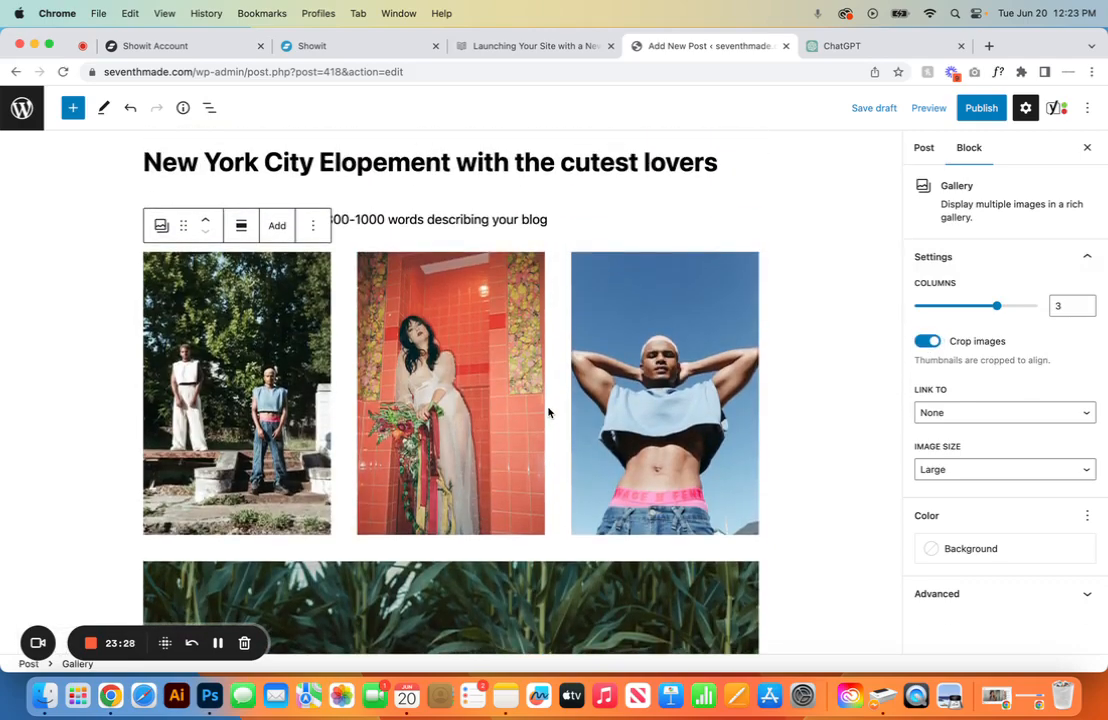
scroll(403, 500, "down", 5)
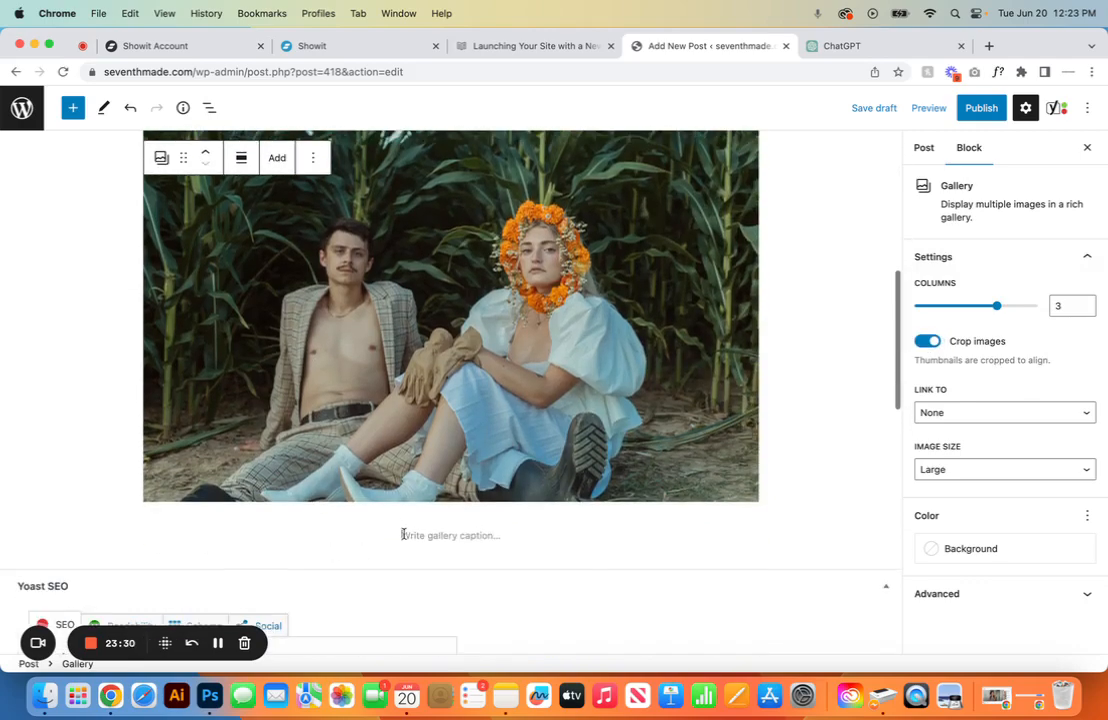
left_click(433, 535)
key("Return")
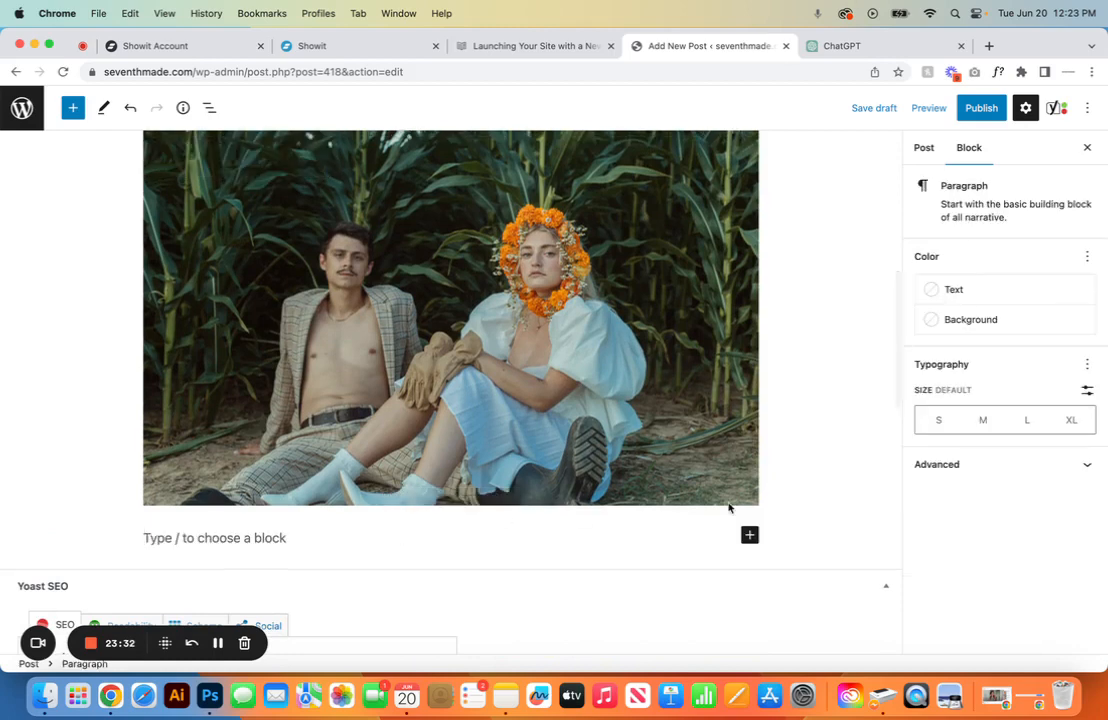
left_click(750, 538)
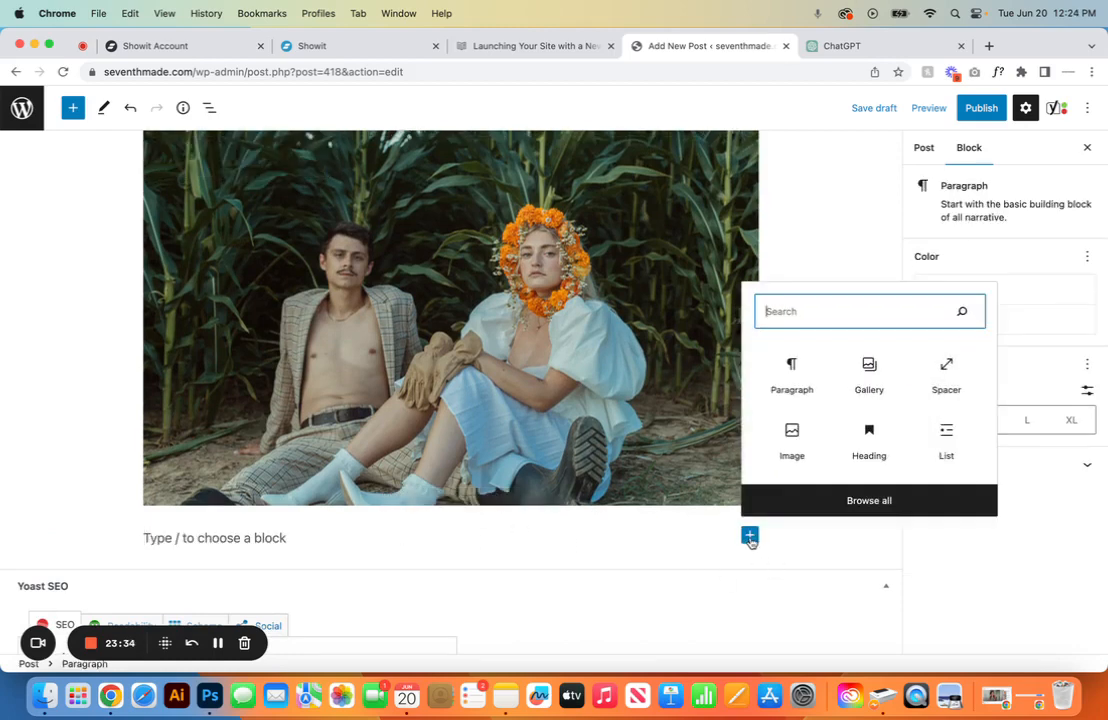
left_click(877, 377)
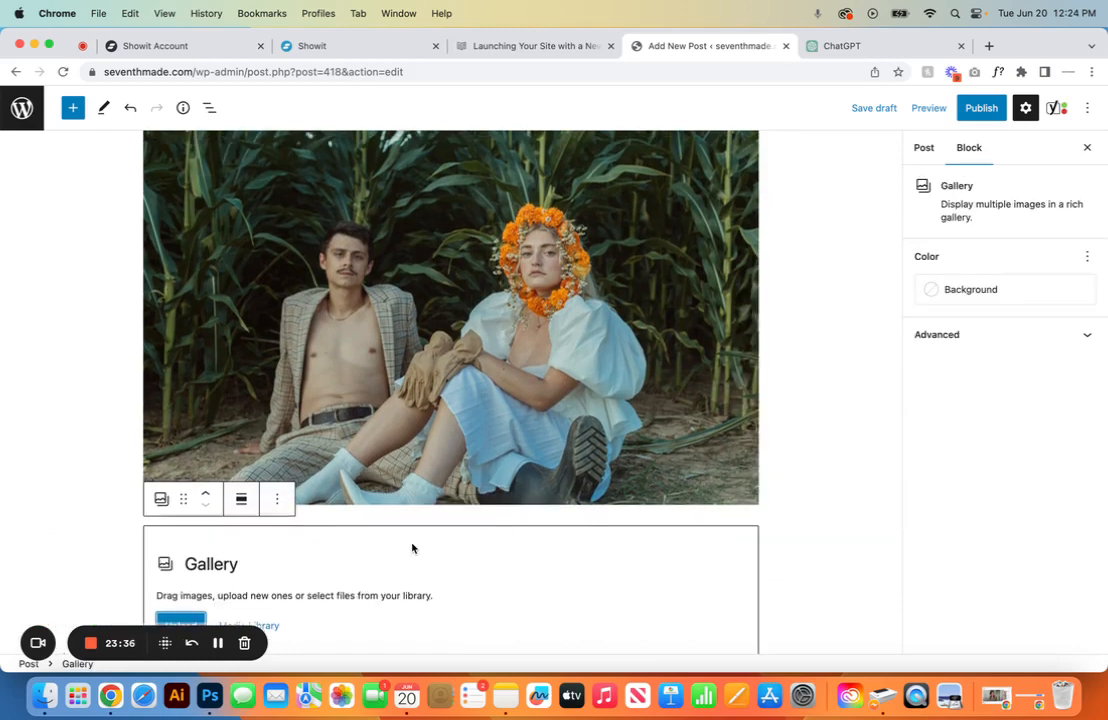
scroll(413, 547, "down", 4)
left_click(249, 445)
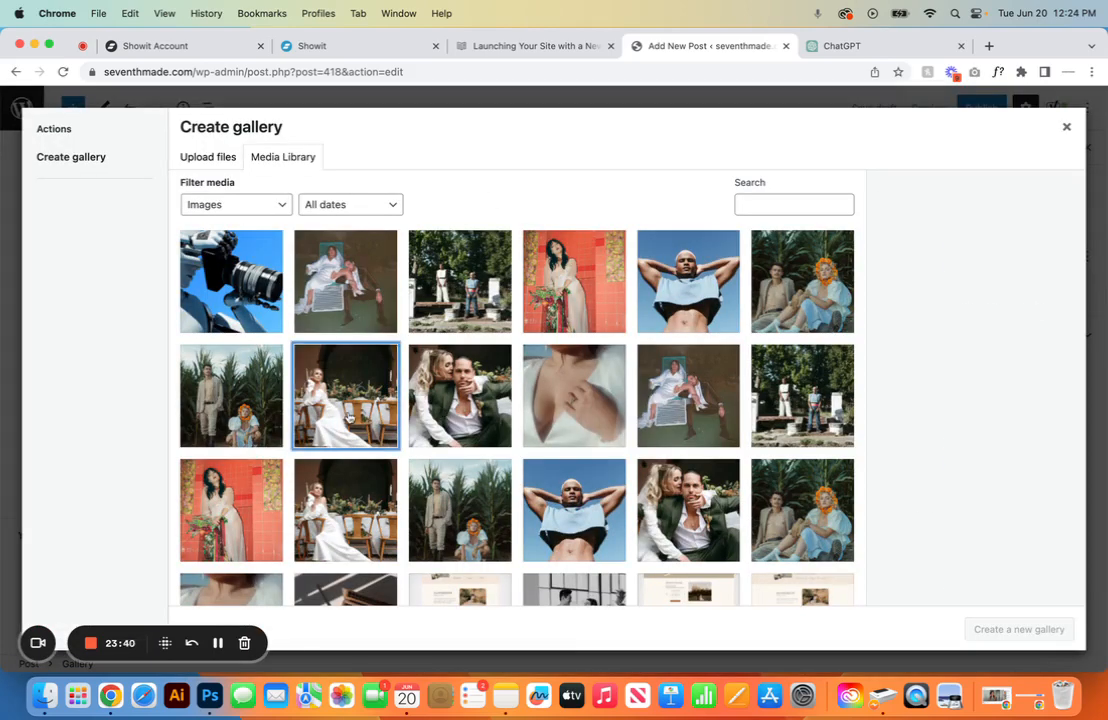
Step: Create a gallery from the second image in the media library's second row and insert it into the post
left_click(303, 363)
left_click(1015, 629)
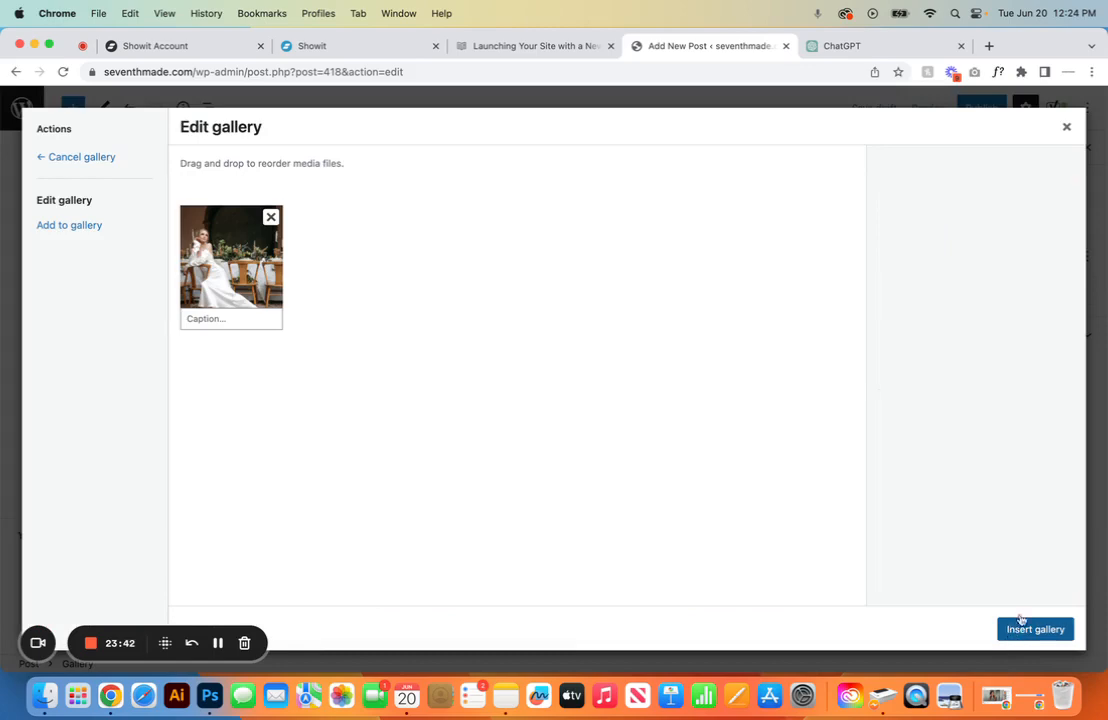
left_click(1035, 629)
Step: Move the first image of the three-column gallery one place to the right and check its replacement options
scroll(564, 288, "down", 5)
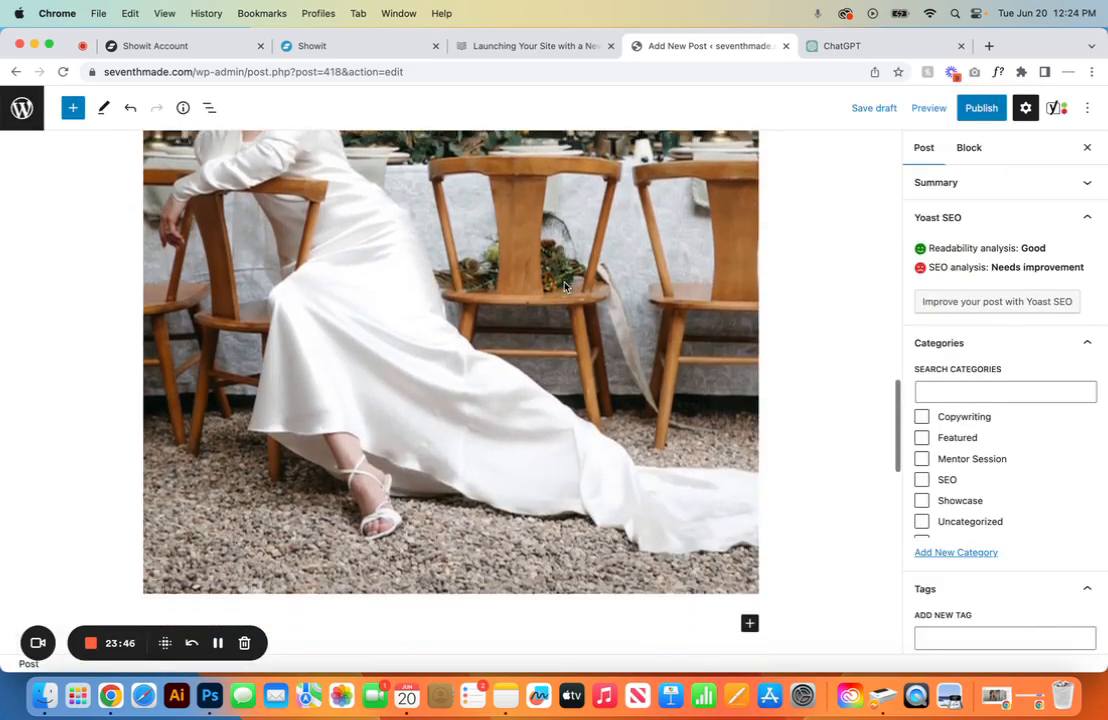
scroll(564, 288, "up", 10)
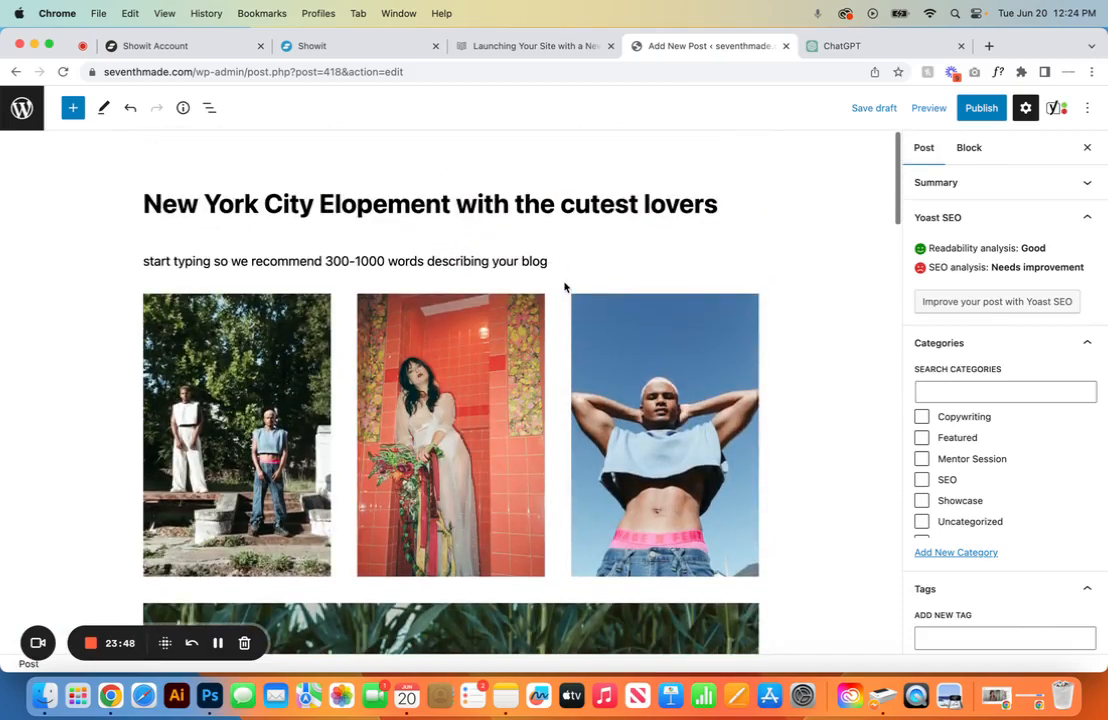
scroll(564, 288, "down", 8)
scroll(564, 288, "down", 5)
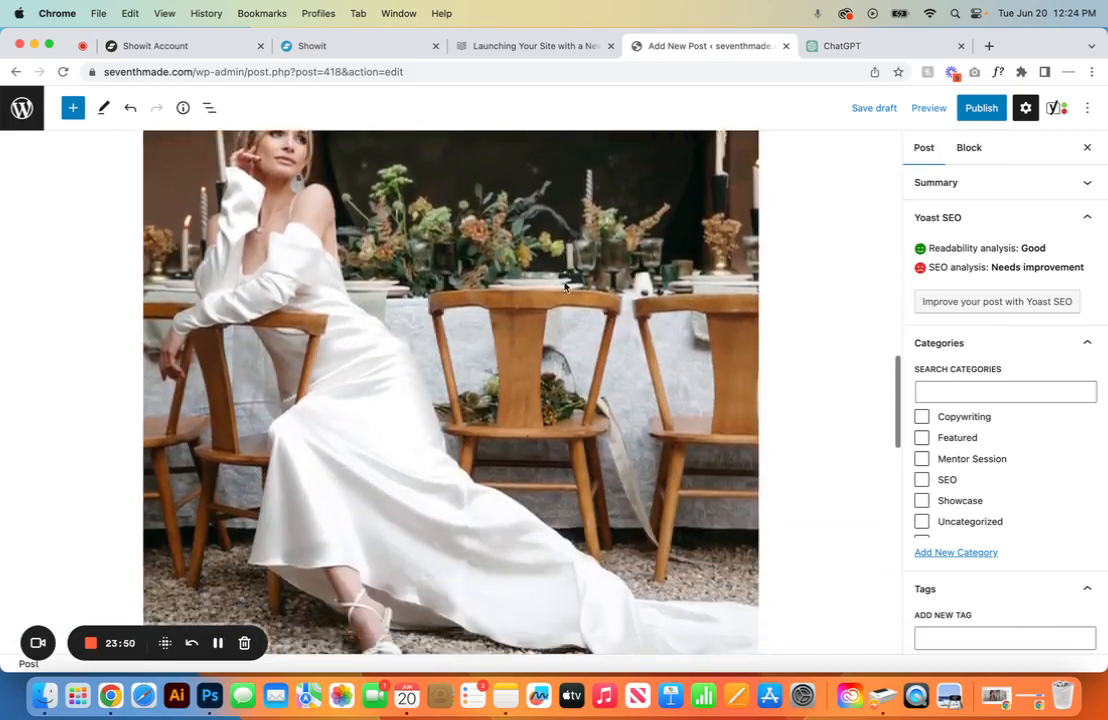
scroll(564, 288, "up", 10)
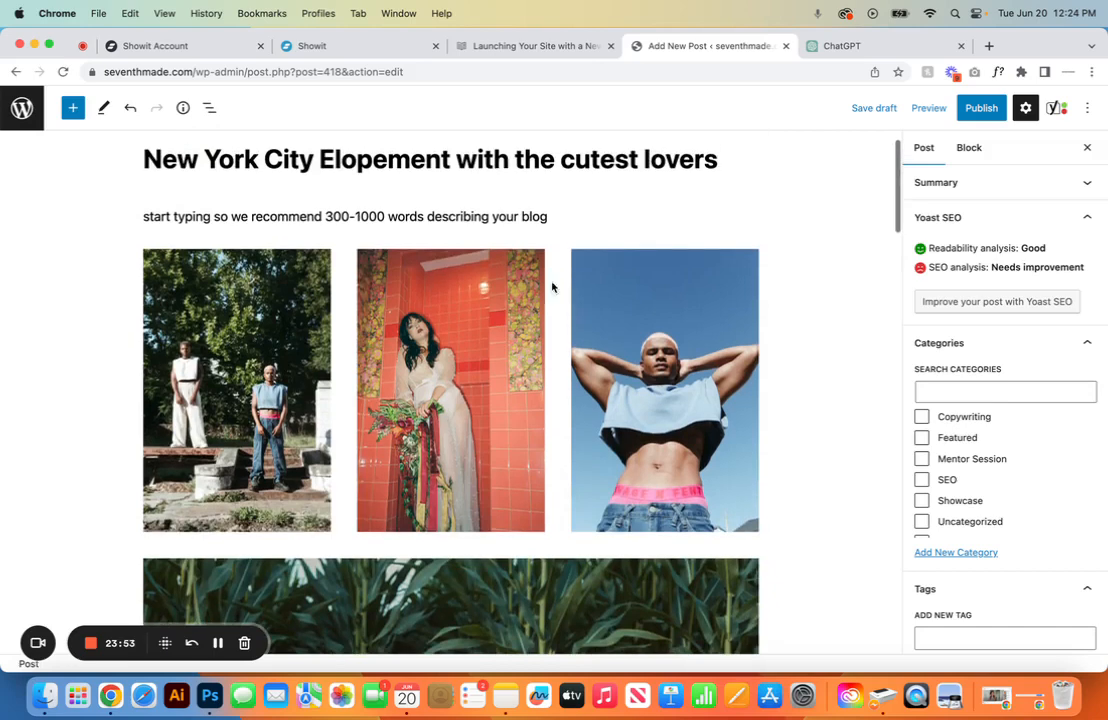
left_click(265, 378)
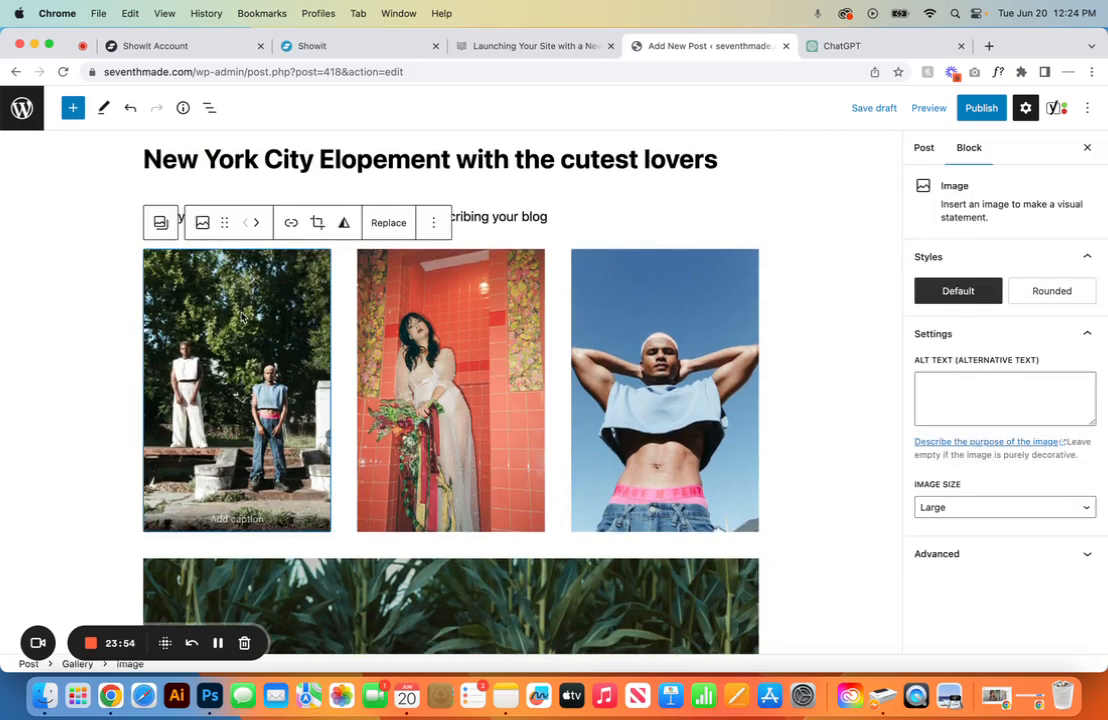
left_click(254, 228)
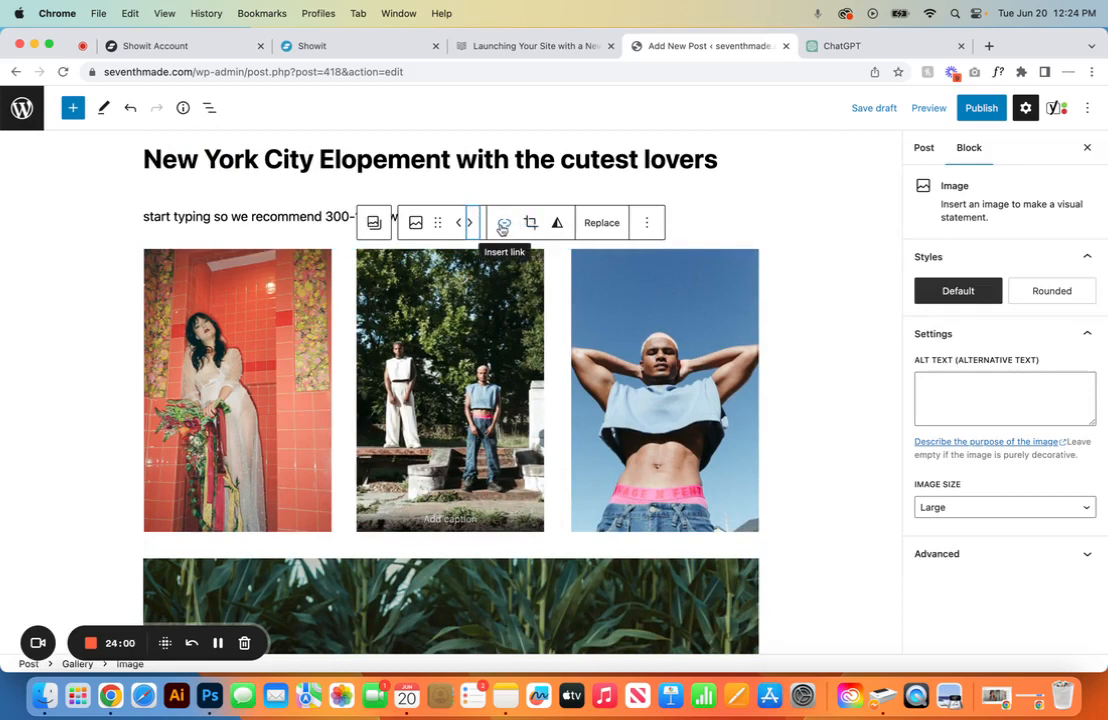
left_click(613, 226)
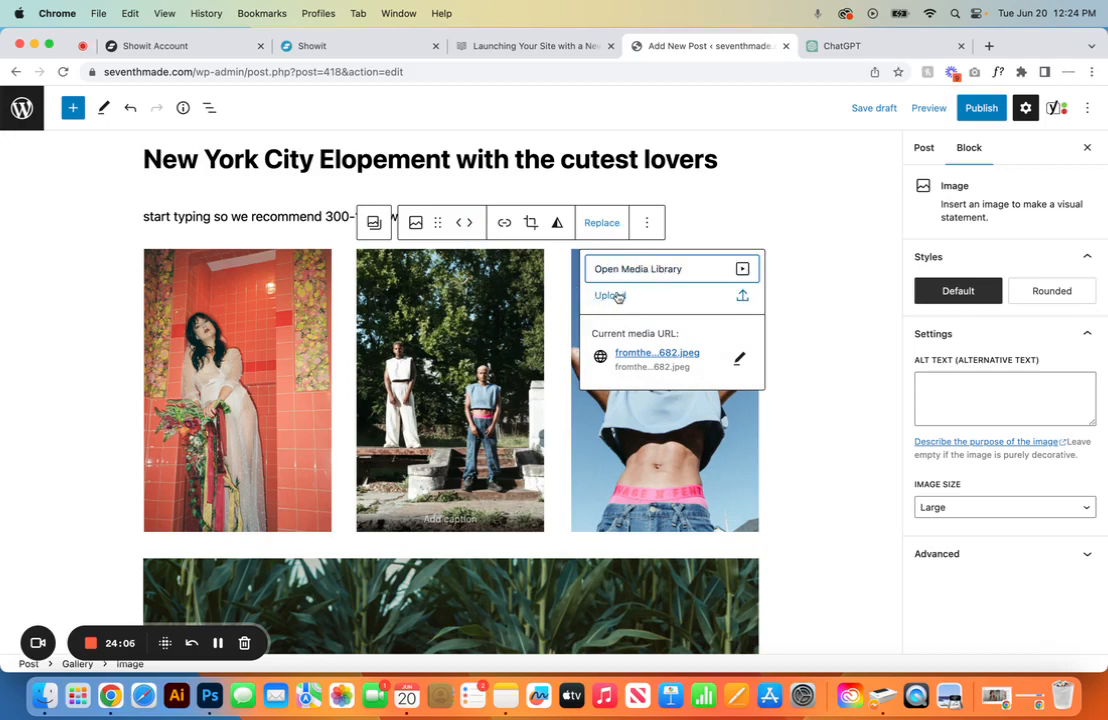
left_click(717, 213)
Step: Set the post's Yoast SEO focus keyphrase to "new york city elopement"
scroll(512, 473, "down", 1)
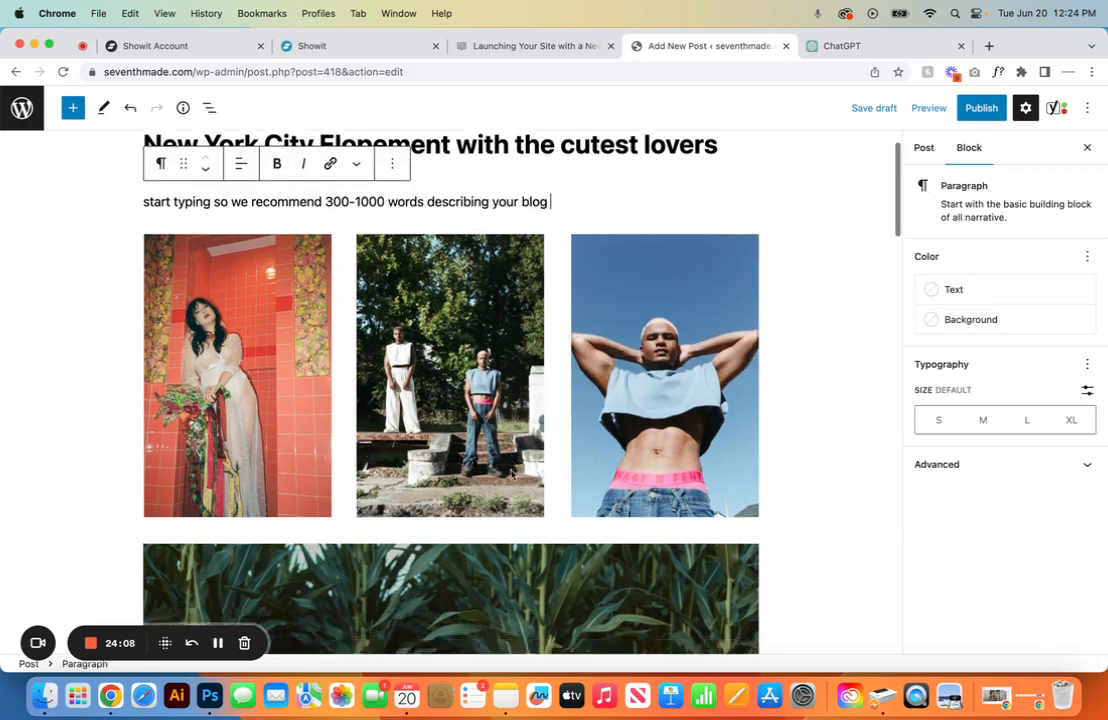
scroll(512, 473, "down", 10)
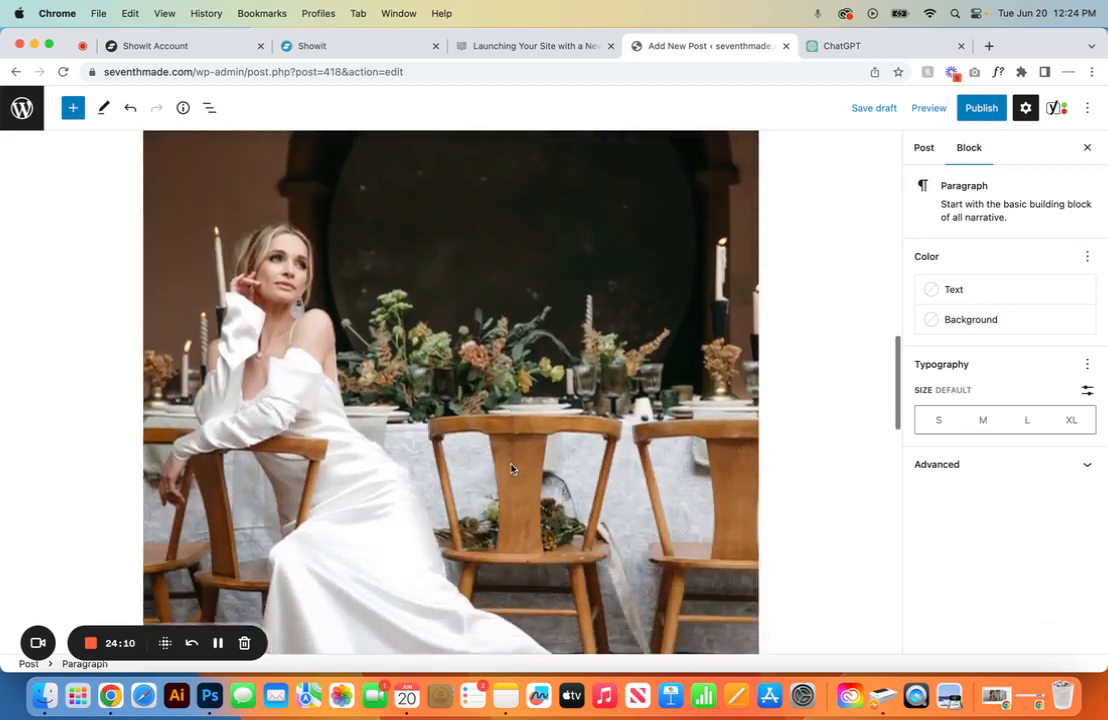
scroll(511, 469, "down", 5)
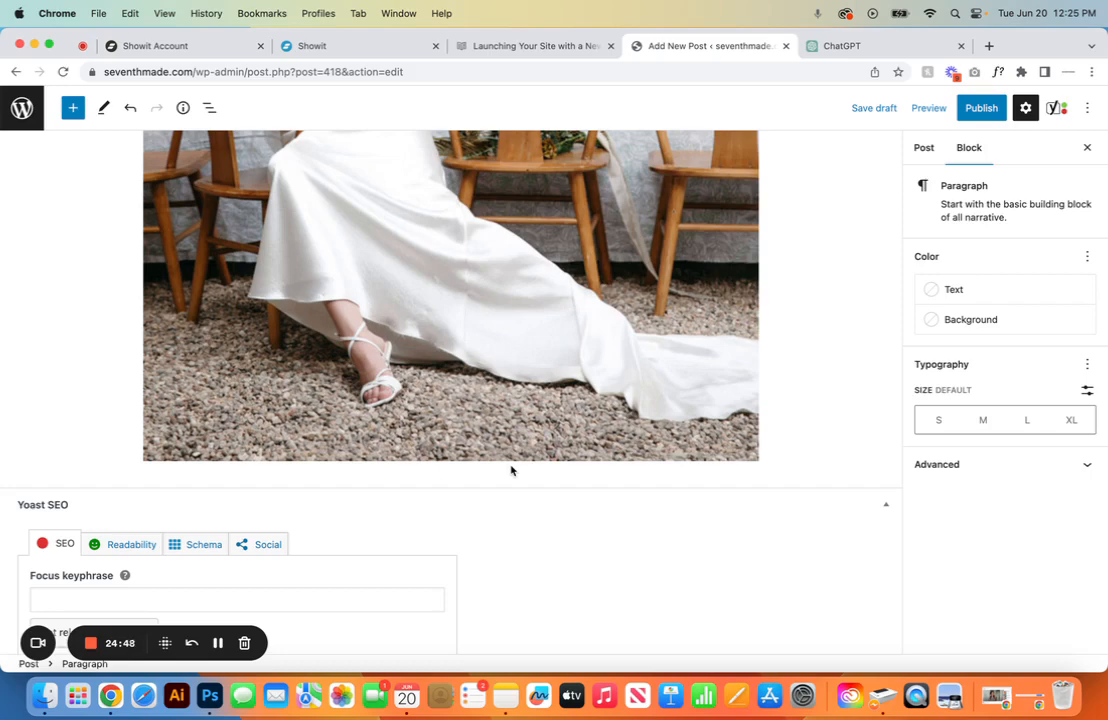
scroll(511, 470, "down", 5)
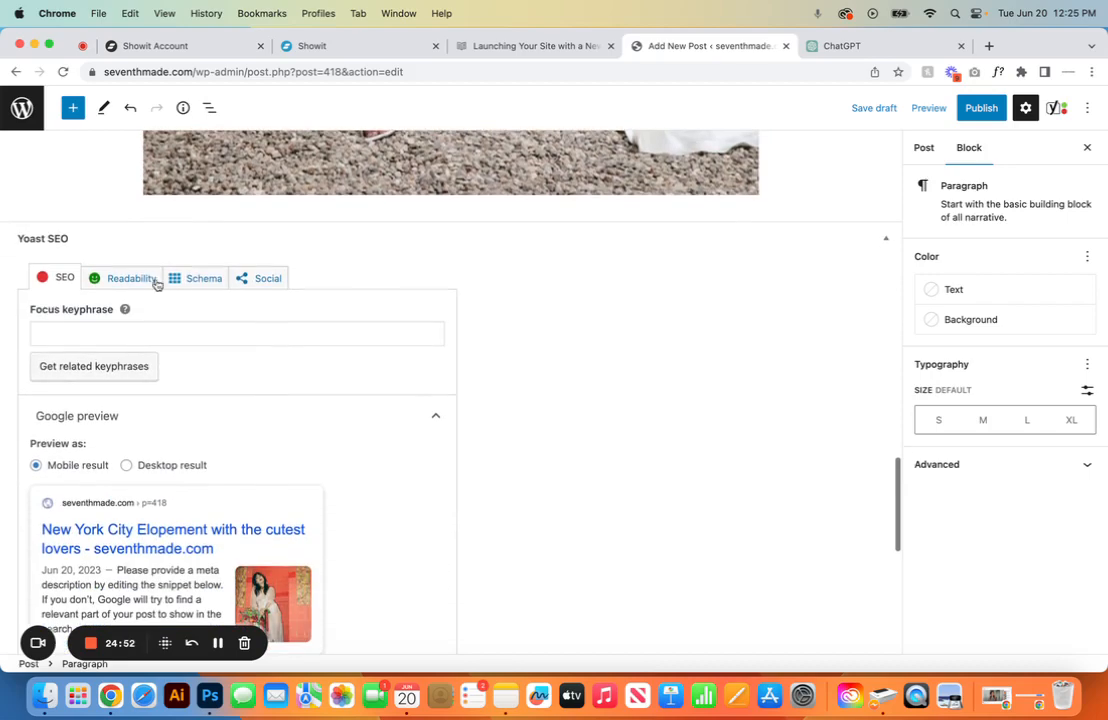
left_click(283, 330)
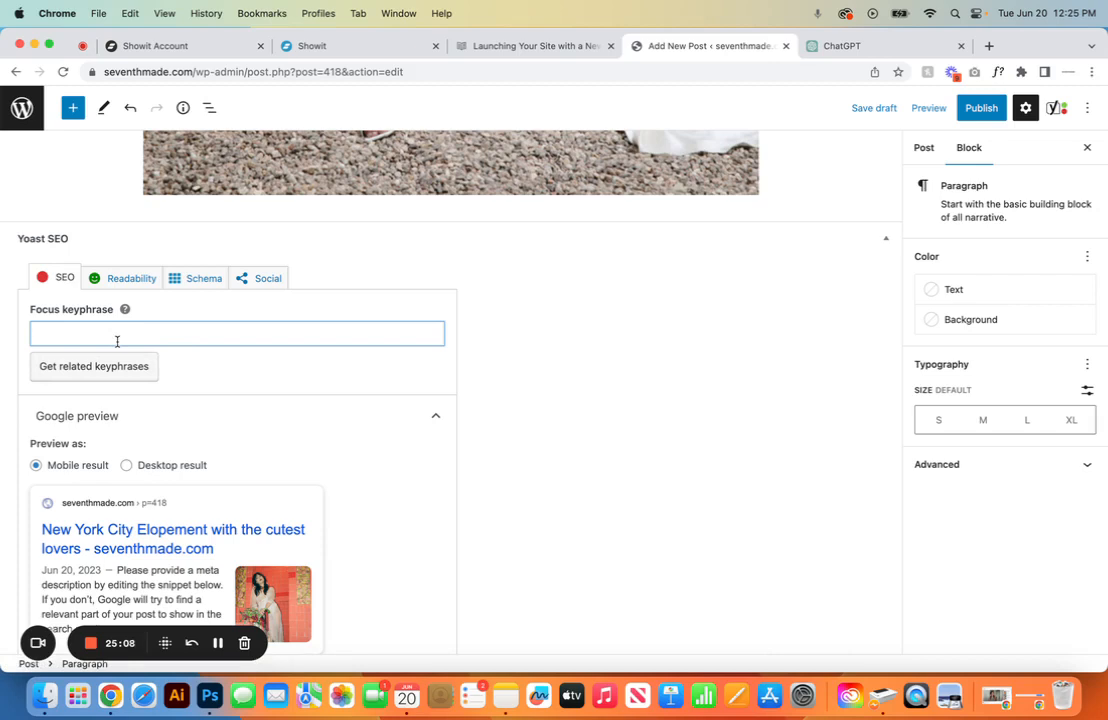
type("new york city elop")
key("BackSpace")
Step: Open Yoast's help article on choosing a focus keyword, read its introduction, and return to the WordPress post
left_click(125, 309)
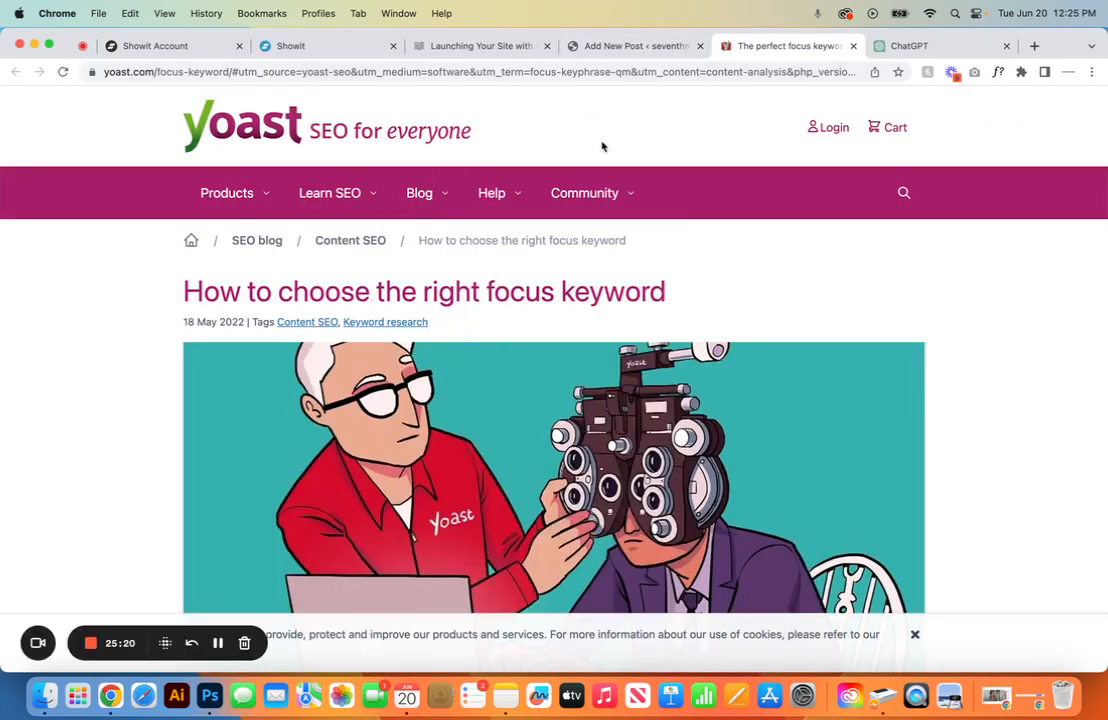
left_click(636, 45)
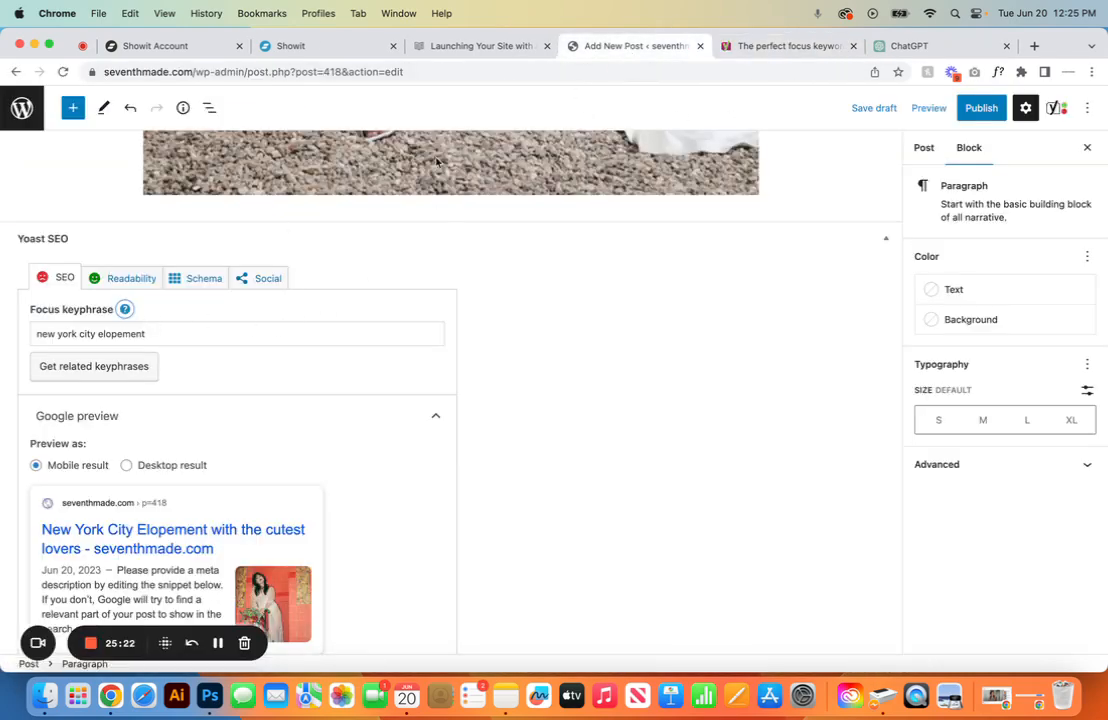
left_click(774, 50)
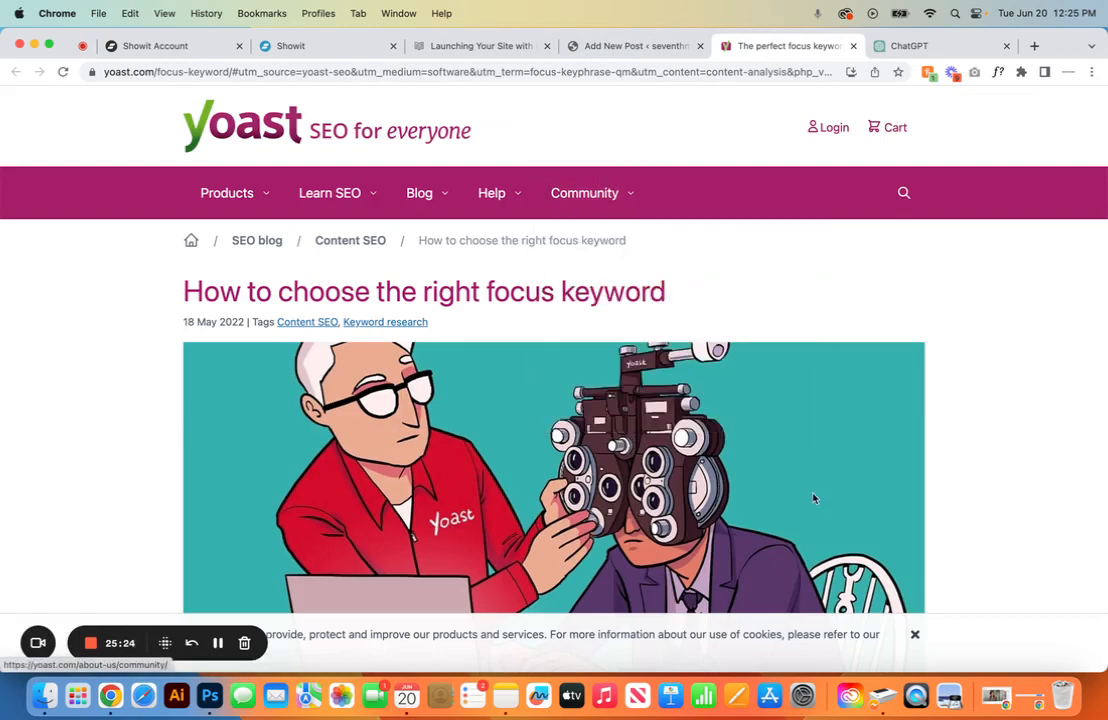
scroll(835, 491, "down", 5)
scroll(606, 357, "up", 2)
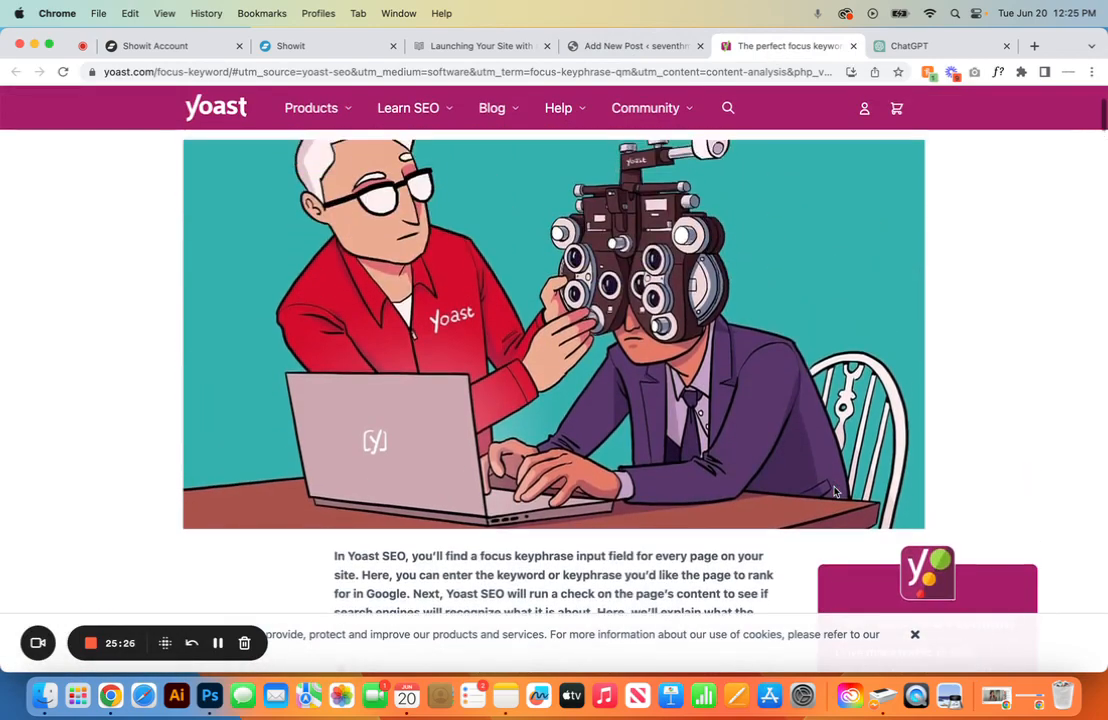
scroll(555, 453, "down", 3)
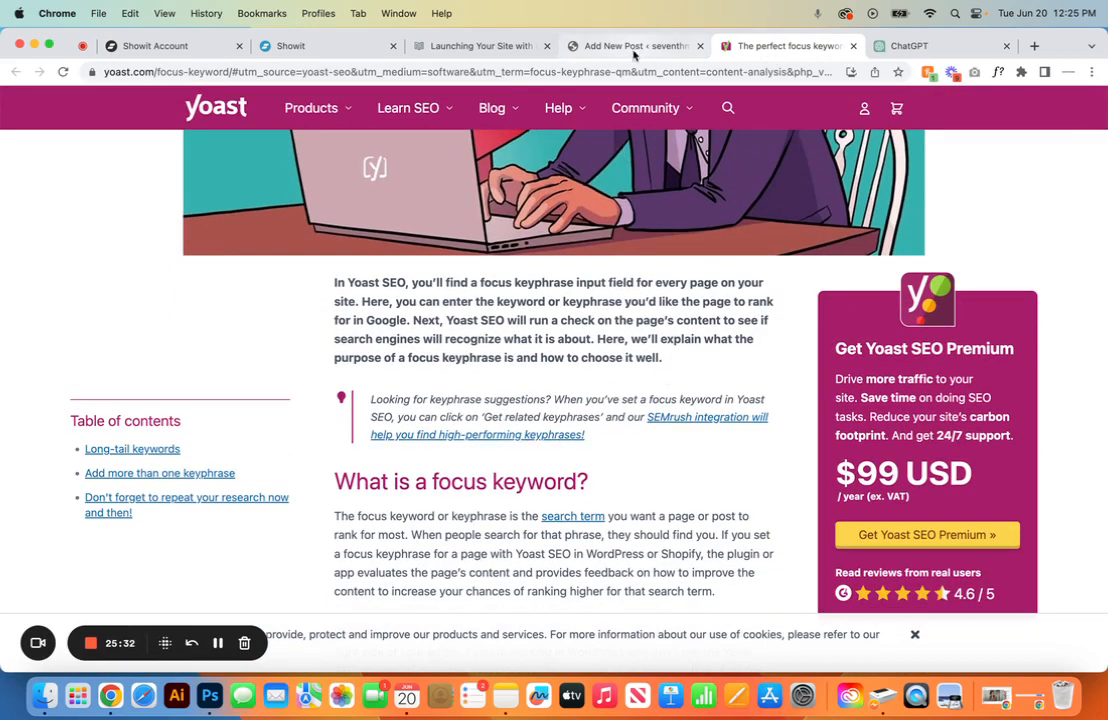
left_click(562, 45)
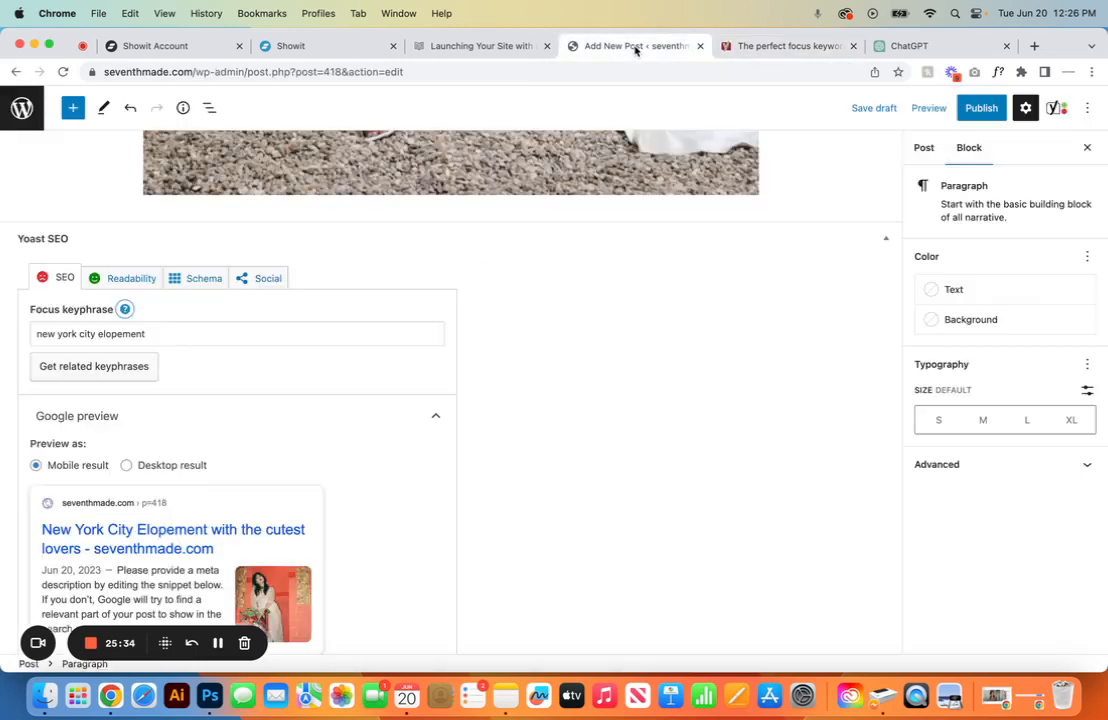
Step: Replace the variables in the post's Yoast SEO title with "New York City Elopement"
scroll(457, 292, "down", 5)
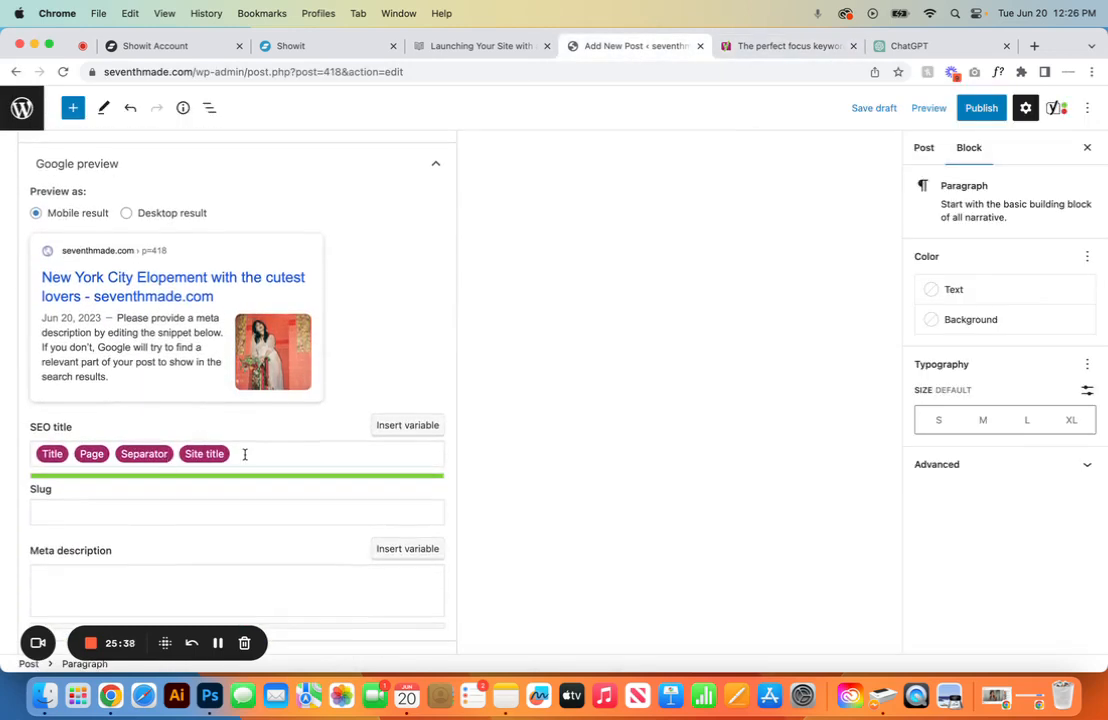
scroll(245, 453, "up", 15)
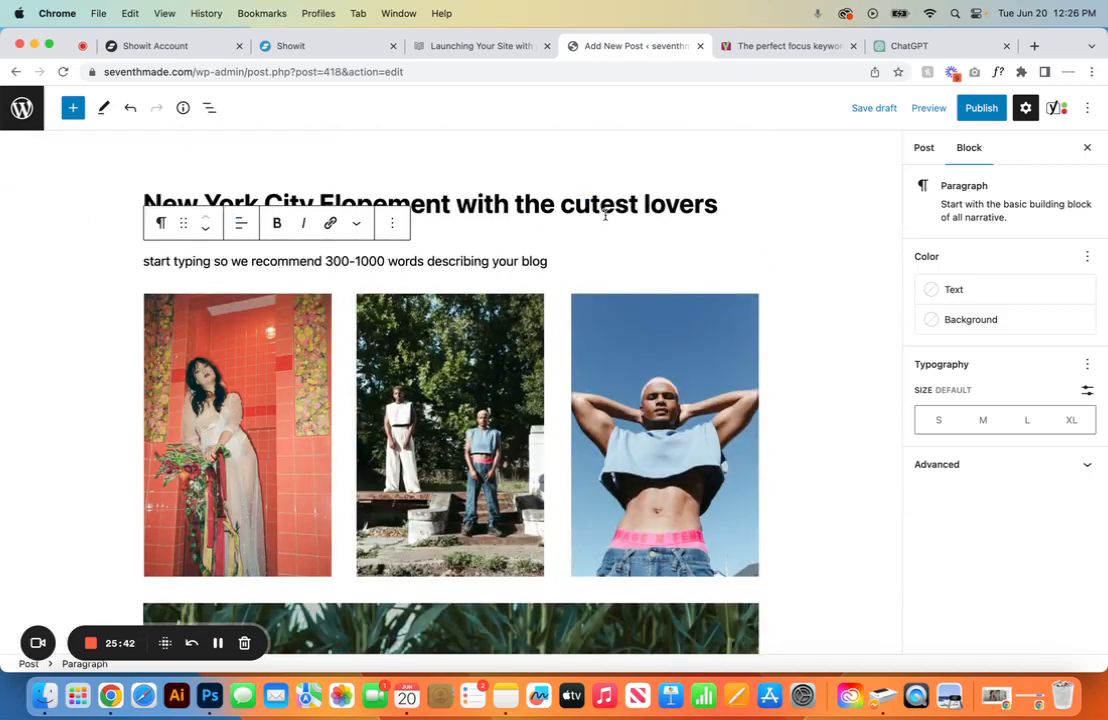
scroll(475, 485, "down", 15)
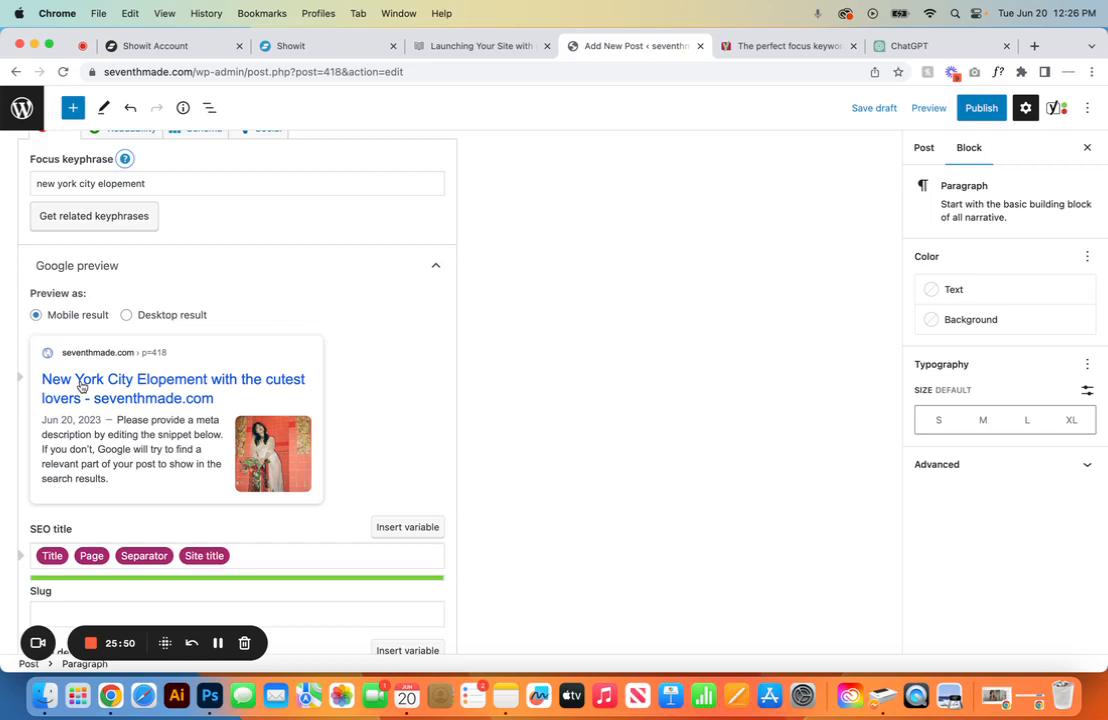
left_click(244, 555)
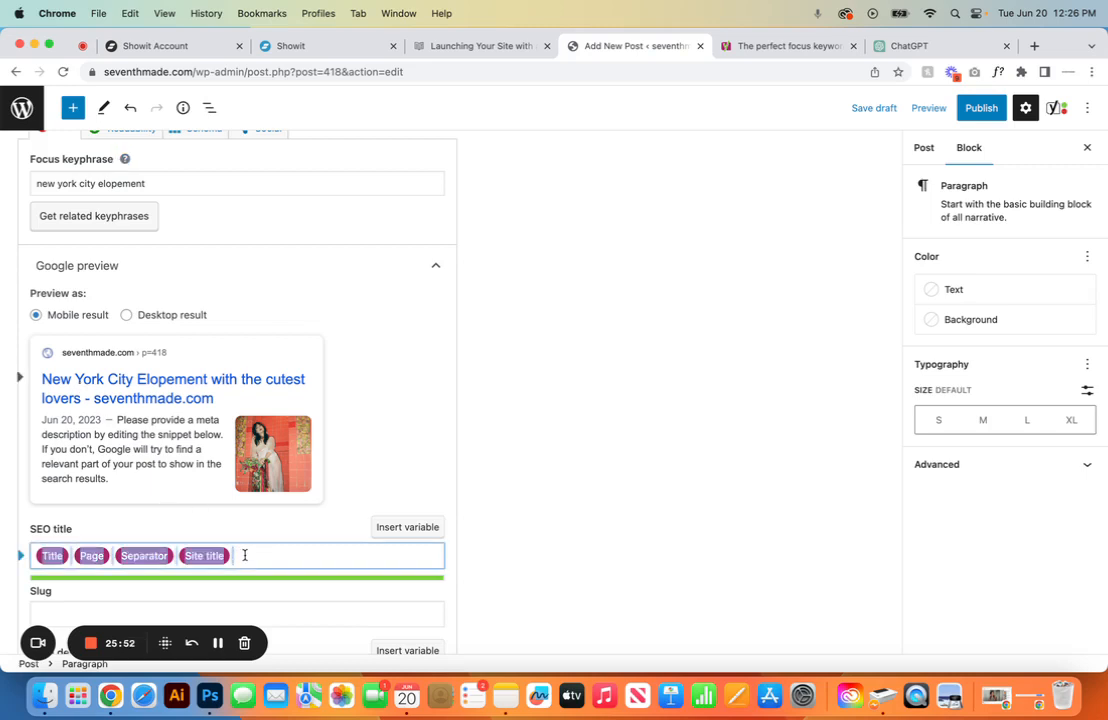
key("BackSpace")
type("Neww")
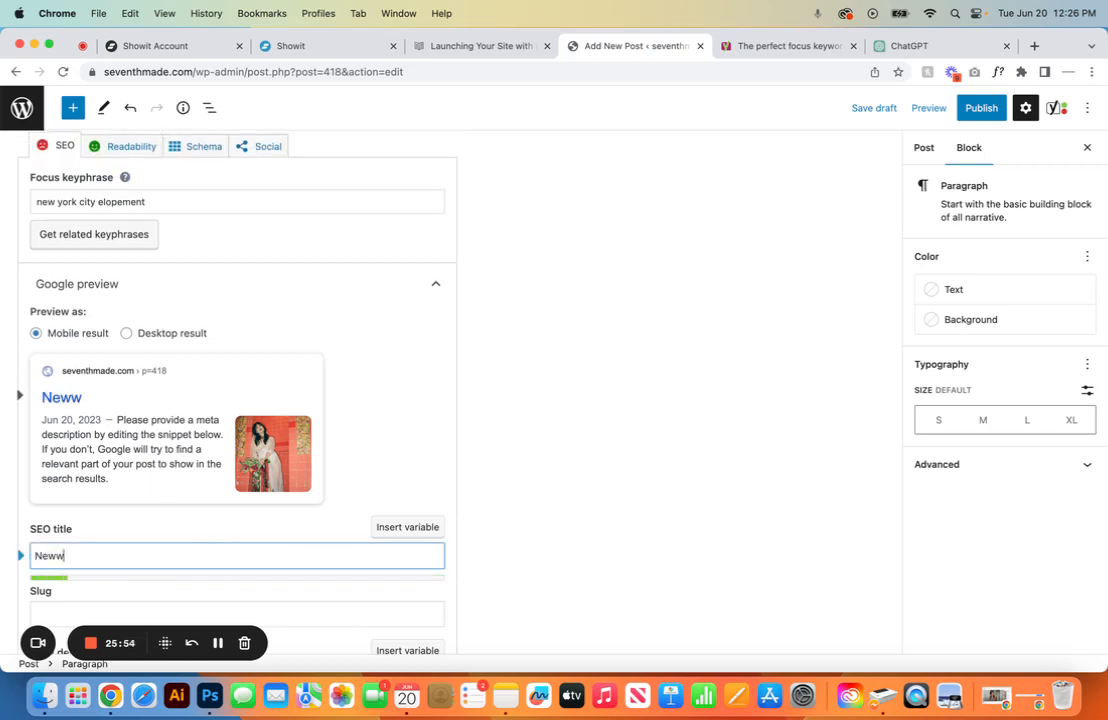
key("BackSpace")
type("York City Eleme")
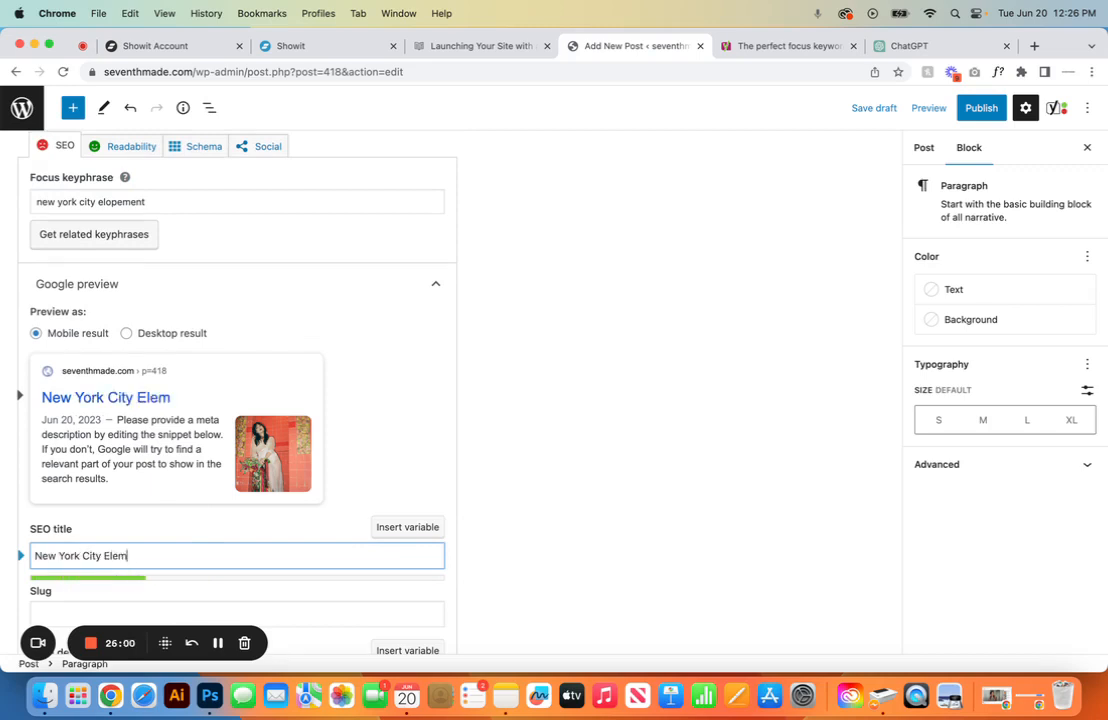
key("BackSpace")
key("BackSpace")
key("BackSpace")
type("ome")
key("BackSpace")
key("BackSpace")
type("peemnt")
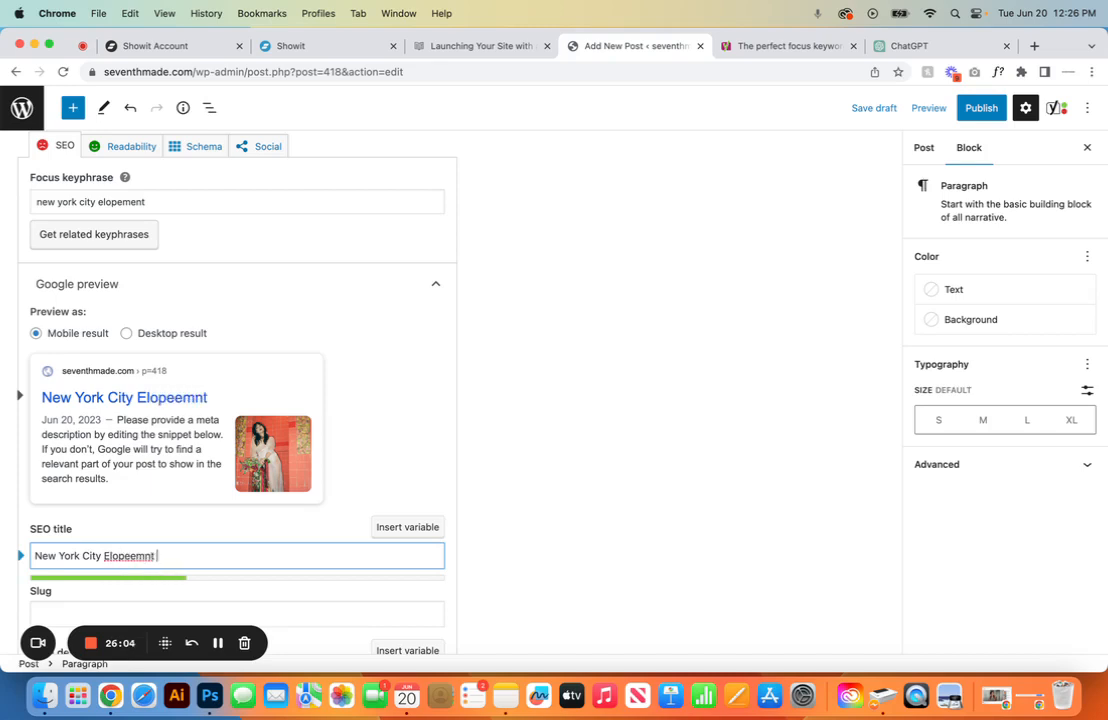
key("BackSpace")
key("BackSpace")
key("BackSpace")
key("BackSpace")
type("ment")
left_click(451, 557)
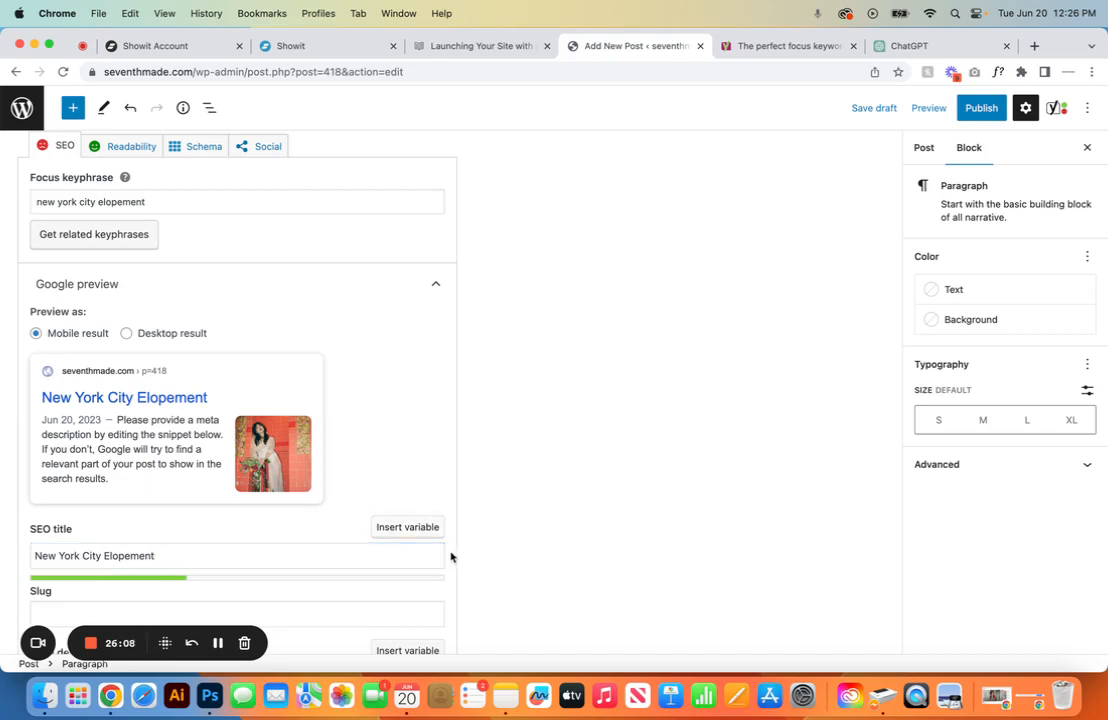
scroll(292, 542, "down", 5)
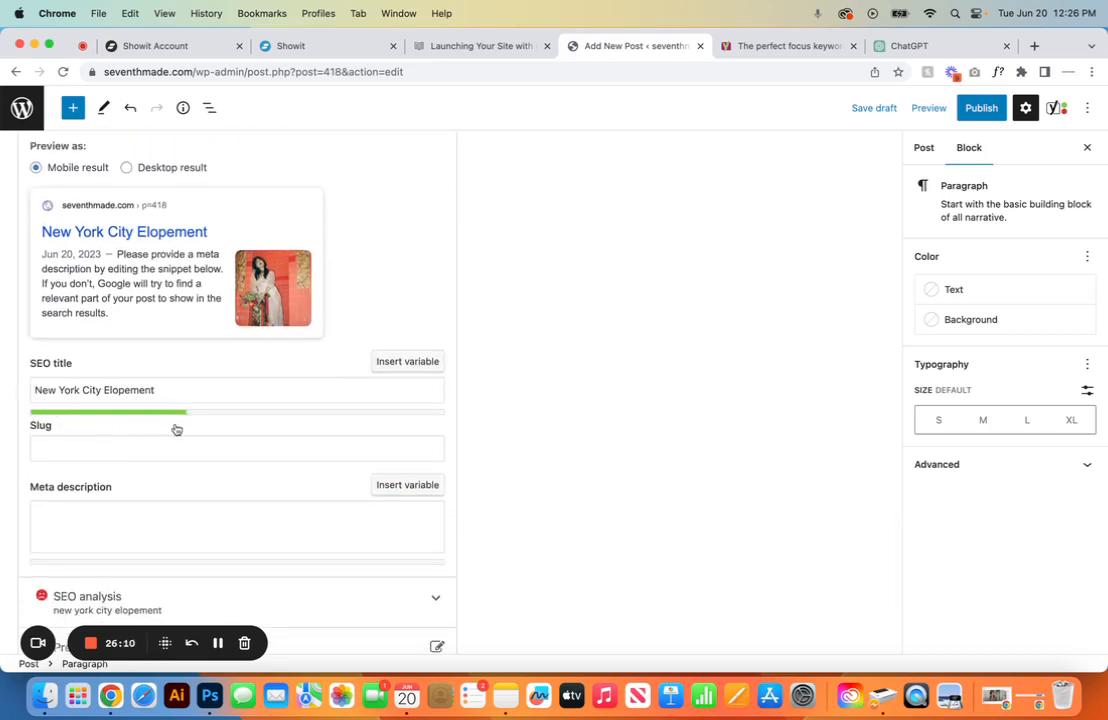
Step: Enter the post's Yoast meta description as "add a short description with adding in keyphrase New York city elopement"
scroll(188, 420, "down", 3)
left_click(168, 403)
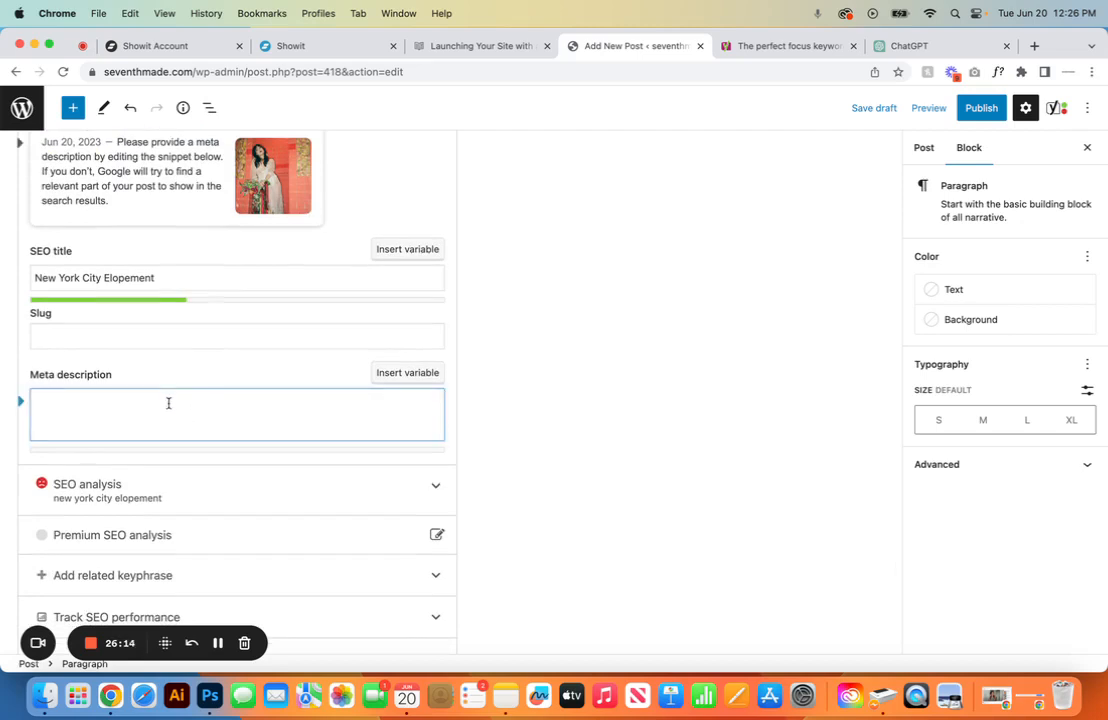
type("add a short")
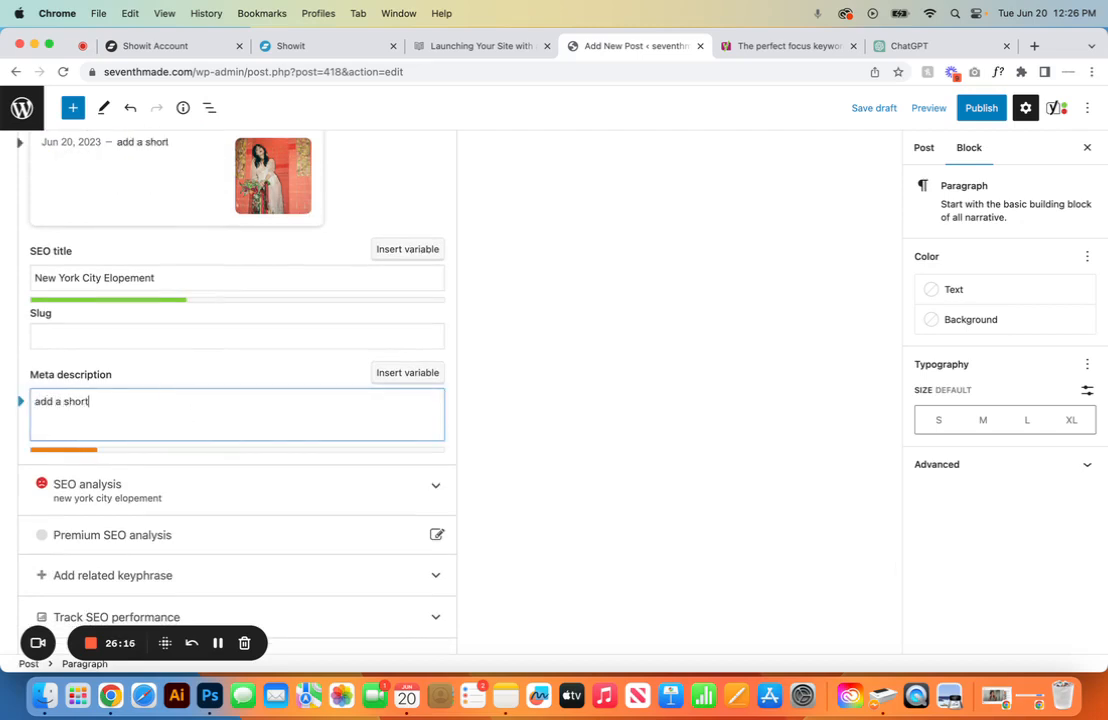
type(" descrip")
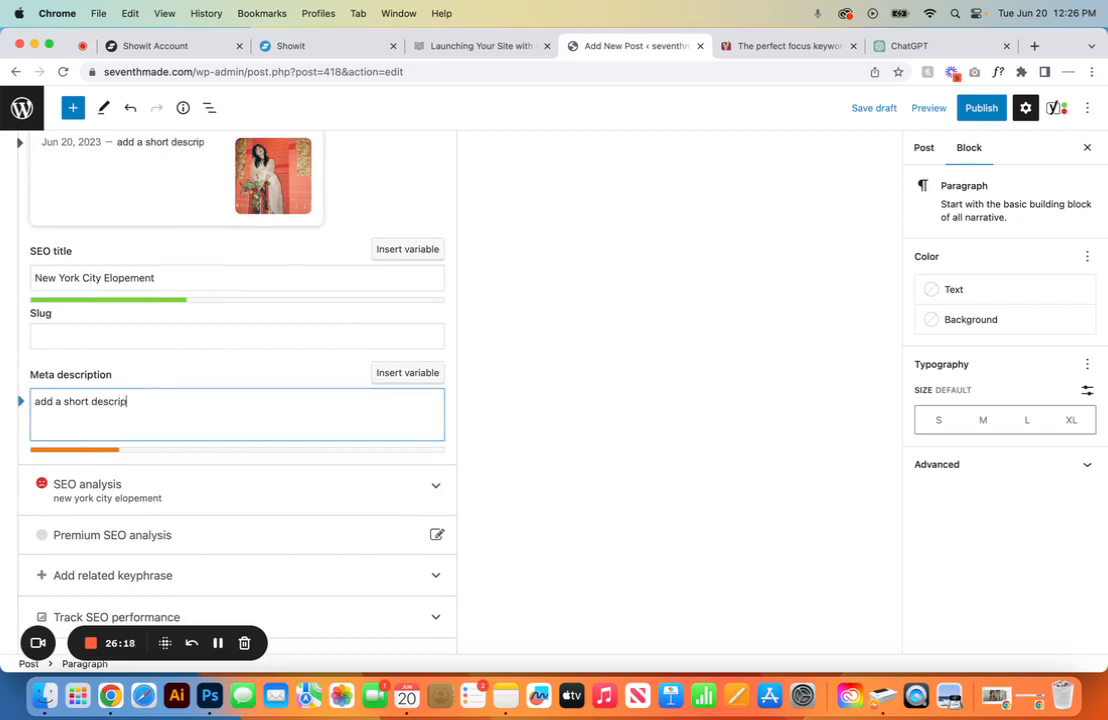
type("tion with")
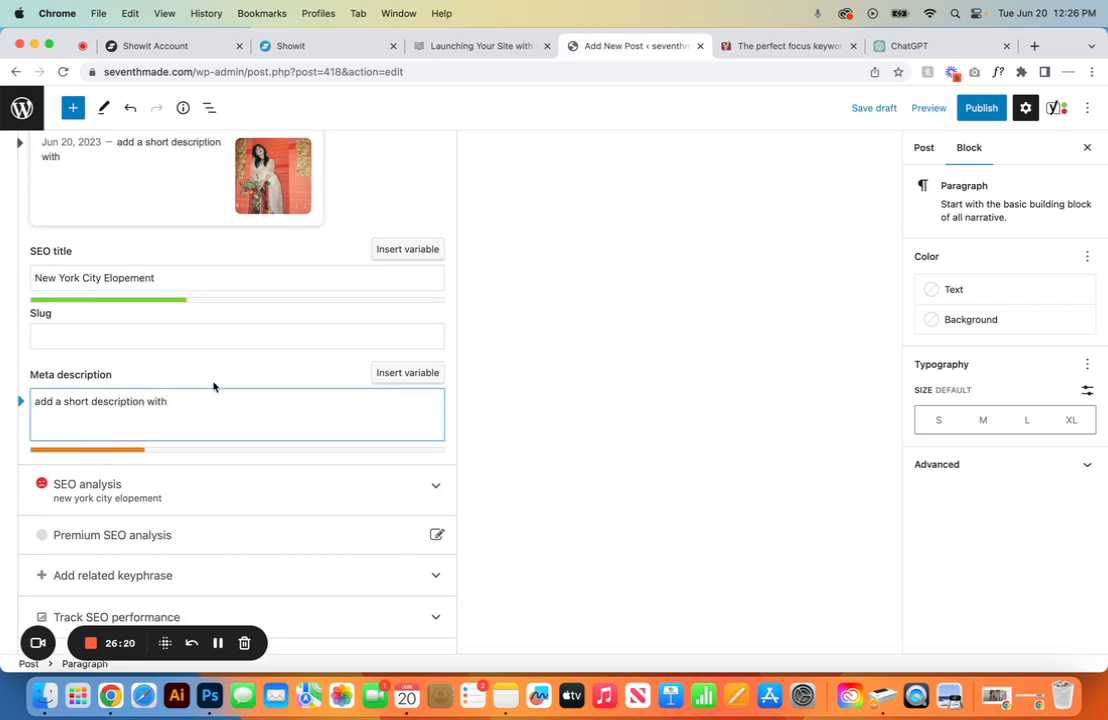
scroll(213, 386, "up", 5)
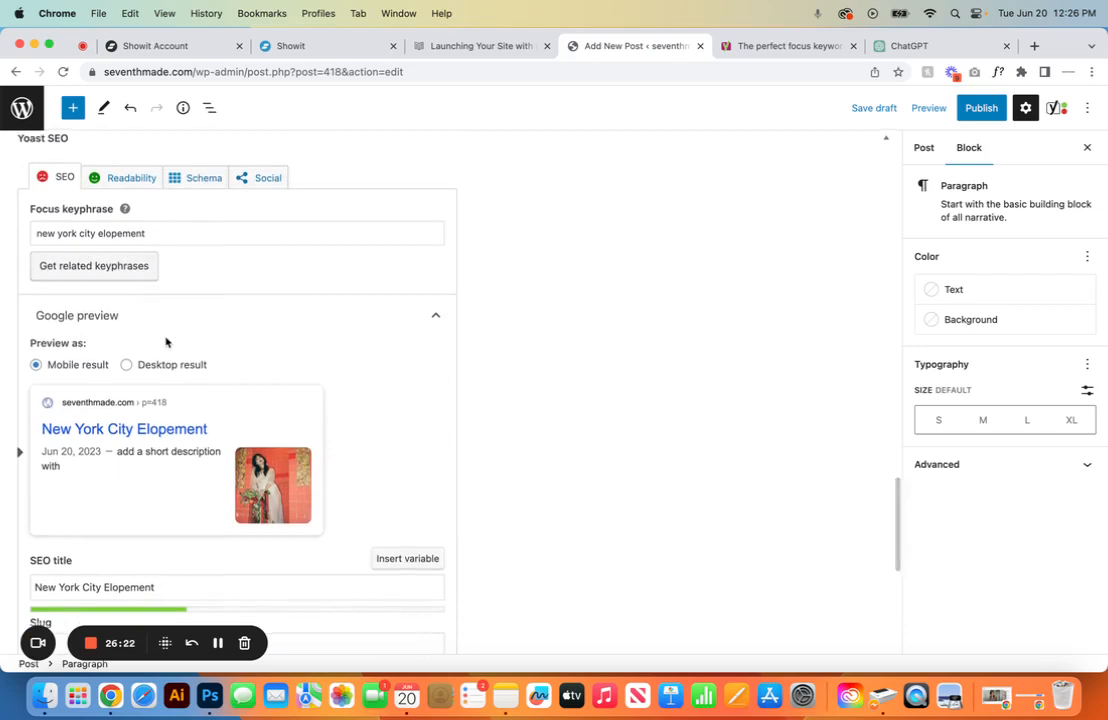
scroll(166, 342, "down", 5)
type("add a short description with ad")
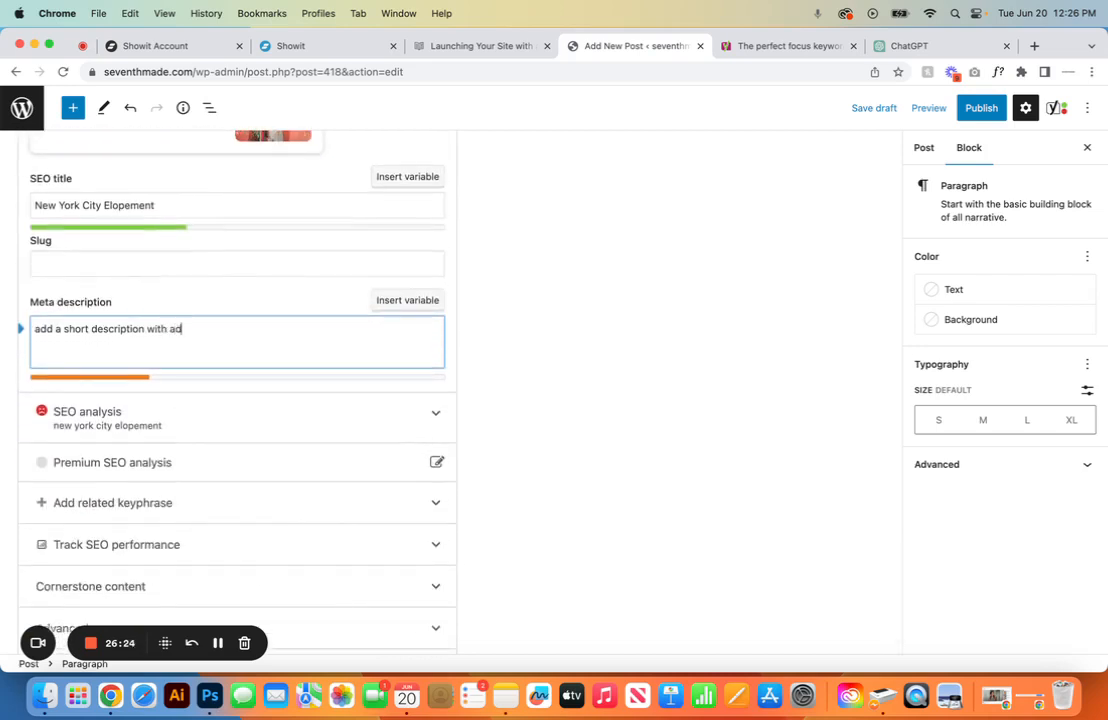
type("ding in keyph")
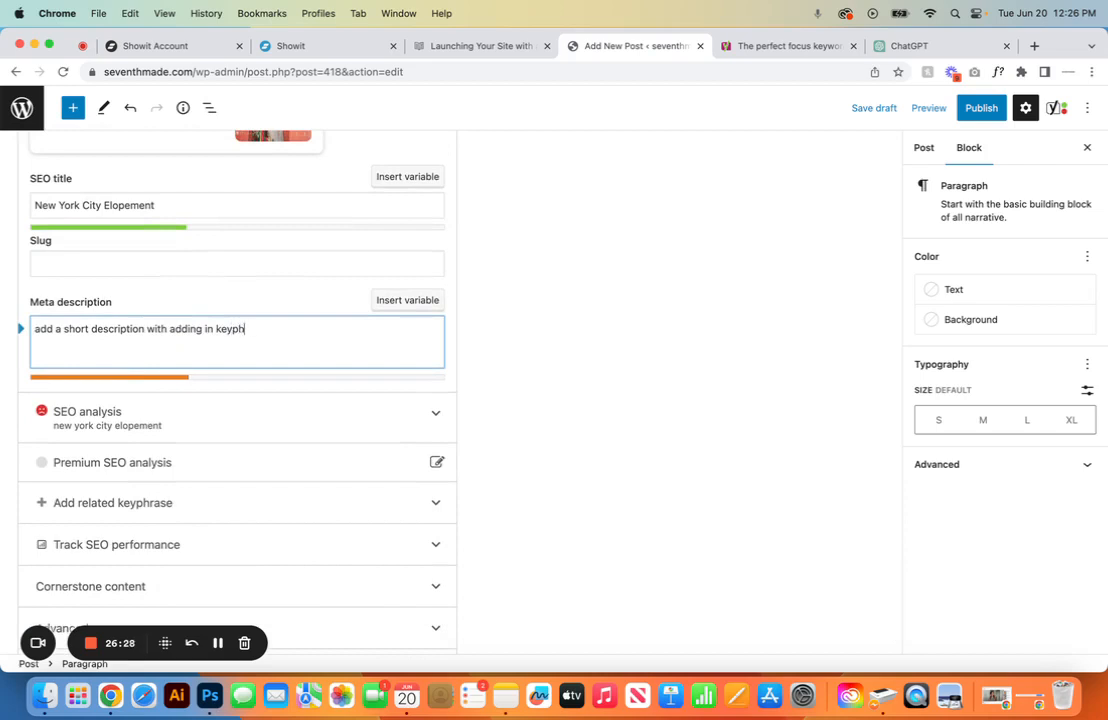
type("rase New York city el")
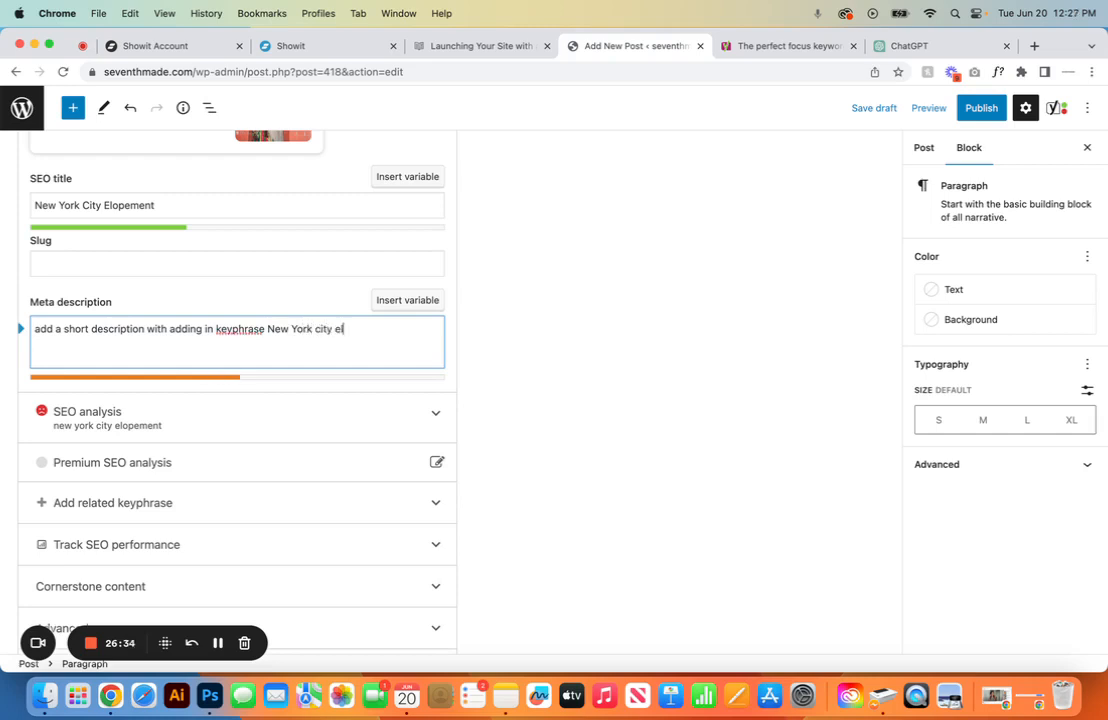
type("opement")
Step: Try lengthening the meta description with filler characters and a pasted copy of its text, and remove everything after "New York city elopement"
type("ty")
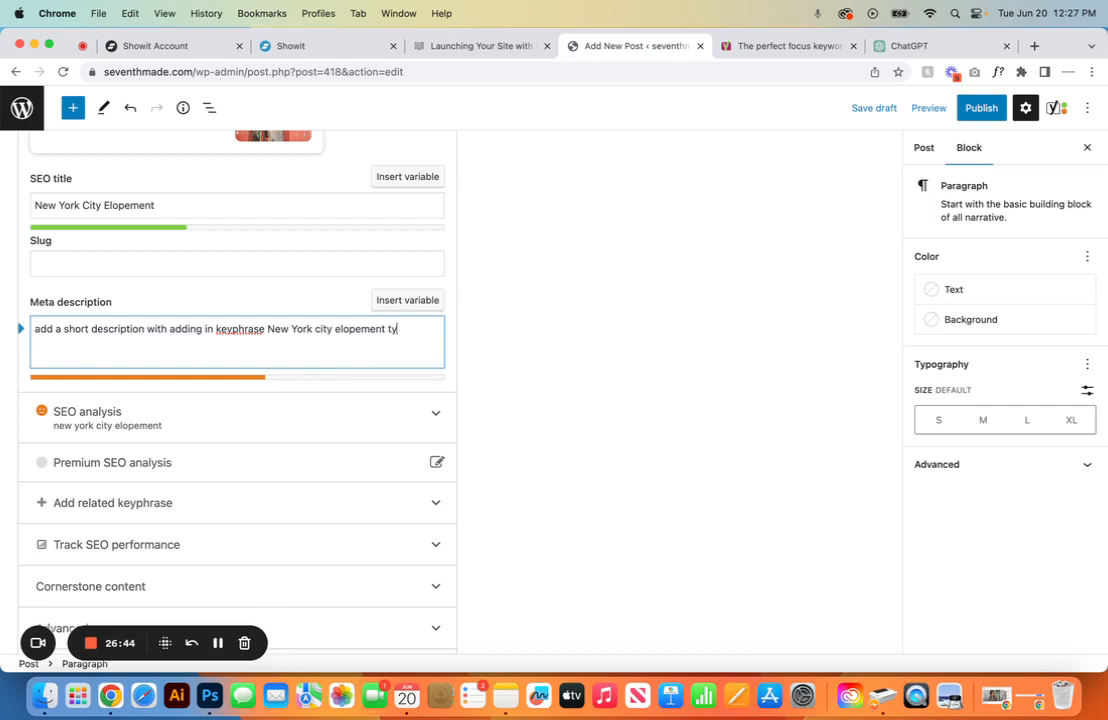
type("peinnnnnnnnnnnnnn")
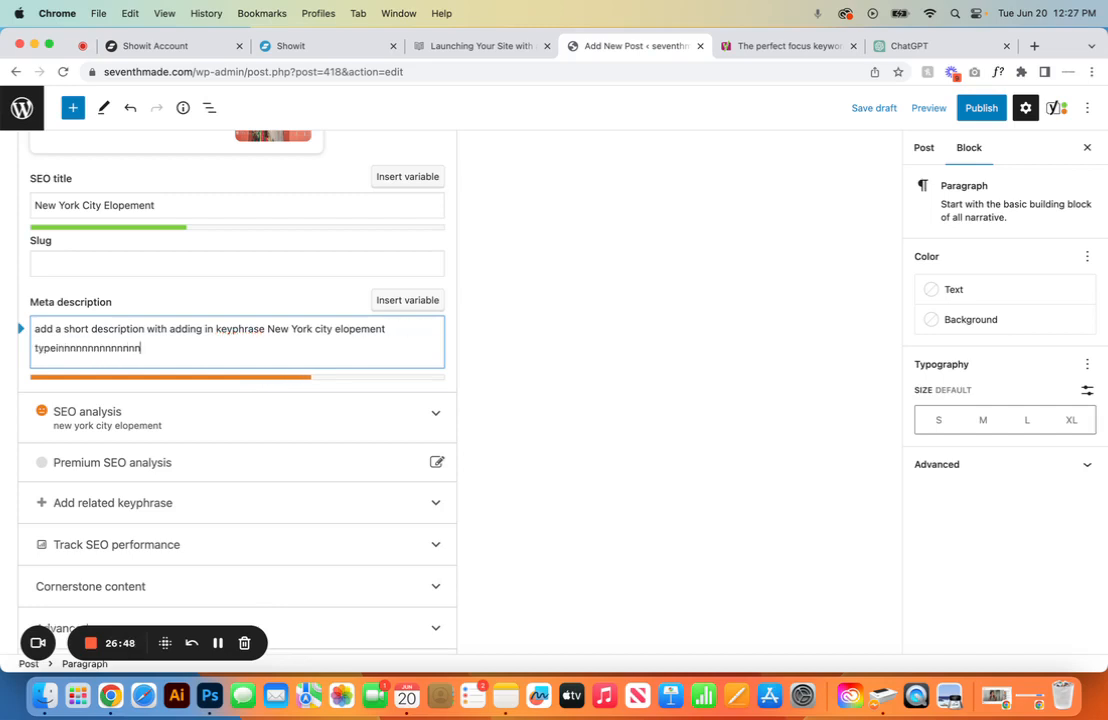
type("nnnn")
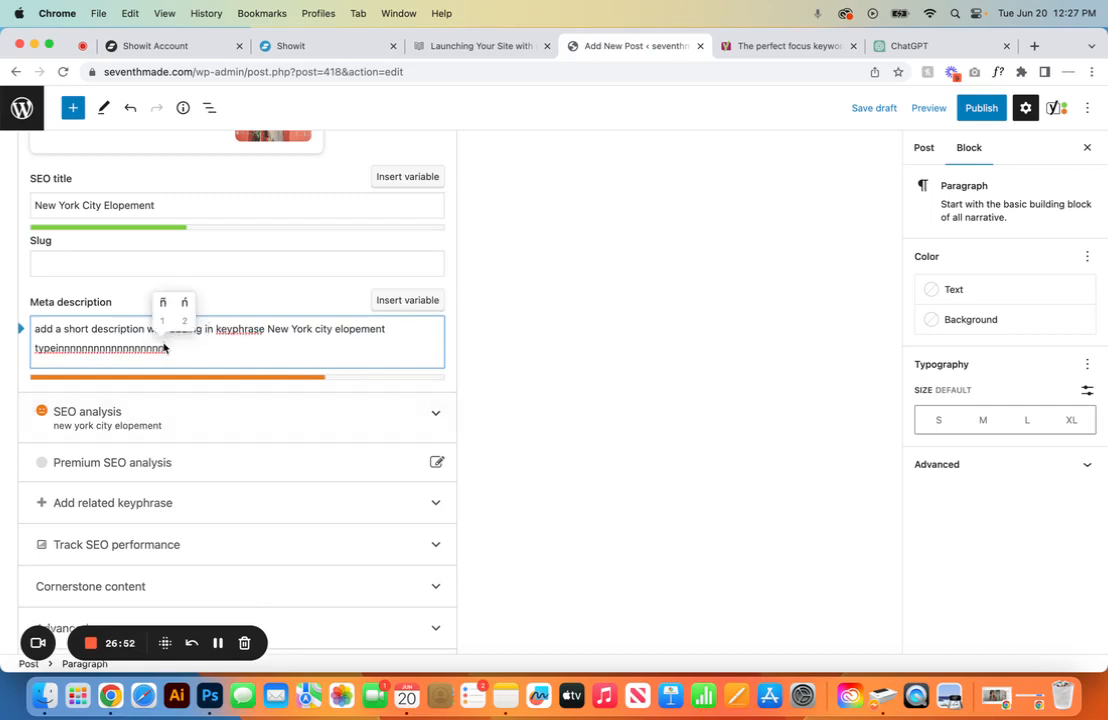
left_click_drag(158, 348, 33, 329)
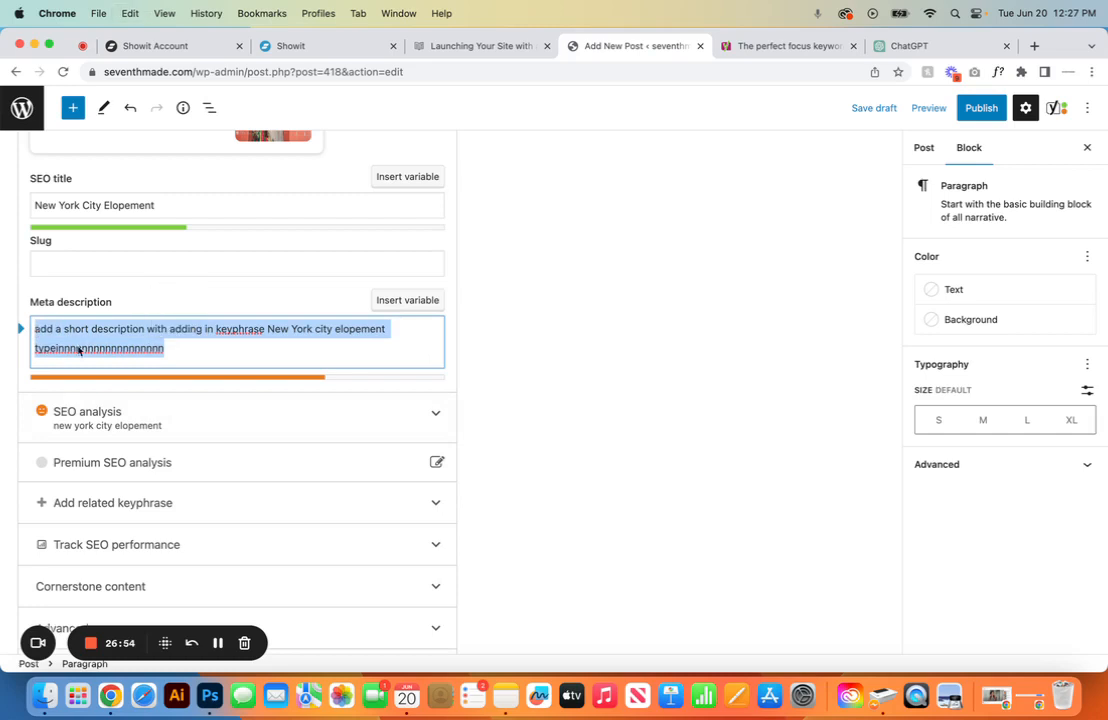
left_click(198, 349)
type("add a short description with adding in keyphrase New York city elopement typeinnnnnnnnnnnnnnnnnnnn")
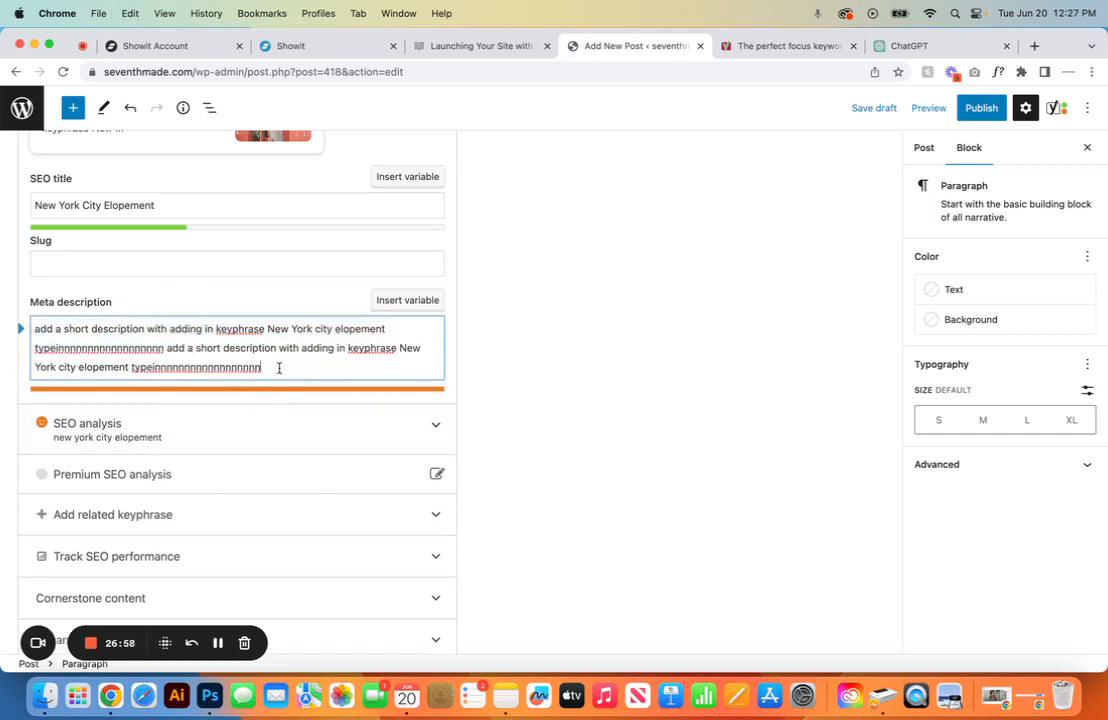
left_click_drag(275, 370, 29, 360)
key("BackSpace")
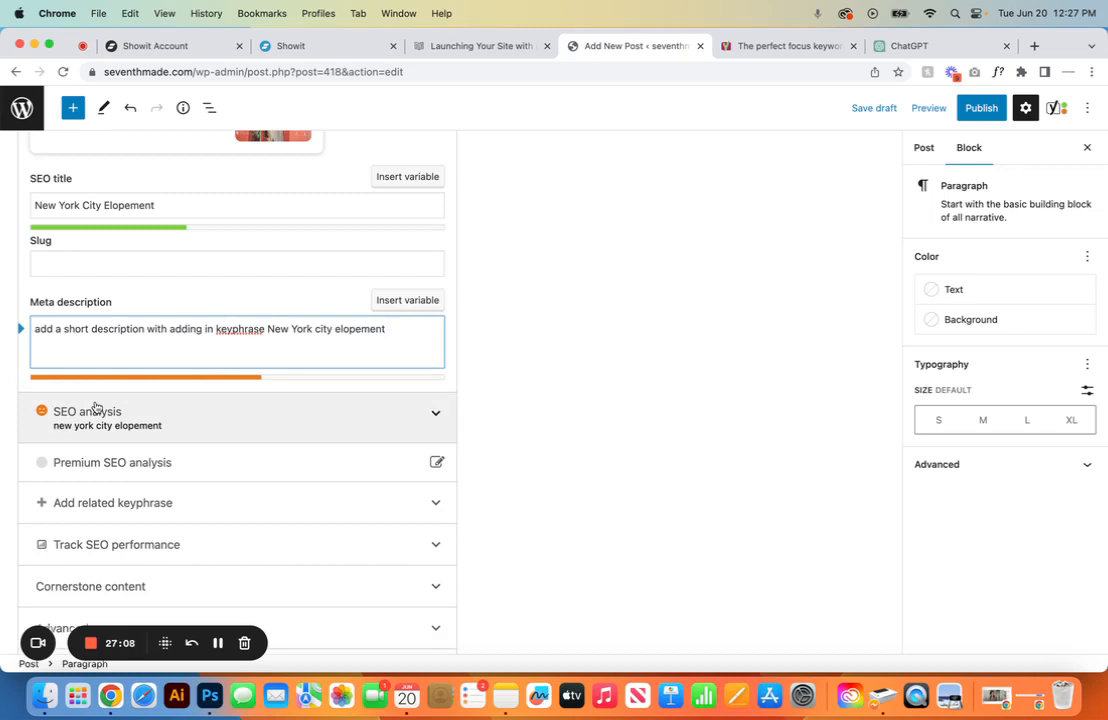
Step: Expand Yoast's SEO analysis for the post and review its problems, improvements and good results
left_click(437, 413)
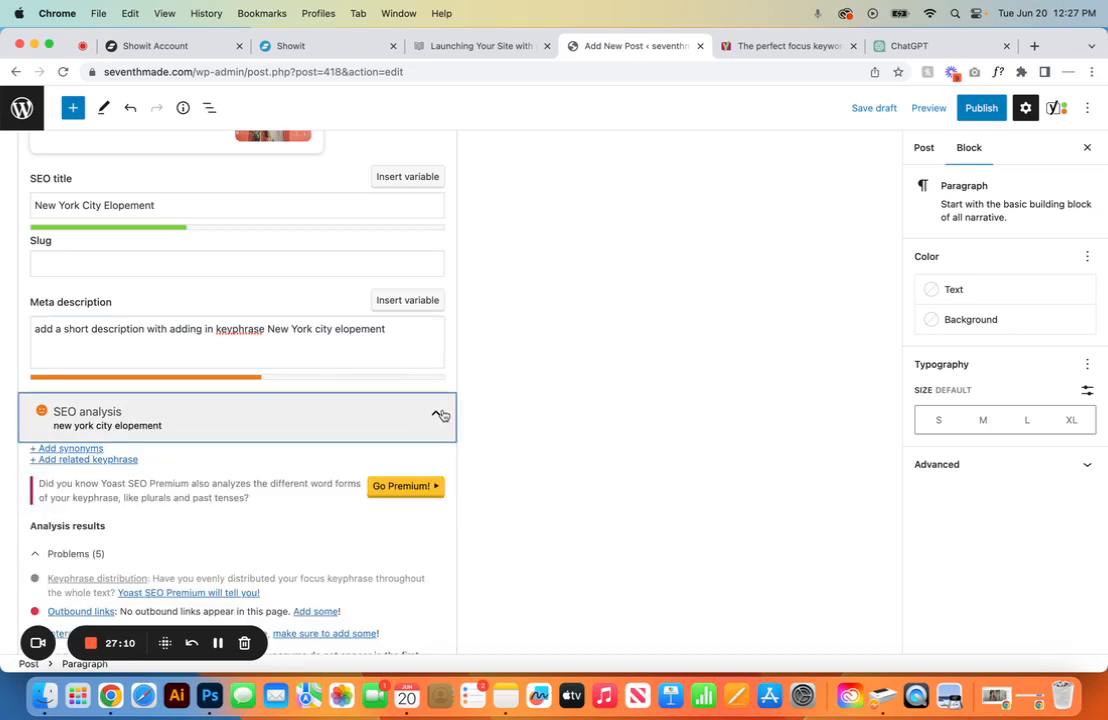
scroll(139, 428, "down", 6)
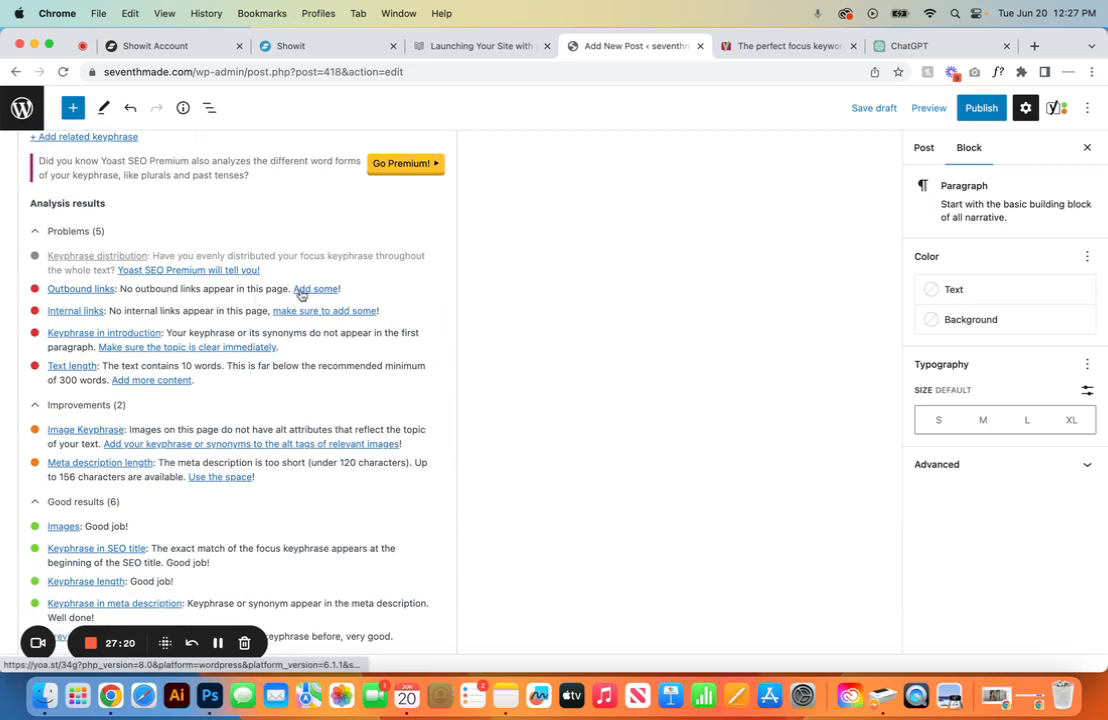
Step: Link the words "describing your blog" in the opening paragraph, using the copied placeholder description text as the link address
scroll(301, 295, "up", 15)
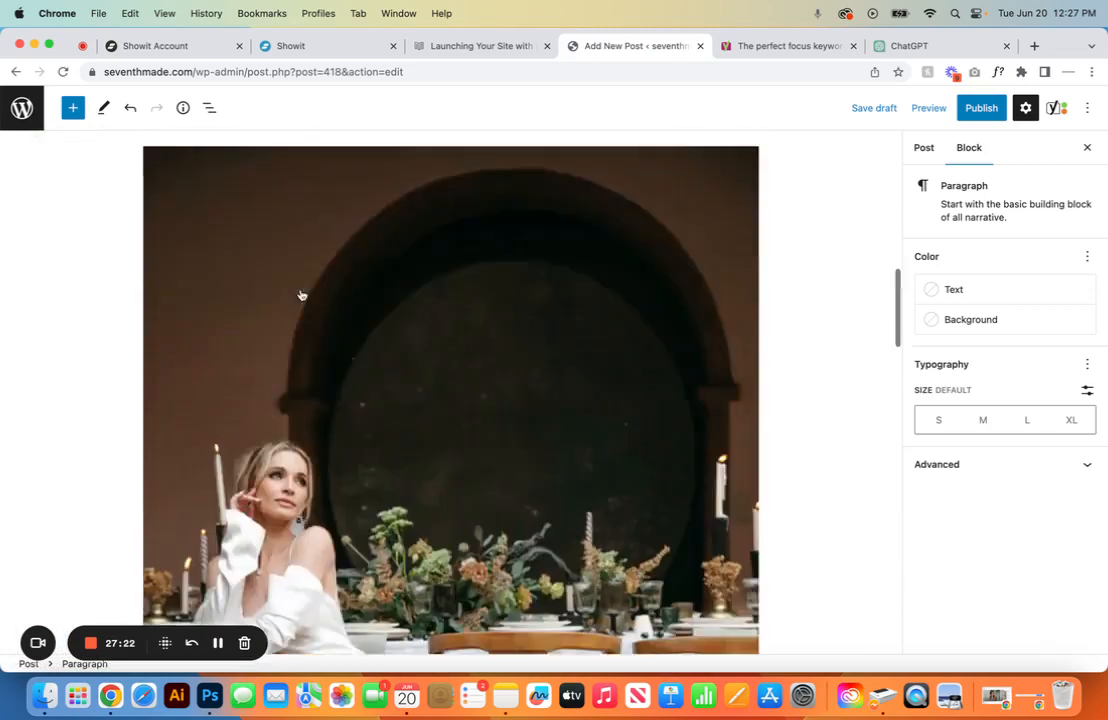
scroll(301, 295, "up", 5)
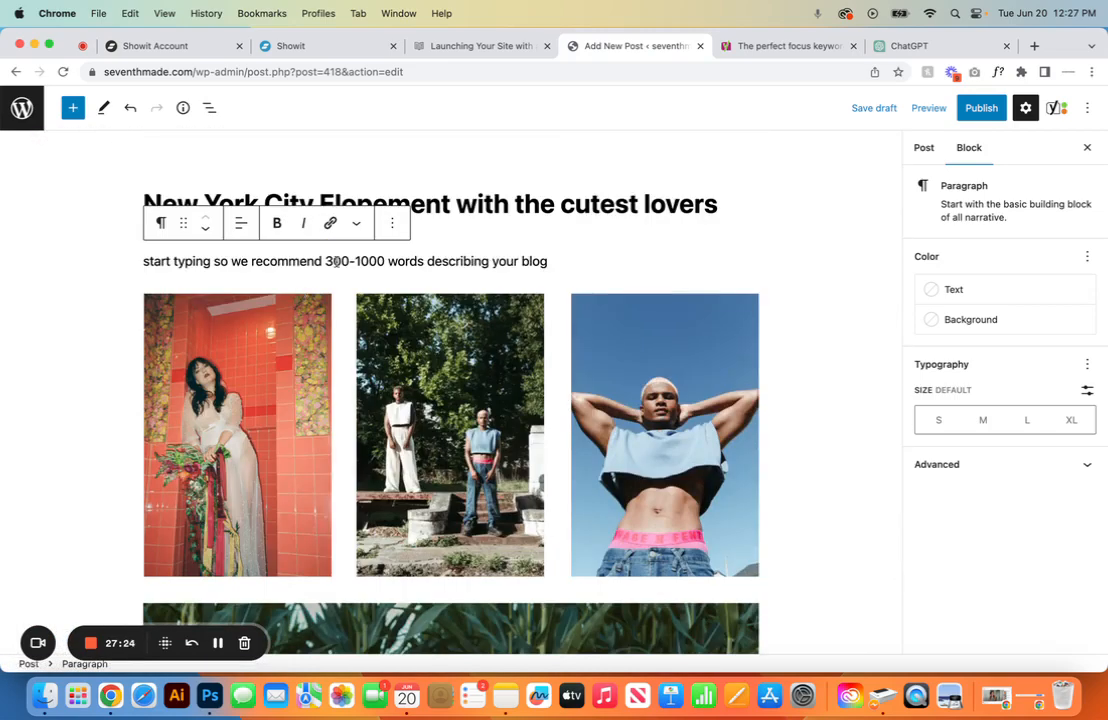
left_click_drag(428, 261, 550, 265)
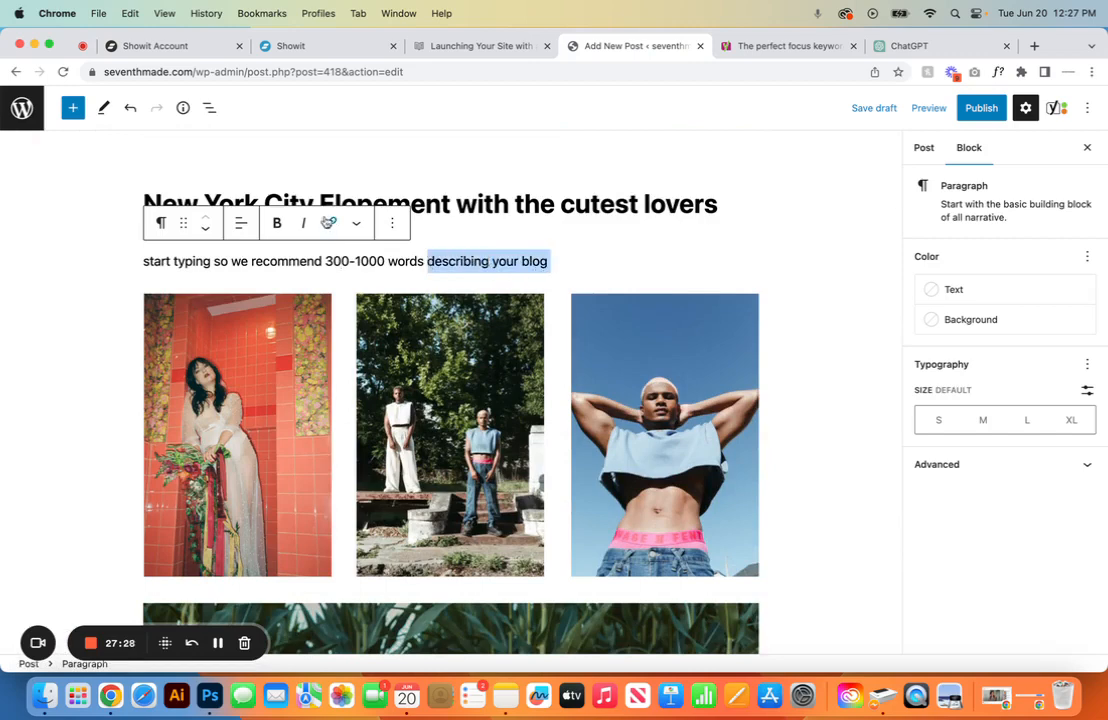
left_click(330, 222)
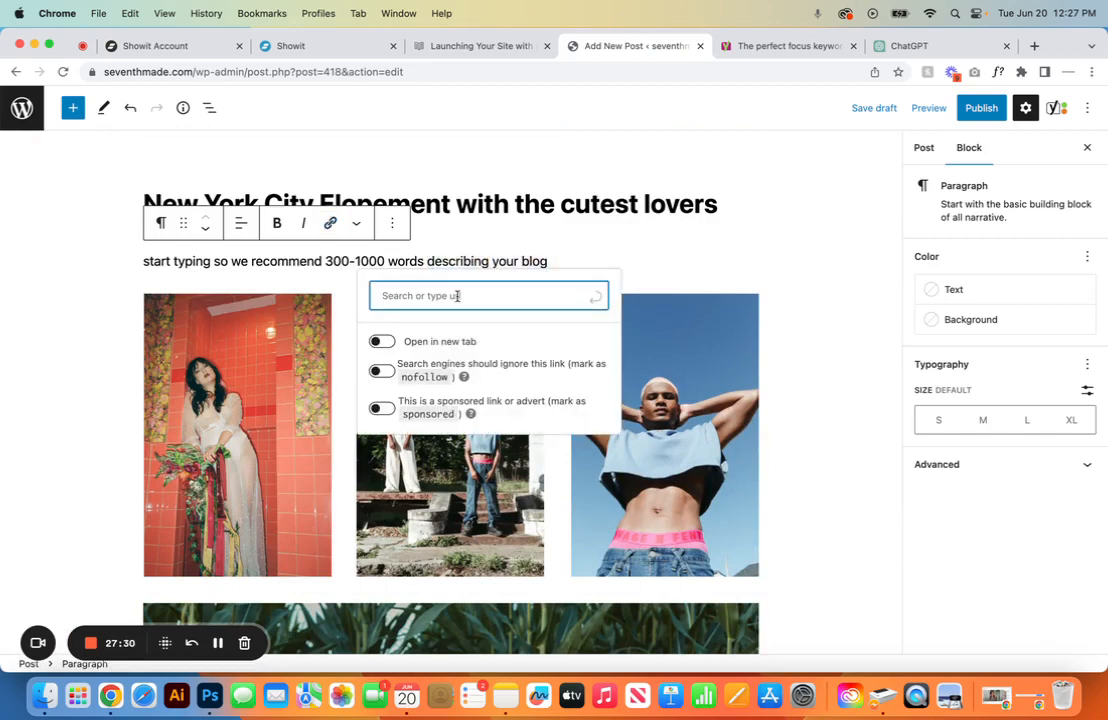
key("super+v")
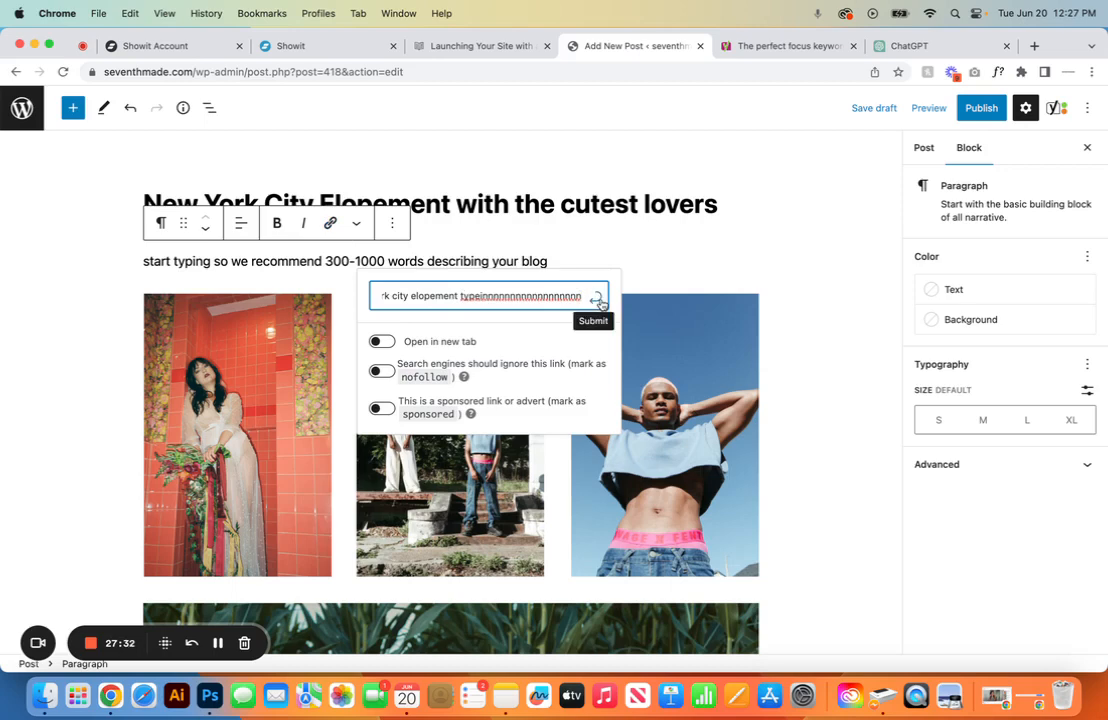
left_click(597, 300)
Step: Set the "describing your blog" link to open in a new tab and close its link settings
left_click(525, 261)
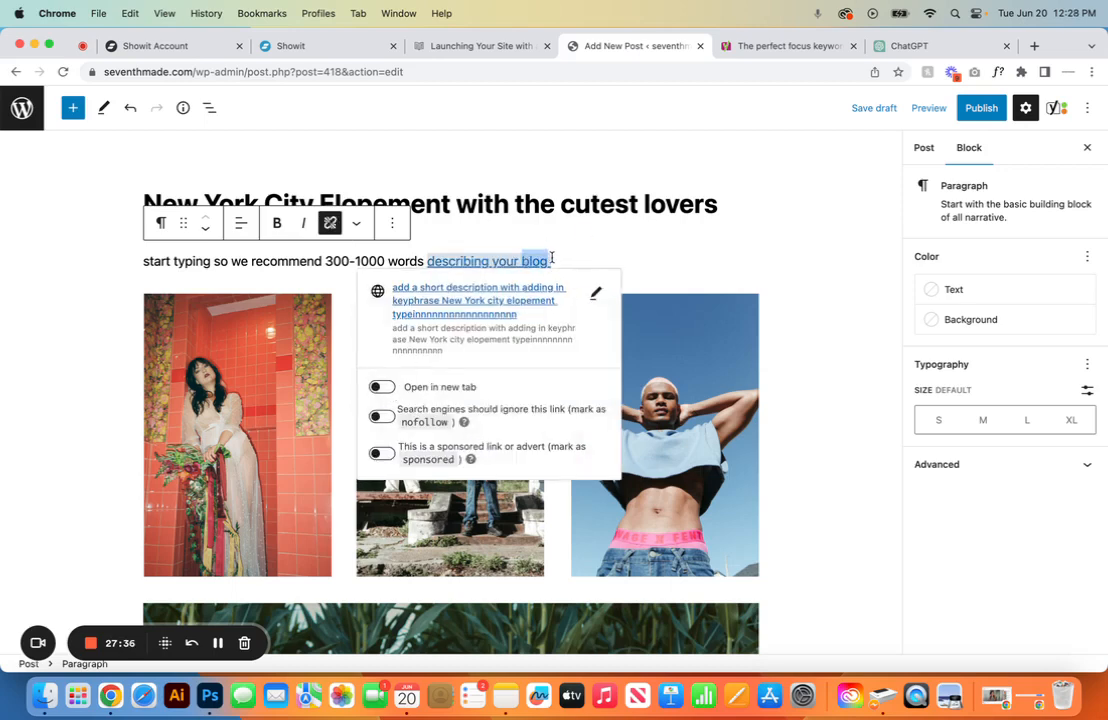
double_click(449, 260)
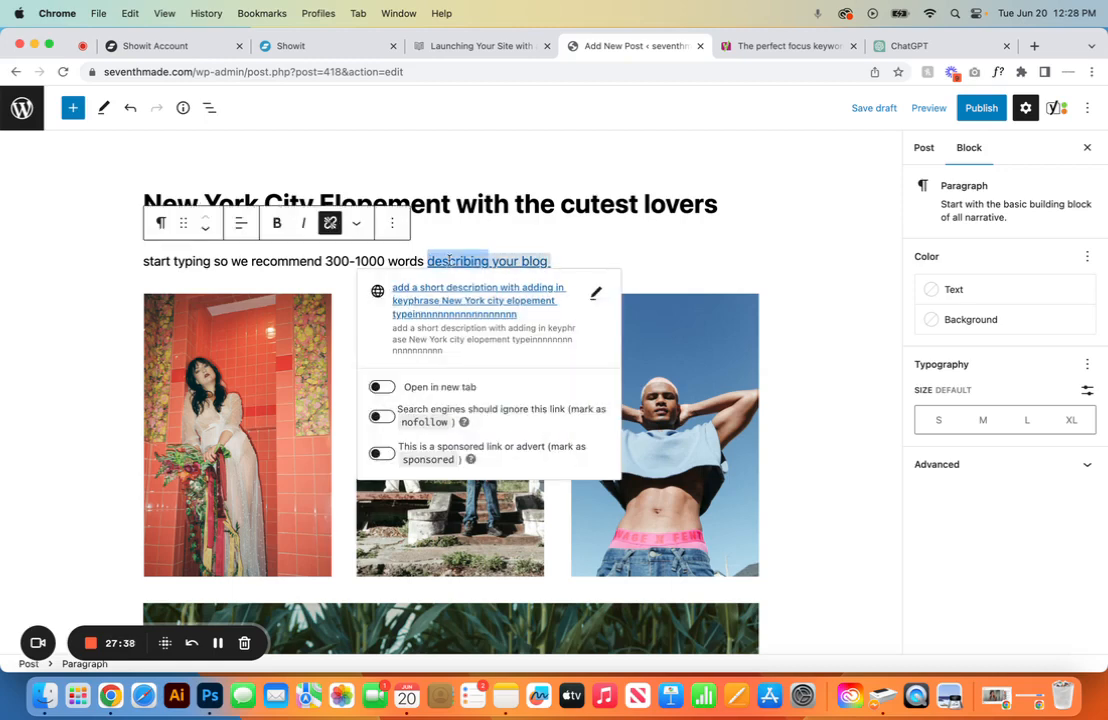
triple_click(456, 261)
left_click(459, 261)
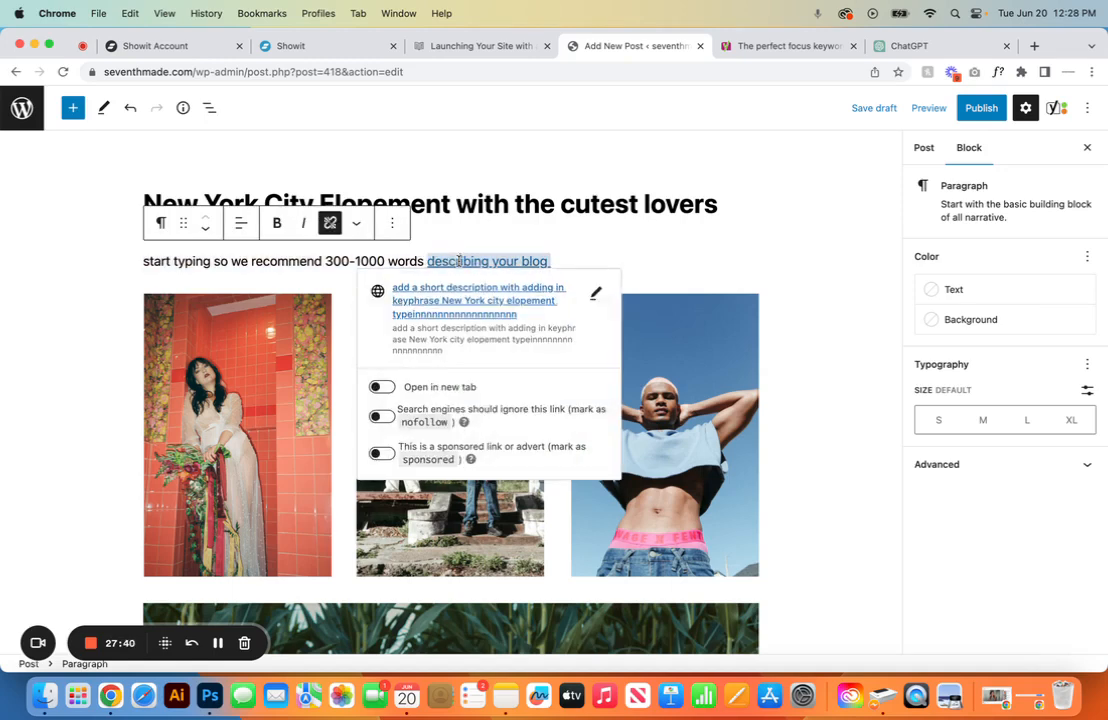
left_click(341, 339)
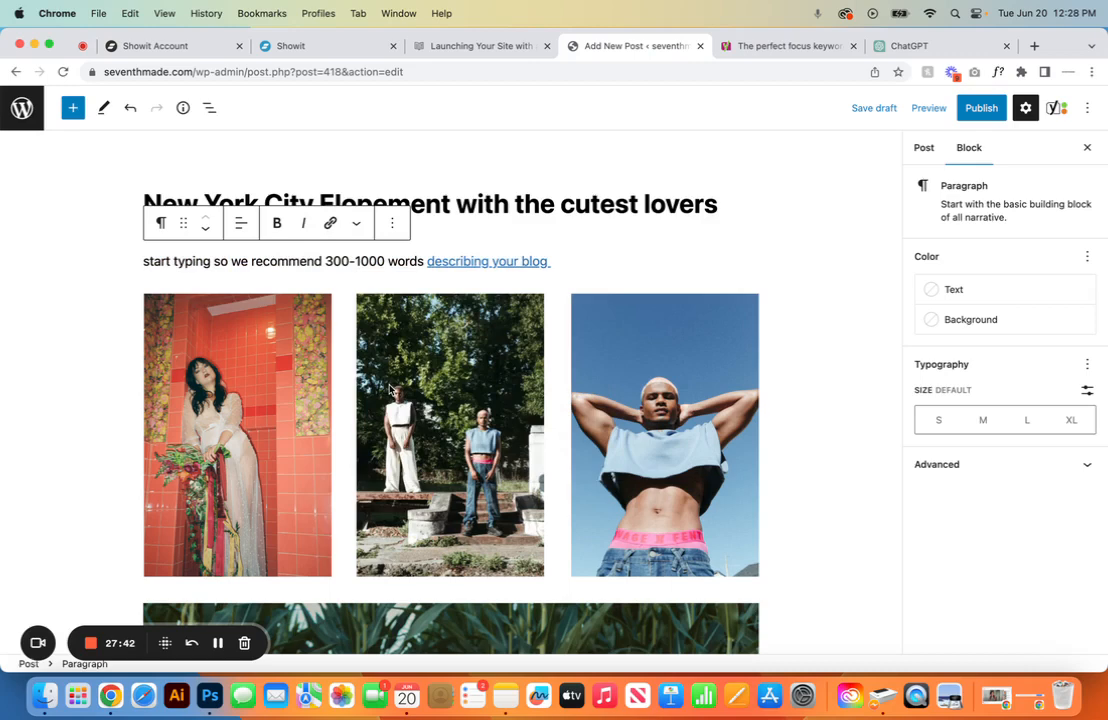
left_click(513, 261)
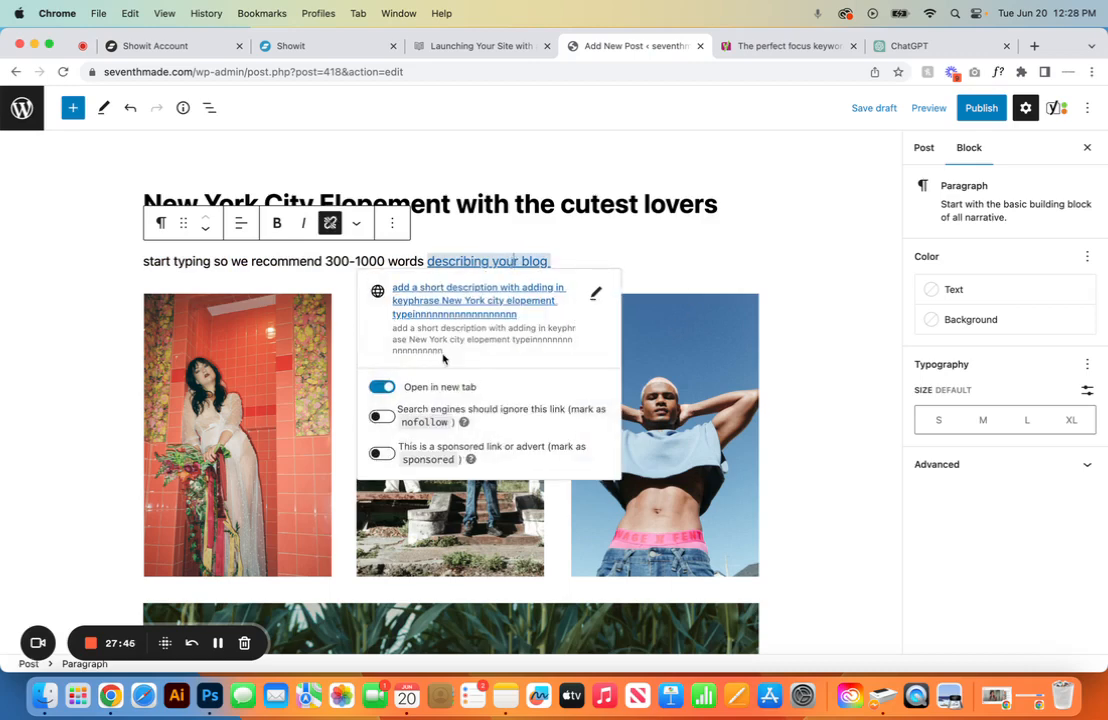
left_click(579, 258)
Step: Review the updated Yoast SEO analysis, checking the outbound and internal link results
scroll(540, 437, "down", 20)
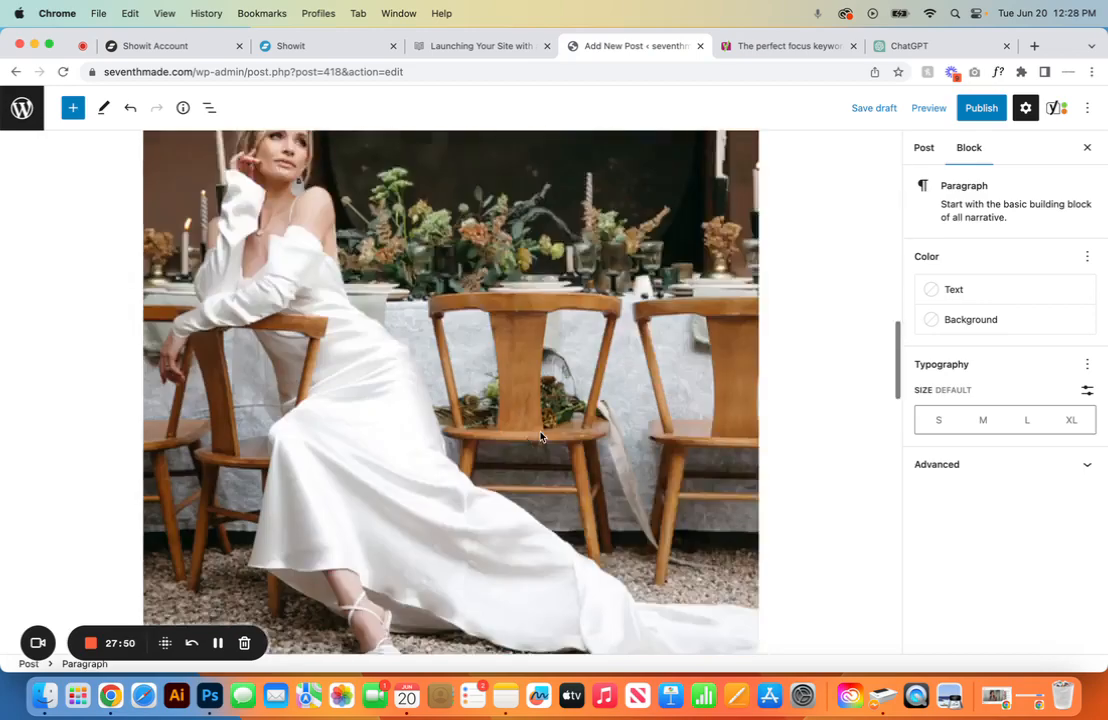
scroll(540, 437, "down", 5)
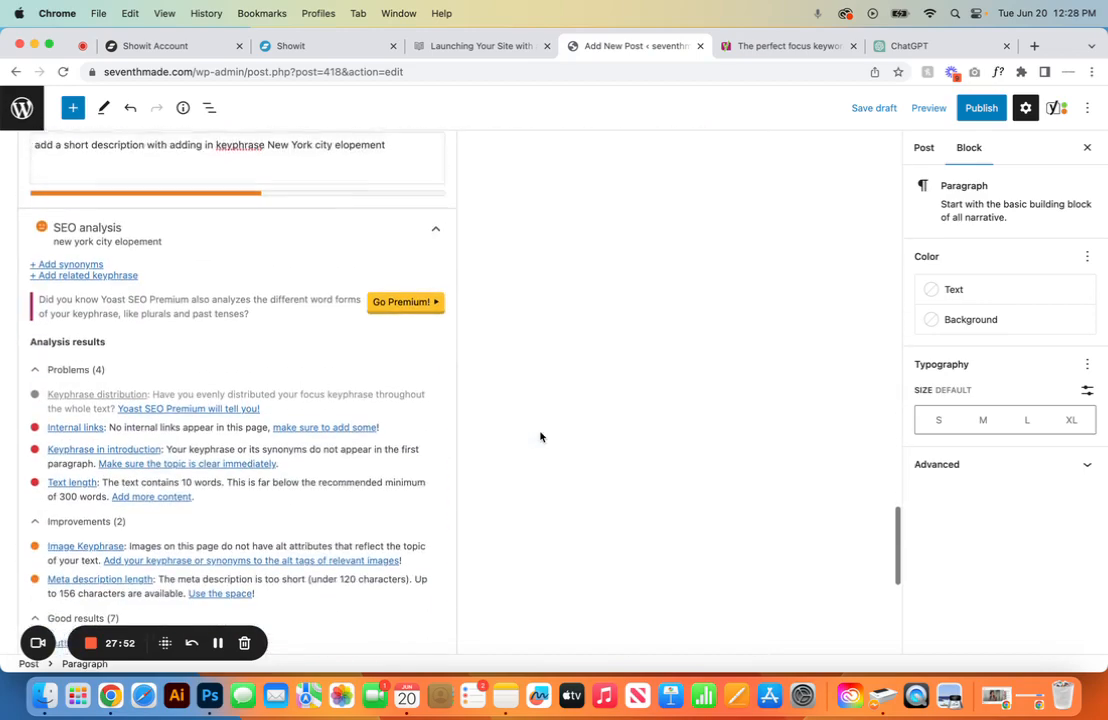
scroll(115, 495, "down", 3)
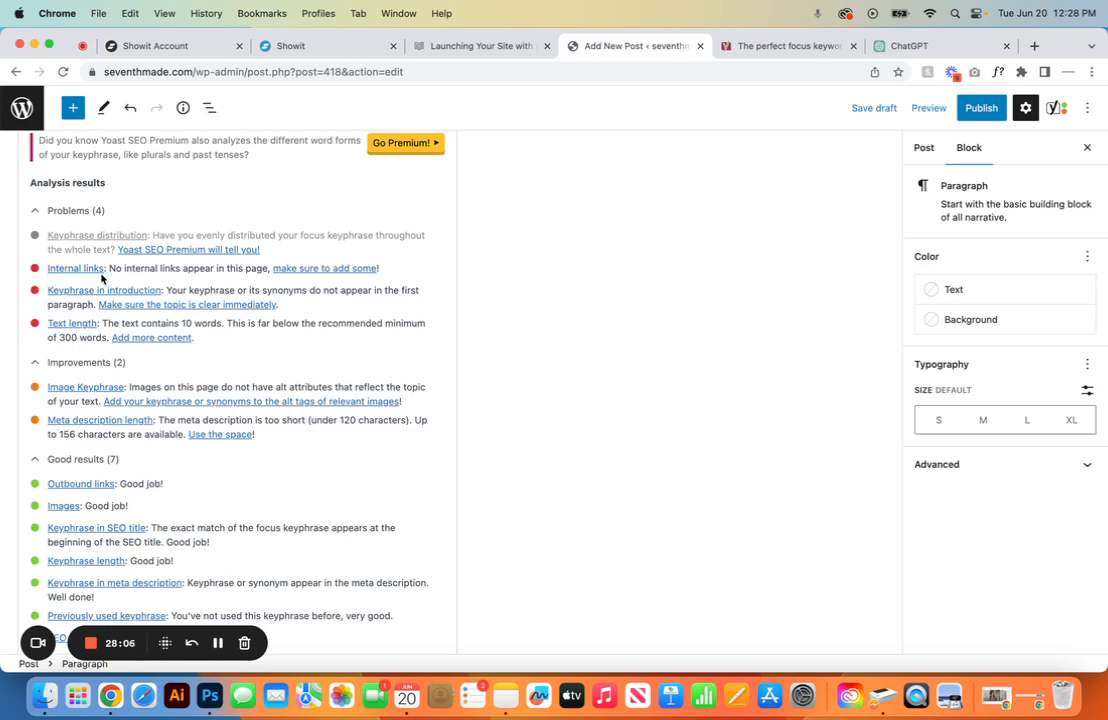
Step: Link the word "recommend" in the opening paragraph, using the same copied placeholder text as the link address
scroll(103, 278, "up", 15)
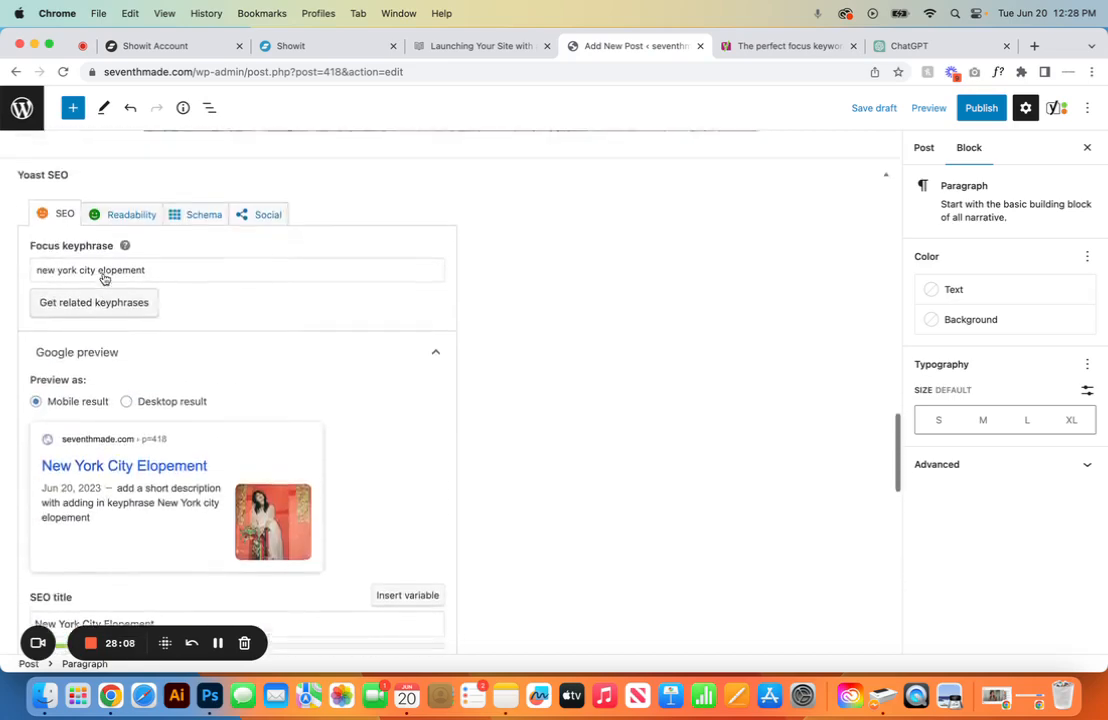
scroll(103, 278, "up", 20)
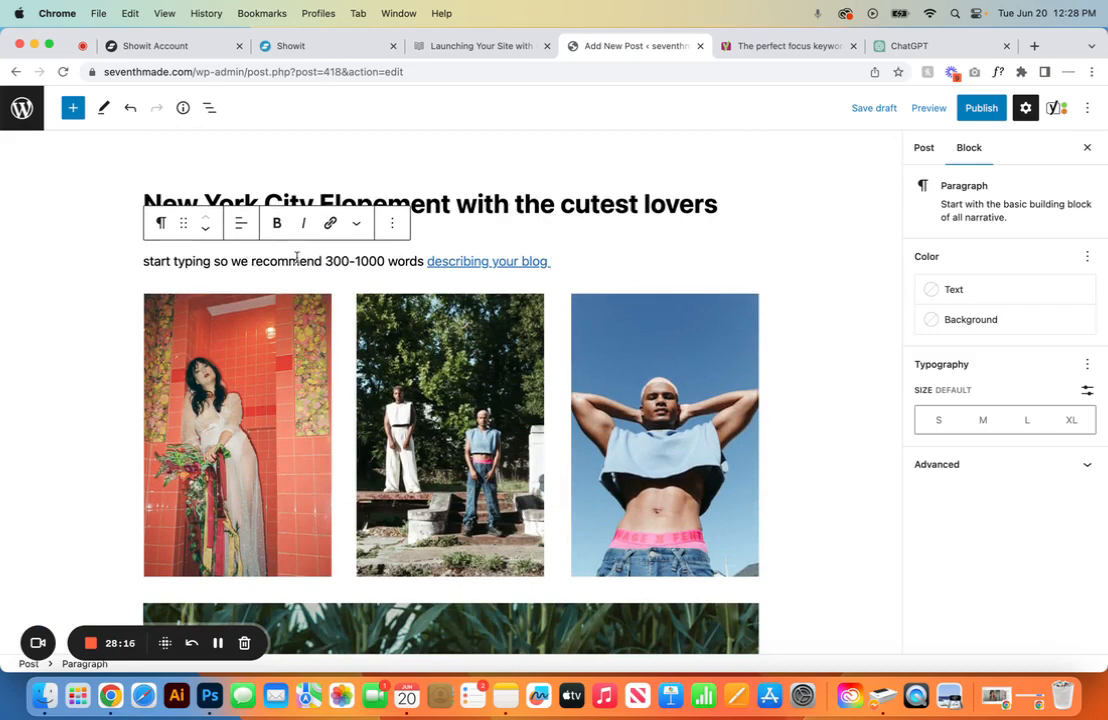
left_click_drag(321, 260, 256, 259)
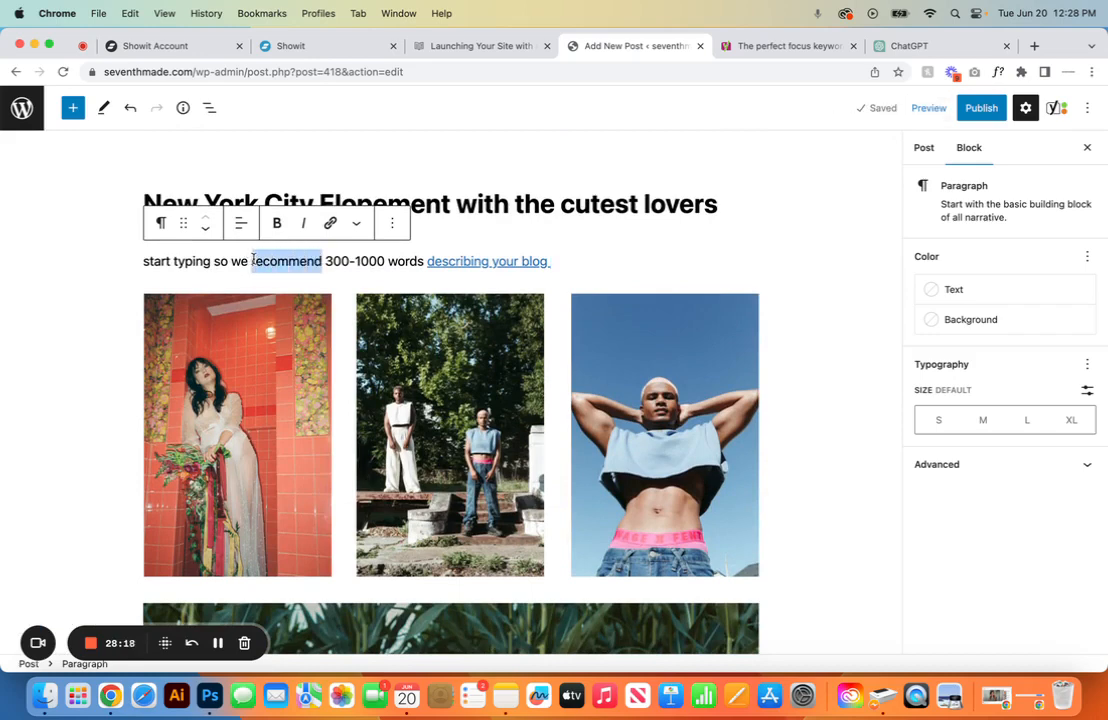
left_click(330, 222)
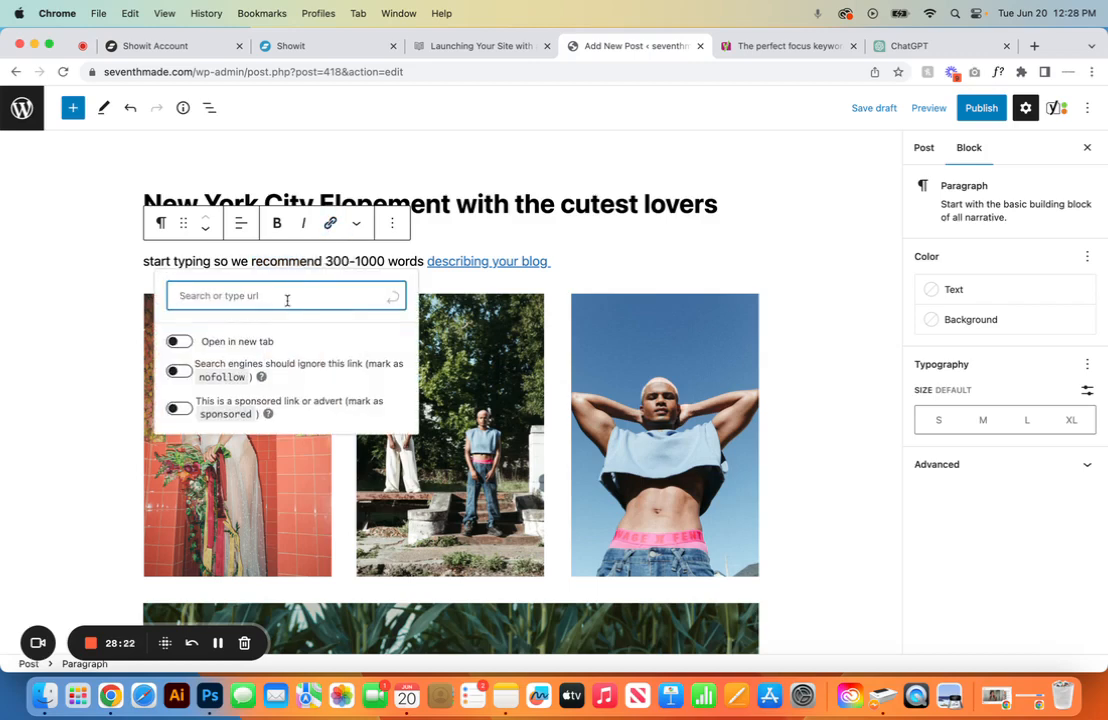
type("new york city elopement typeinnnnnnnnnnnnnnnnnnnn")
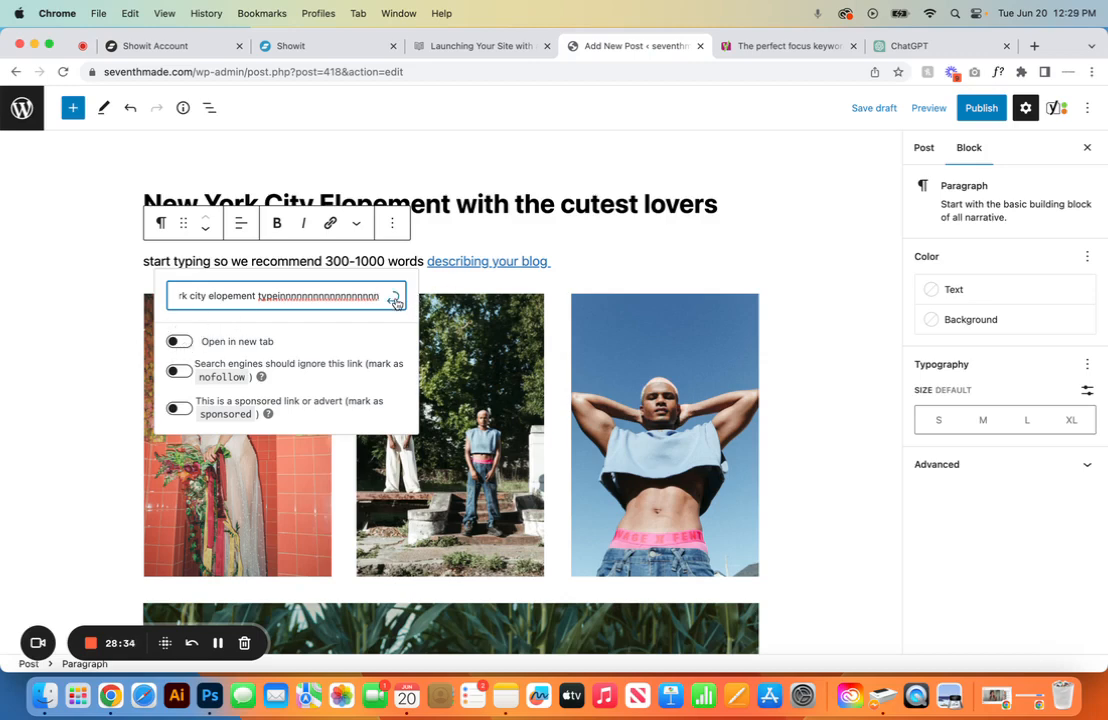
key("Return")
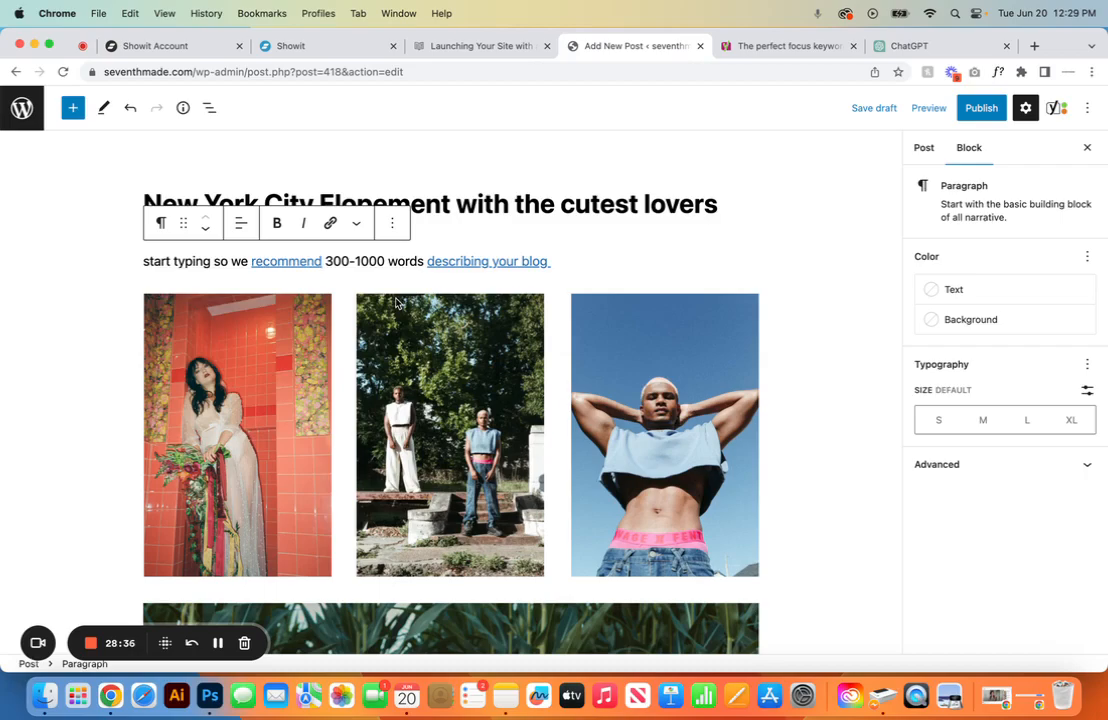
Step: Review the Yoast SEO analysis problems and improvements, including internal links, keyphrase in introduction, text length and image keyphrase
scroll(395, 303, "down", 20)
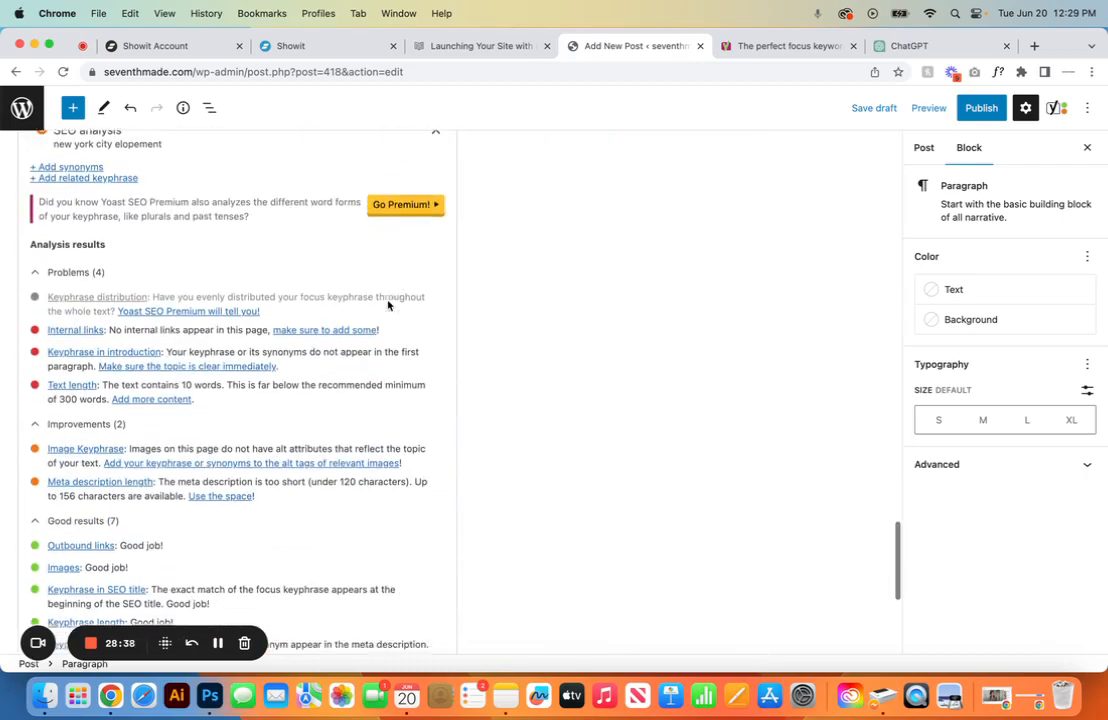
scroll(388, 305, "down", 1)
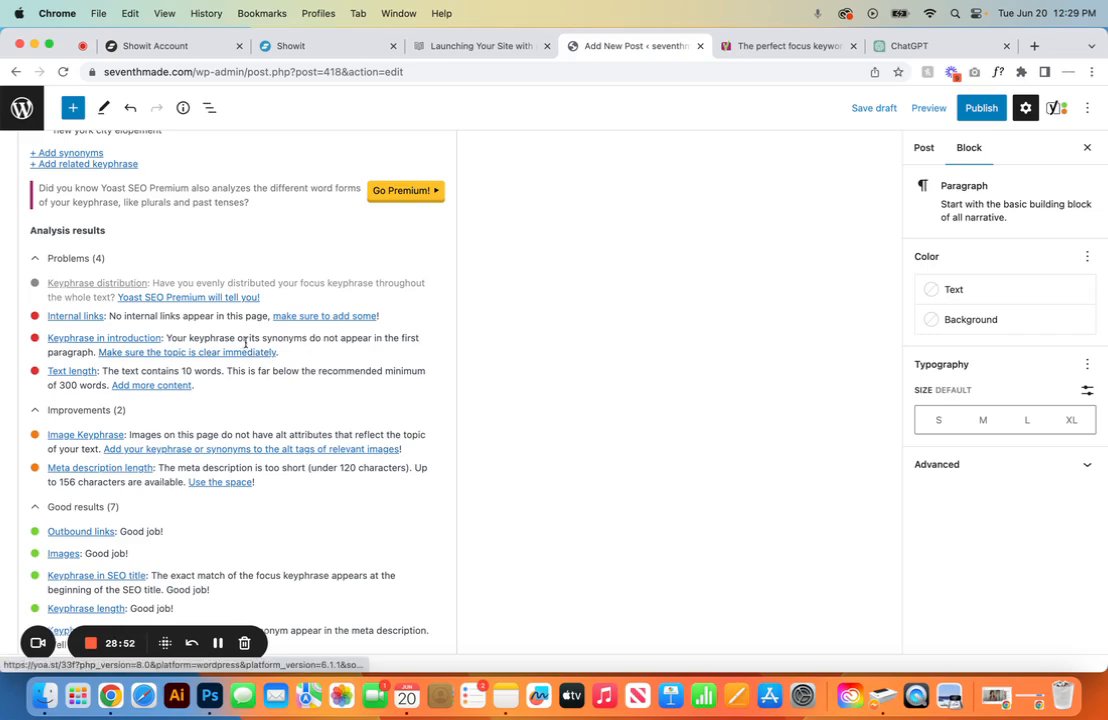
scroll(272, 350, "up", 15)
scroll(275, 345, "down", 5)
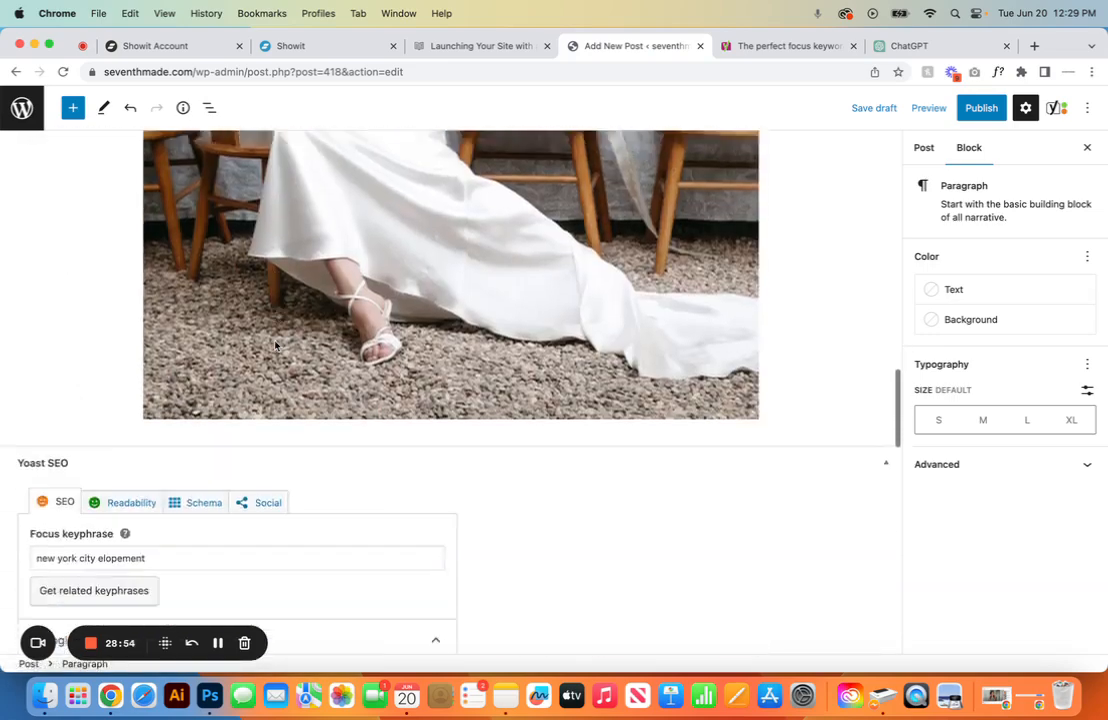
scroll(111, 528, "down", 20)
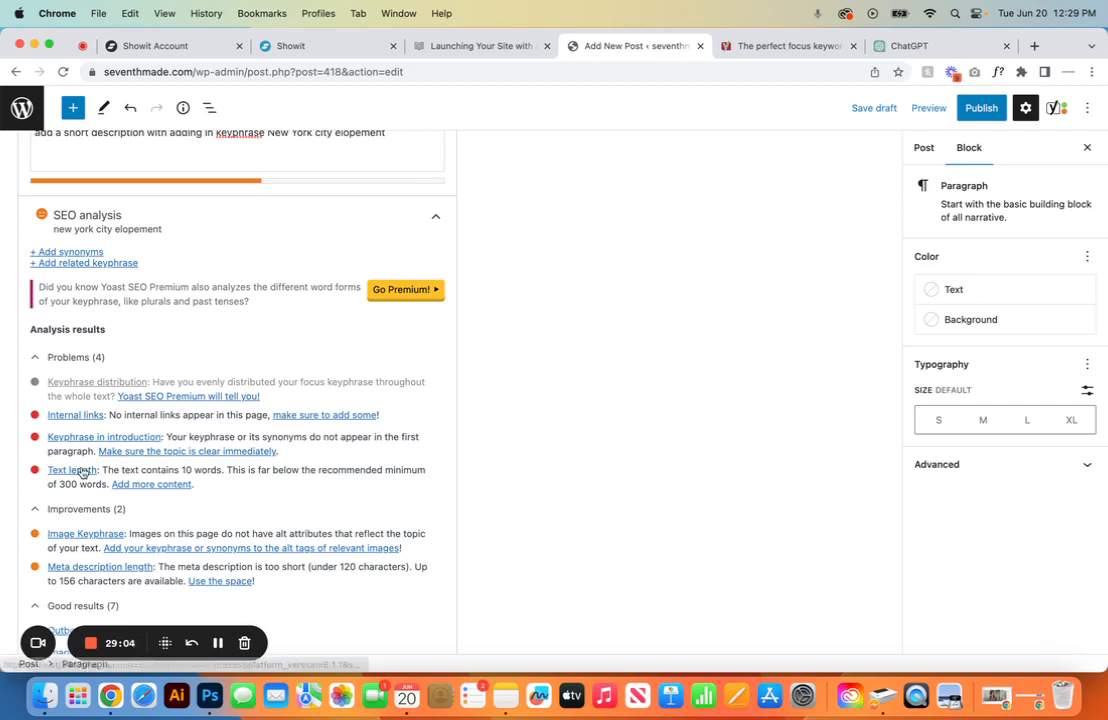
scroll(70, 468, "down", 2)
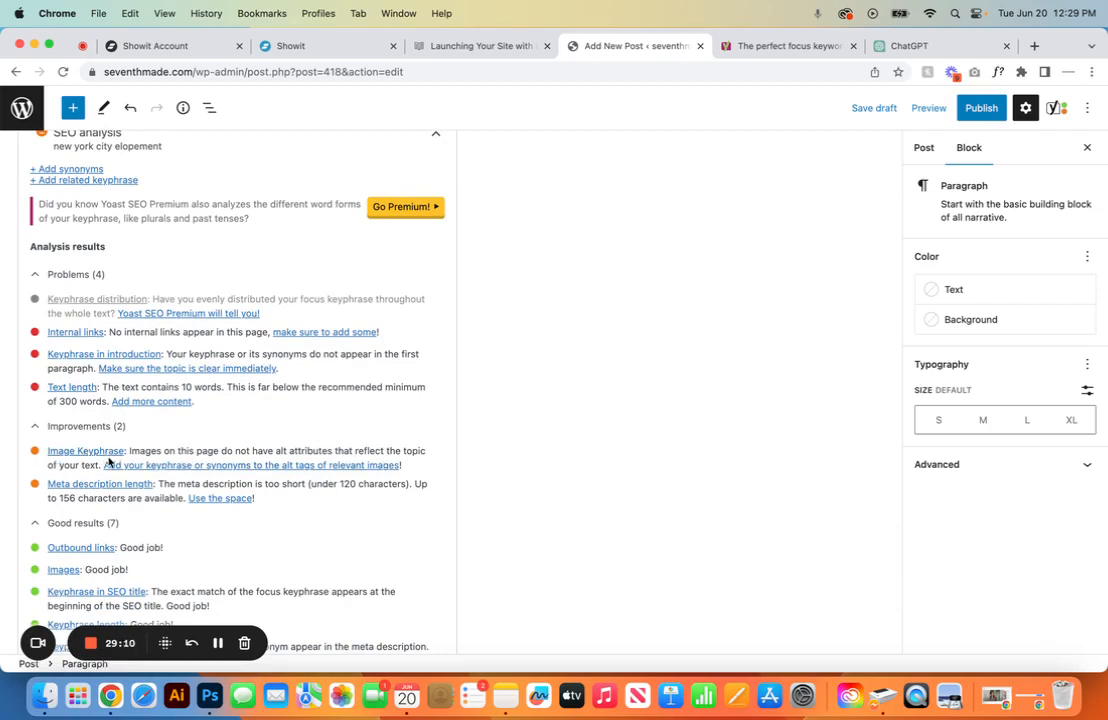
Step: Set the alt text of the first gallery image, the woman against red tiles, to "New York City elopement photographer"
scroll(383, 423, "up", 5)
scroll(383, 423, "up", 15)
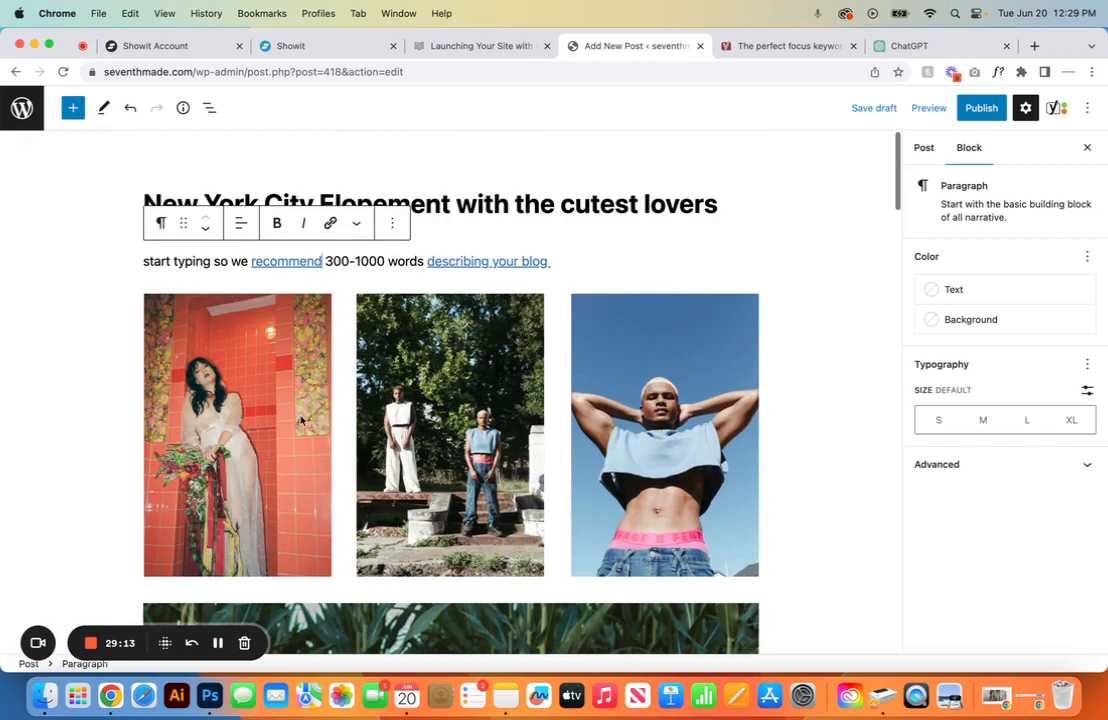
left_click(261, 411)
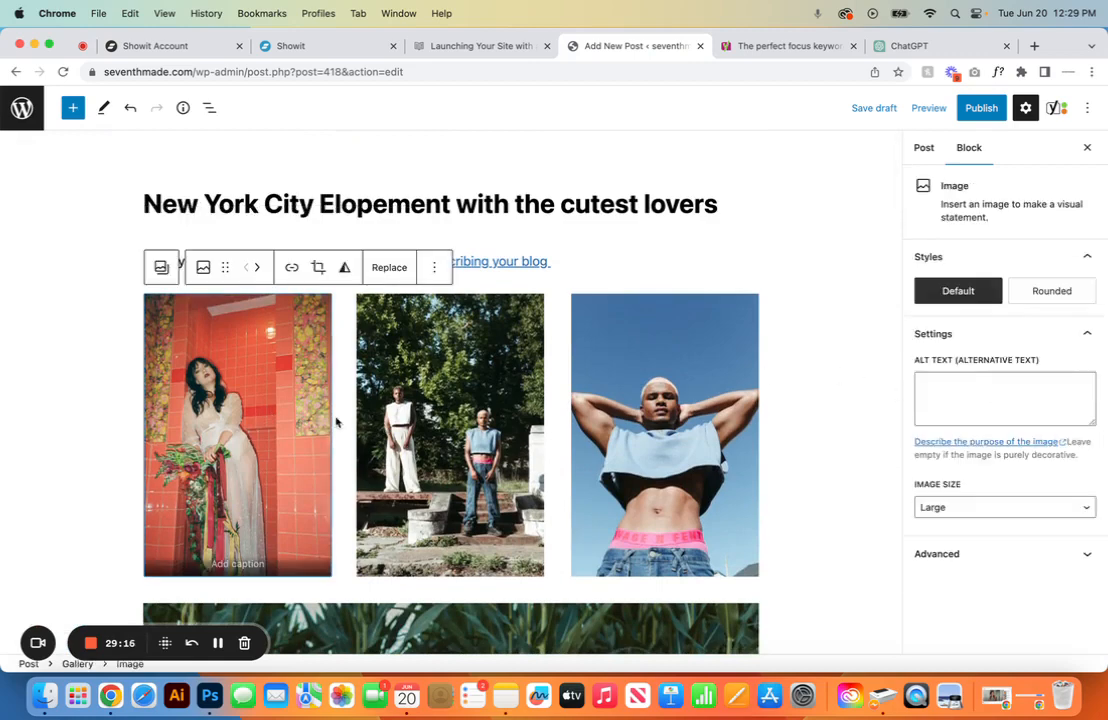
left_click(964, 386)
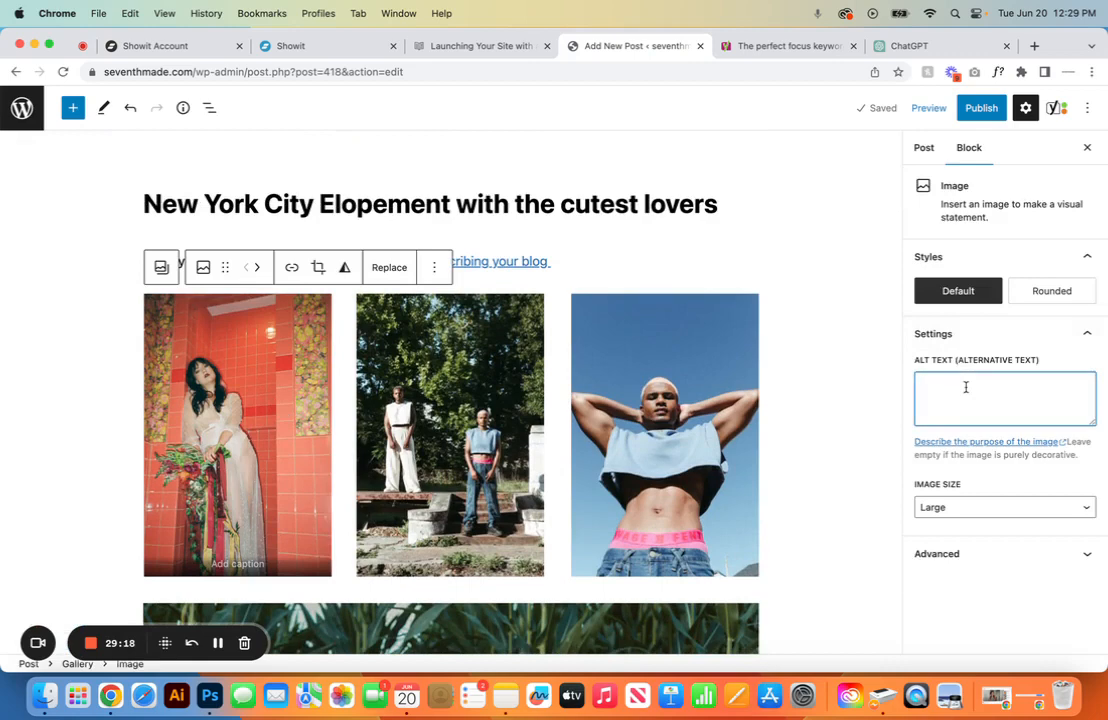
type("New York City elopement photogr")
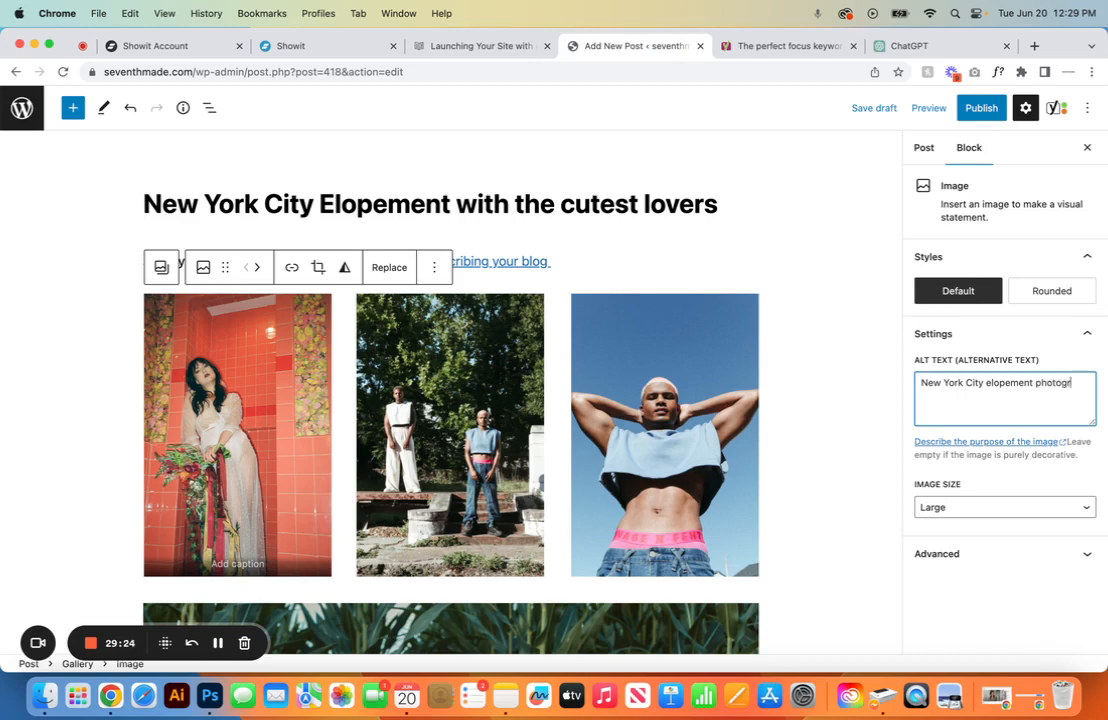
type("aphe")
type("r")
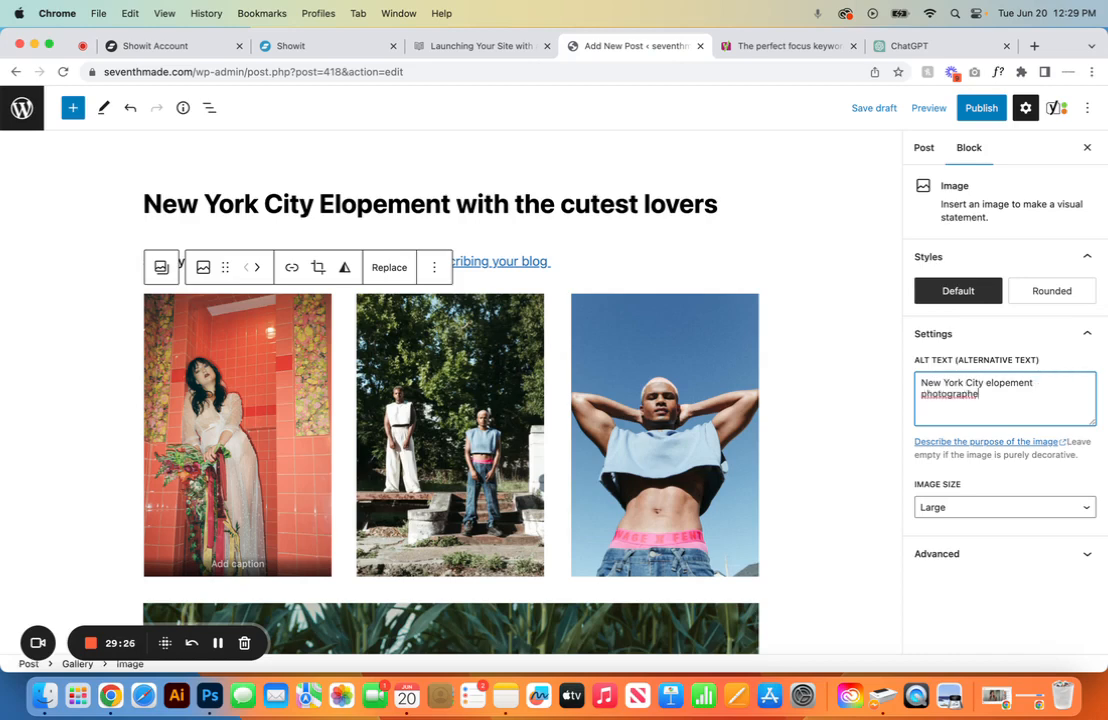
key("Return")
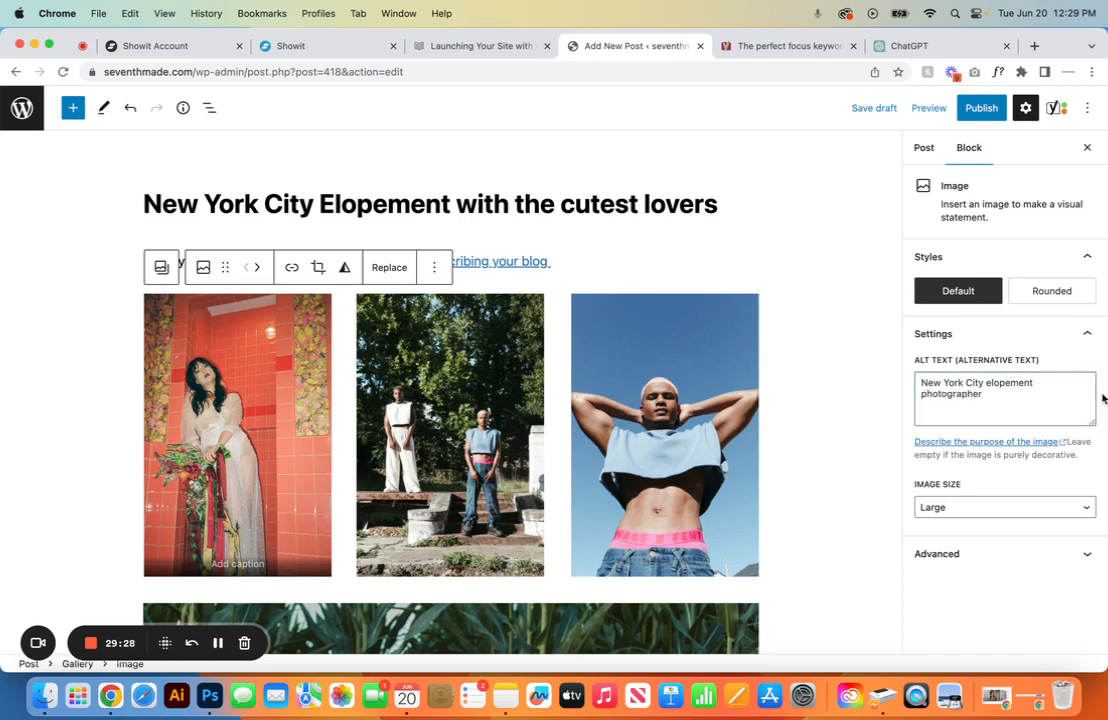
Step: Look over the post's images, then examine the Yoast SEO analysis and the readability results
scroll(654, 466, "down", 6)
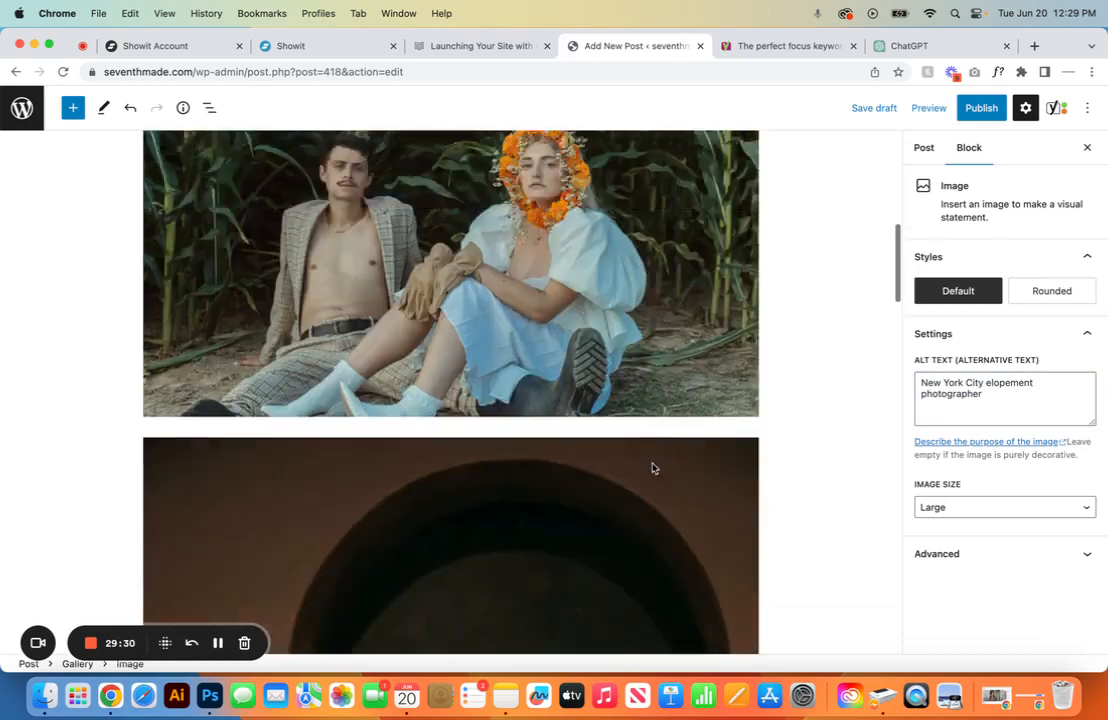
scroll(654, 466, "up", 3)
scroll(425, 449, "down", 2)
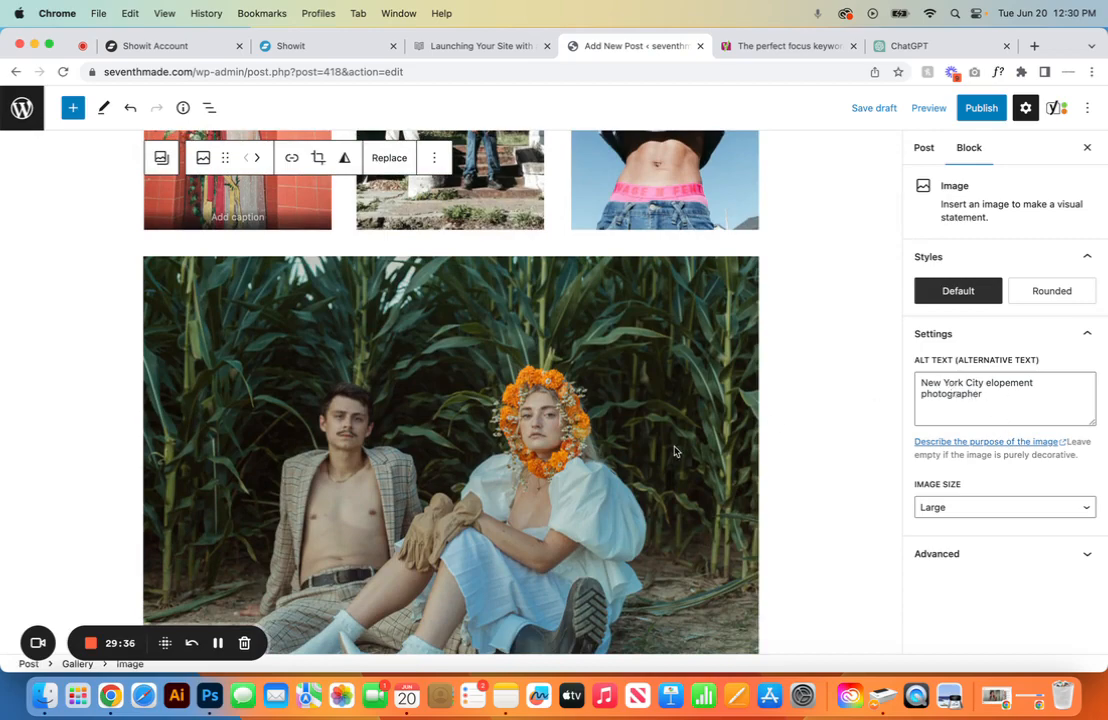
scroll(675, 452, "down", 20)
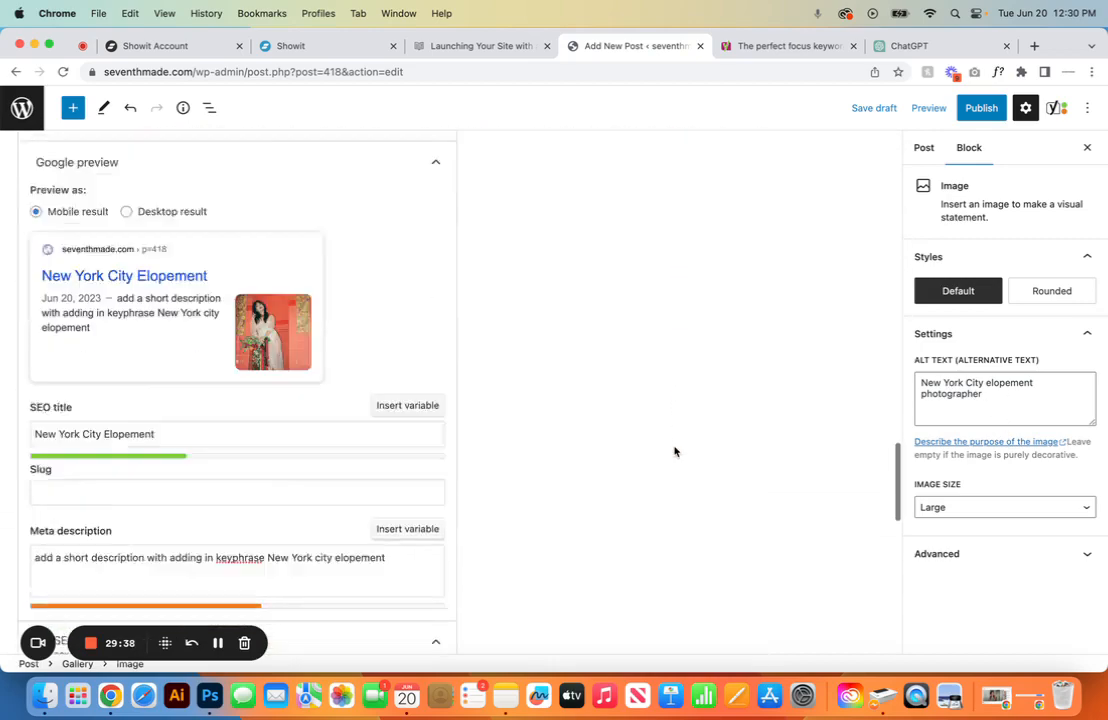
scroll(675, 452, "down", 5)
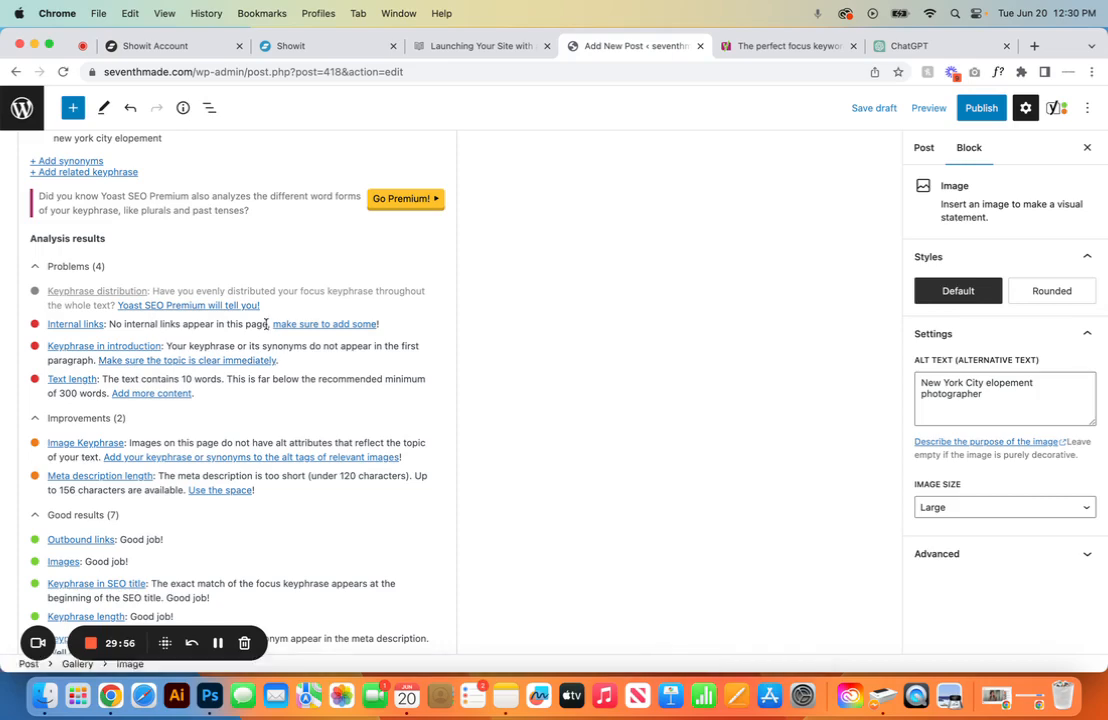
scroll(266, 324, "up", 15)
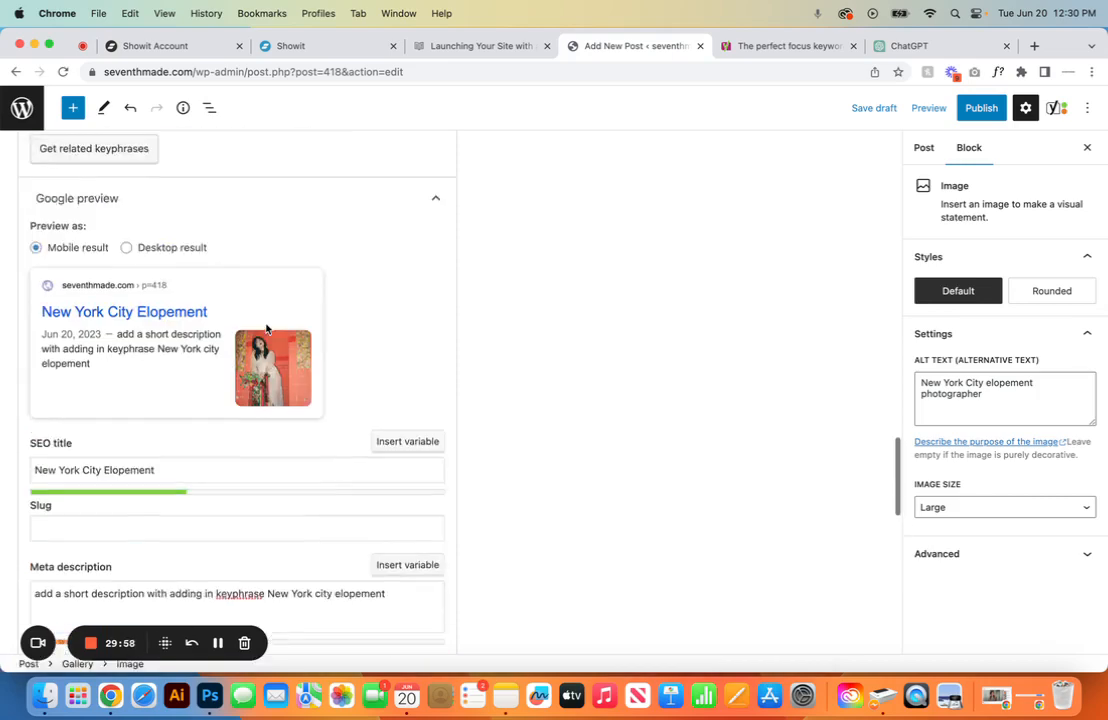
left_click(115, 370)
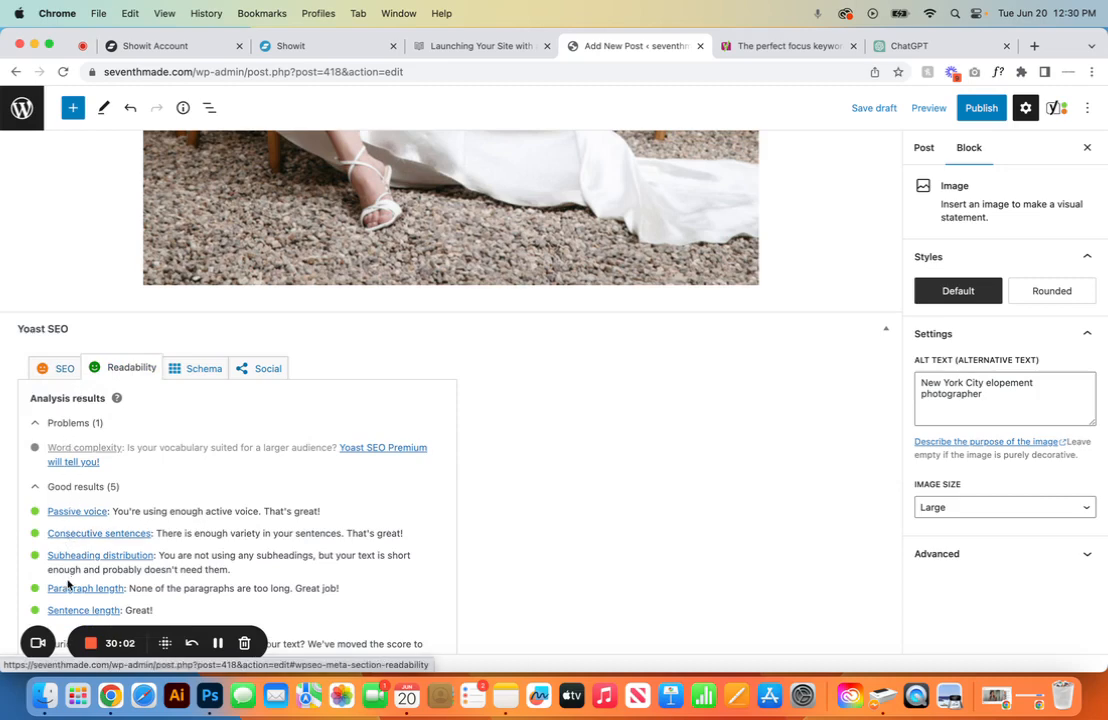
scroll(68, 585, "down", 1)
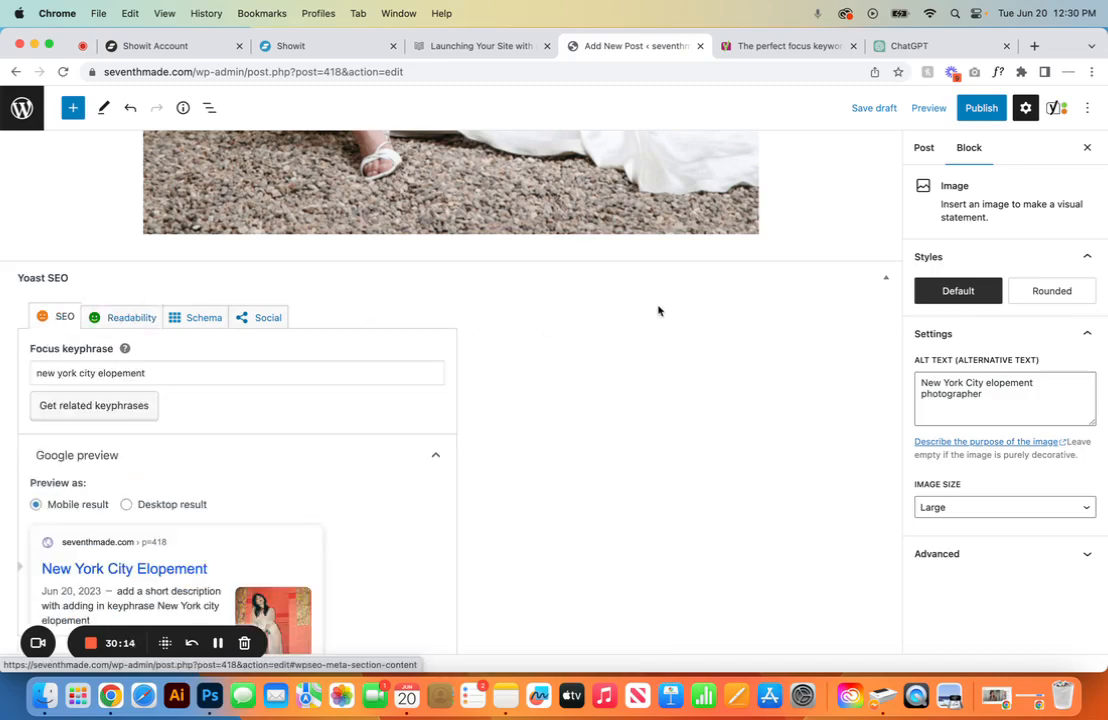
Step: Add a line reading "subheading" below the opening paragraph and convert it to a heading block
scroll(658, 312, "up", 10)
scroll(658, 316, "up", 4)
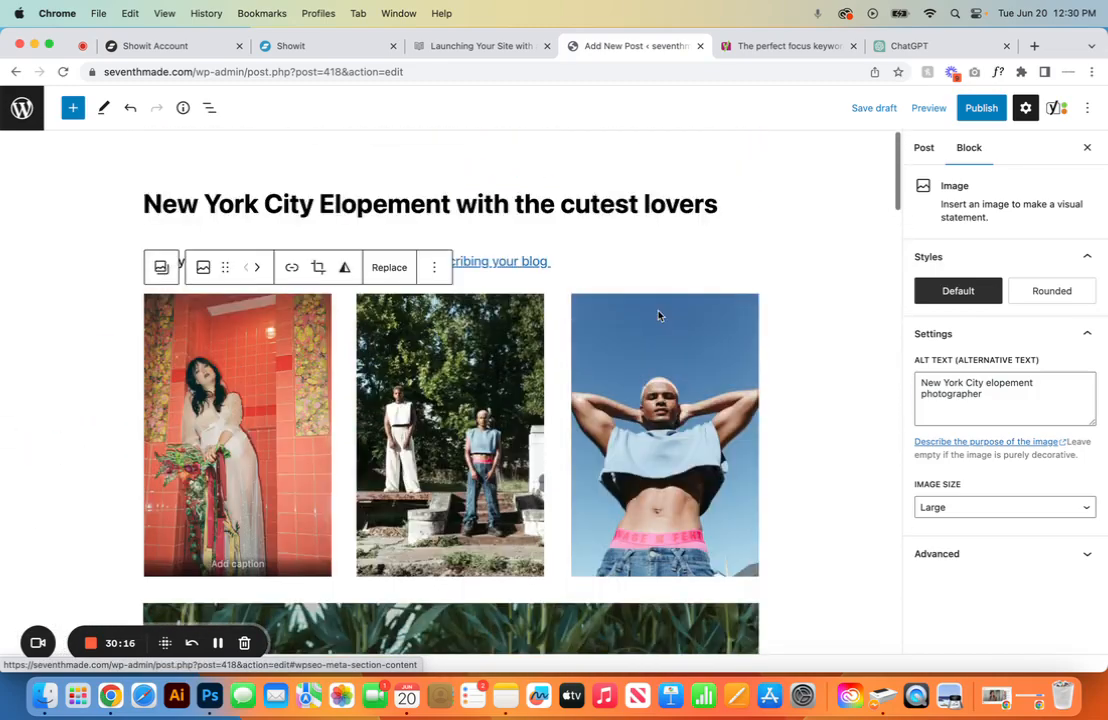
left_click(577, 264)
key("Return")
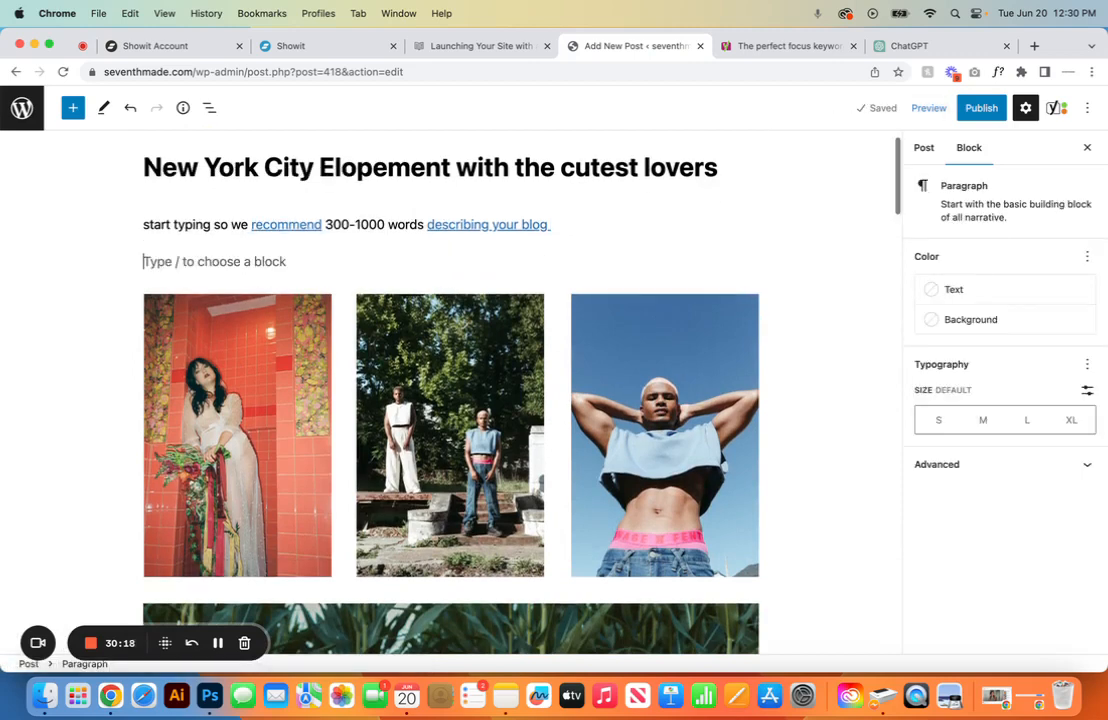
type("subheading")
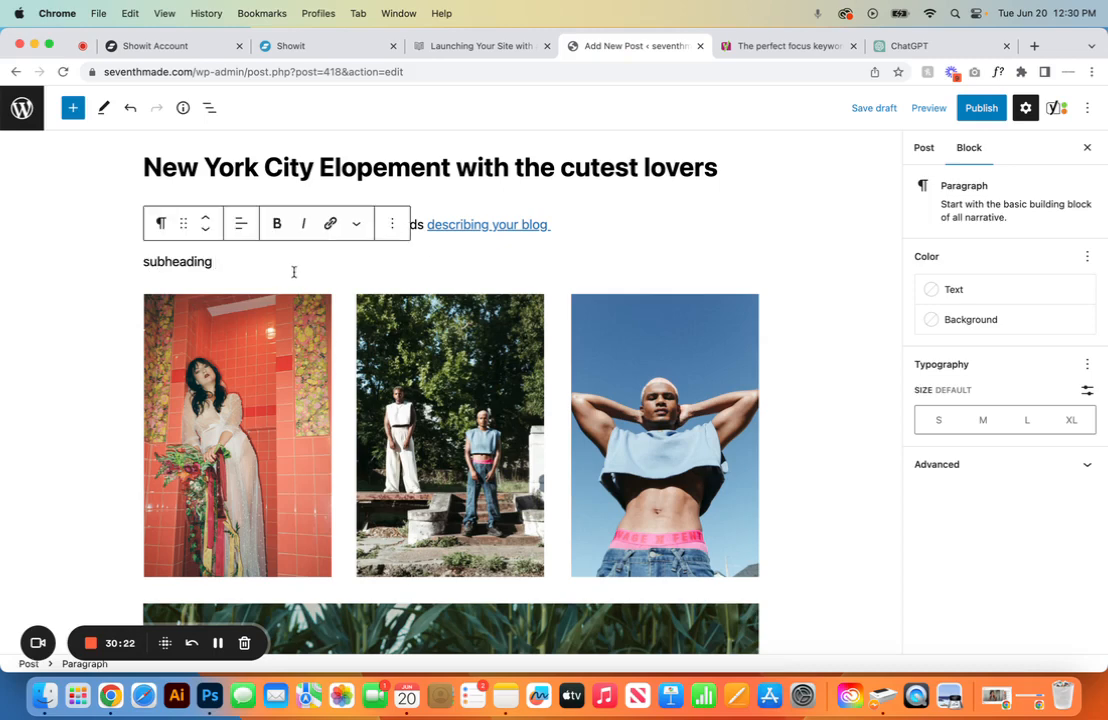
left_click_drag(211, 262, 119, 265)
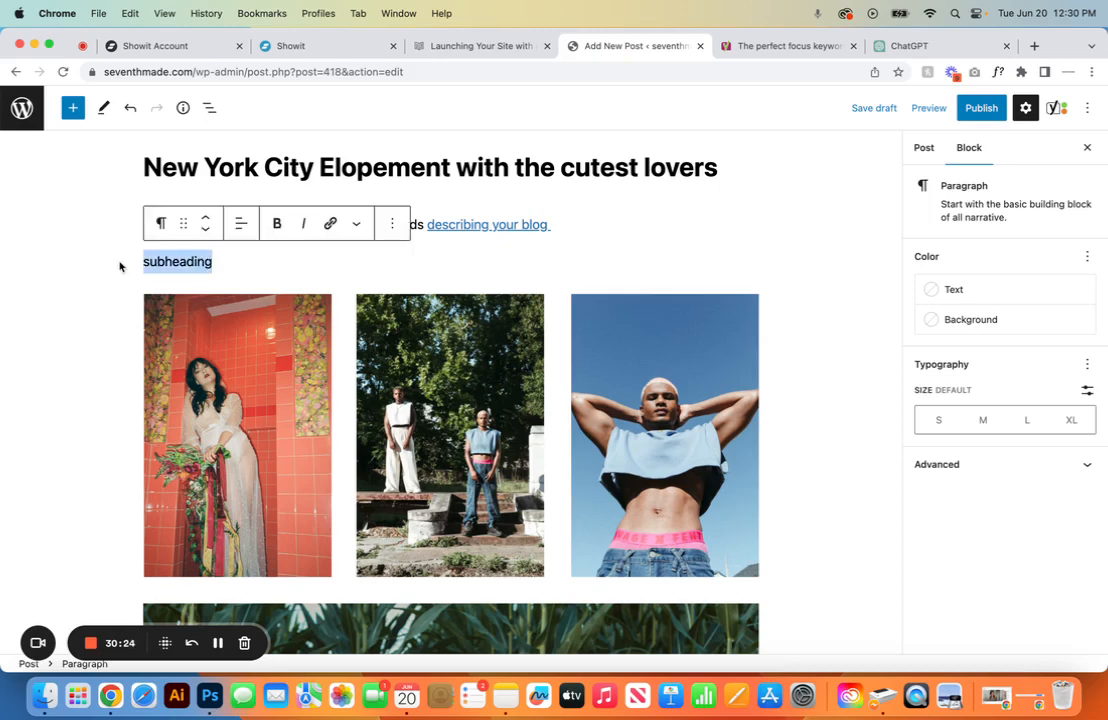
left_click(161, 226)
left_click(198, 290)
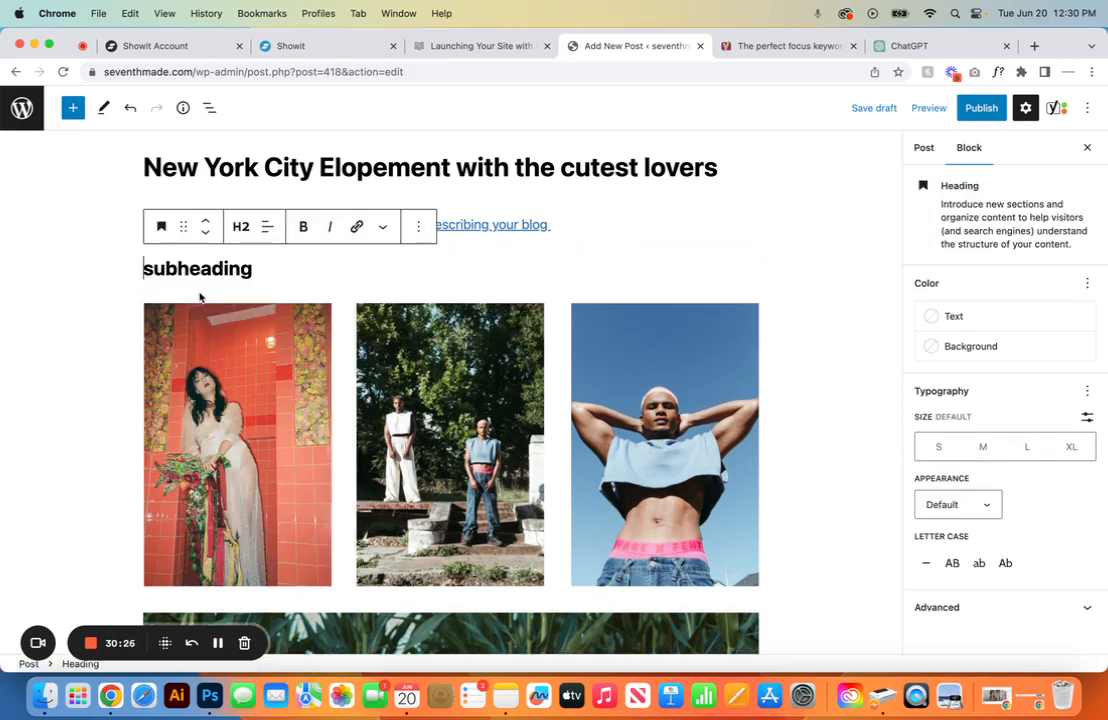
Step: Change the level of the "subheading" heading to H3
left_click(241, 228)
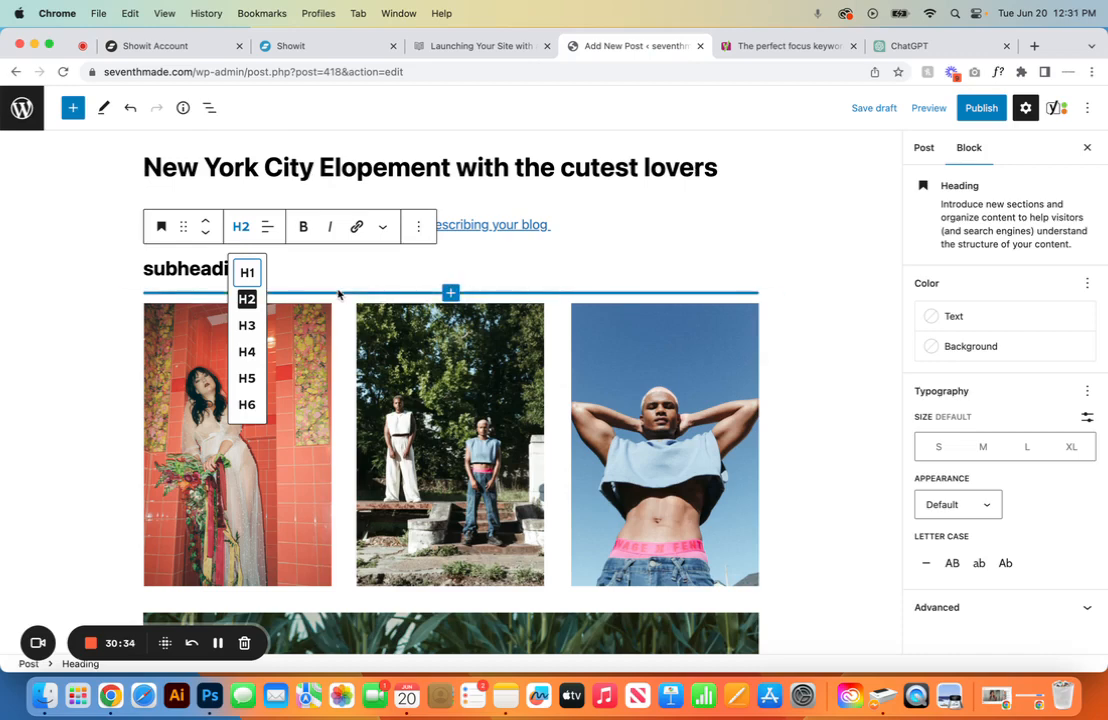
left_click(247, 299)
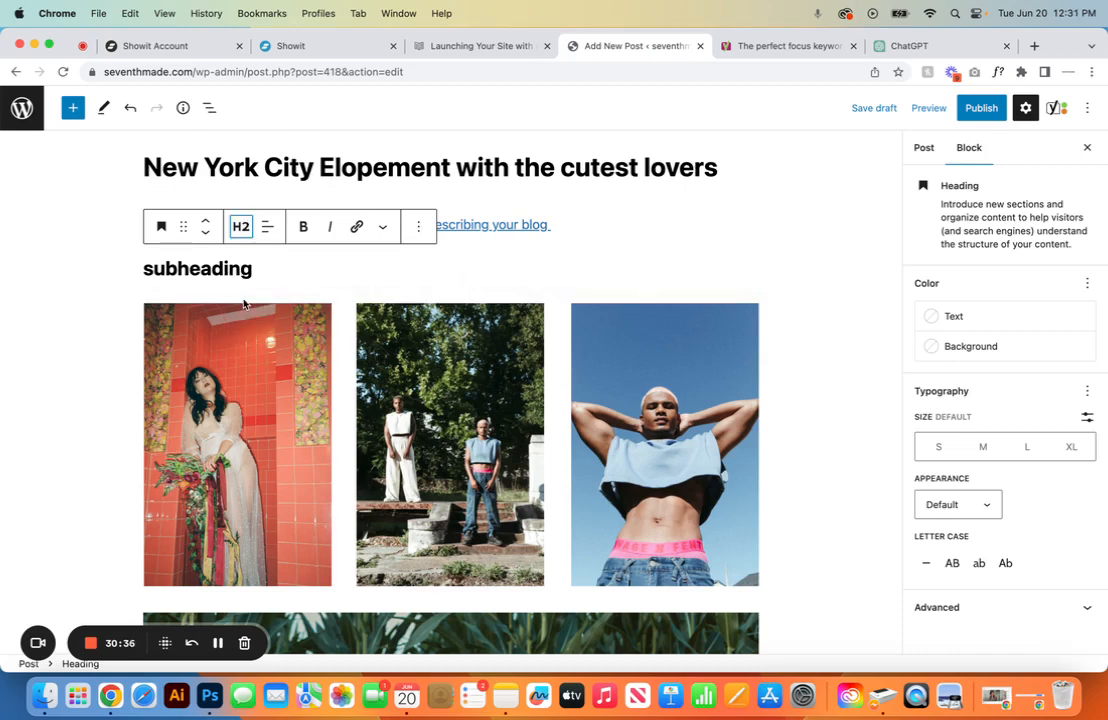
left_click(241, 222)
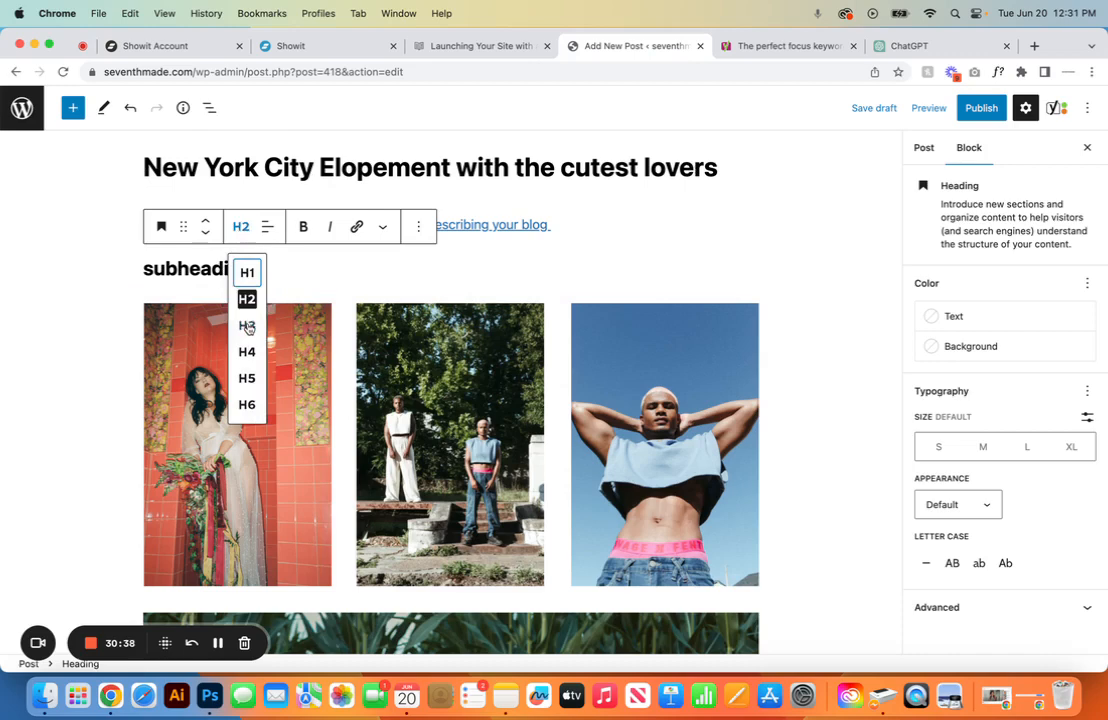
left_click(247, 324)
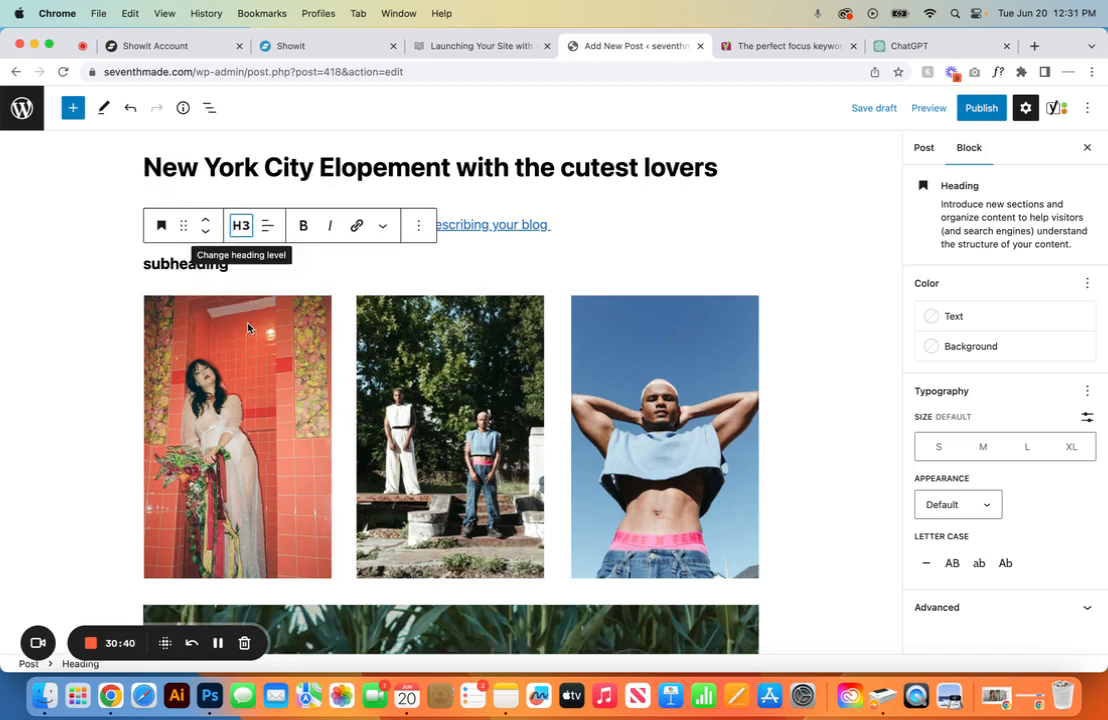
left_click(334, 272)
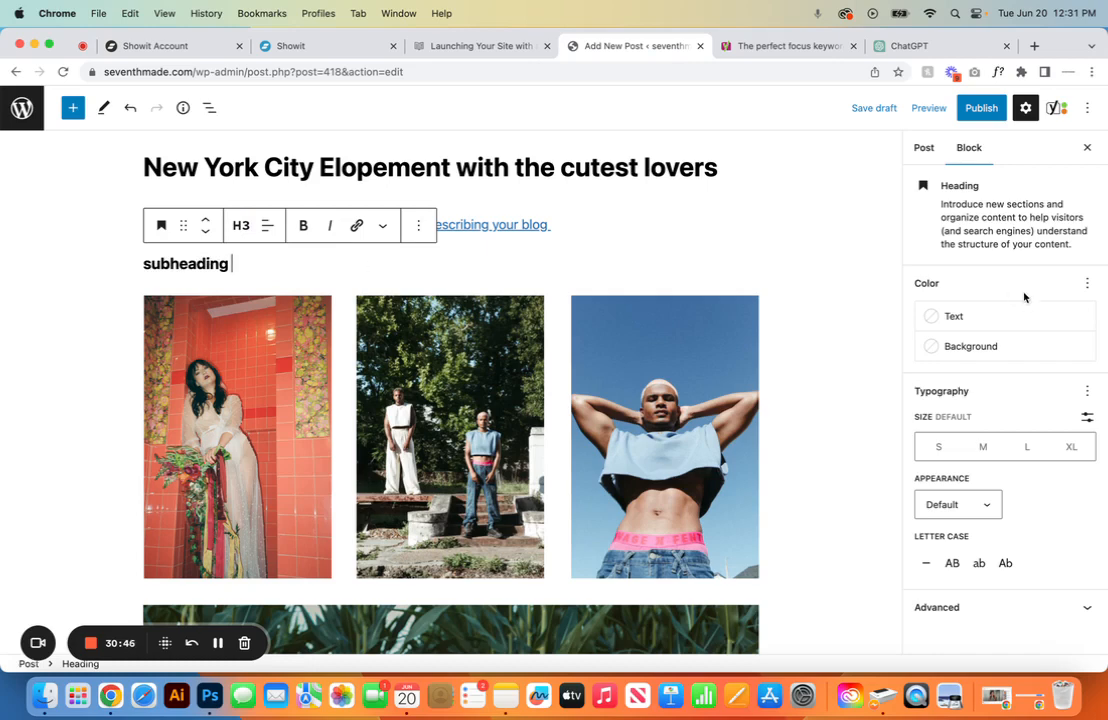
Step: Assign the post to the Featured and Weddings categories
left_click(799, 284)
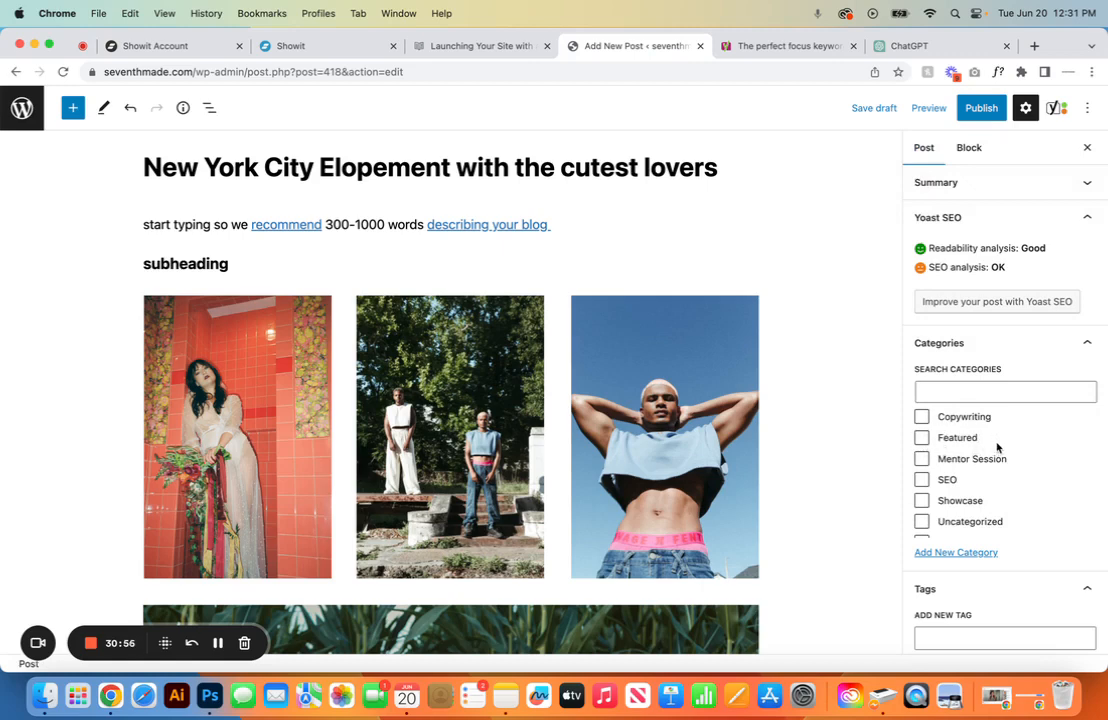
left_click(922, 439)
scroll(997, 463, "down", 2)
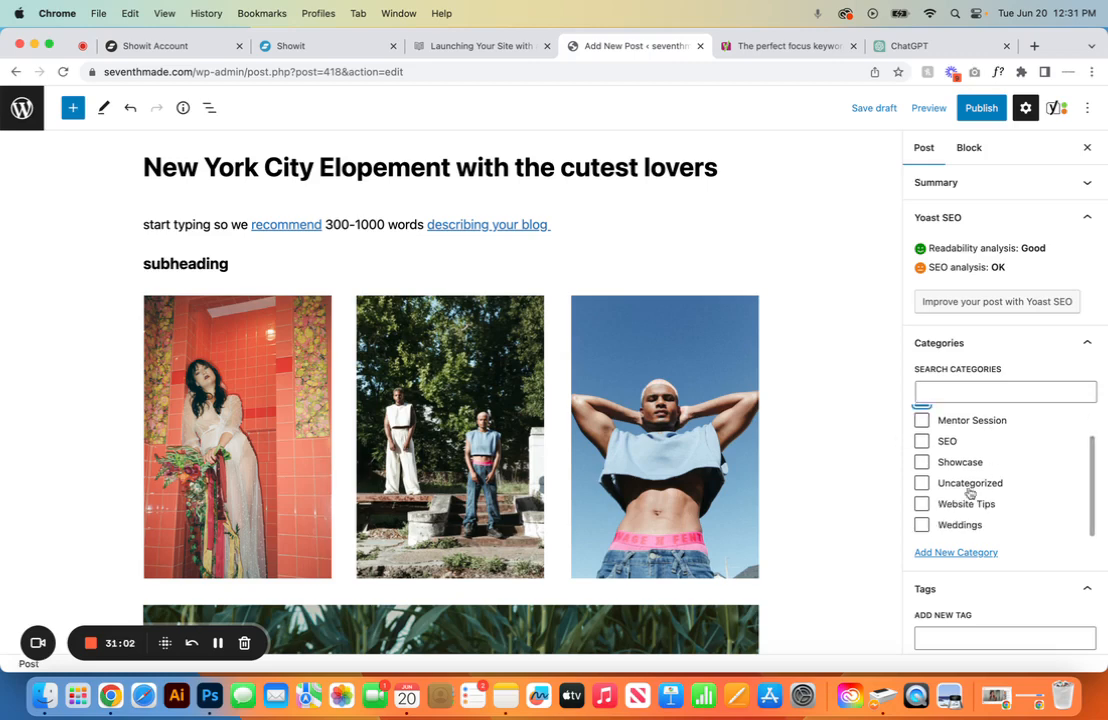
left_click(921, 525)
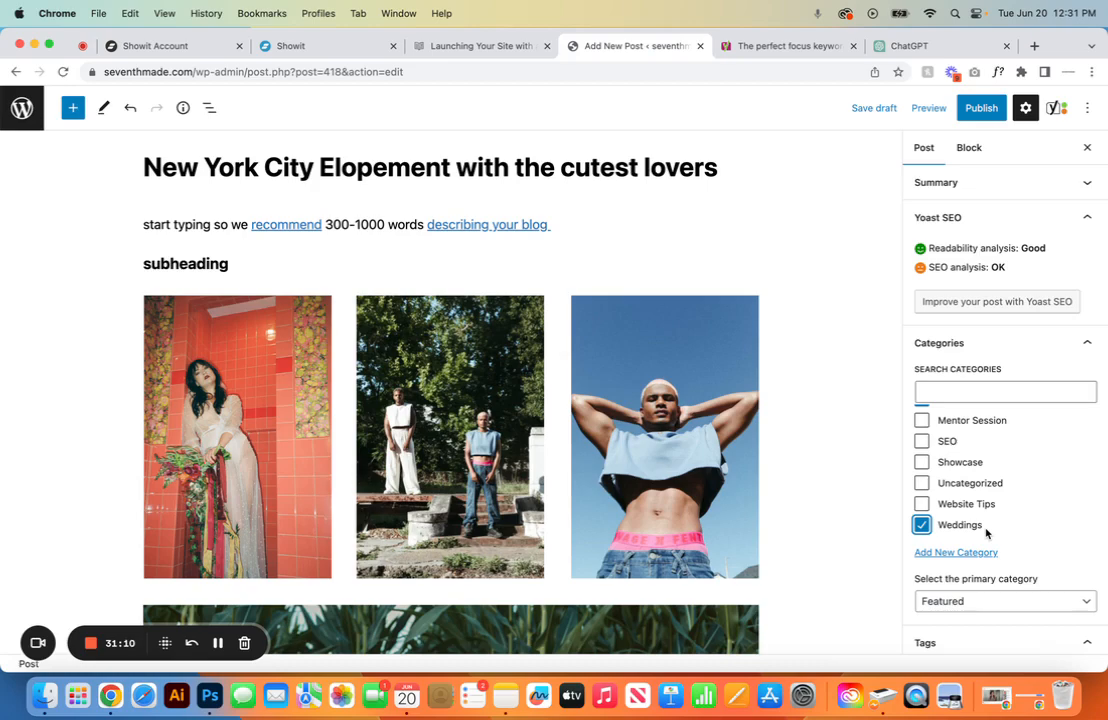
Step: Set the post's featured image to the media library photo of the woman with a bouquet against red tiles
scroll(986, 531, "down", 8)
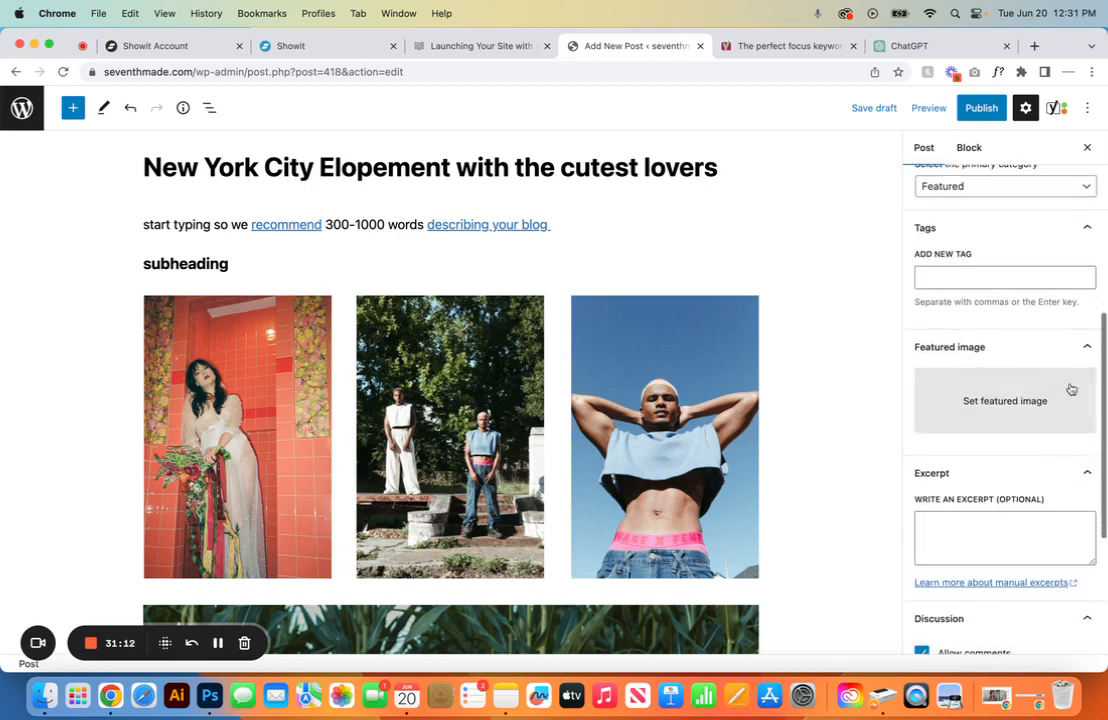
left_click(1002, 400)
left_click(330, 280)
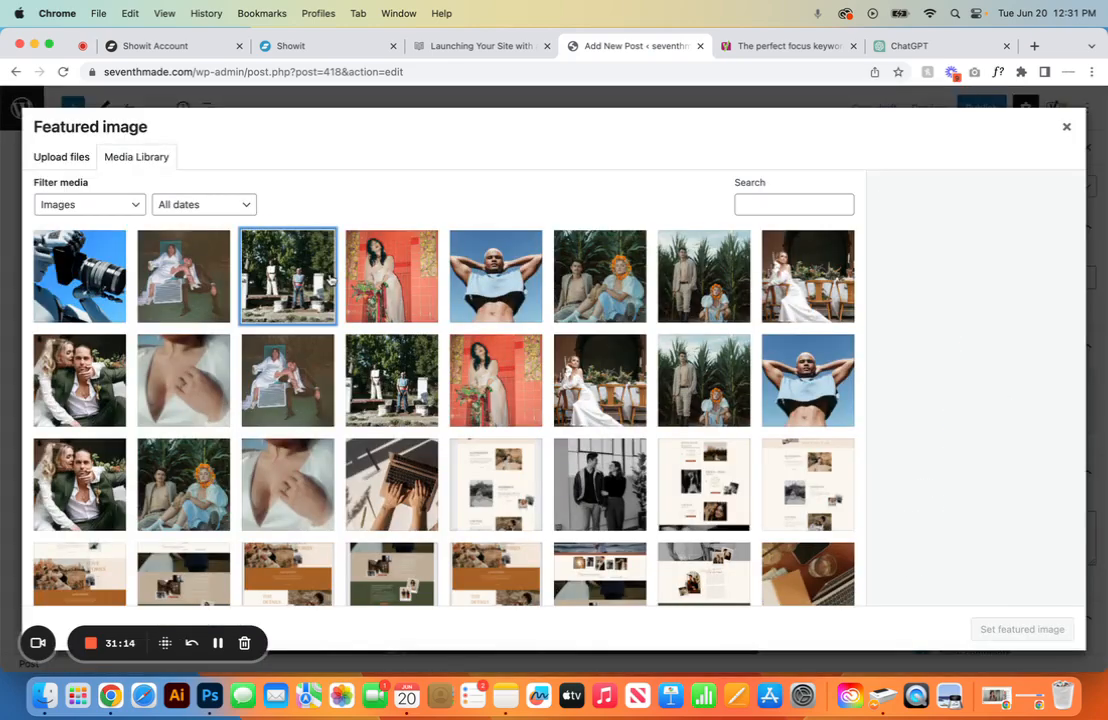
left_click(390, 276)
left_click(1015, 629)
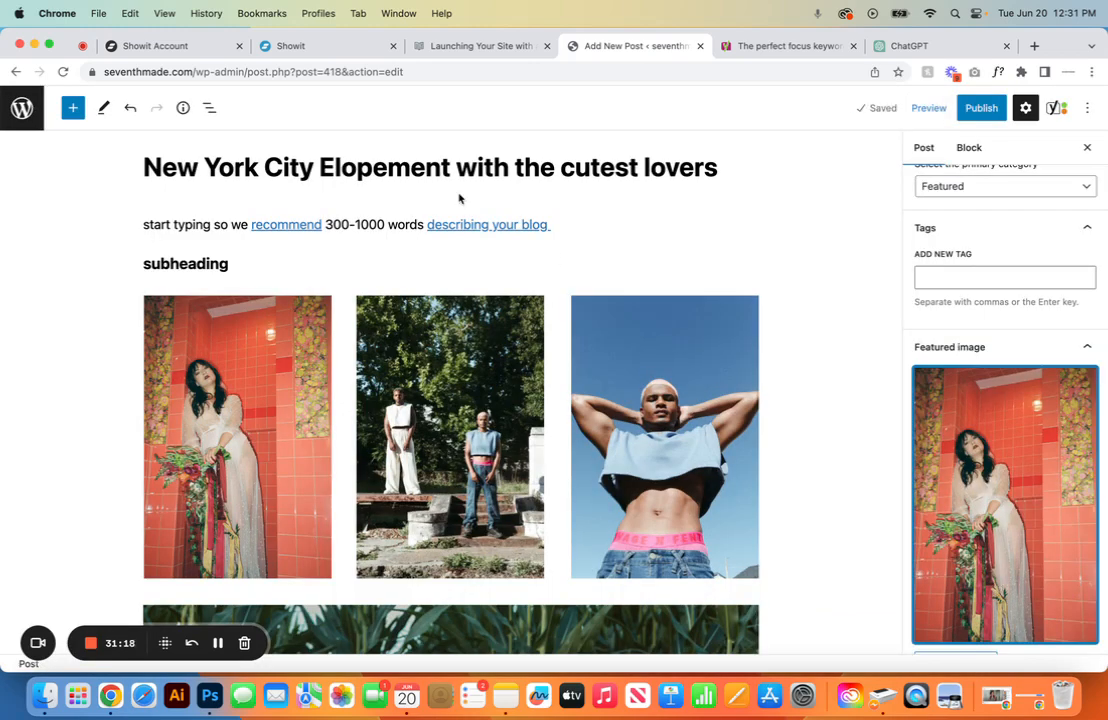
Step: Switch to Showit and review where blog posts appear in the Home, Single Post and Blog templates
left_click(300, 46)
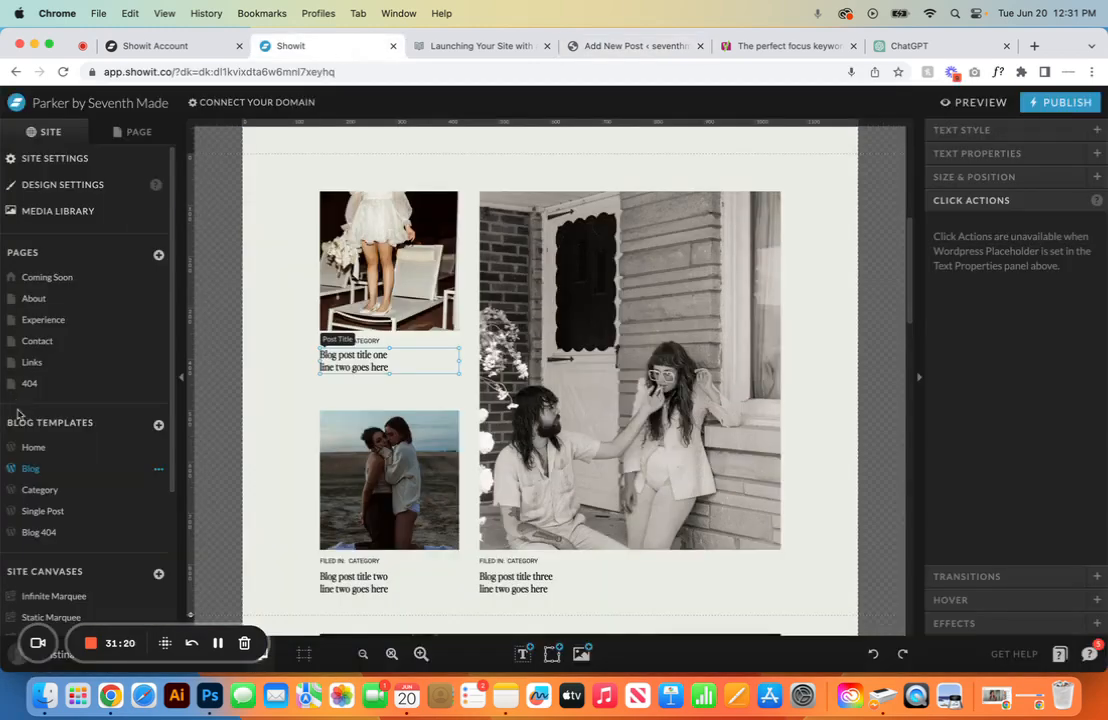
left_click(36, 447)
scroll(418, 386, "down", 1)
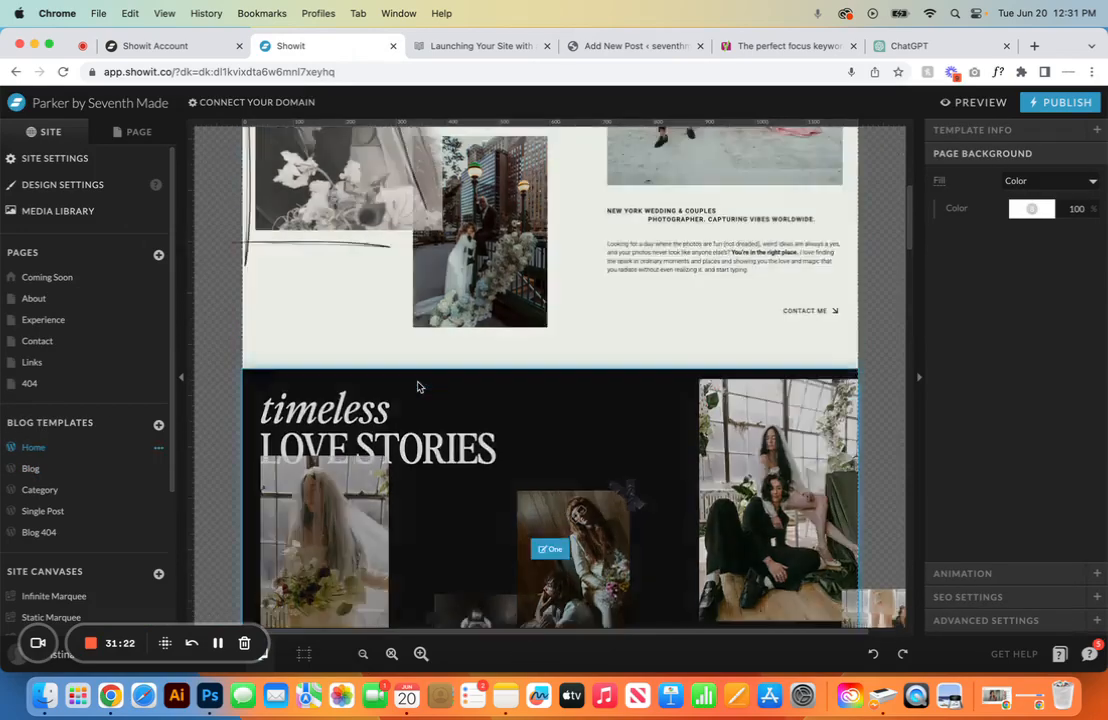
scroll(418, 386, "down", 15)
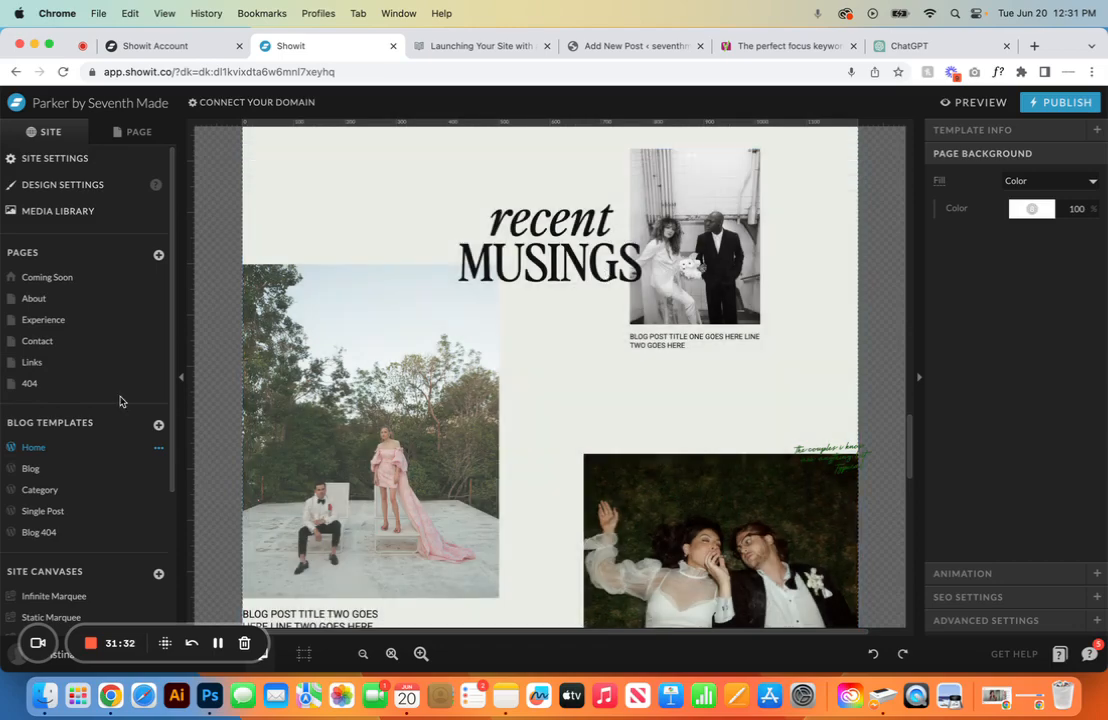
left_click(54, 513)
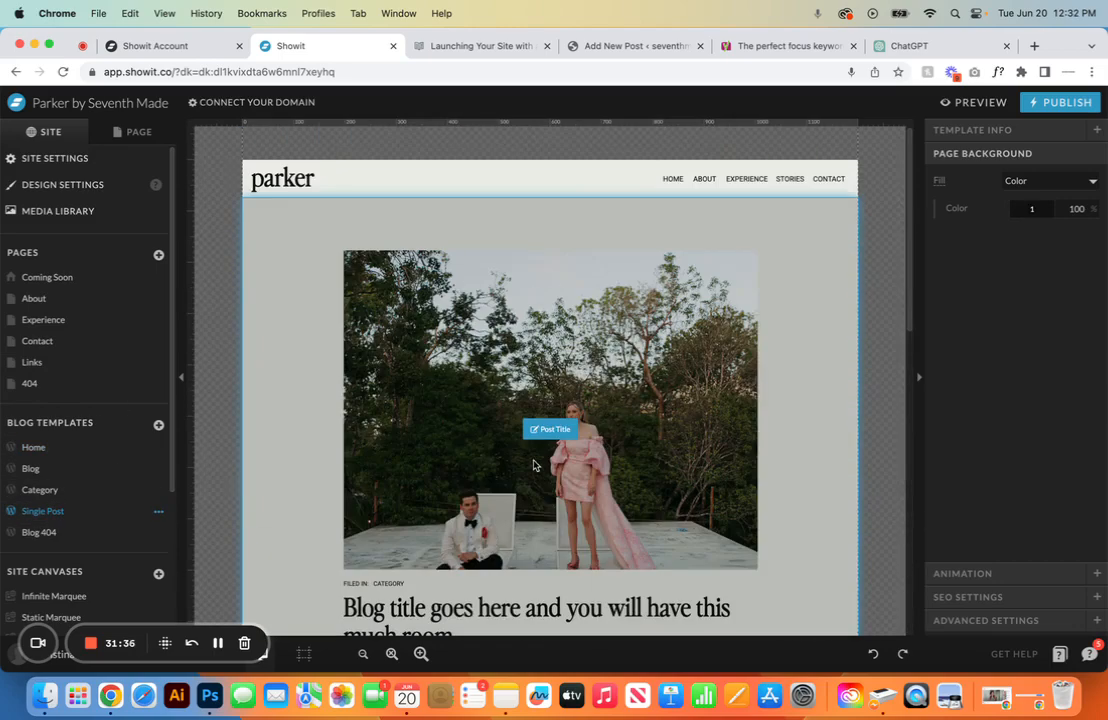
left_click(48, 468)
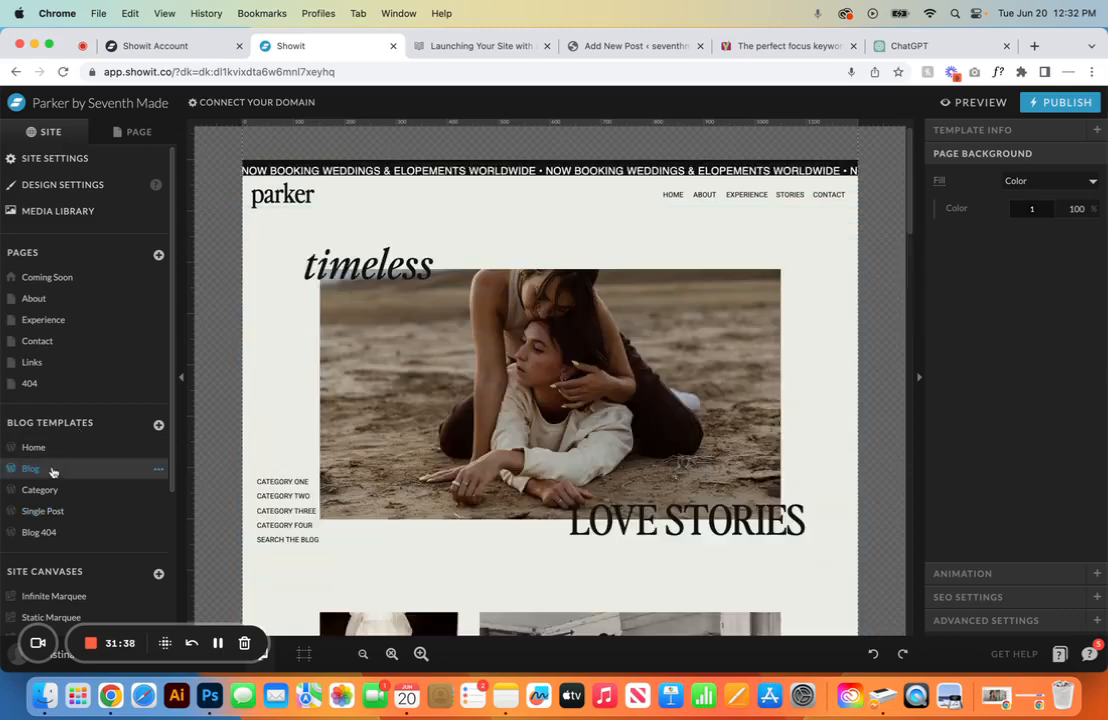
scroll(487, 329, "down", 5)
scroll(487, 329, "down", 1)
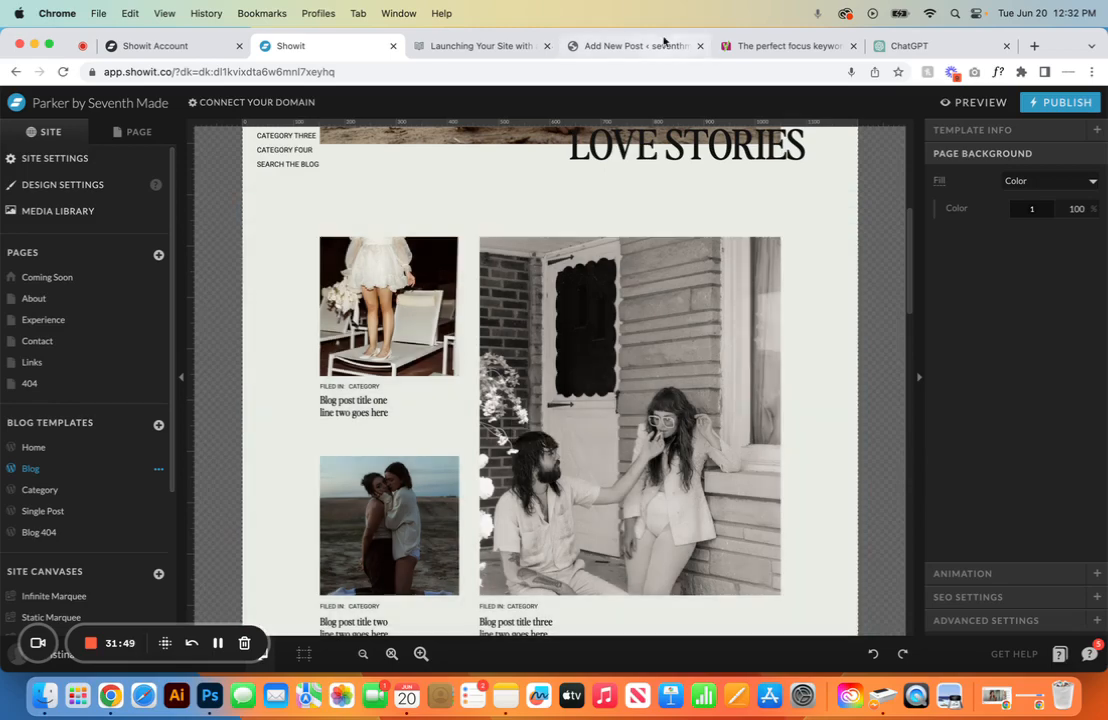
Step: Return to the WordPress post and set its publish date to June 22, 2023, keeping visibility Public
left_click(580, 44)
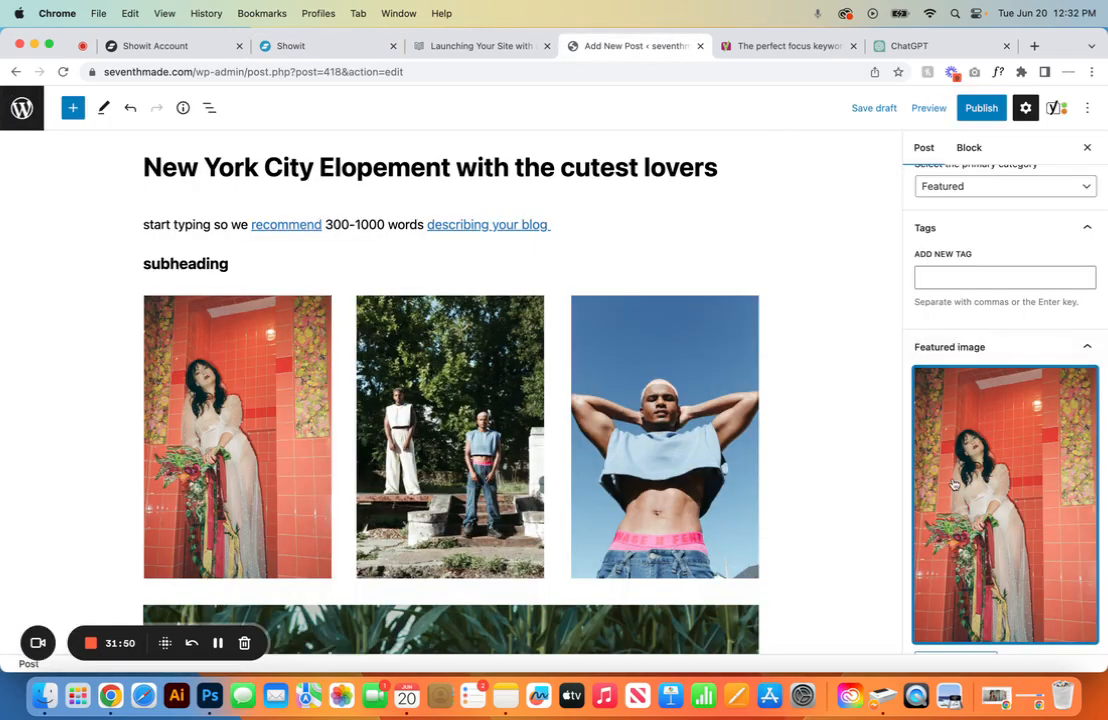
scroll(953, 484, "down", 10)
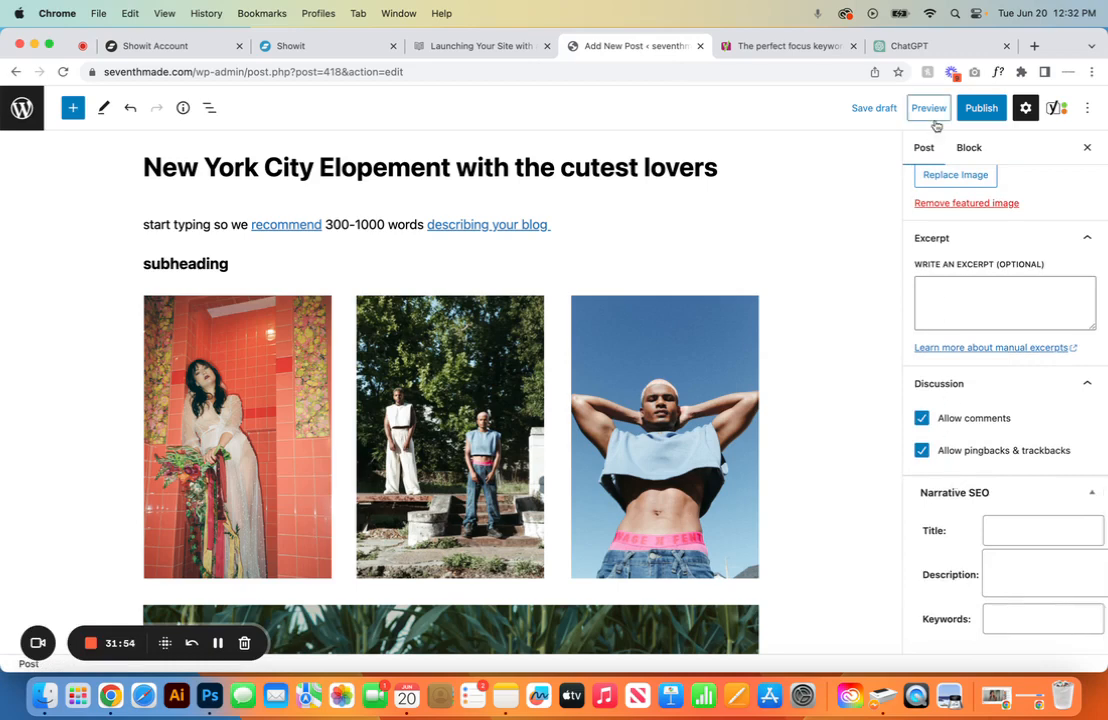
scroll(969, 311, "up", 10)
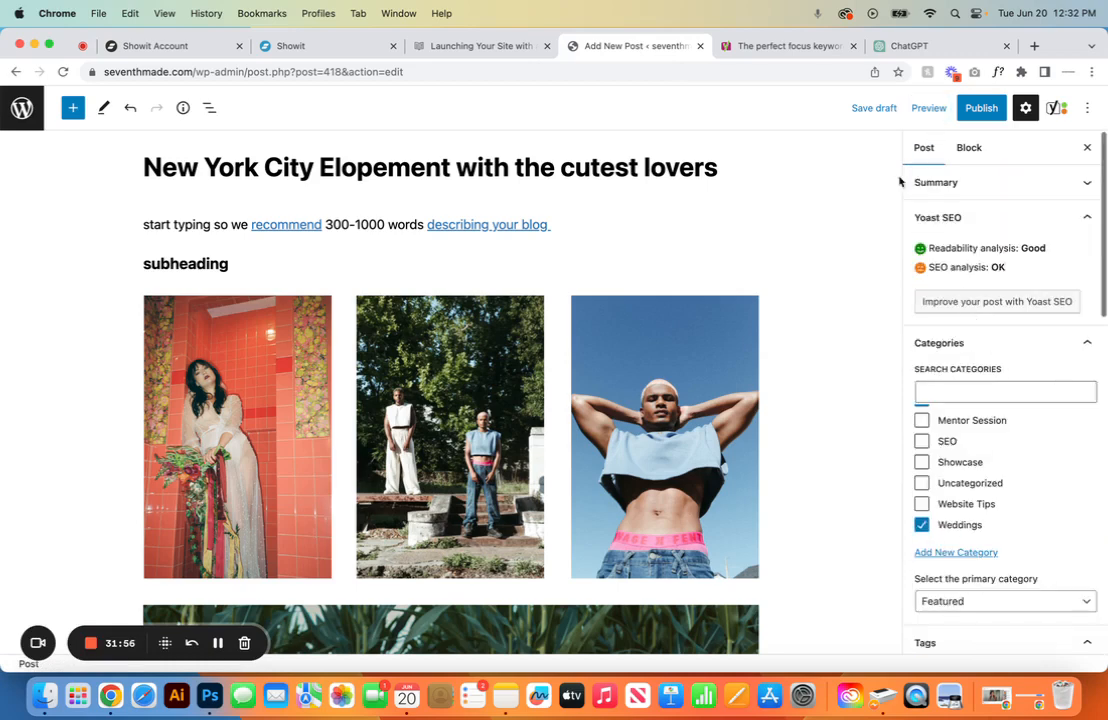
left_click(979, 110)
left_click(1020, 267)
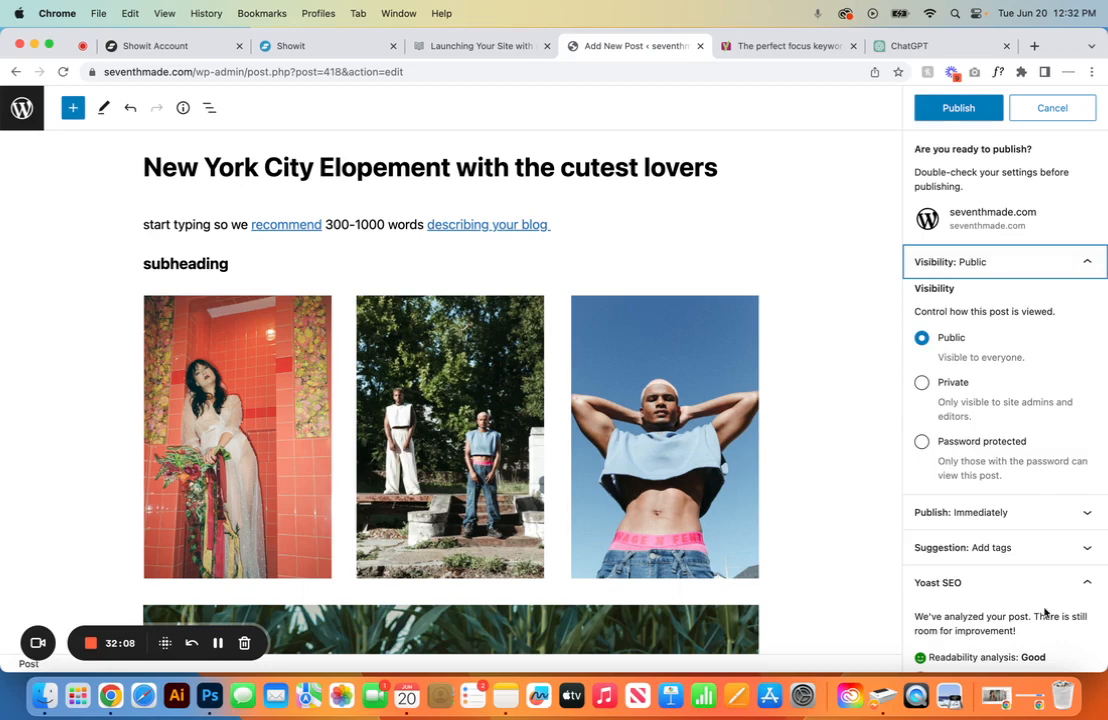
left_click(1087, 512)
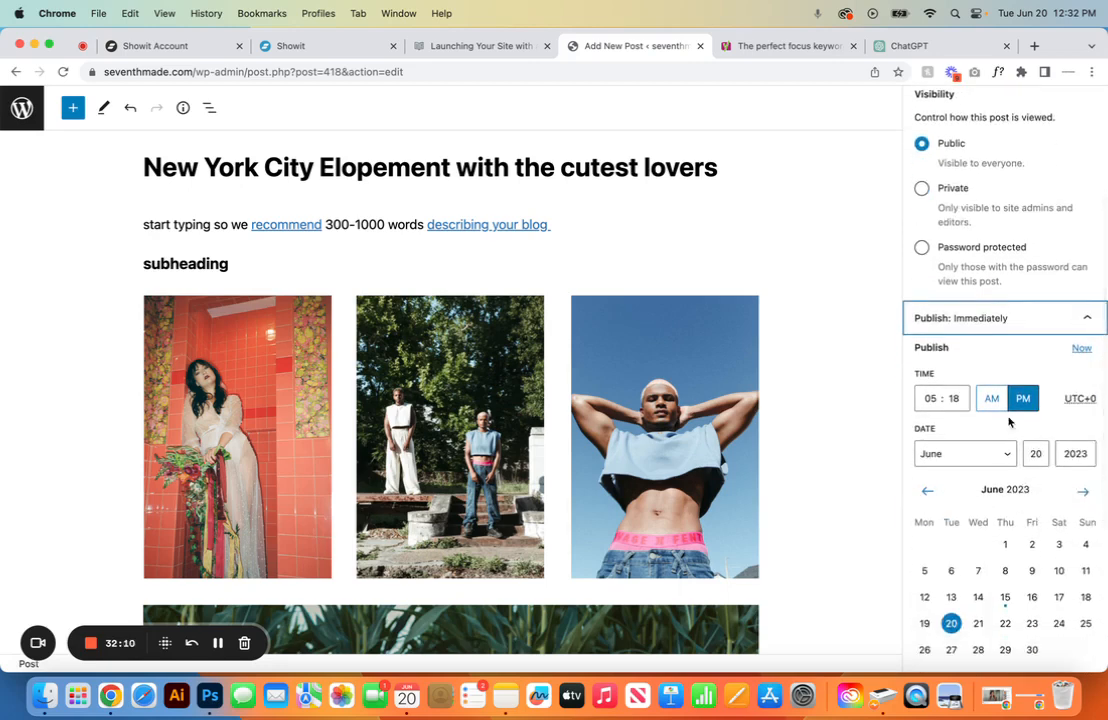
left_click(1005, 627)
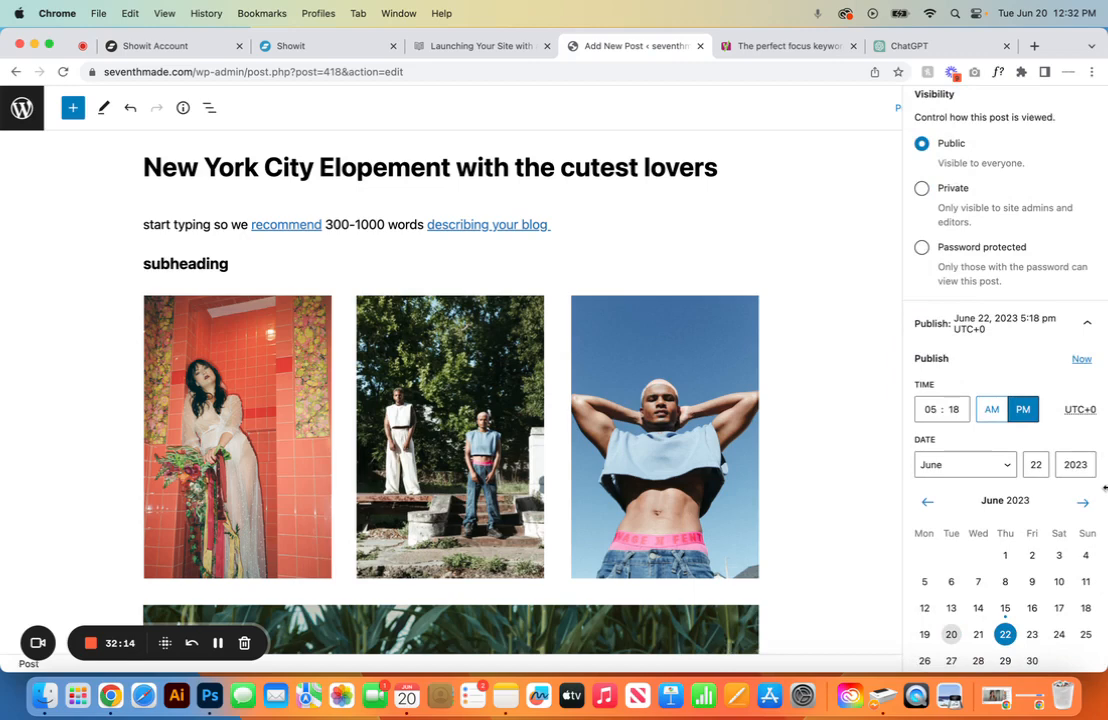
scroll(1091, 359, "up", 3)
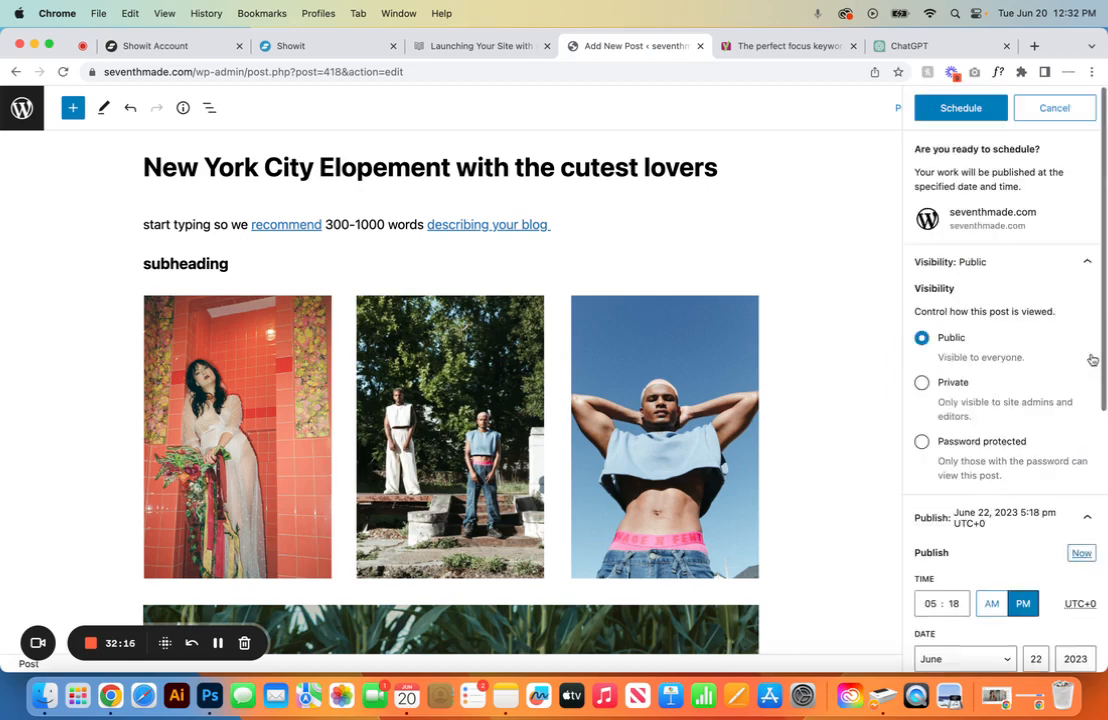
Step: Submit the New York City Elopement post for scheduling, back out, and save it as a draft
left_click(964, 112)
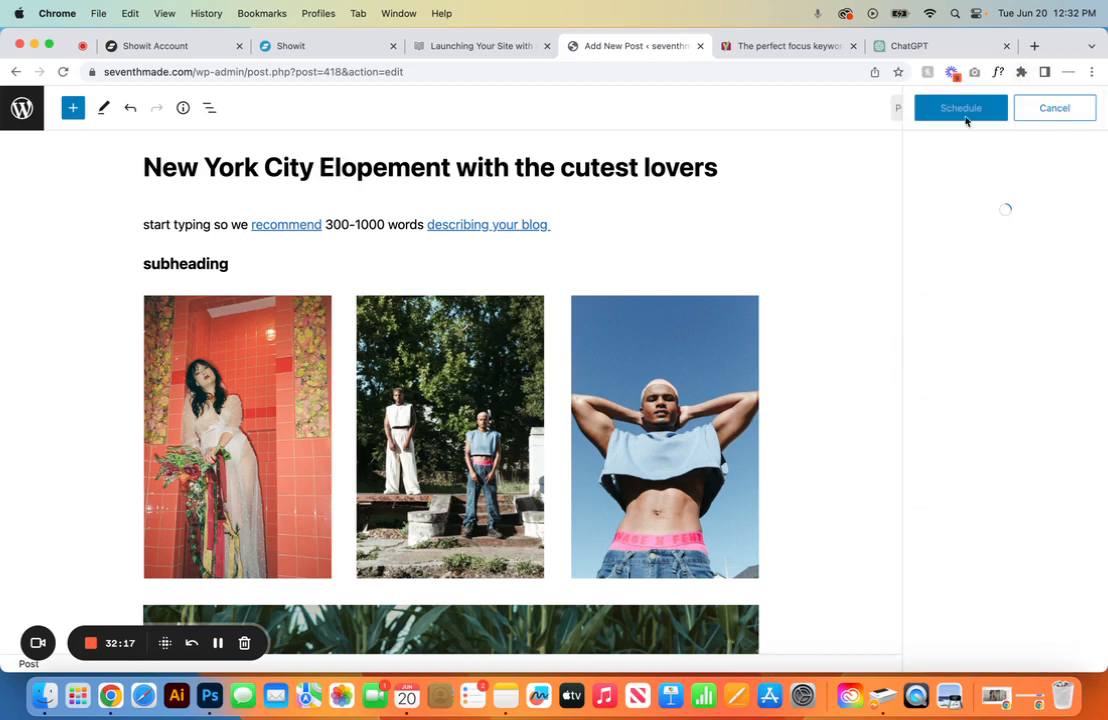
left_click(1056, 108)
left_click(840, 117)
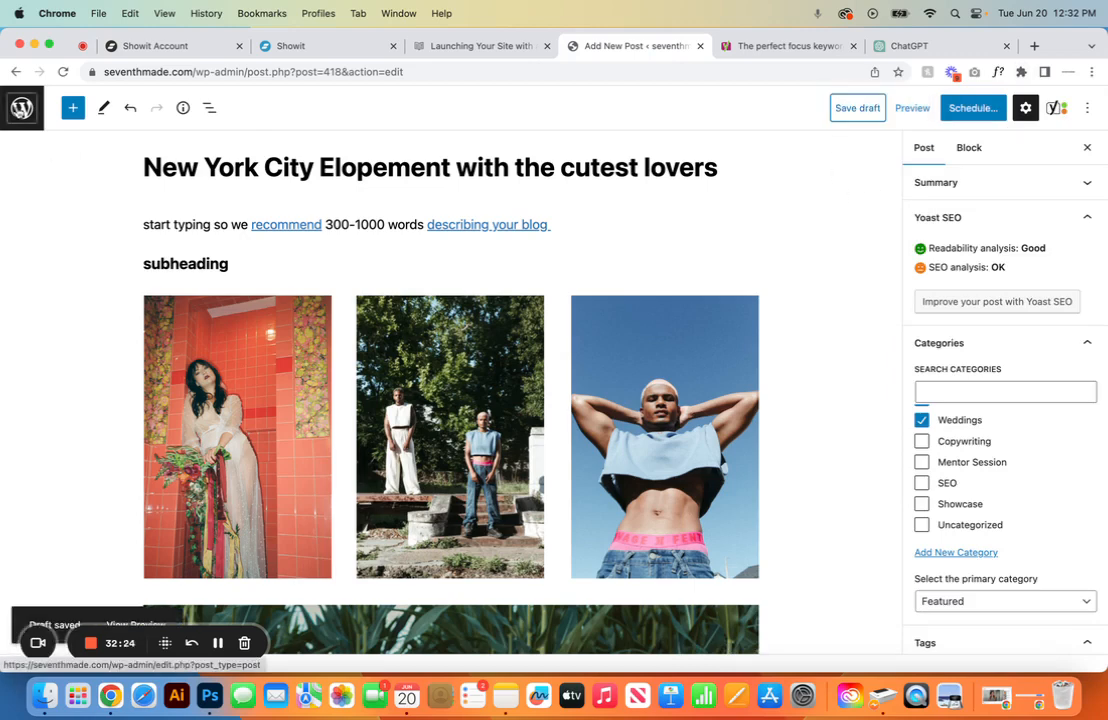
Step: Go to the list of all posts and view the elopement draft's quick edit options without changing anything
left_click(22, 108)
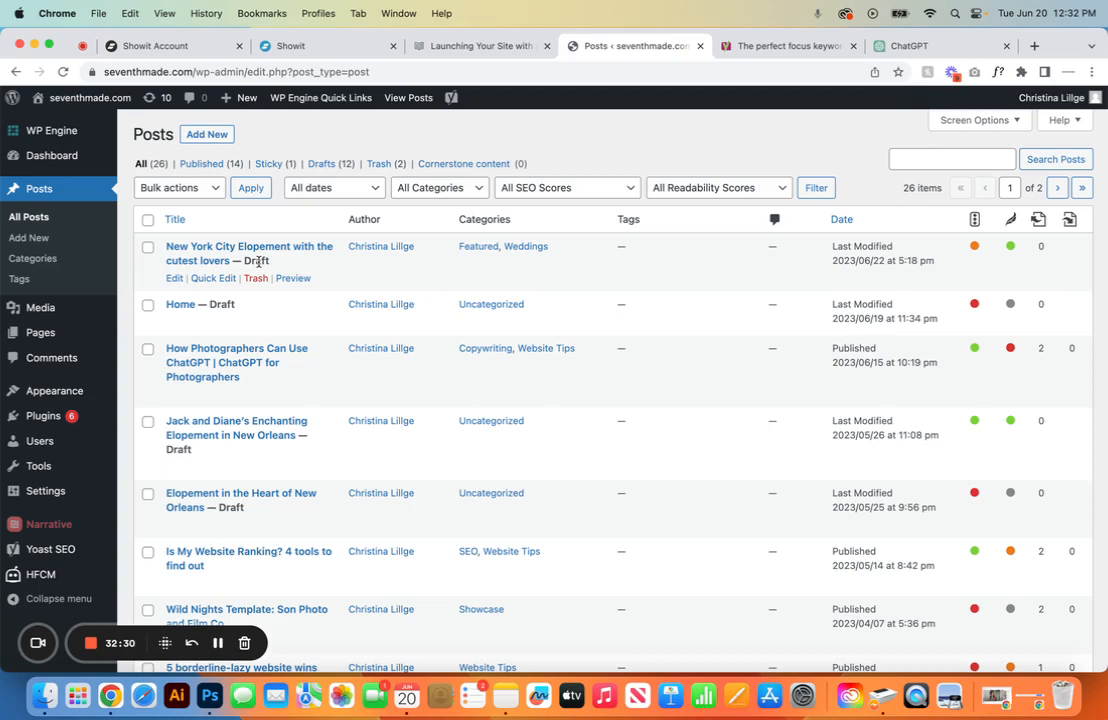
left_click(207, 278)
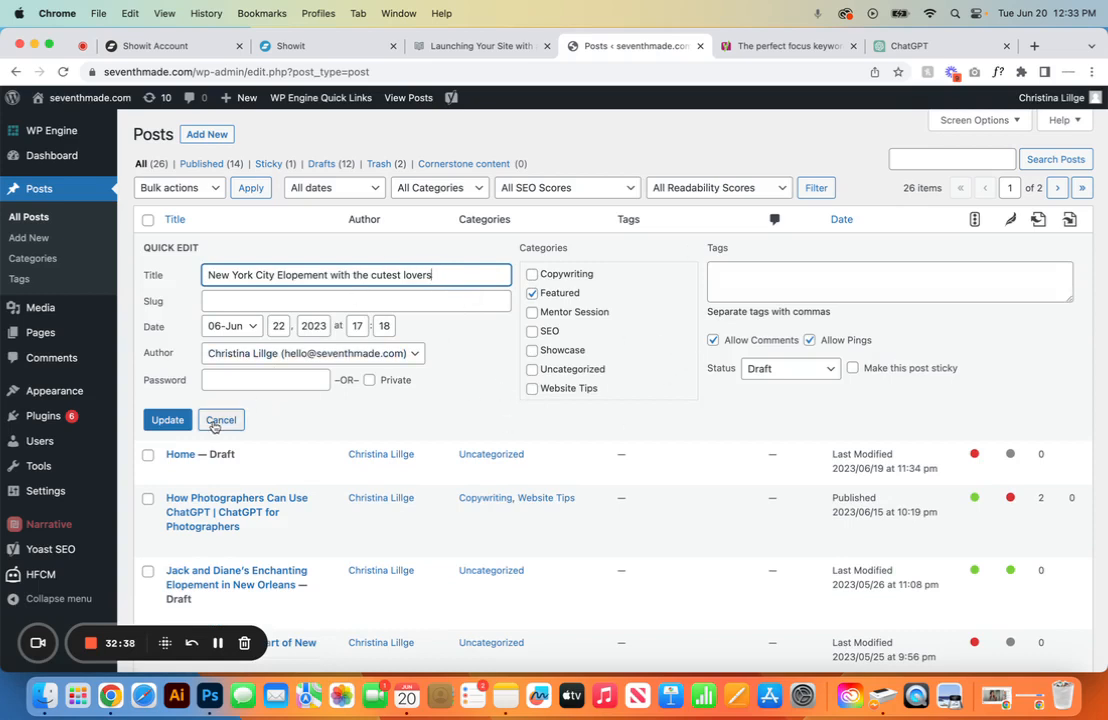
left_click(220, 420)
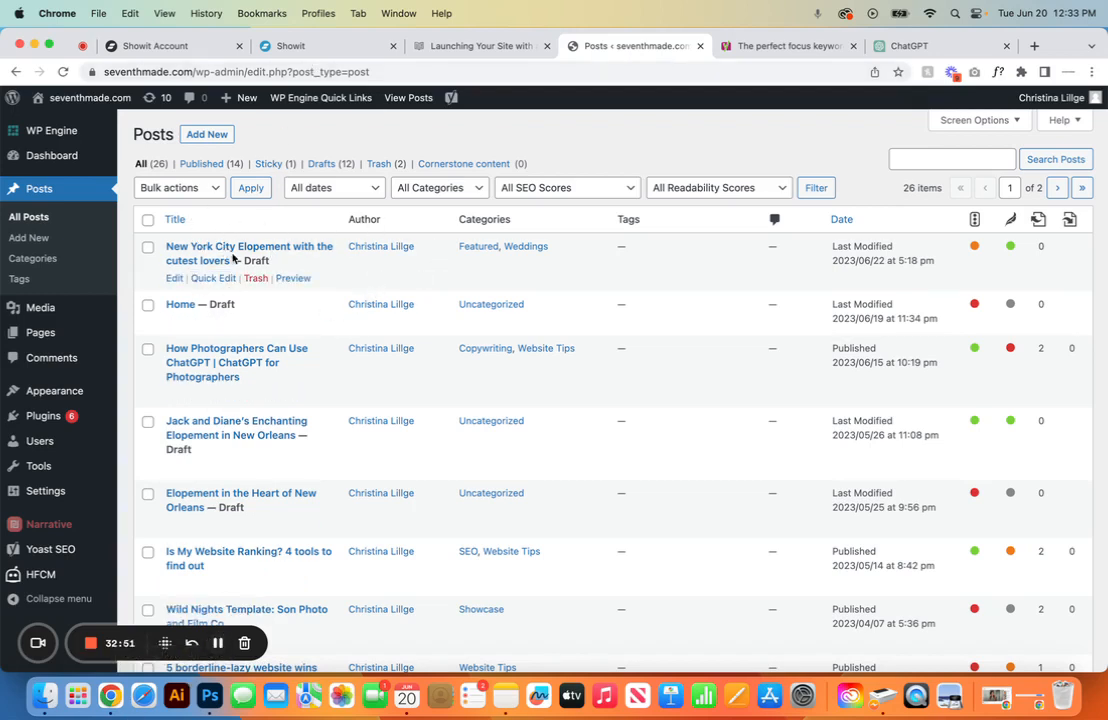
Step: Switch to Showit and examine the Blog template's post layout canvases and the post placeholders they contain
left_click(262, 49)
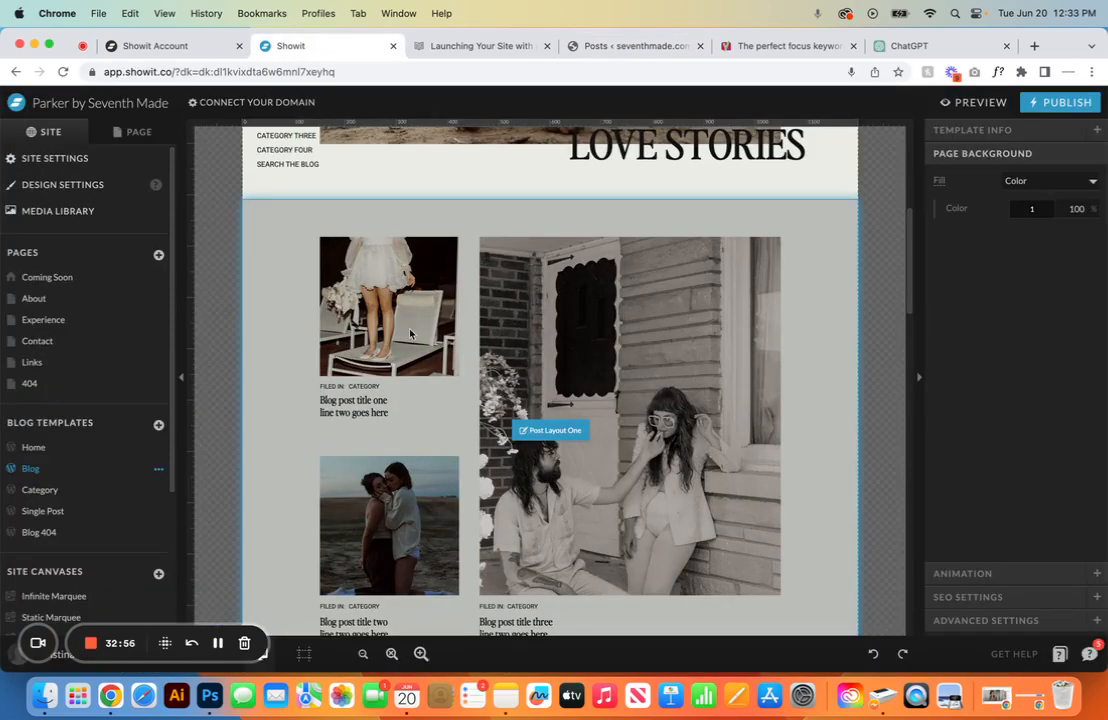
left_click(593, 457)
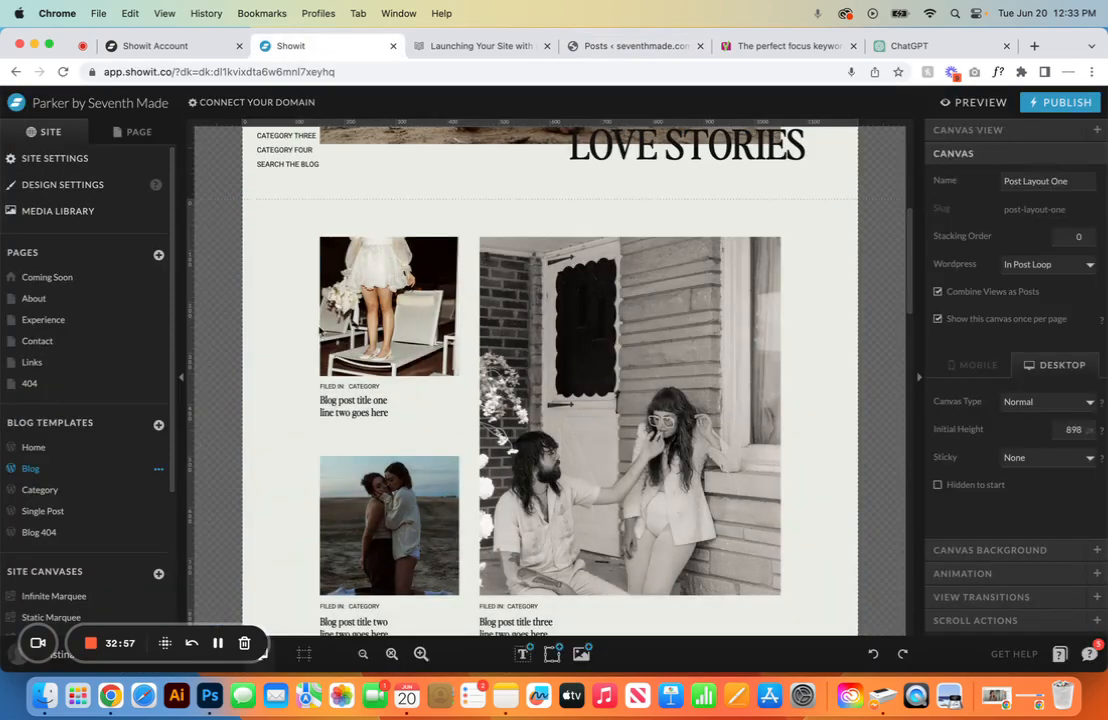
left_click_drag(249, 275, 681, 588)
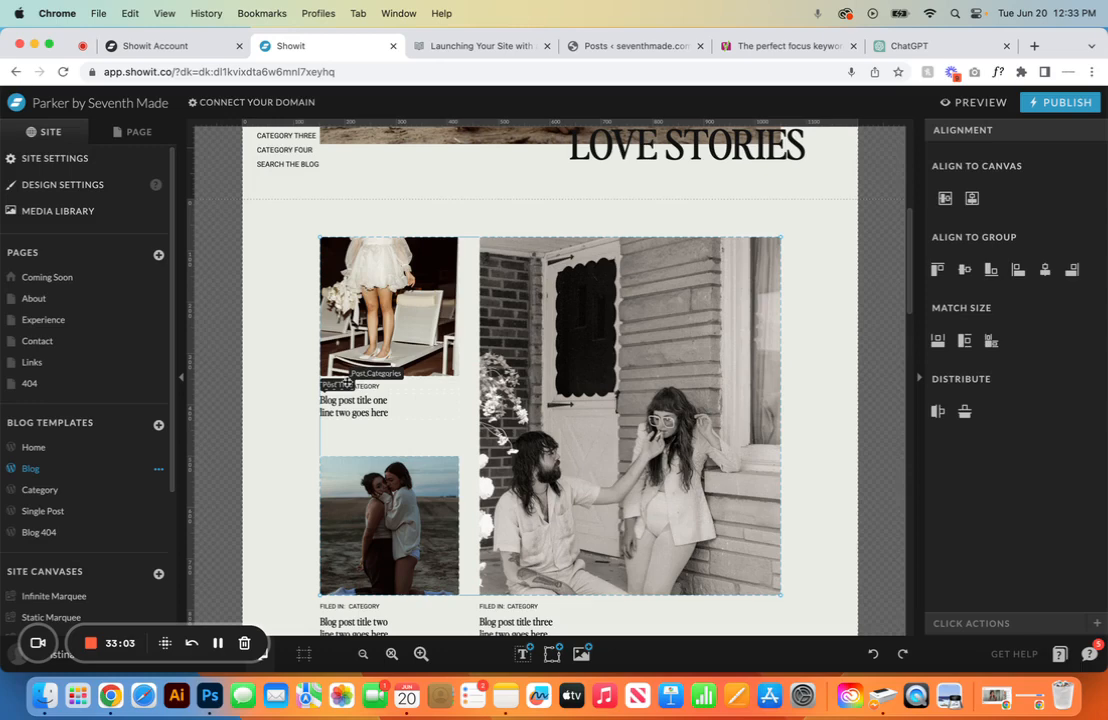
left_click(291, 419)
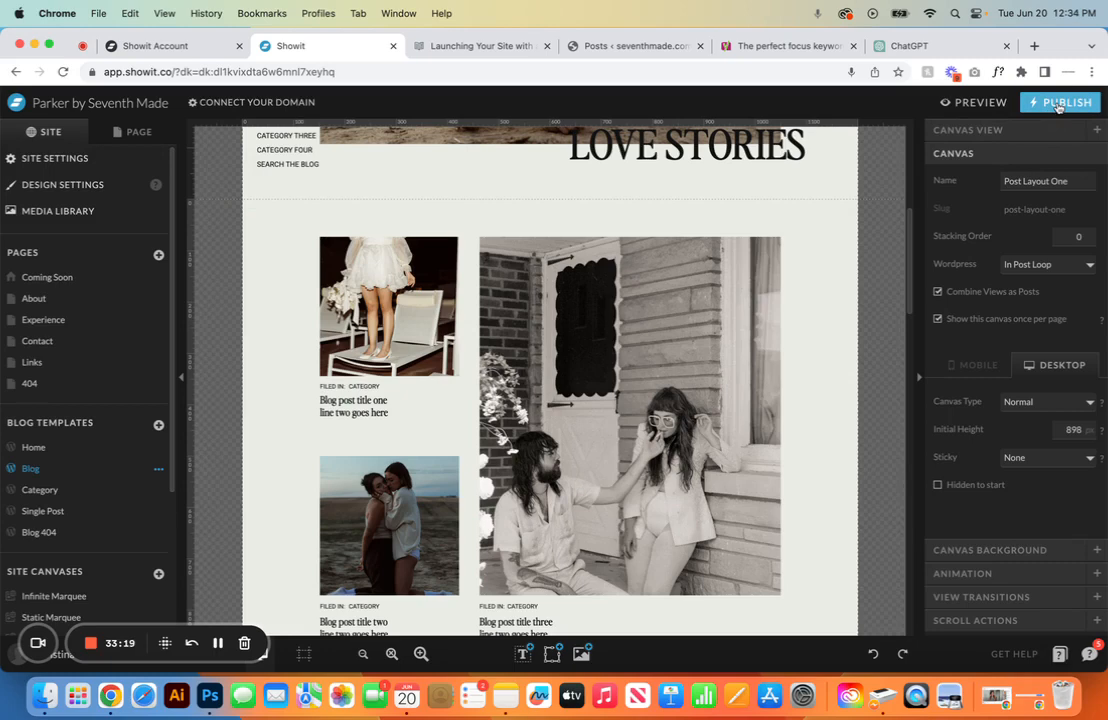
left_click(128, 135)
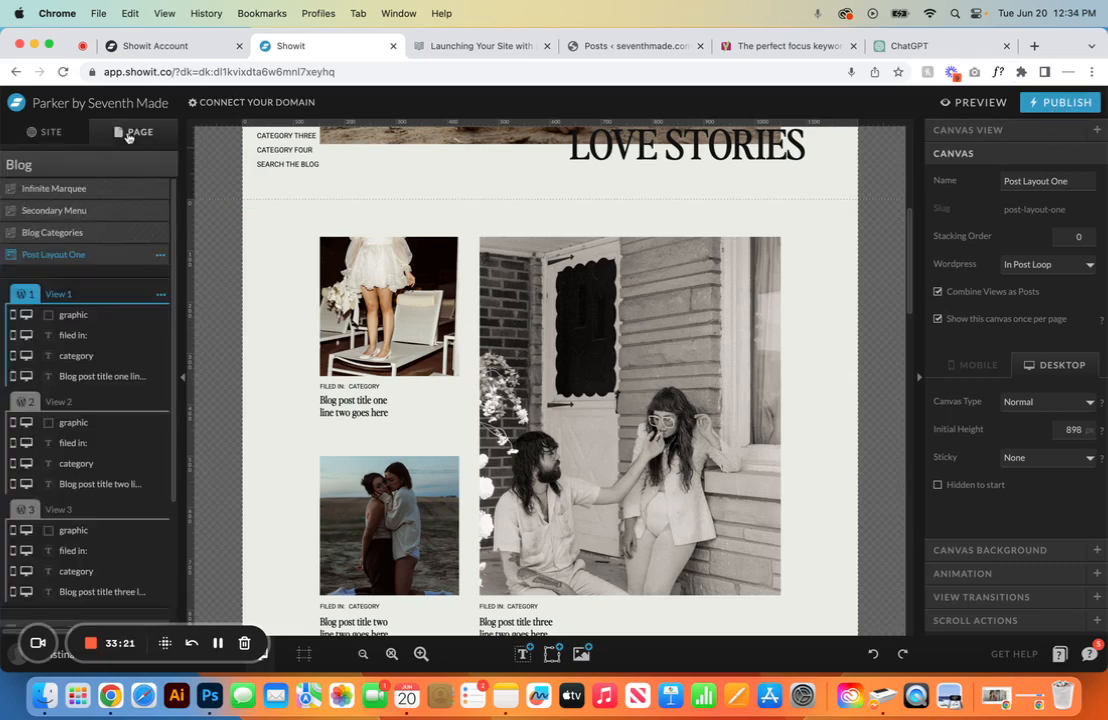
scroll(261, 268, "down", 3)
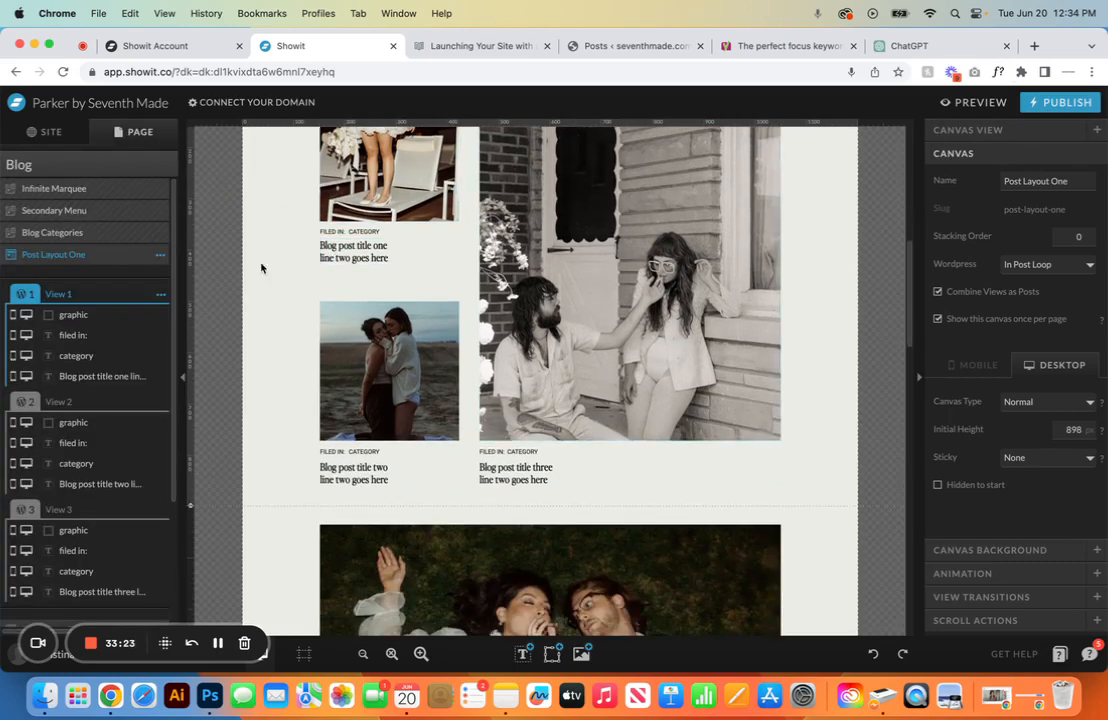
scroll(697, 314, "down", 7)
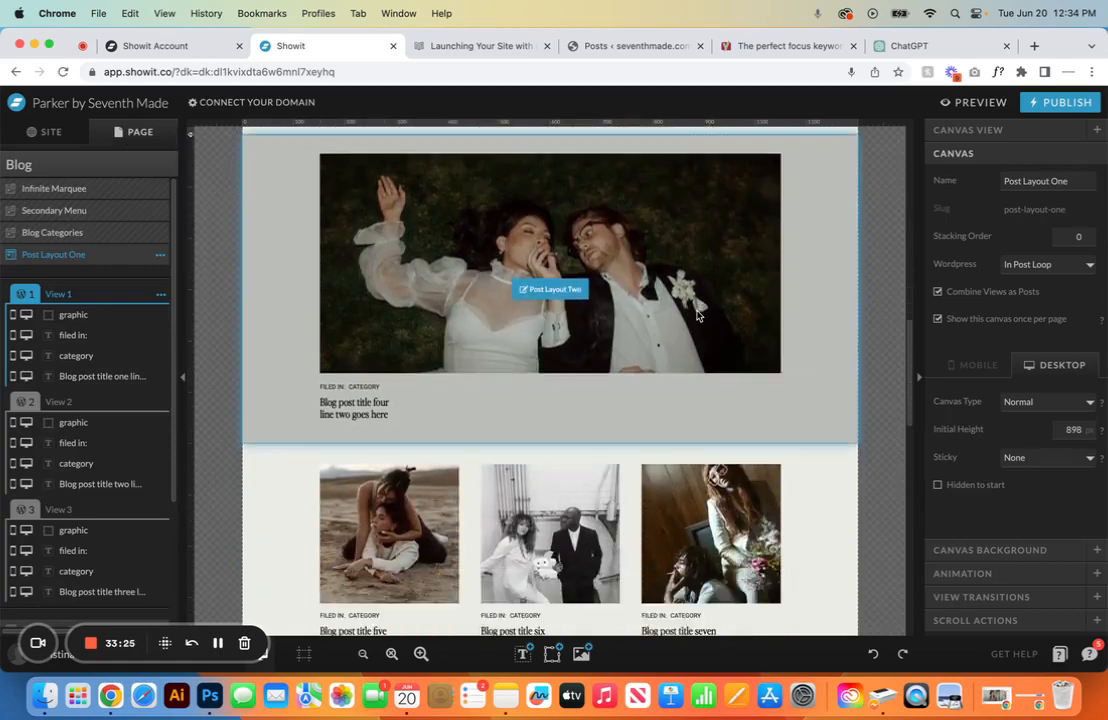
scroll(697, 314, "down", 9)
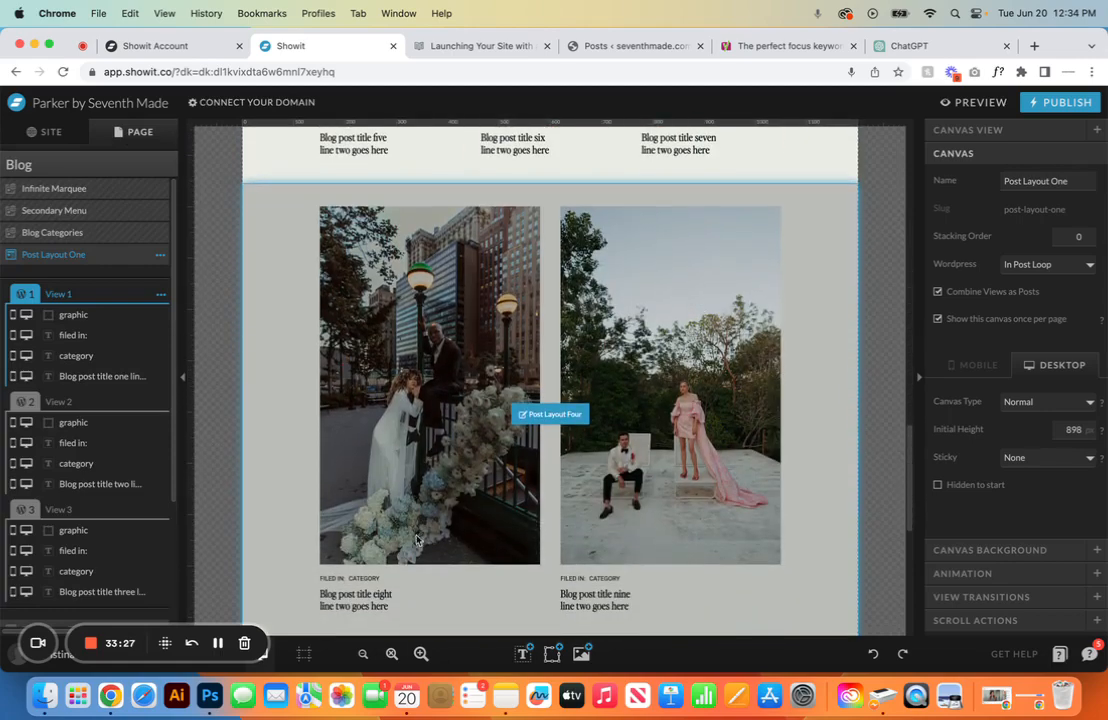
scroll(645, 244, "up", 15)
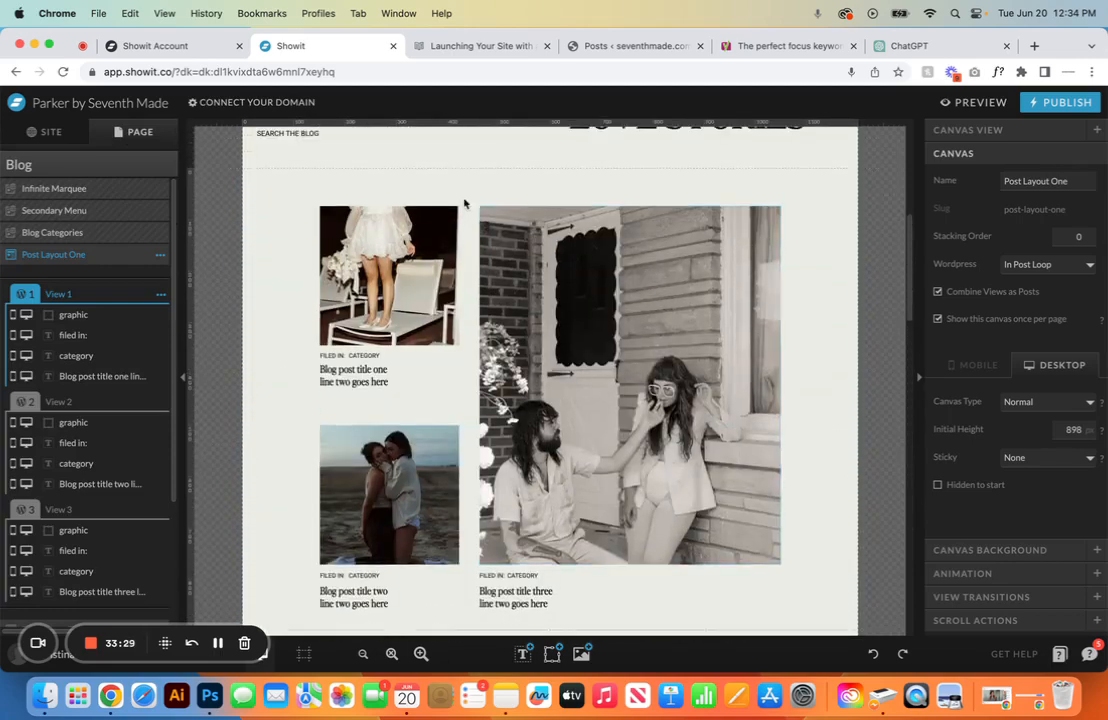
scroll(539, 528, "down", 8)
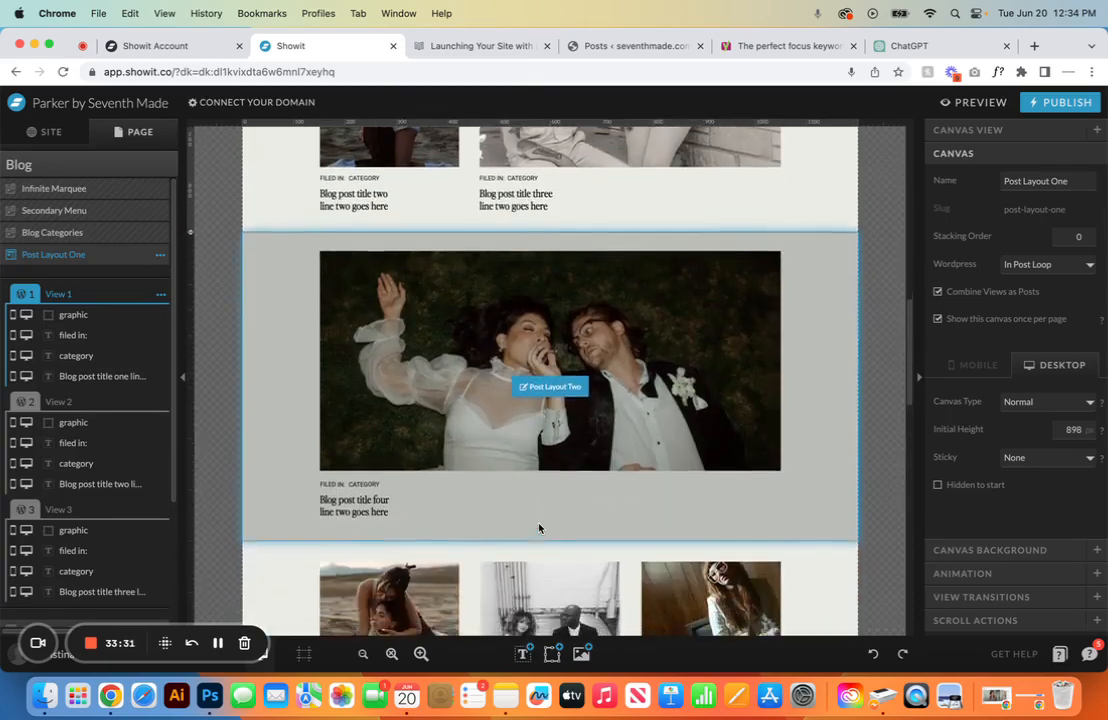
Step: Duplicate the Post Layout Two canvas and move the copy below Post Layout Four, before End Post Loop
left_click(275, 299)
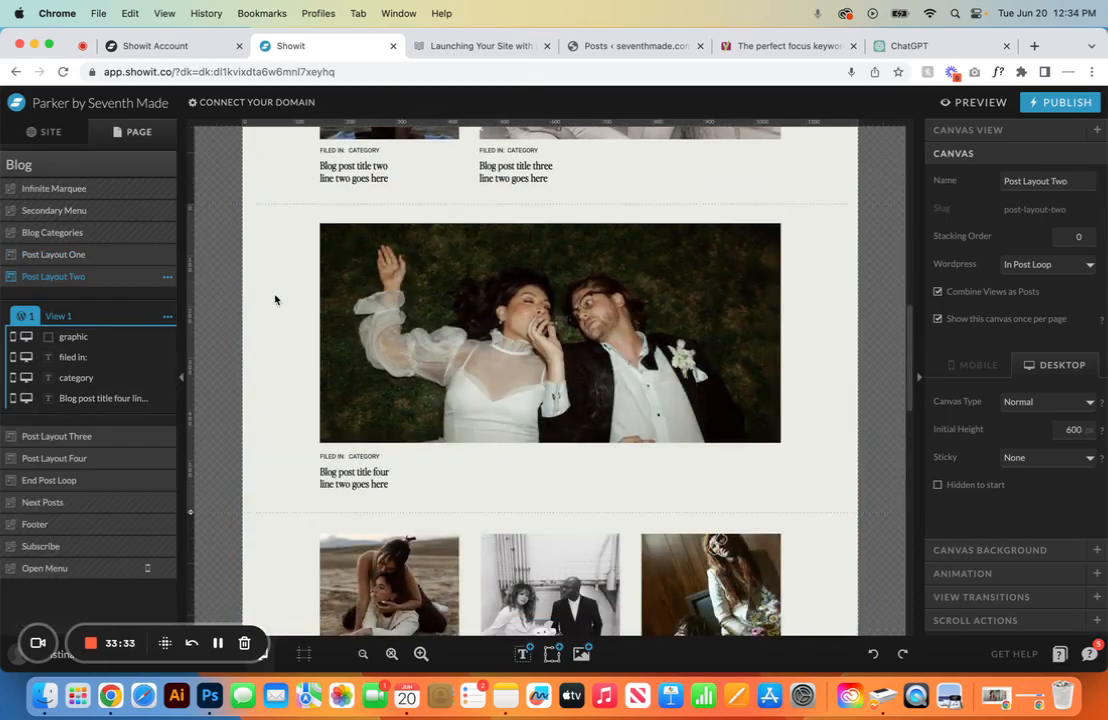
left_click(166, 277)
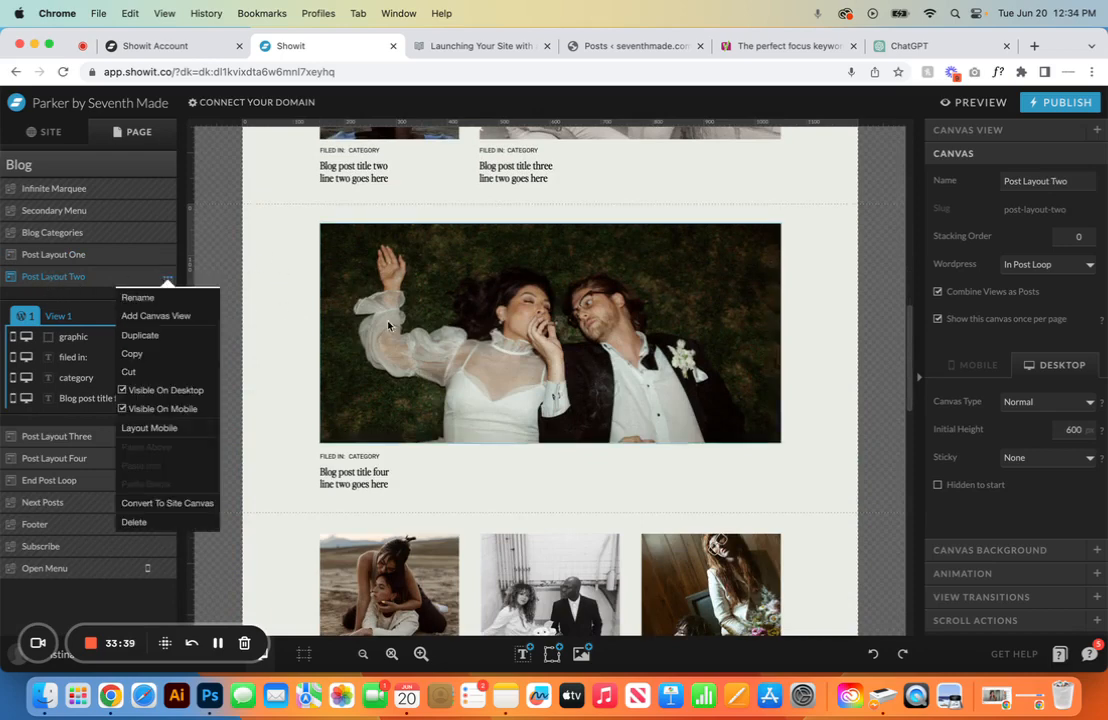
left_click(145, 336)
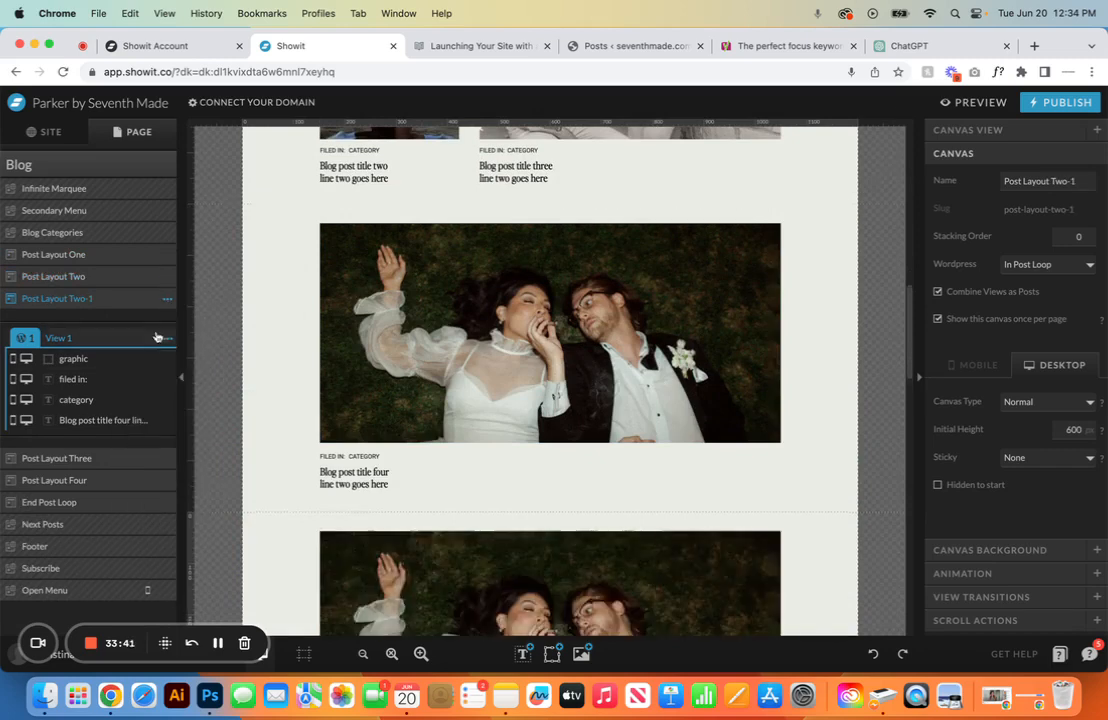
left_click_drag(99, 303, 98, 487)
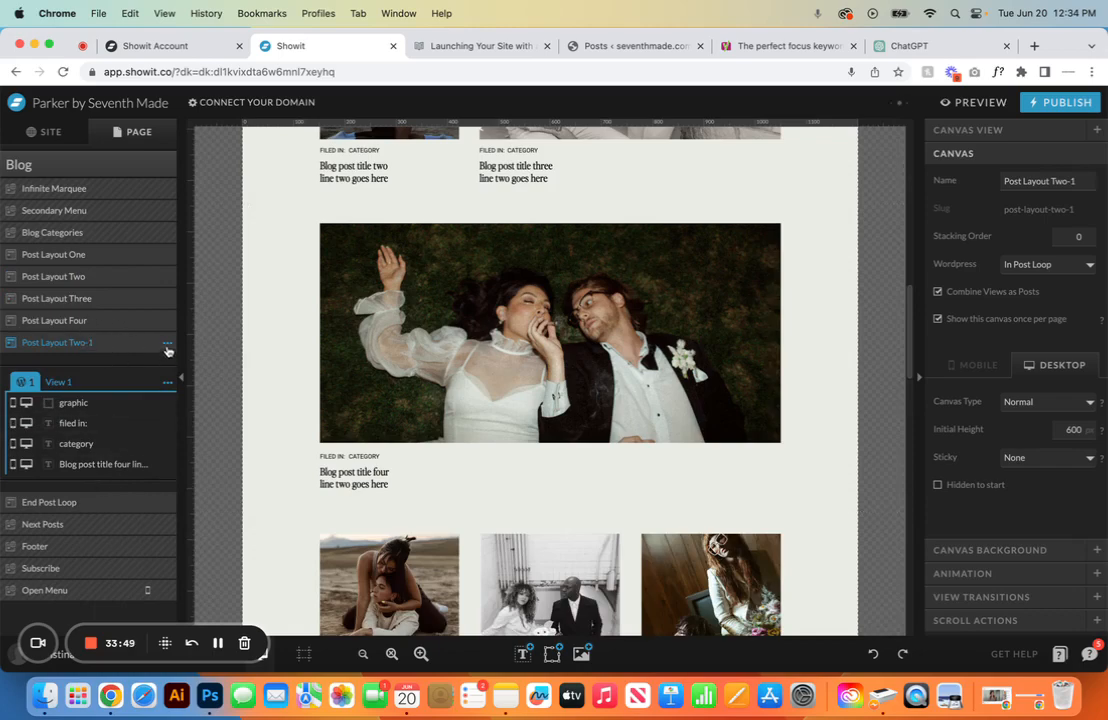
Step: Rename the duplicated canvas to "Post Layout Five" and check its place on the blog page
left_click(167, 346)
left_click(140, 364)
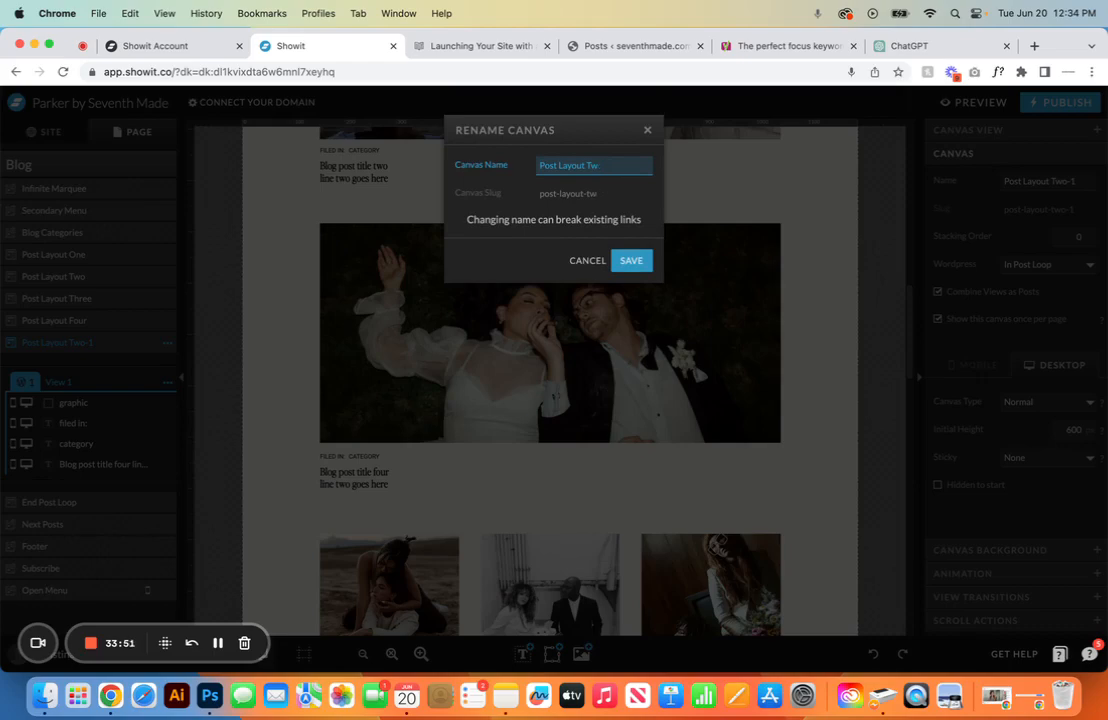
type("Post Layout Five")
key("Return")
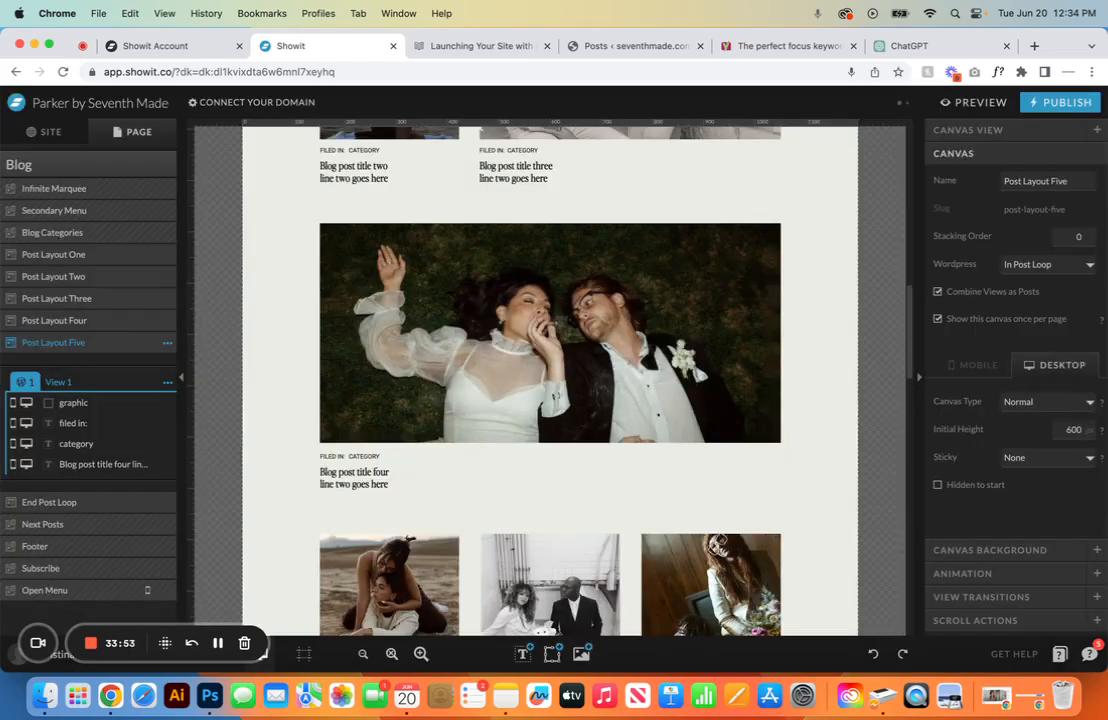
scroll(274, 410, "down", 10)
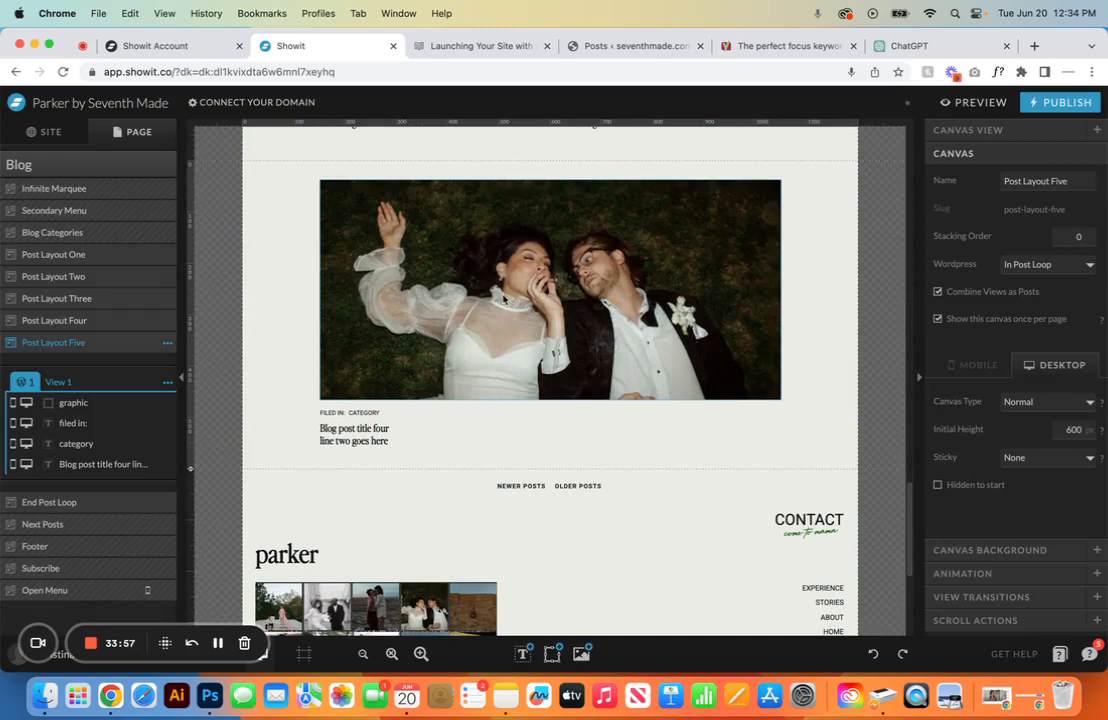
Step: Look over the blog page's post layout canvases, and switch to the WordPress admin to open its Reading settings
scroll(504, 298, "up", 5)
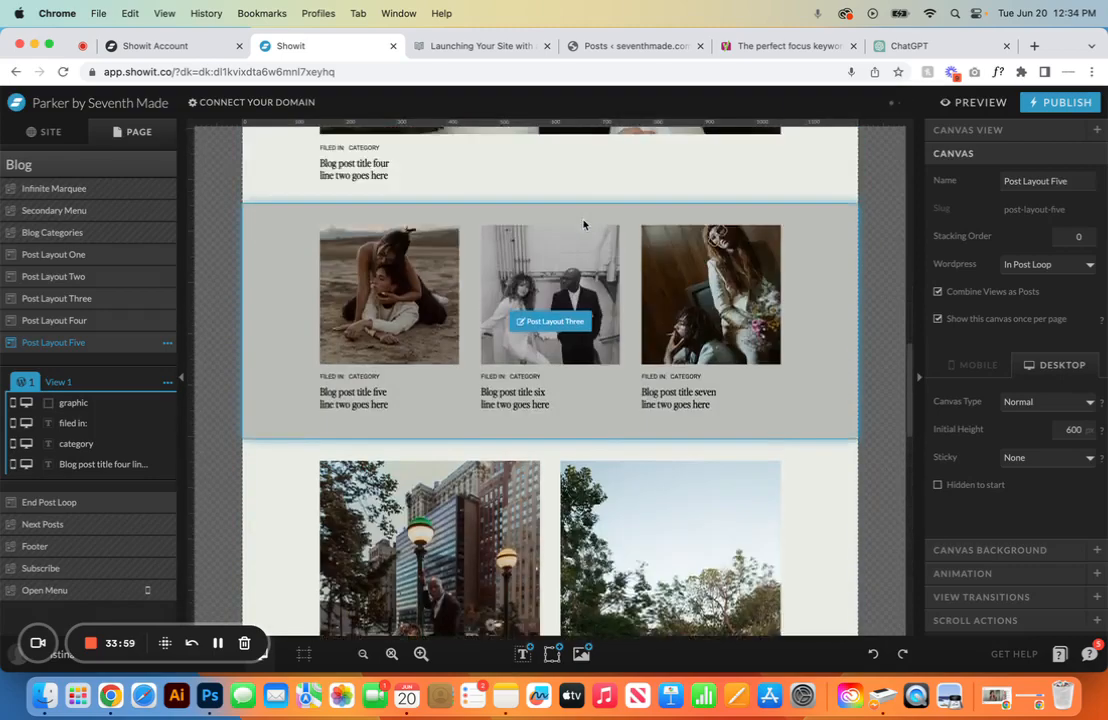
scroll(584, 224, "up", 2)
scroll(383, 376, "up", 3)
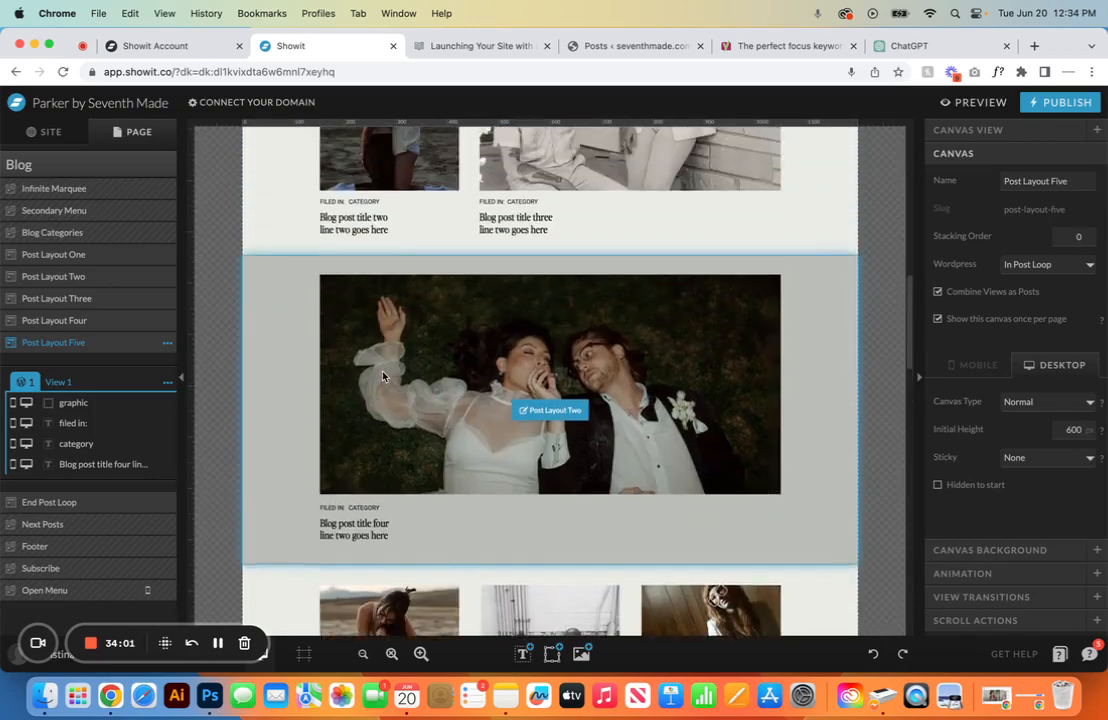
scroll(383, 376, "up", 3)
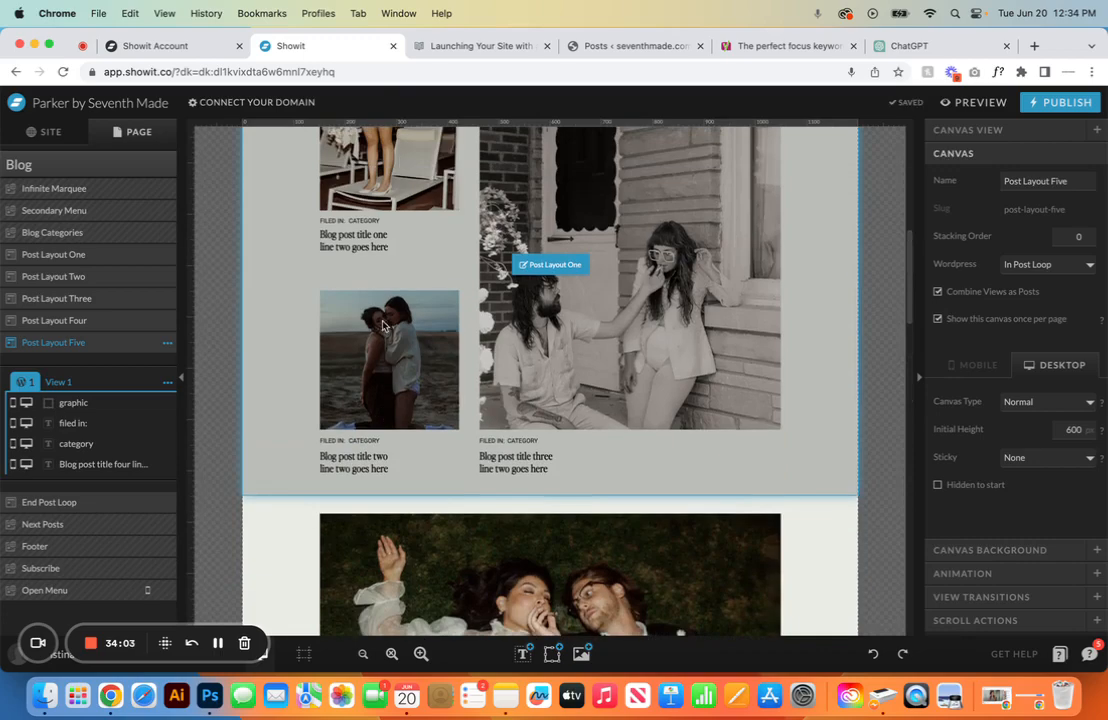
scroll(383, 325, "up", 2)
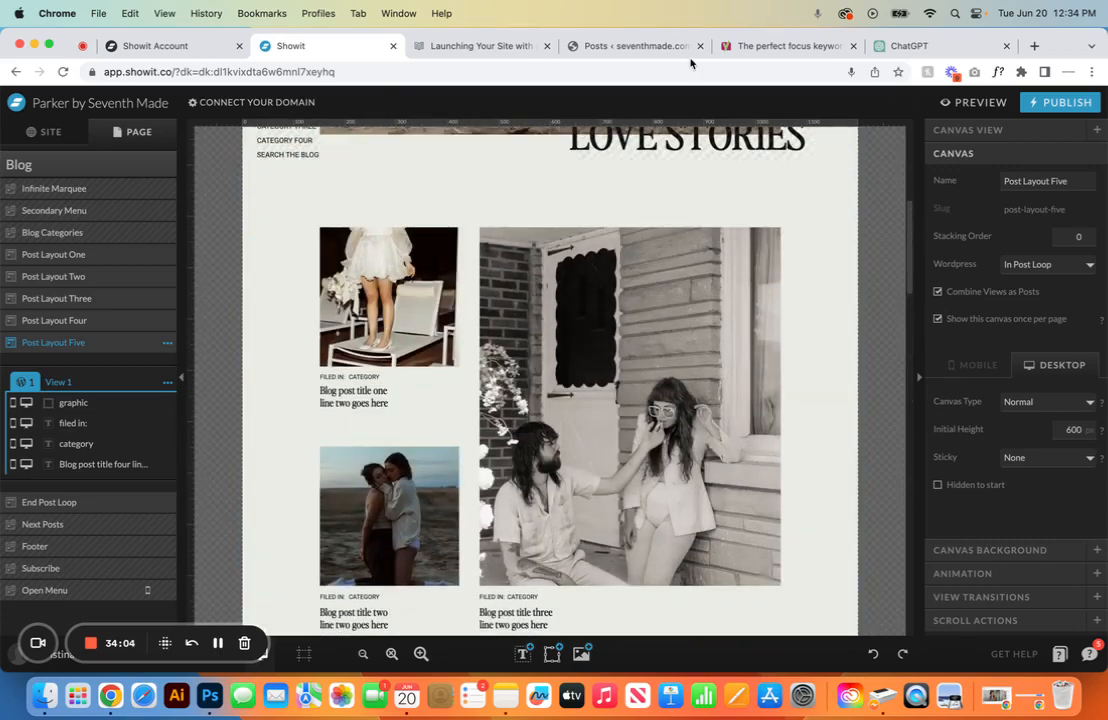
left_click(640, 46)
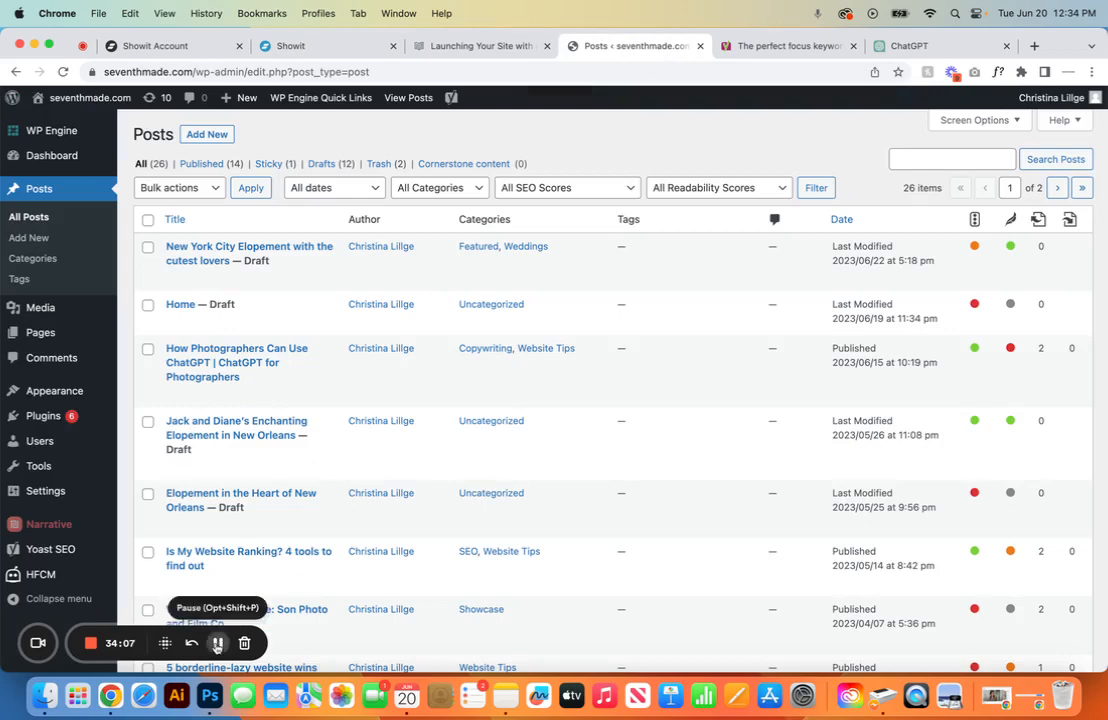
left_click(217, 643)
mouse_move(52, 452)
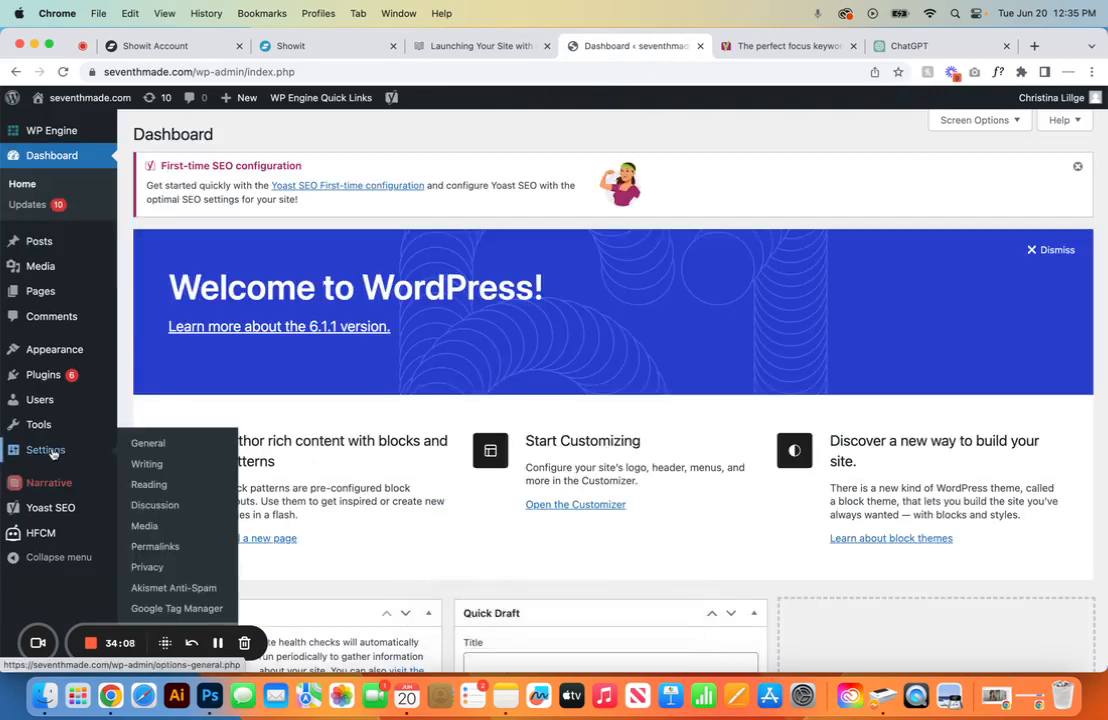
left_click(141, 486)
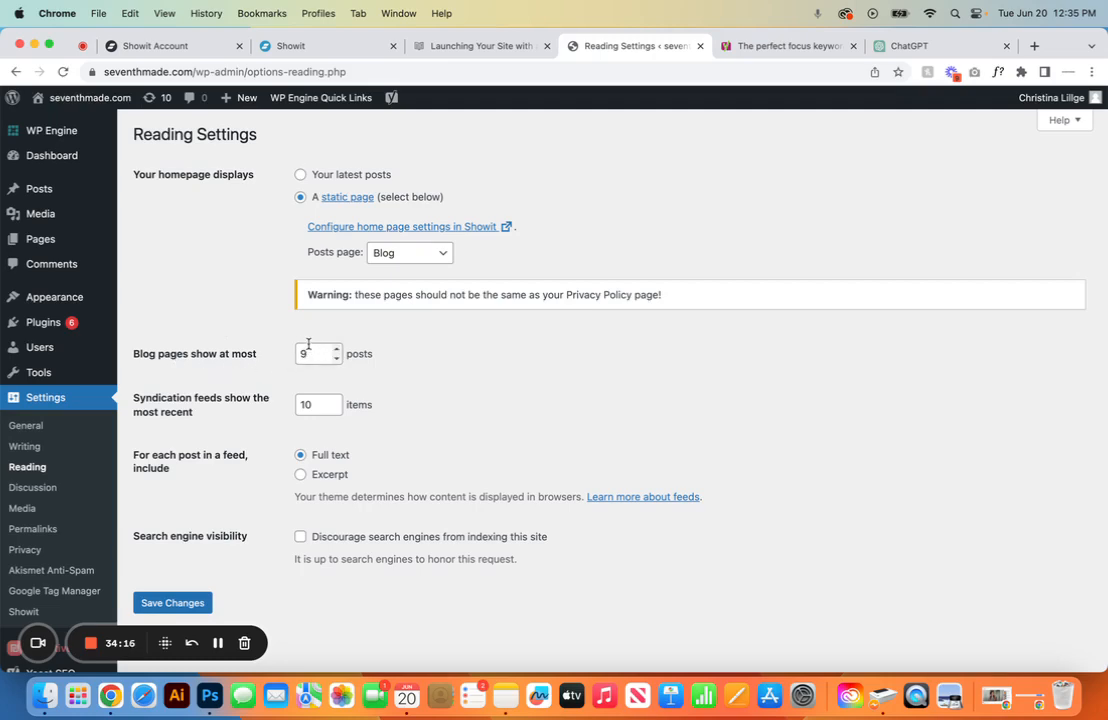
Step: Check the blog page's post layouts in Showit, and set the WordPress blog page limit to 10 posts
left_click(295, 46)
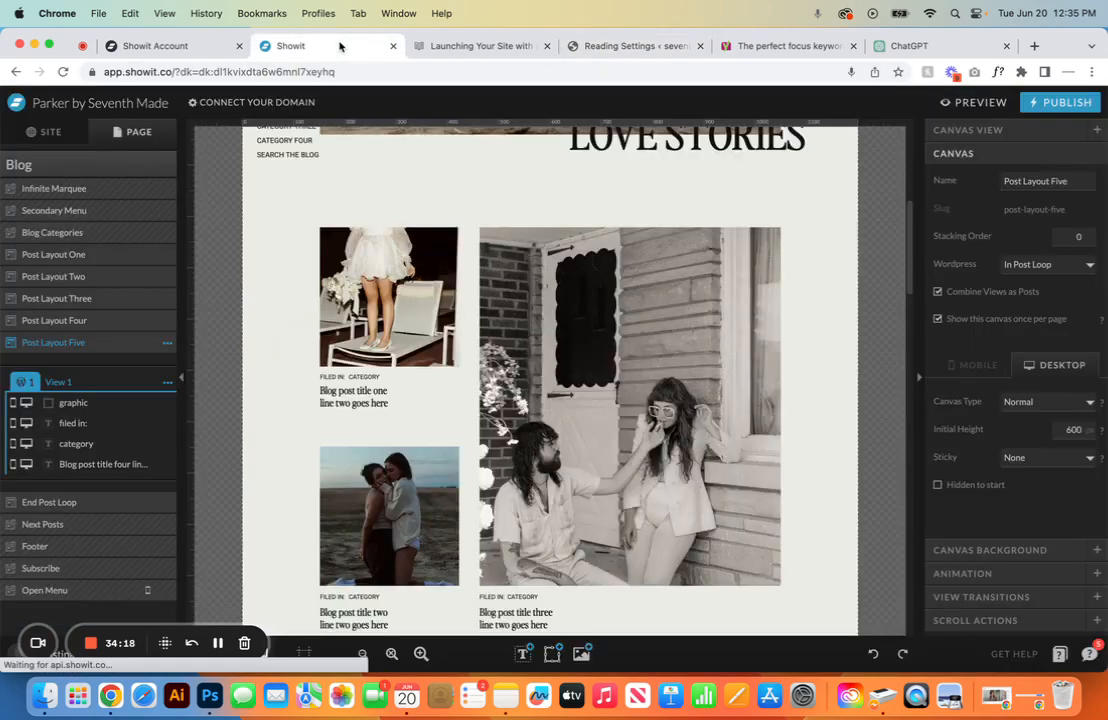
scroll(375, 407, "down", 5)
scroll(375, 407, "down", 10)
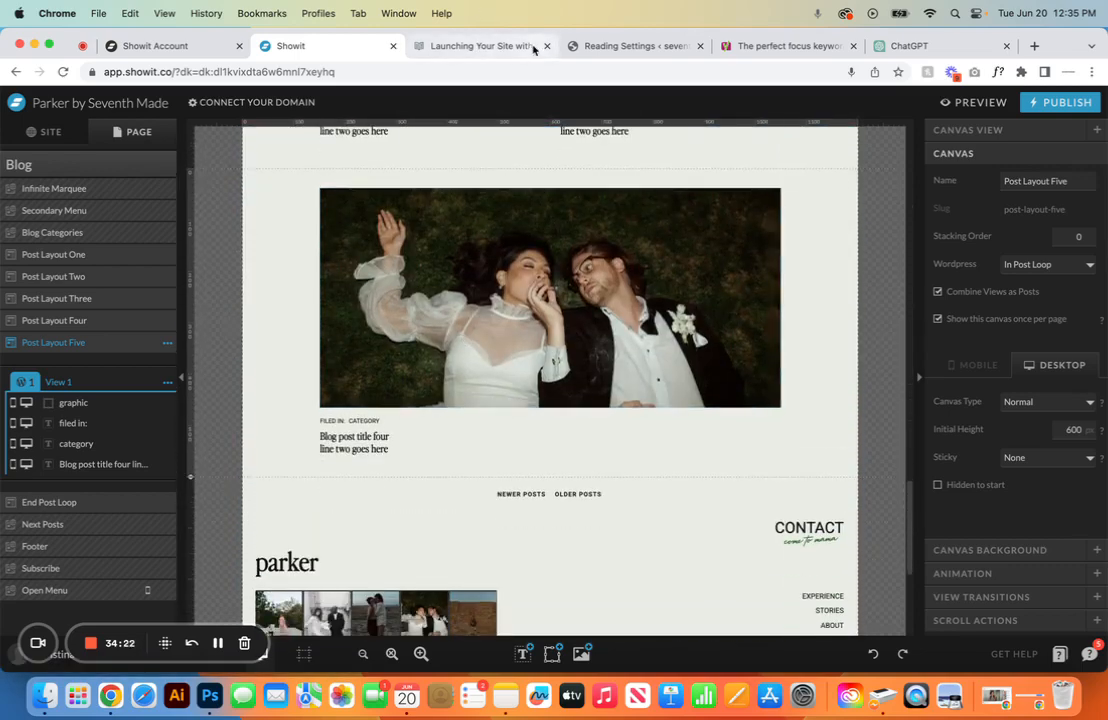
left_click(610, 46)
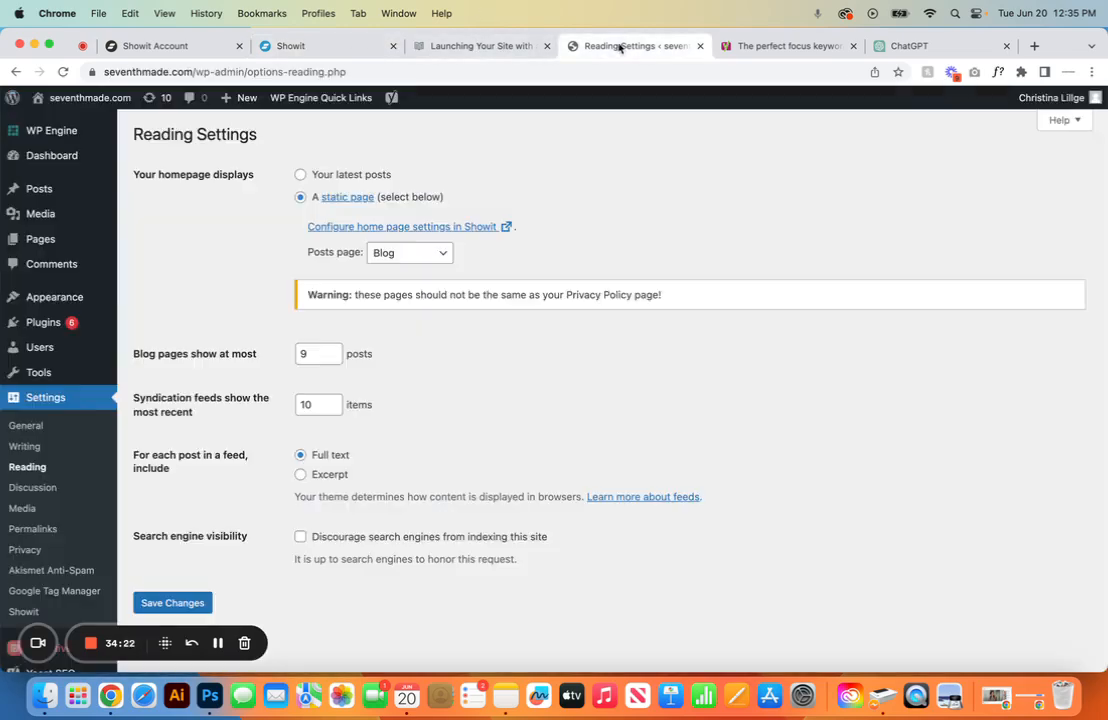
left_click(336, 351)
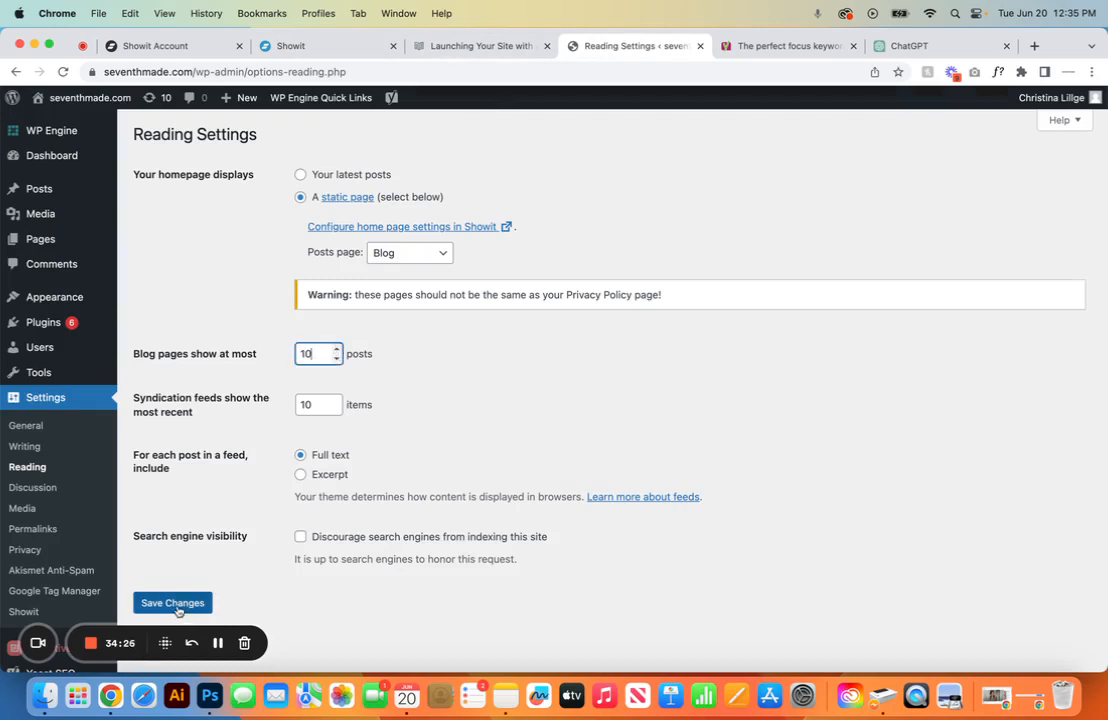